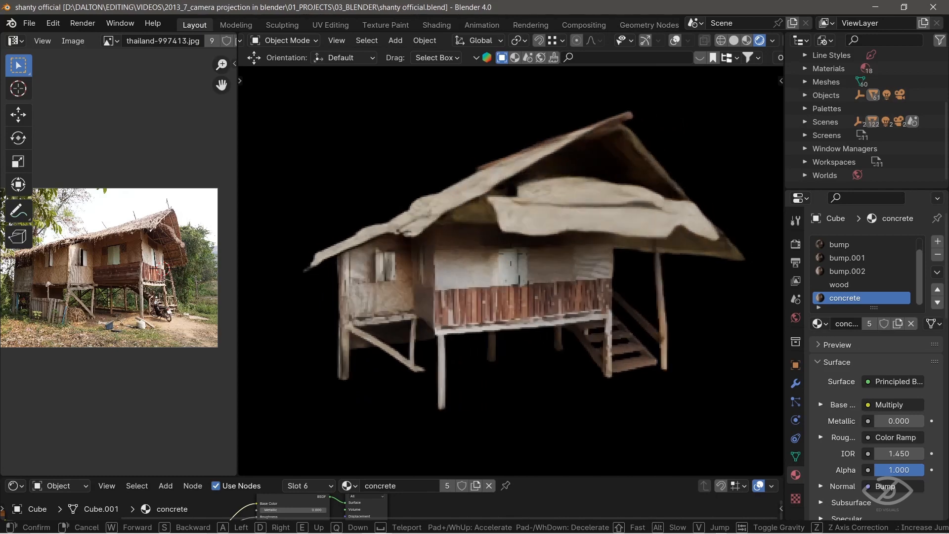
key(d)
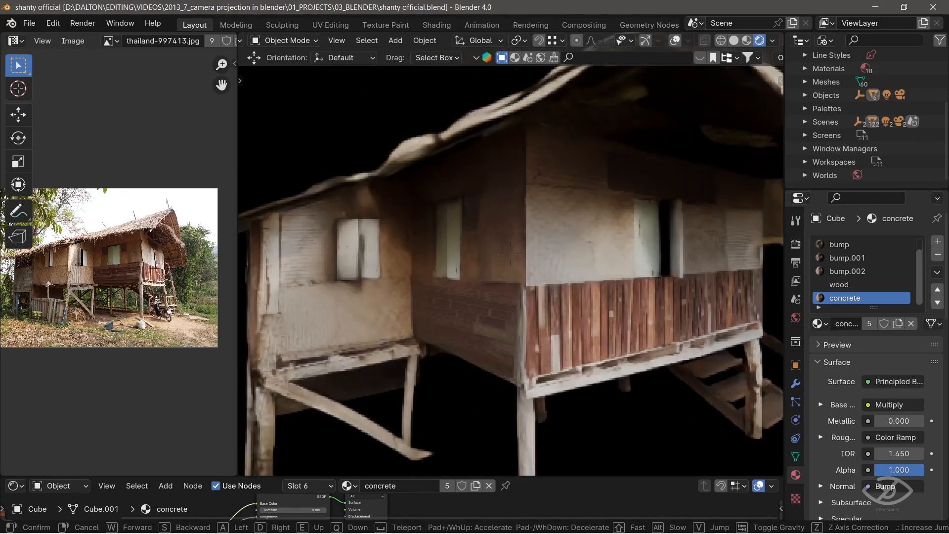
key(a)
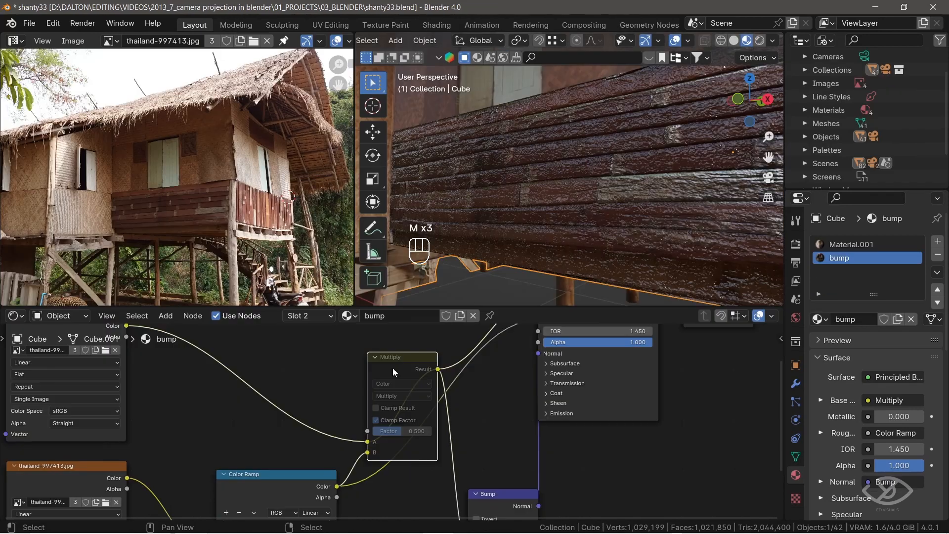
drag(427, 421, 336, 421)
middle_drag(568, 188, 519, 193)
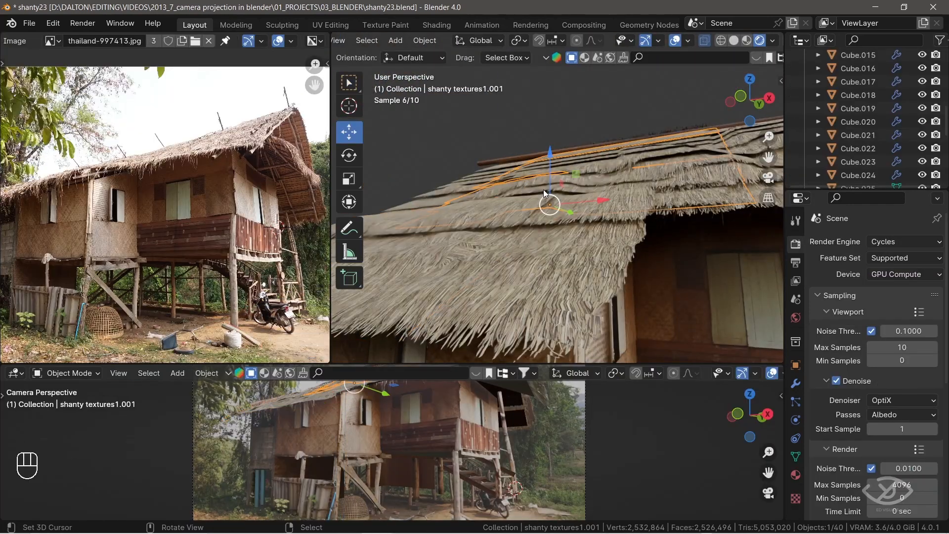
key(ctrl+s)
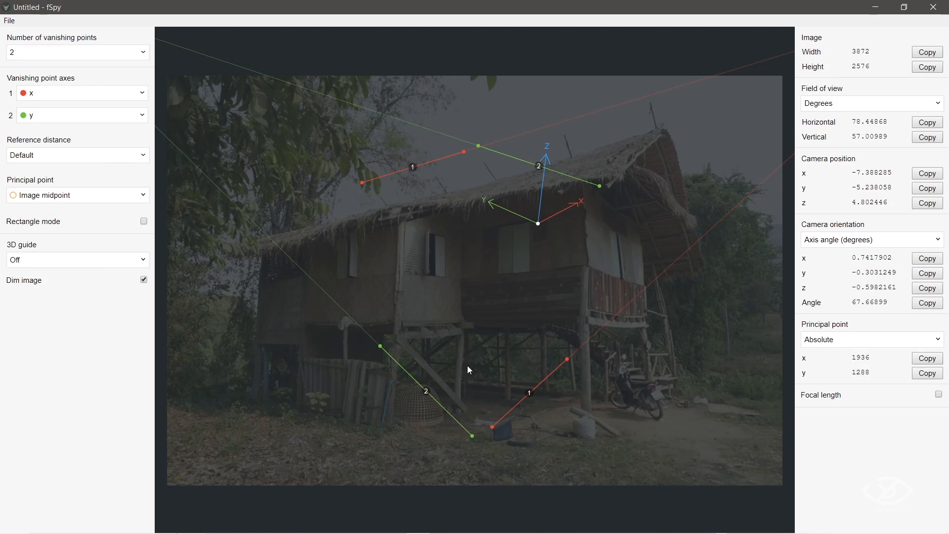
Align the two x-axis vanishing lines with the bottom edge of the far front wall and the top edge of the dark plank wall
drag(362, 183, 265, 250)
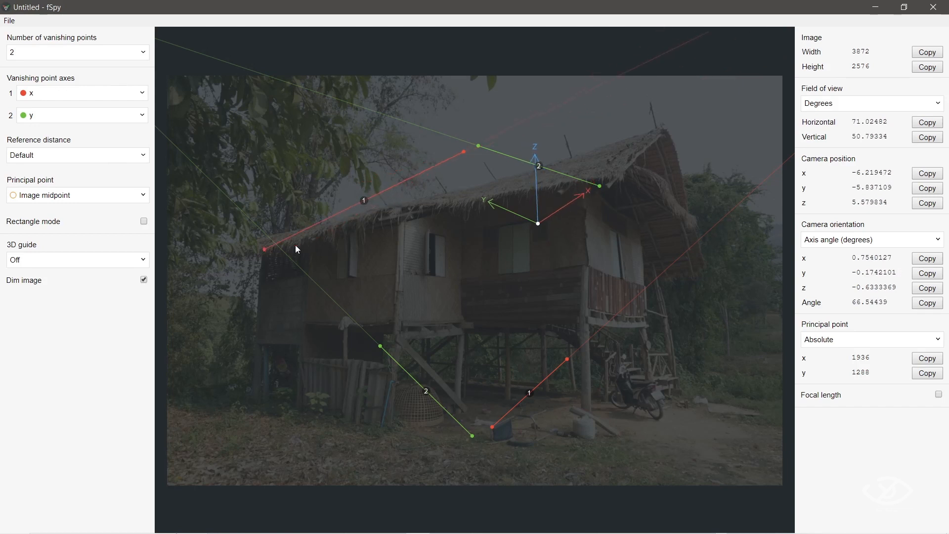
drag(464, 151, 393, 325)
drag(265, 250, 257, 325)
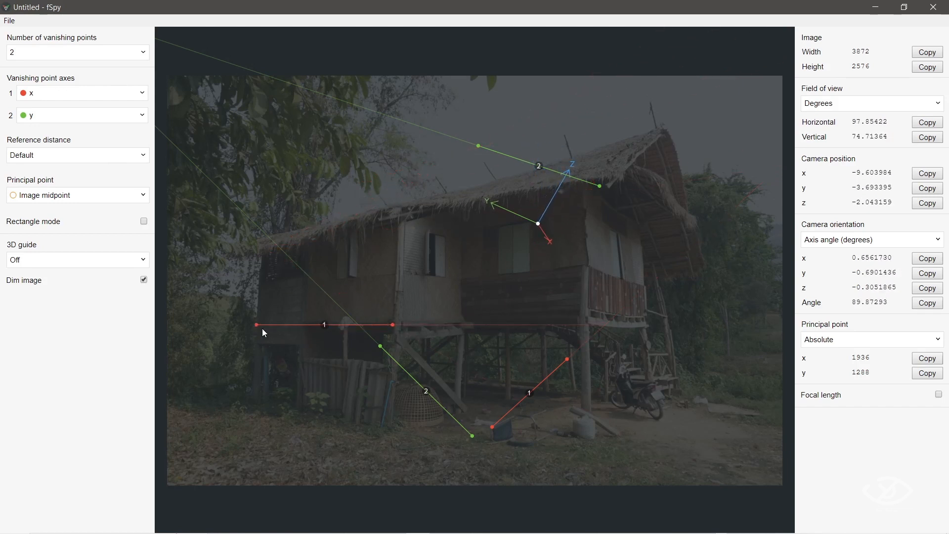
drag(493, 426, 463, 280)
drag(569, 360, 583, 267)
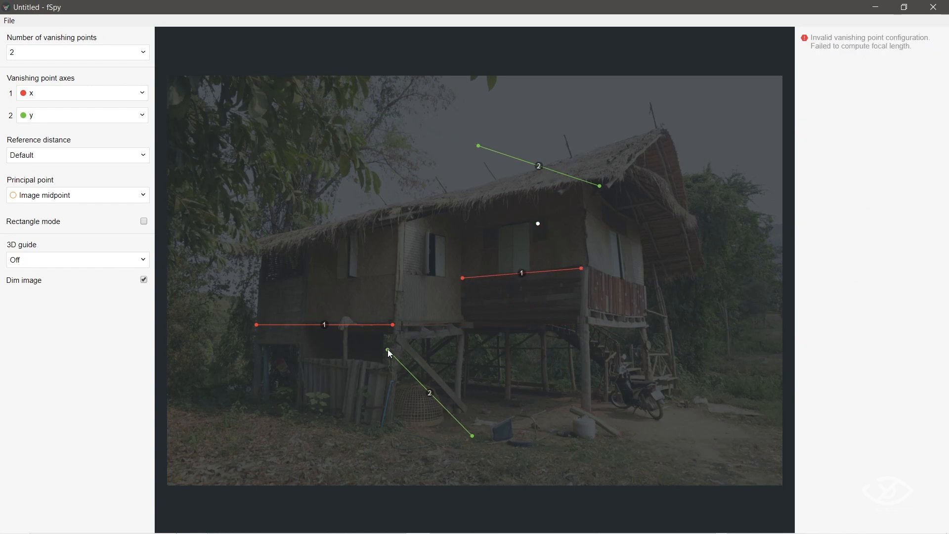
Align the two y-axis vanishing lines with the bottom edge of the recessed side wall and the top edge of the red balcony railing
drag(388, 349, 403, 323)
drag(474, 436, 466, 321)
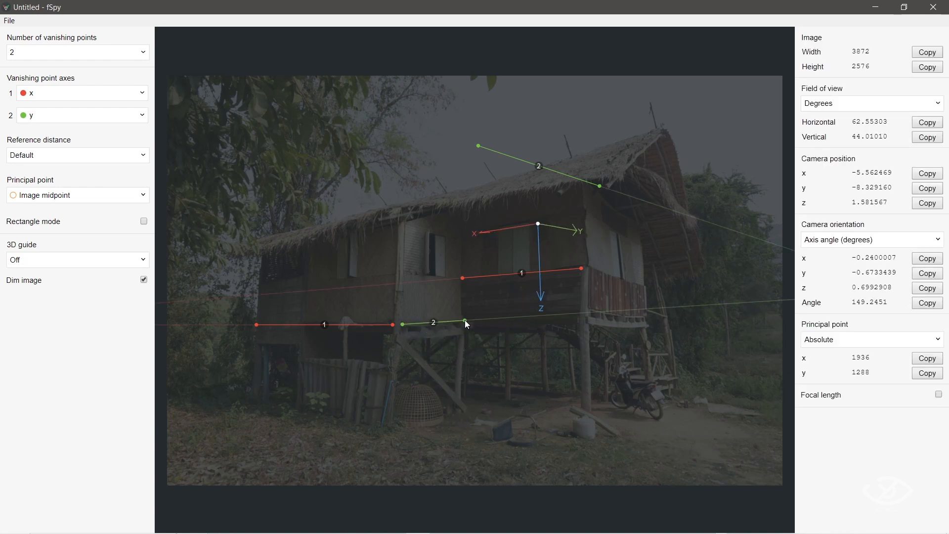
drag(477, 145, 592, 266)
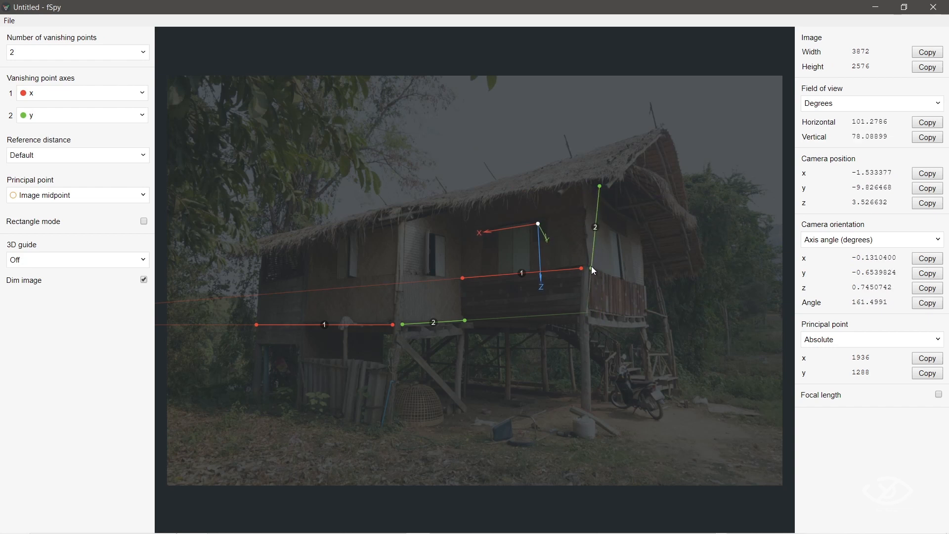
drag(600, 186, 645, 286)
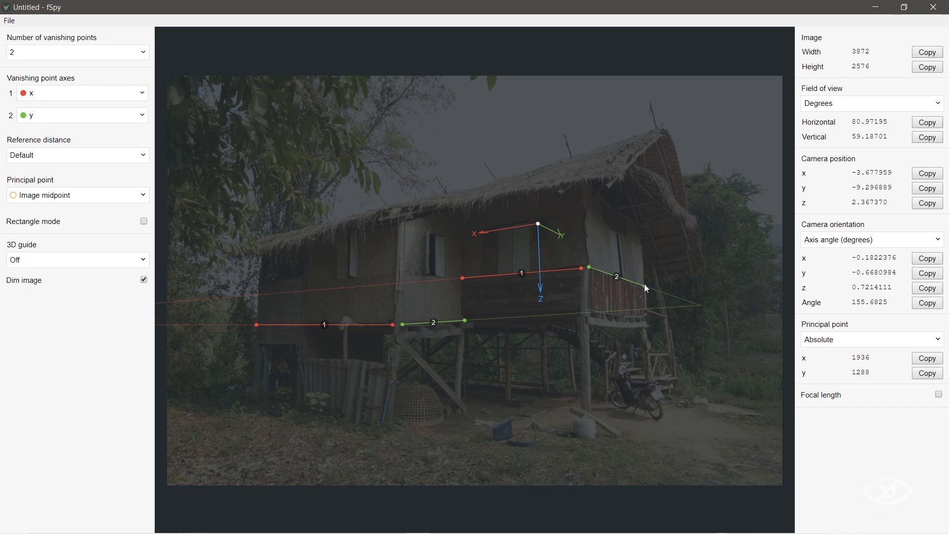
Move the origin to the front corner post at floor-beam level and set the first vanishing point axis to -x
drag(539, 224, 585, 323)
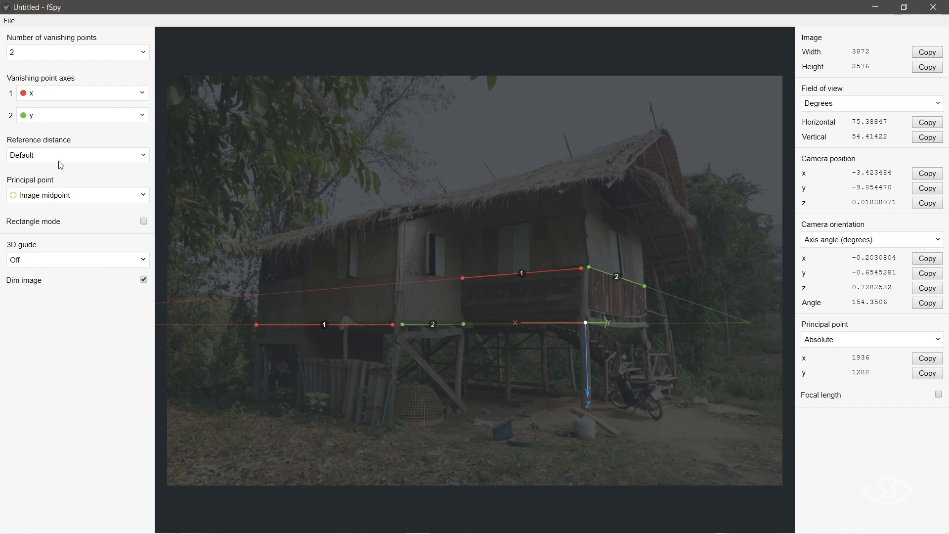
click(60, 94)
click(38, 113)
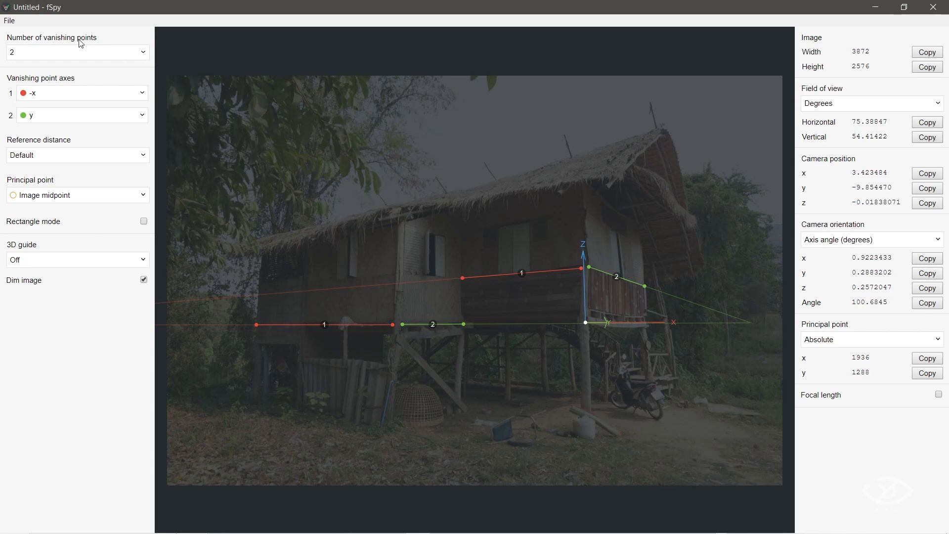
Save the camera-matching project and leave fSpy
click(9, 20)
click(22, 121)
click(378, 293)
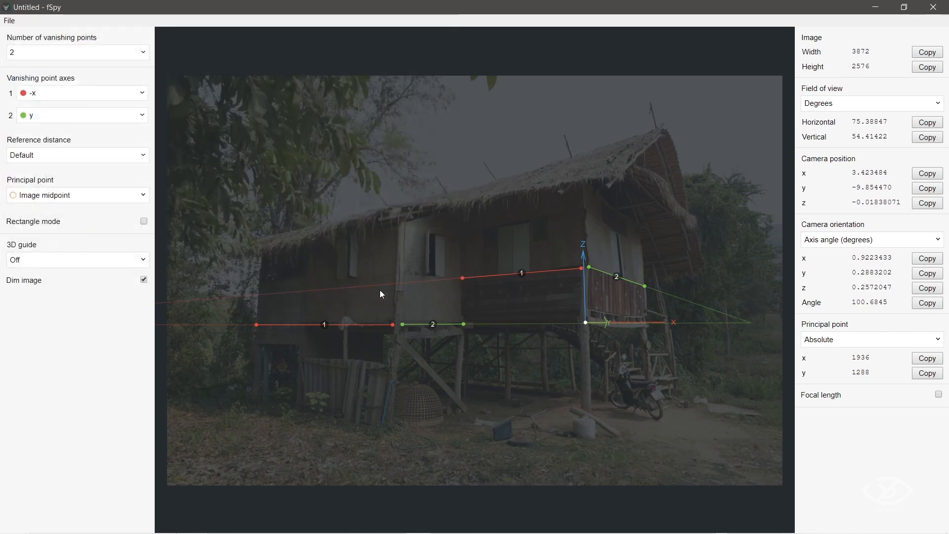
click(946, 5)
In Blender's add-on preferences, search for fspy and check that the Import fSpy project add-on is enabled
click(29, 23)
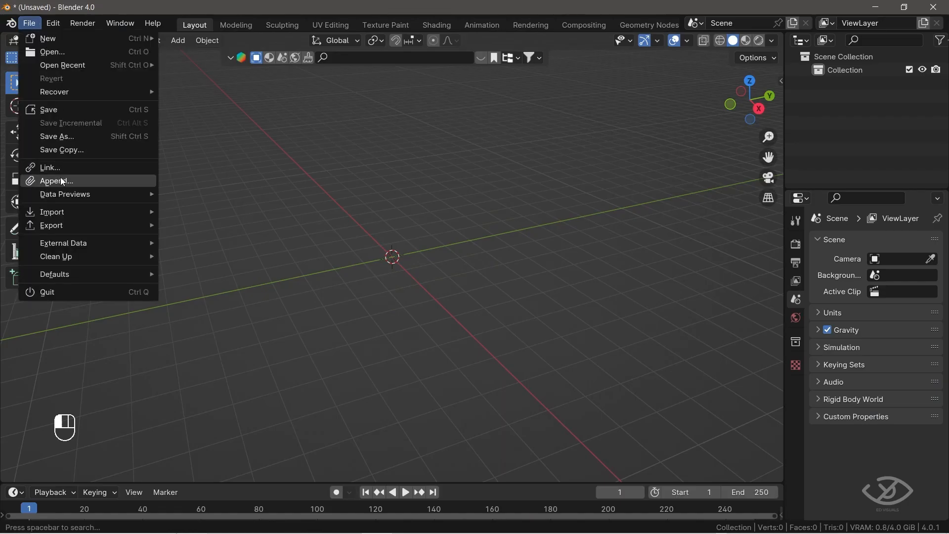
click(54, 28)
click(72, 192)
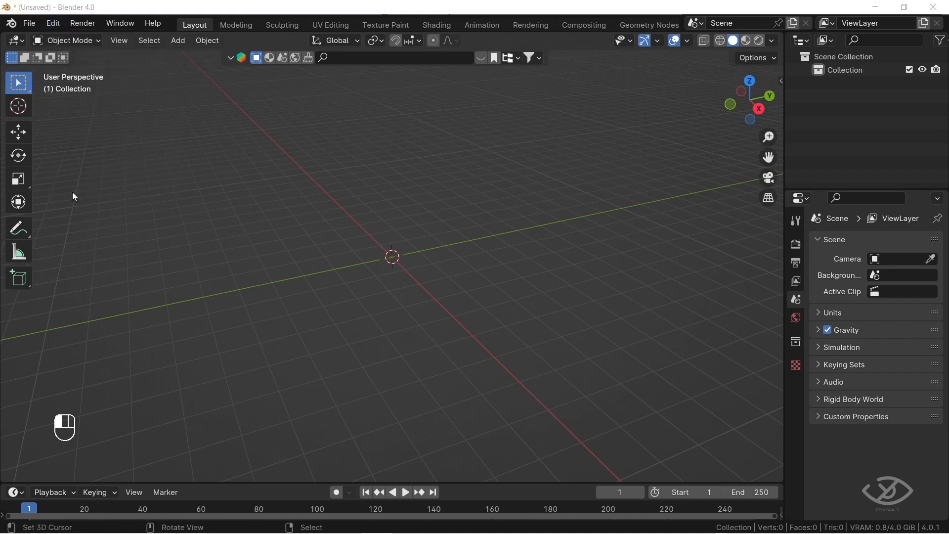
click(44, 142)
click(376, 46)
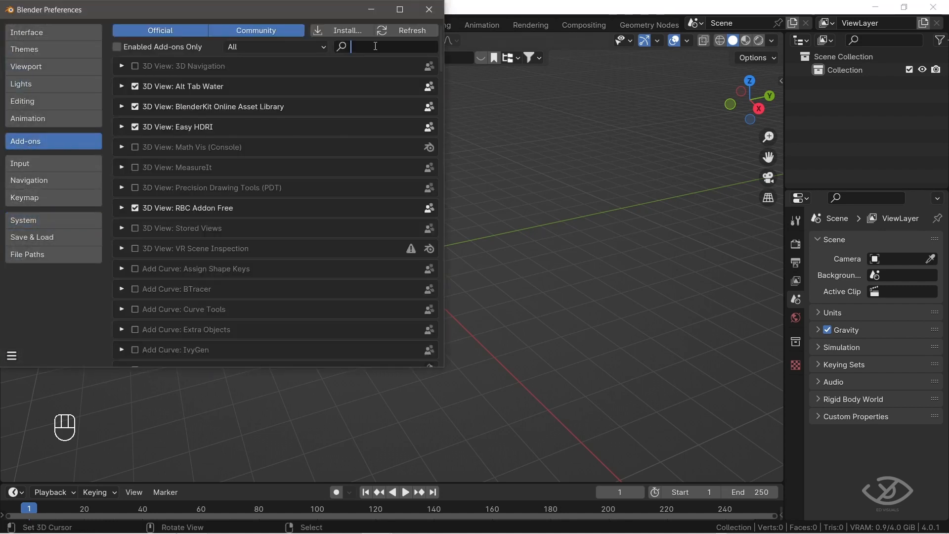
text(fsp)
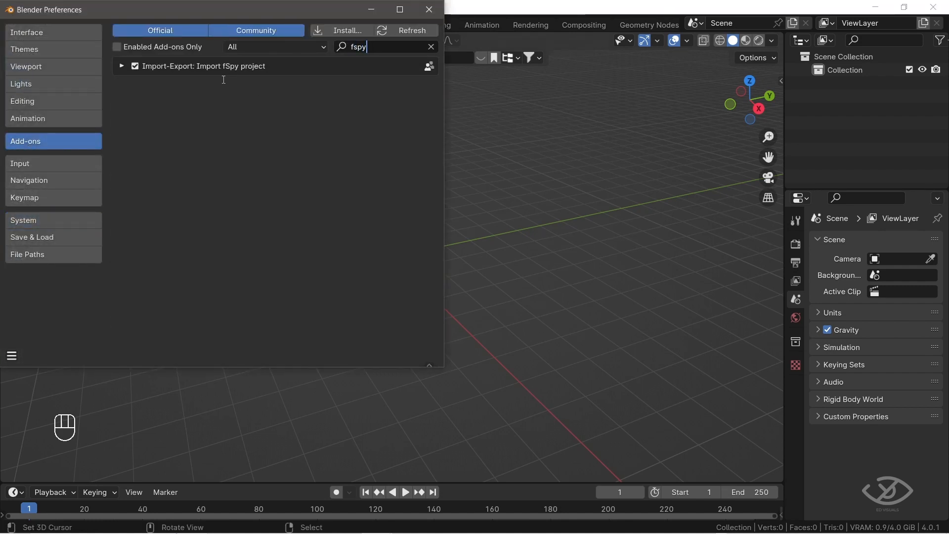
text(y)
click(429, 9)
Import the fSpy project shanty.fspy from the 03_BLENDER folder with its background image
click(29, 24)
mouse_move(89, 212)
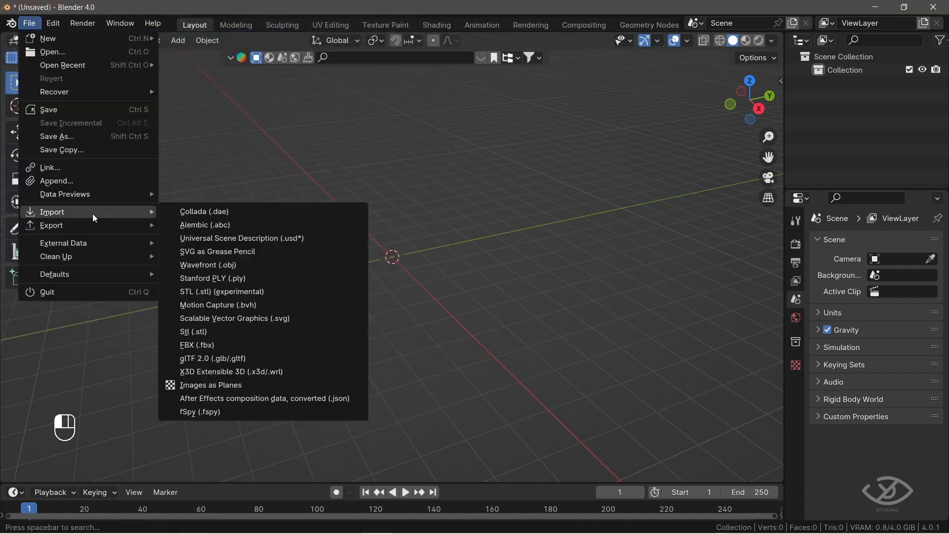
click(204, 412)
click(197, 239)
scroll(197, 321, down, 5)
click(177, 385)
click(368, 327)
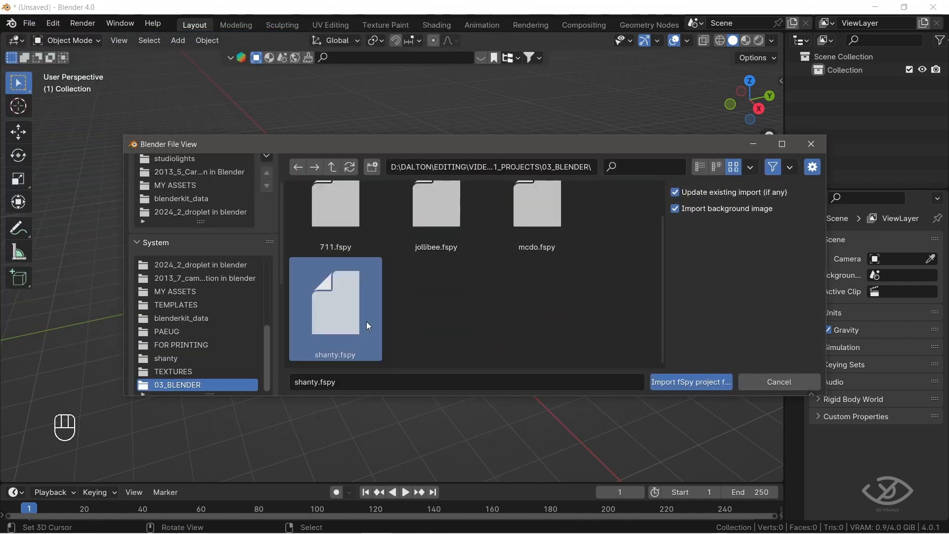
double_click(368, 327)
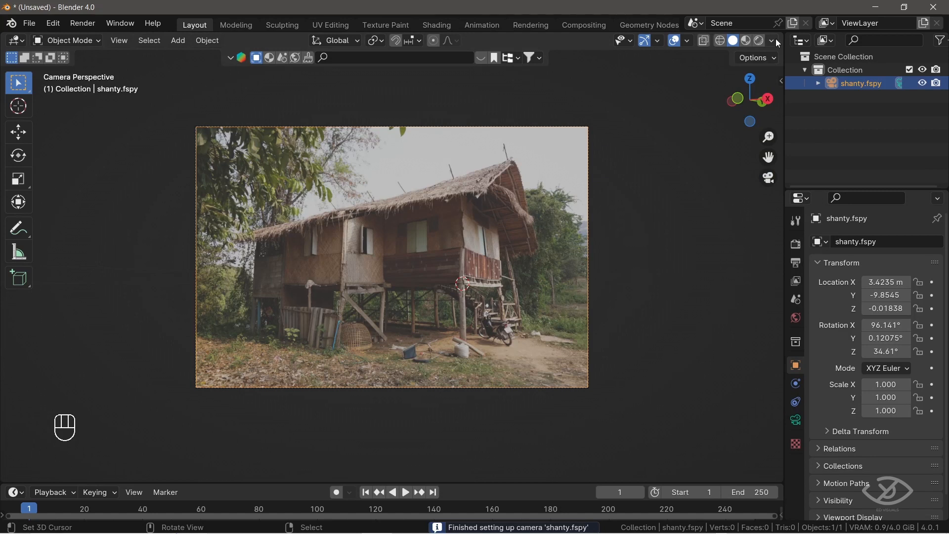
Split the 3D view into side-by-side camera and free perspective views, and add a cube mesh
drag(784, 38, 402, 197)
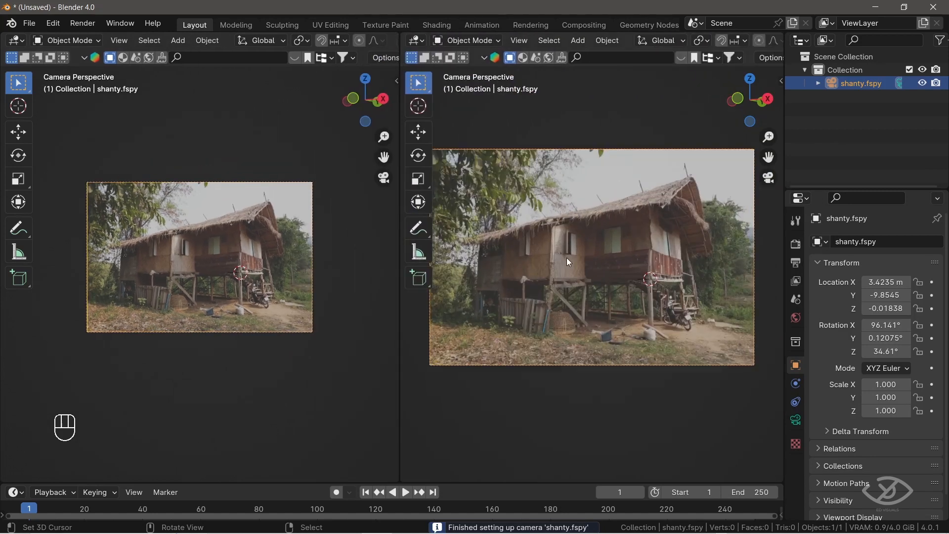
middle_drag(586, 269, 613, 295)
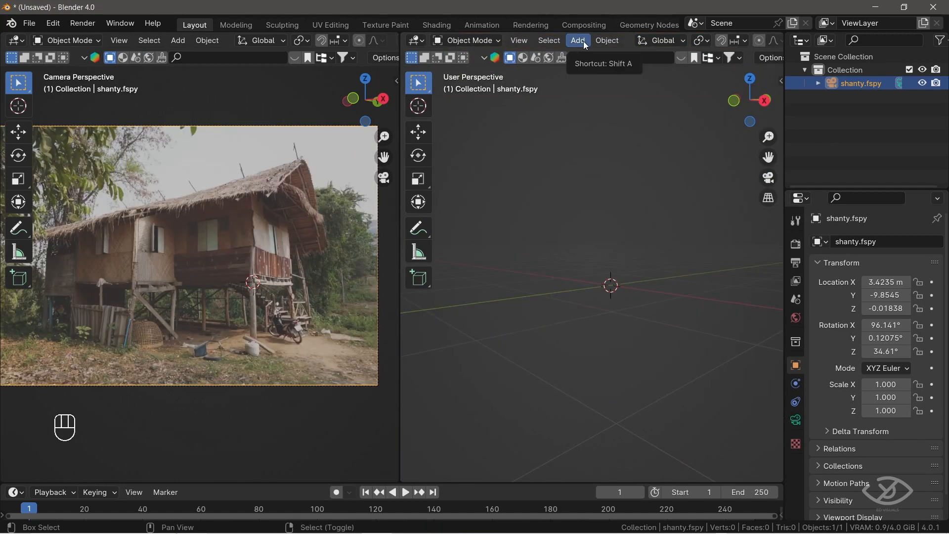
click(178, 40)
mouse_move(215, 55)
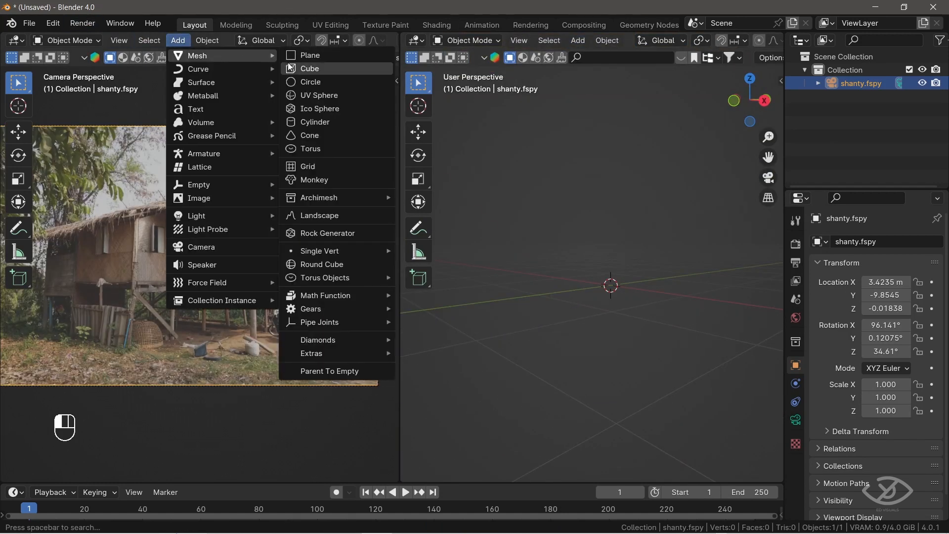
click(306, 69)
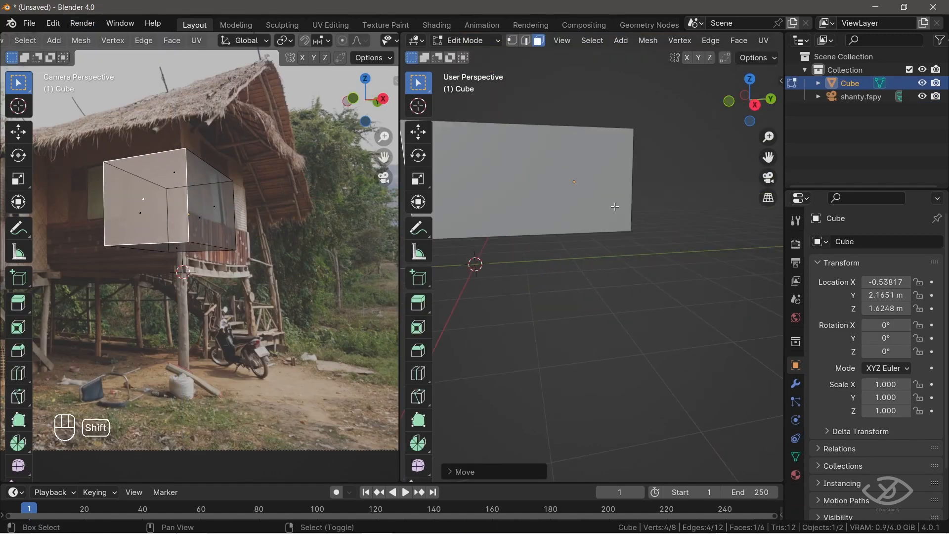
Move the cube's faces and extrude its edges along the global axes to match the house walls in the photo
key(g)
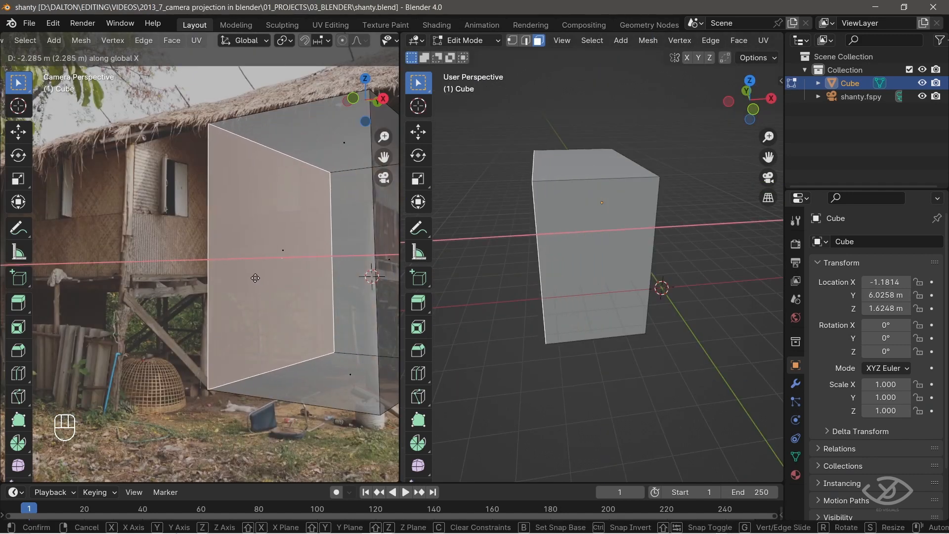
click(513, 266)
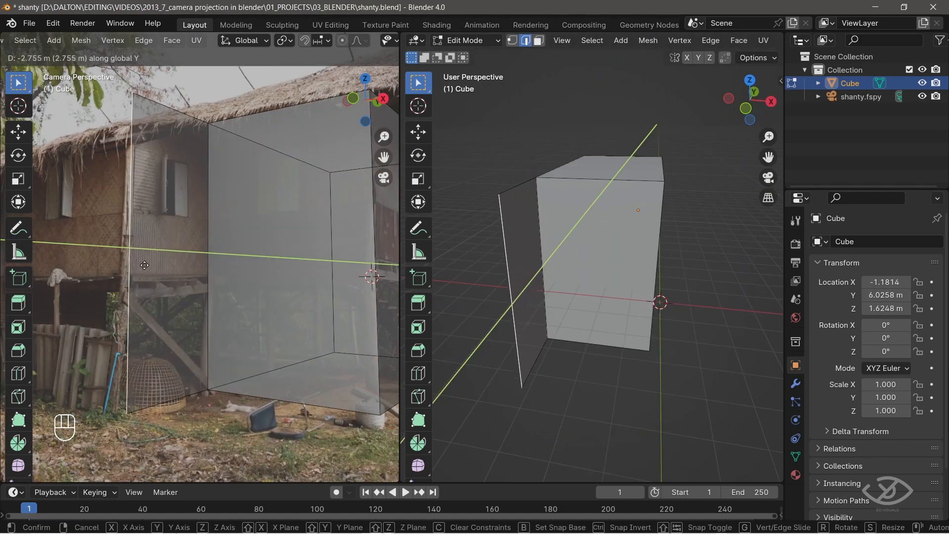
key(e)
key(x)
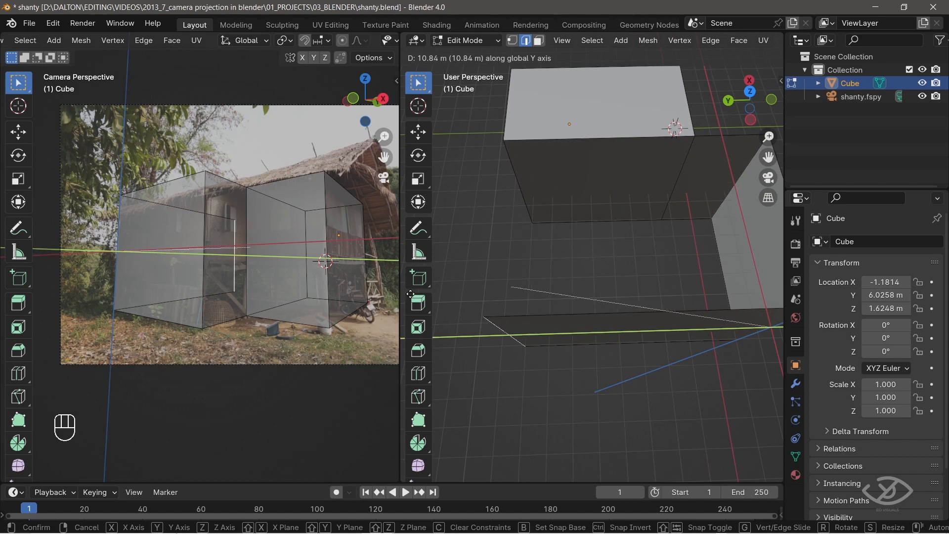
Add a plane to the house mesh for the roof, raise it above the walls and stretch it along X
click(620, 40)
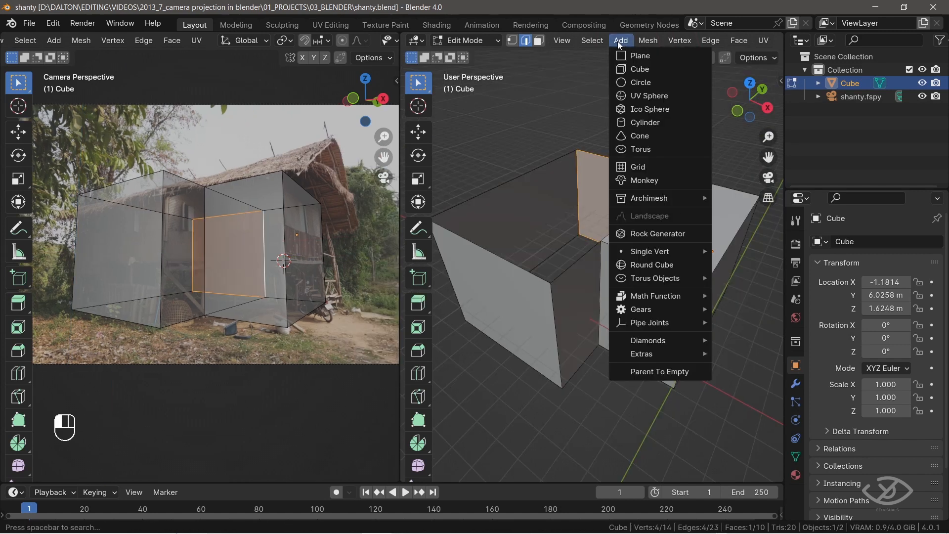
click(629, 56)
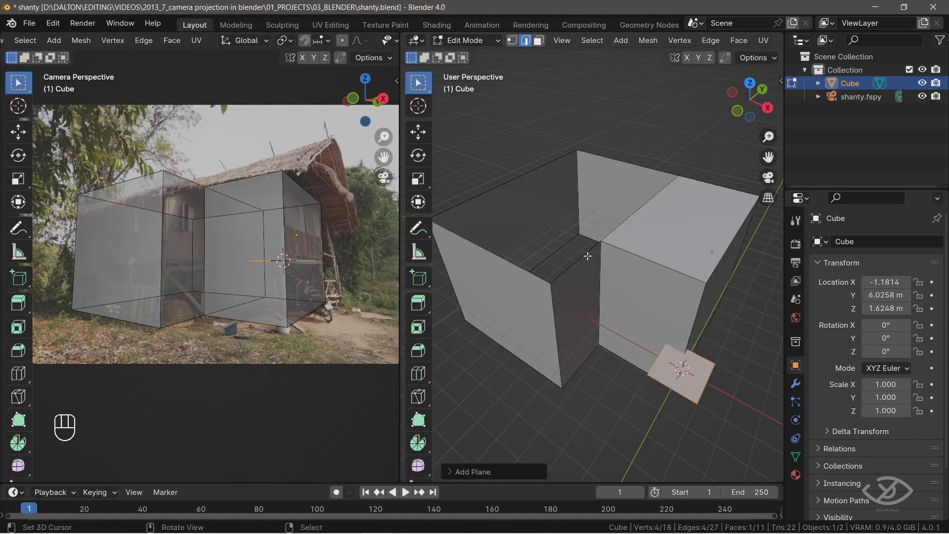
key(g)
key(z)
click(657, 150)
key(s)
key(x)
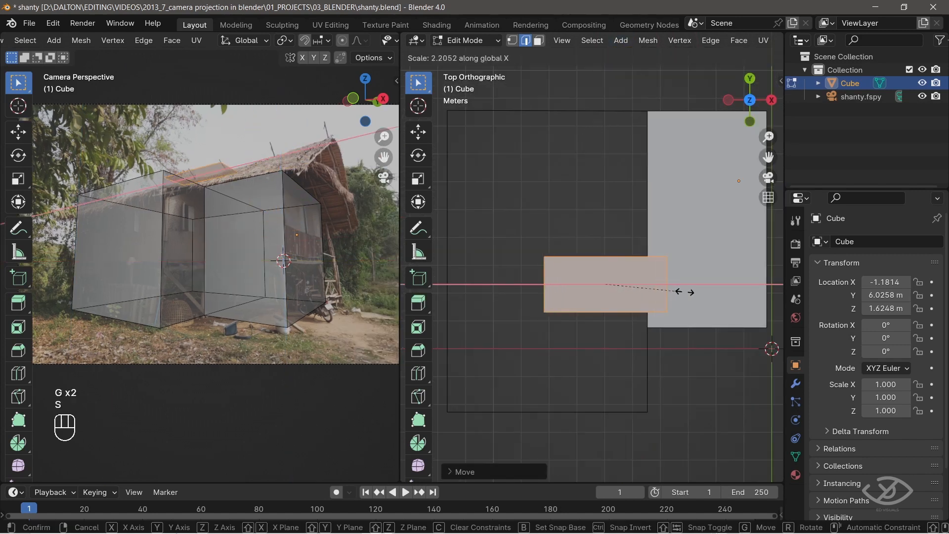
click(736, 292)
Move the roof plane's edges along Y and Z to match the slope of the thatched roof in the photo
drag(642, 220, 641, 212)
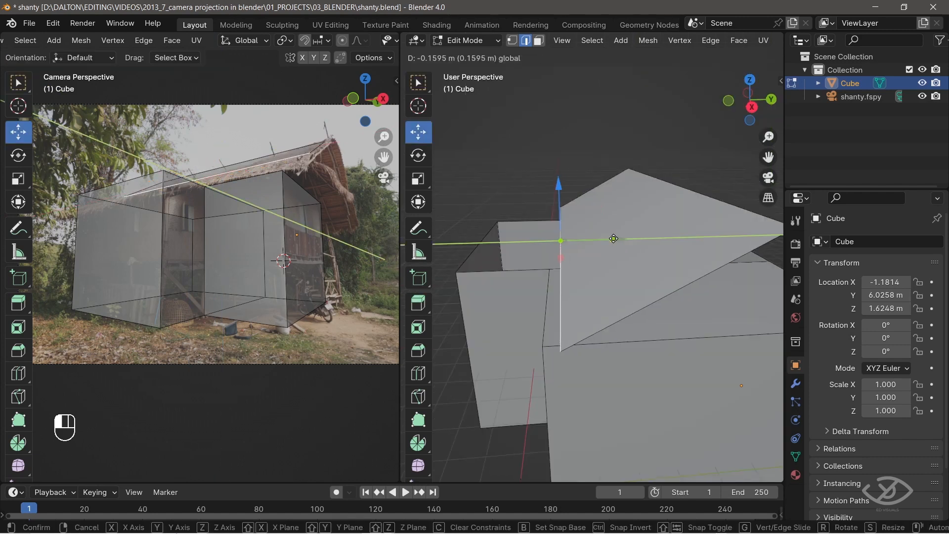
drag(539, 210, 535, 199)
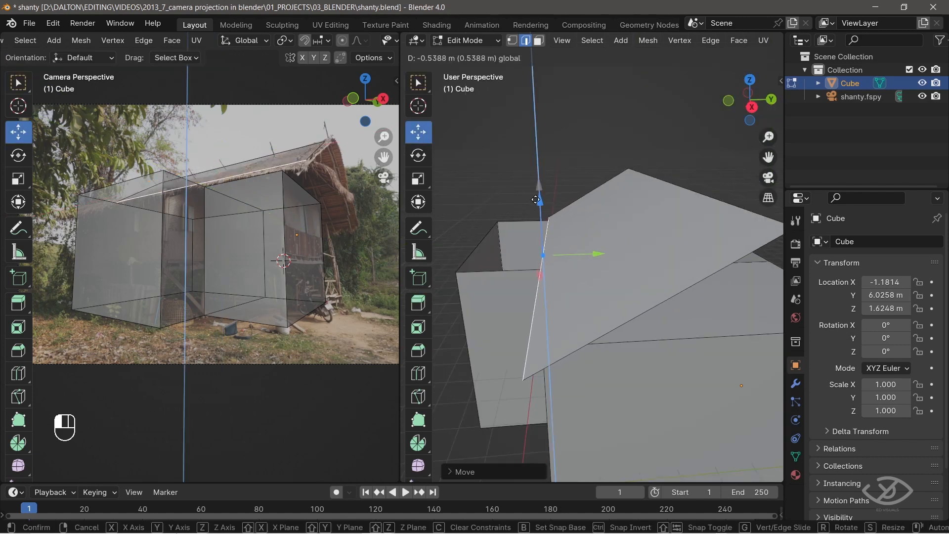
key(g)
key(y)
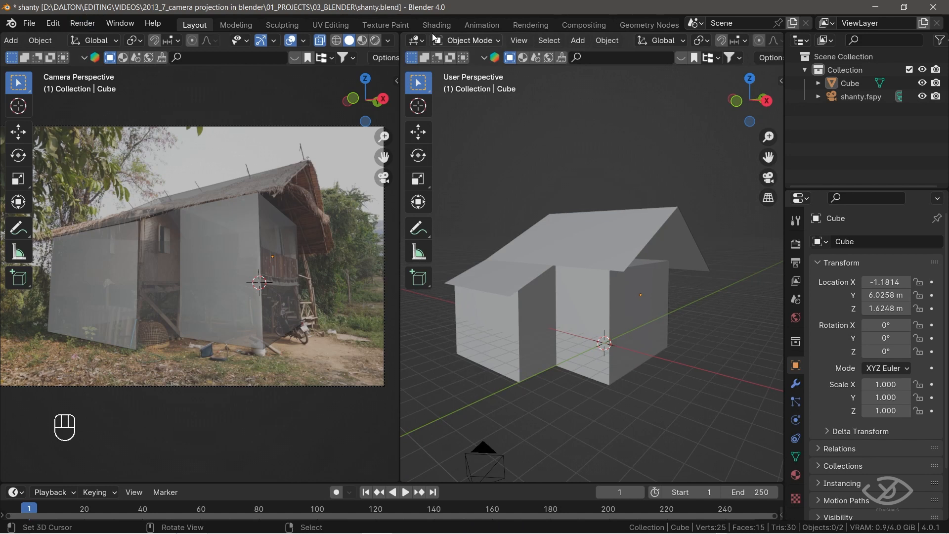
Create a new material for the house mesh, add an Image Texture node and connect its Color output to Base Color
click(437, 25)
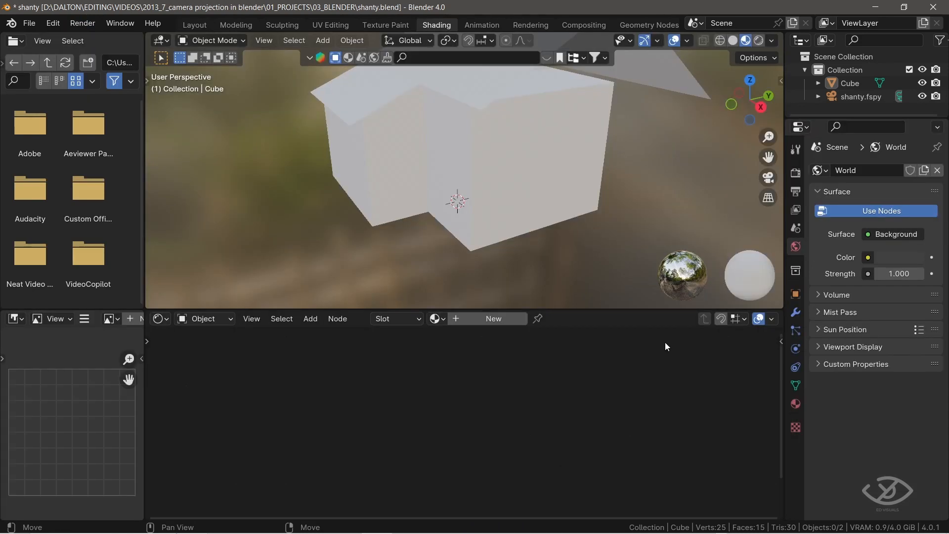
click(489, 404)
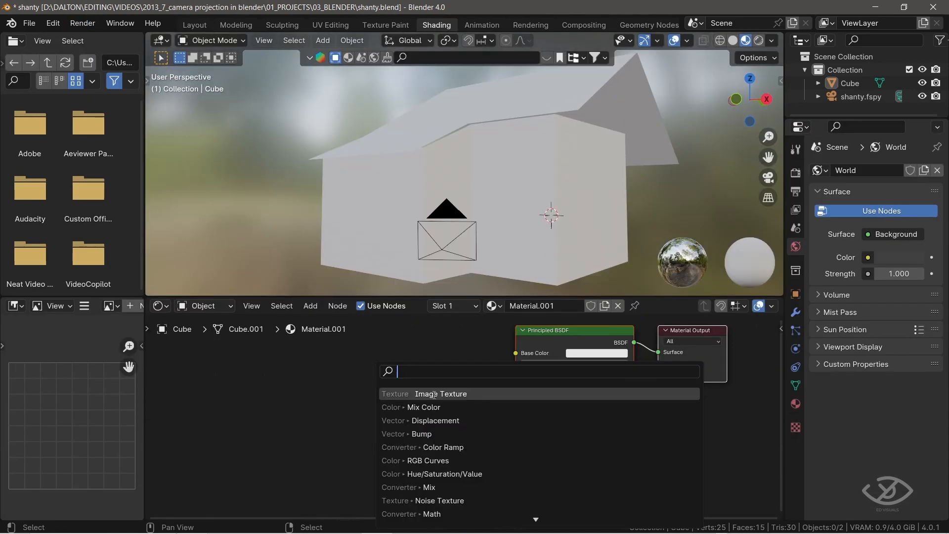
click(431, 393)
click(321, 361)
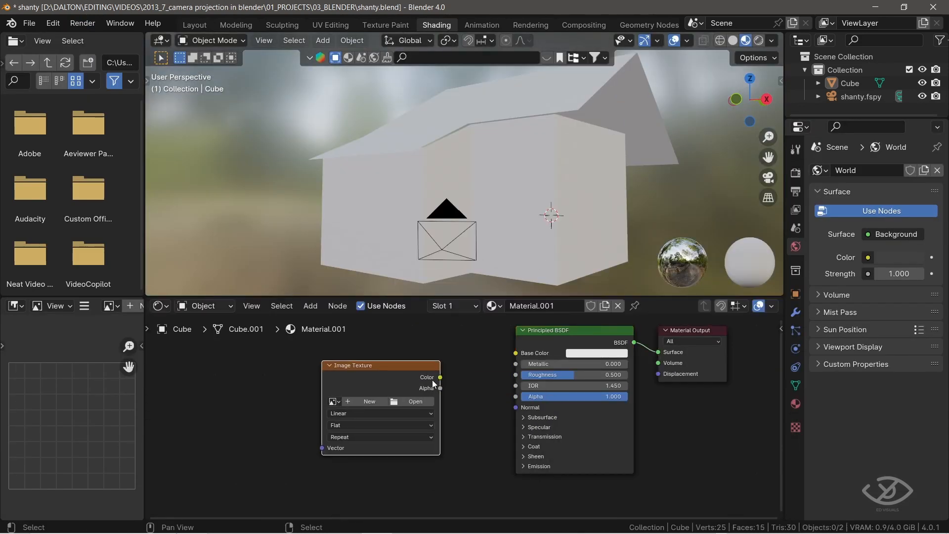
drag(440, 377, 516, 353)
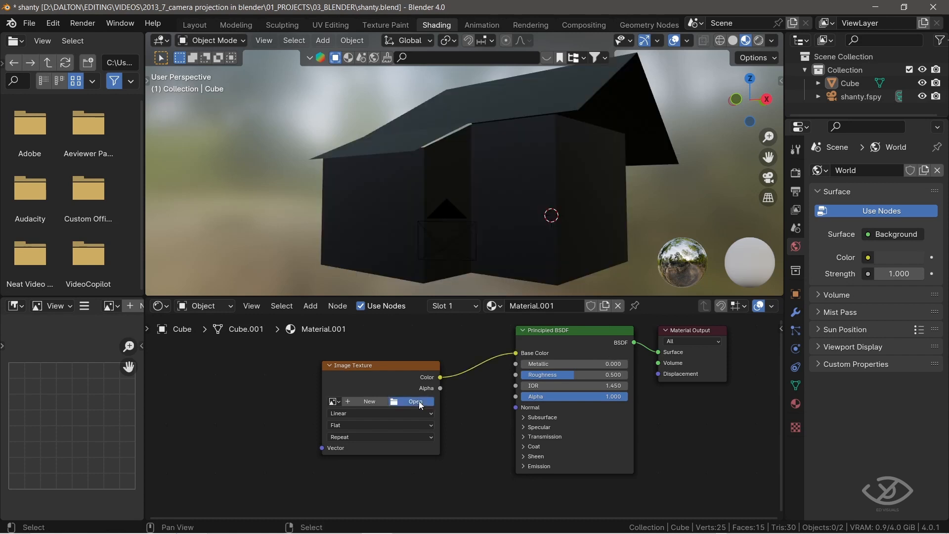
Load the photo thailand-997413.jpg into the Image Texture node
click(420, 402)
click(731, 276)
click(685, 379)
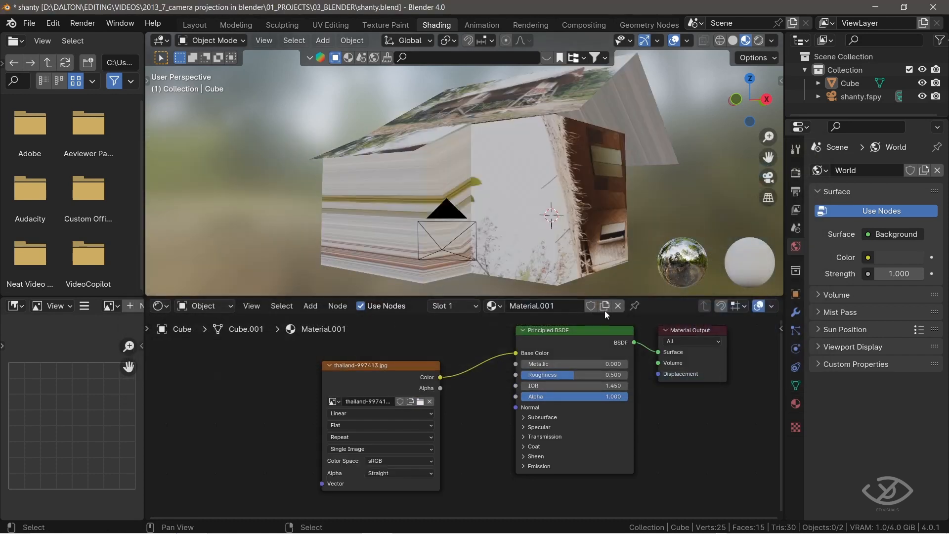
Add a Subdivision Surface modifier to the house mesh, set to Simple with viewport and render levels of 5
click(796, 313)
click(867, 170)
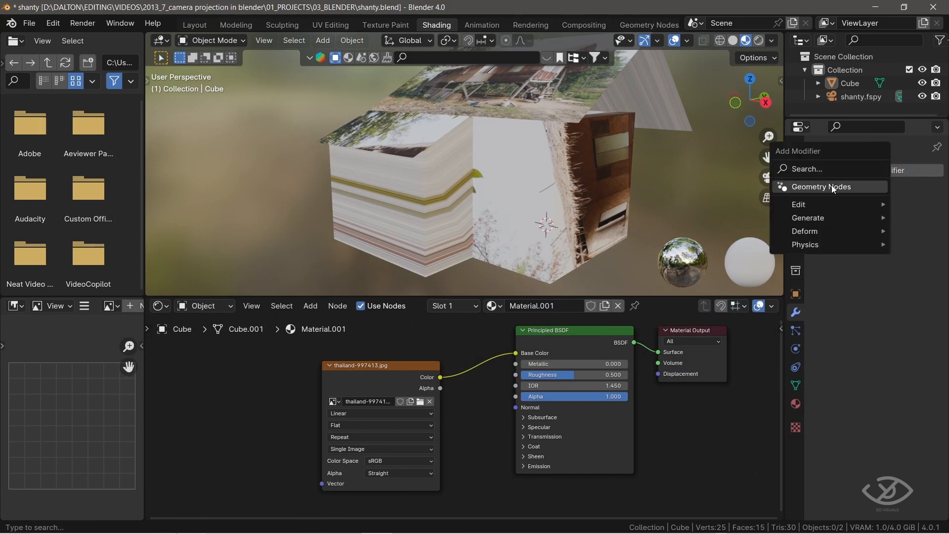
click(813, 170)
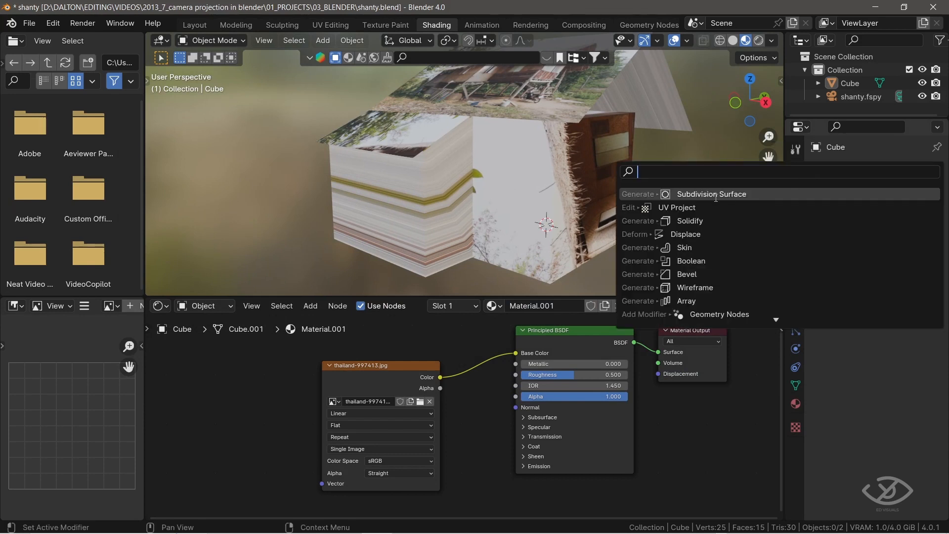
click(716, 195)
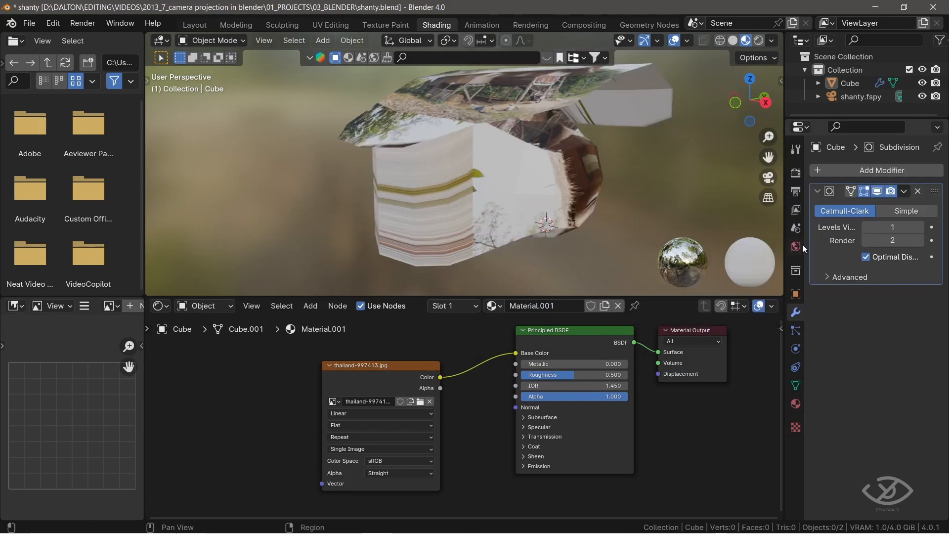
click(919, 211)
click(918, 228)
click(919, 227)
click(919, 228)
click(918, 228)
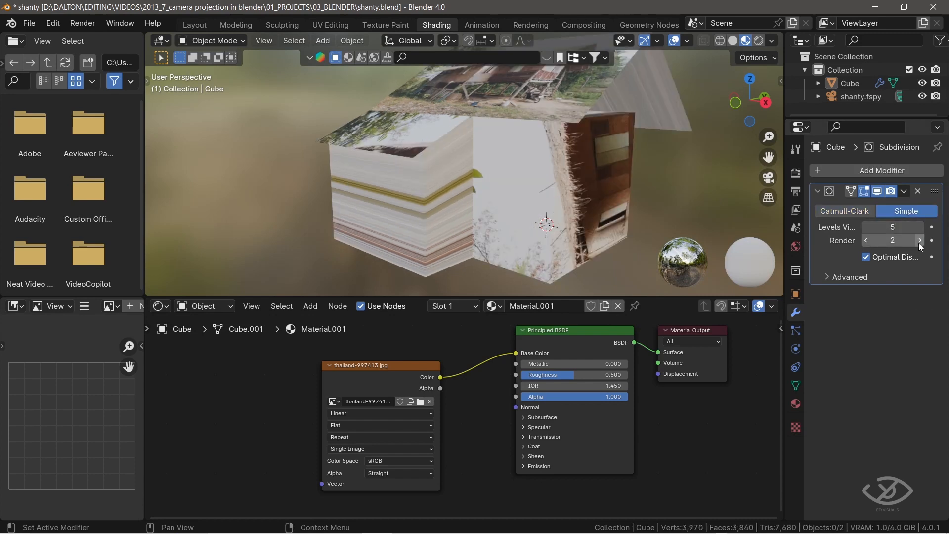
click(919, 241)
click(920, 241)
click(920, 241)
Add a UV Project modifier that uses UVMap and has the shanty.fspy camera as its projector object
click(883, 172)
click(883, 171)
click(683, 206)
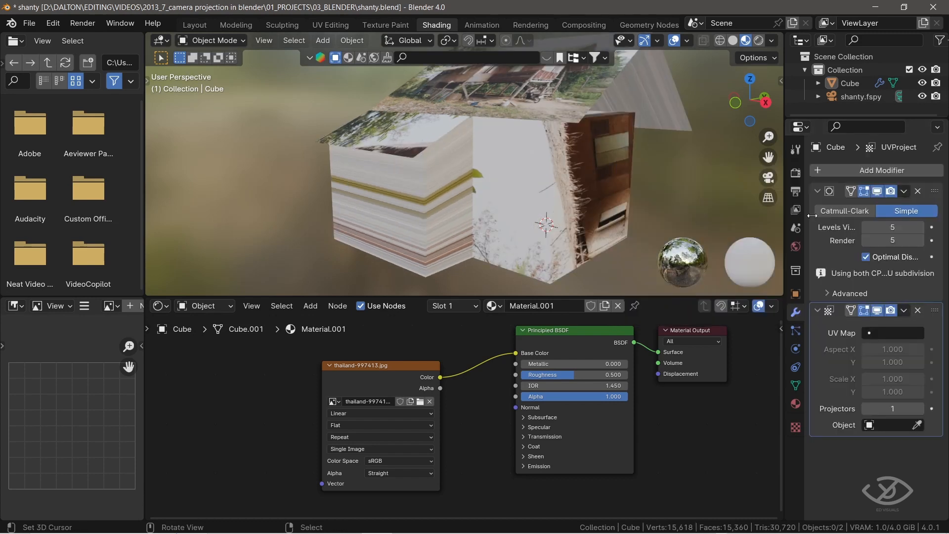
click(886, 336)
click(885, 352)
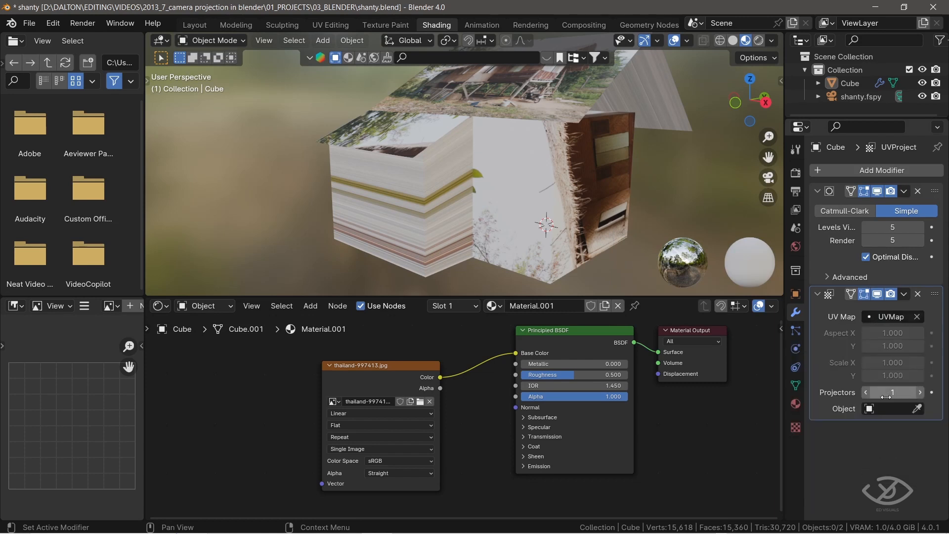
click(894, 409)
click(831, 269)
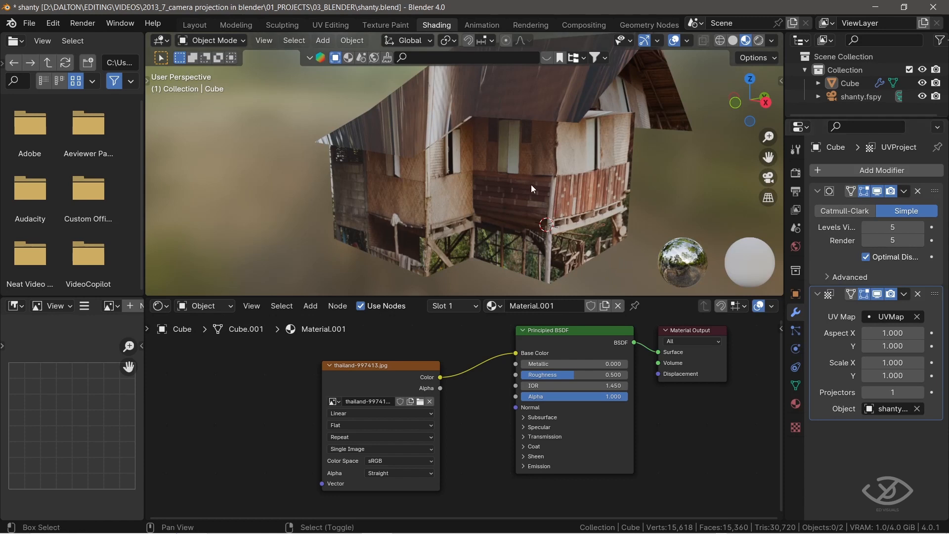
Save the project and set the UV Project aspect to the photo's dimensions, X 3872 and Y 2576
middle_drag(531, 185, 582, 189)
key(ctrl+s)
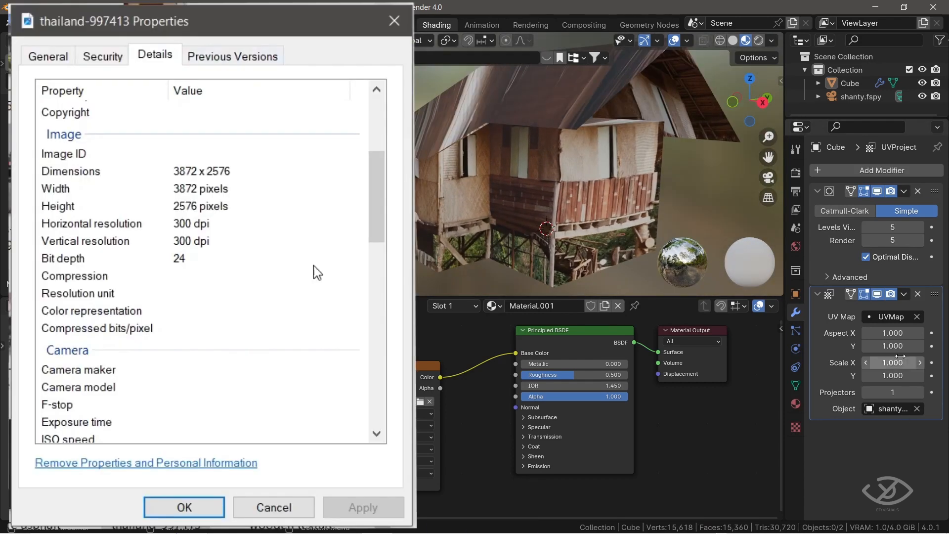
click(899, 332)
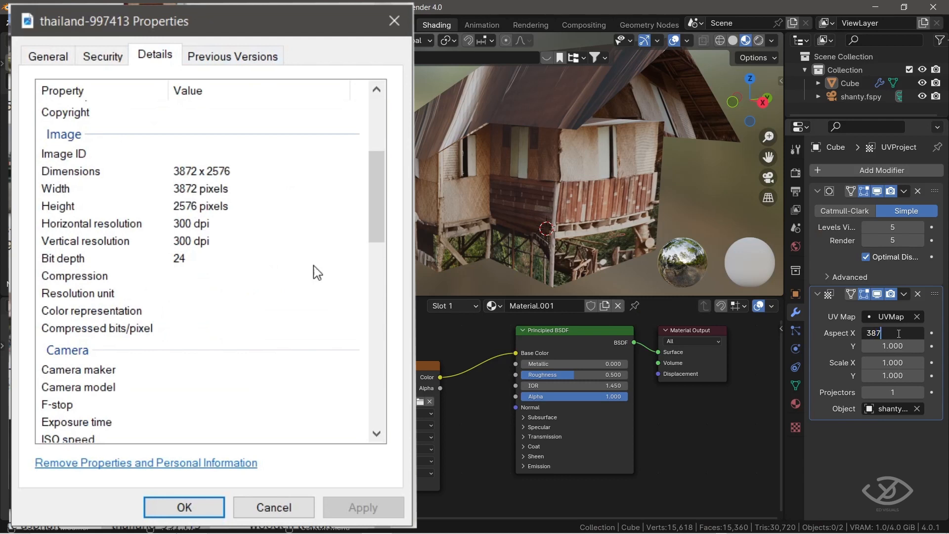
key(Return)
click(897, 347)
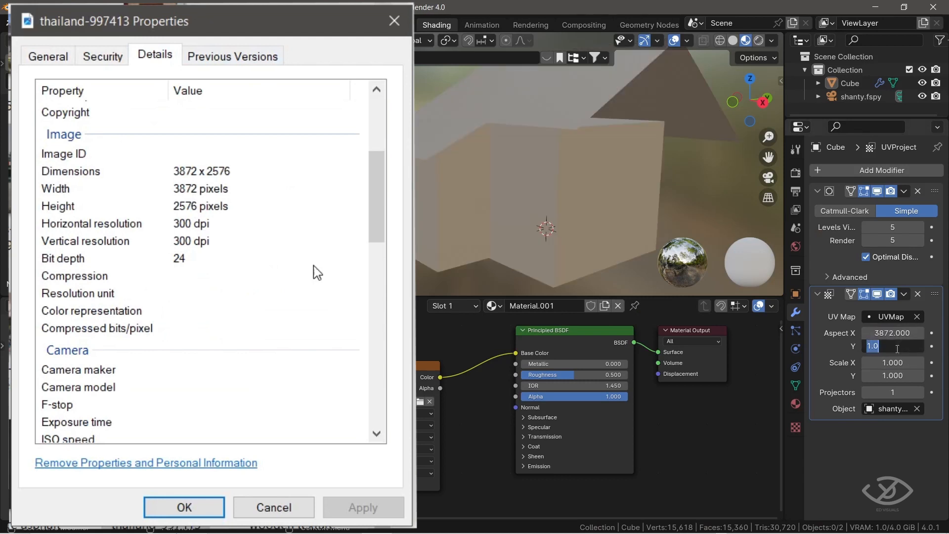
text(2576)
key(Return)
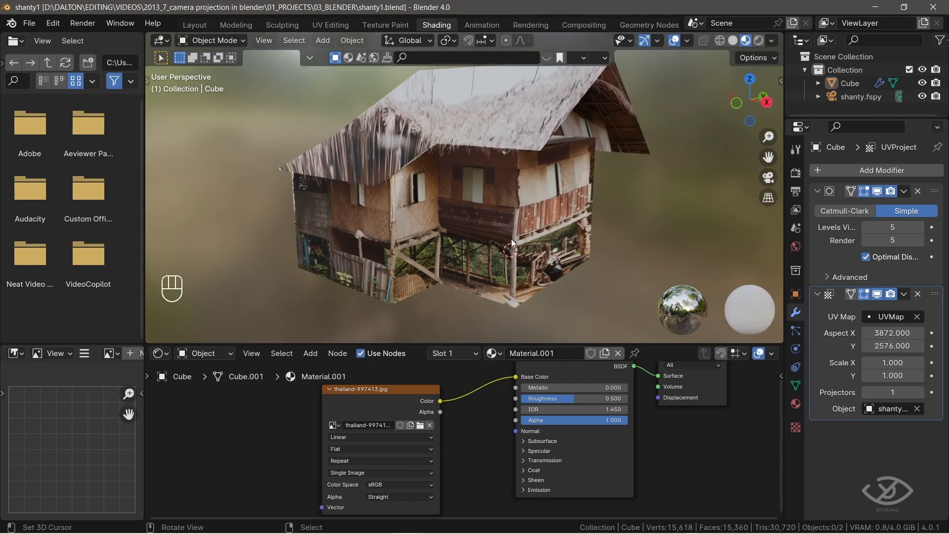
Apply the UV Project modifier on the house mesh and enable Correct Face Attributes for mesh editing
middle_drag(485, 232, 511, 239)
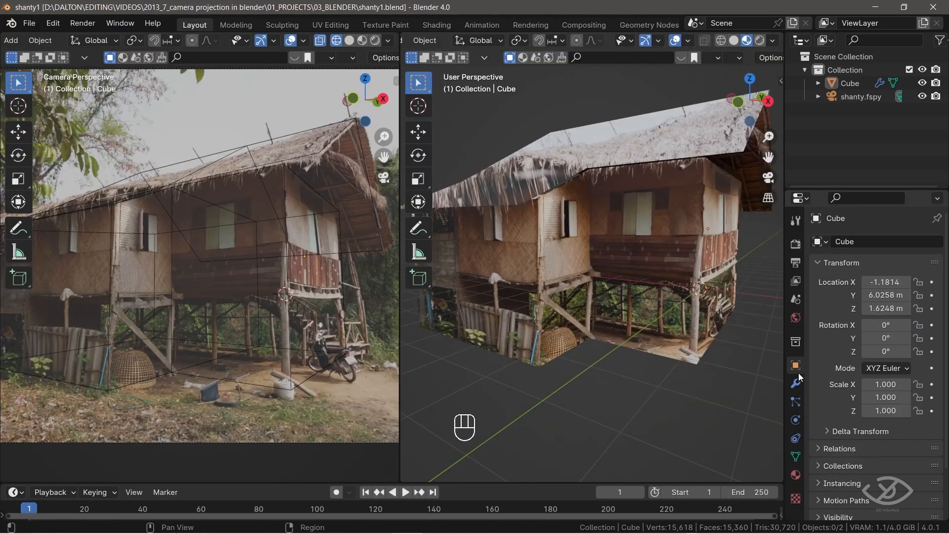
click(796, 383)
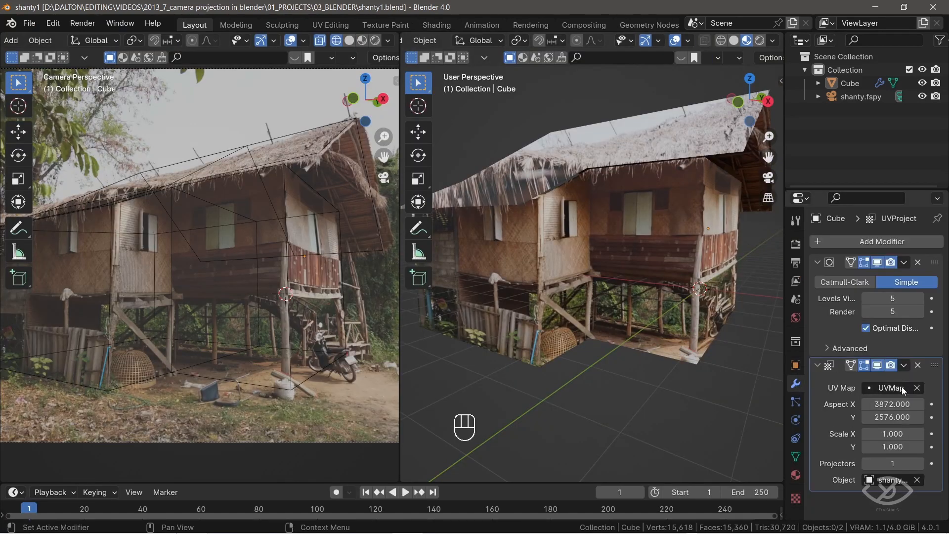
click(905, 365)
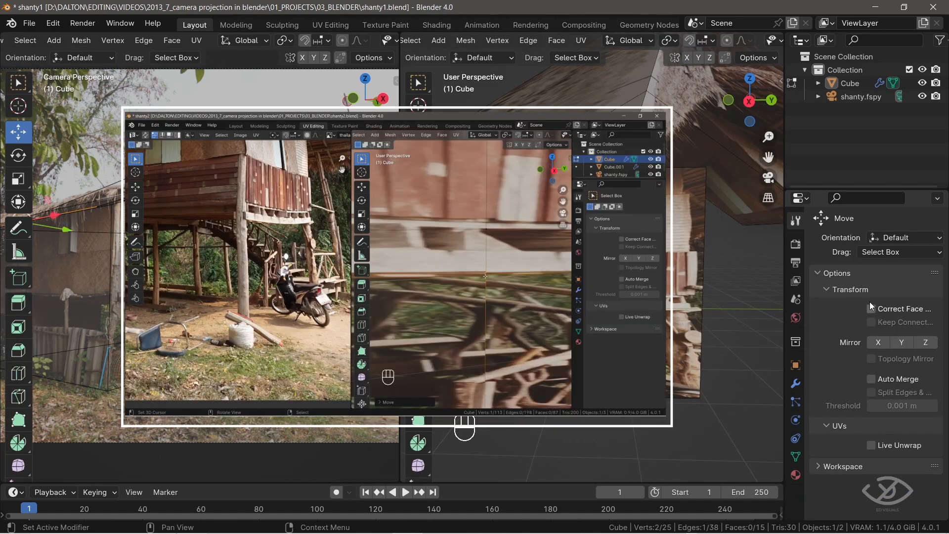
click(871, 308)
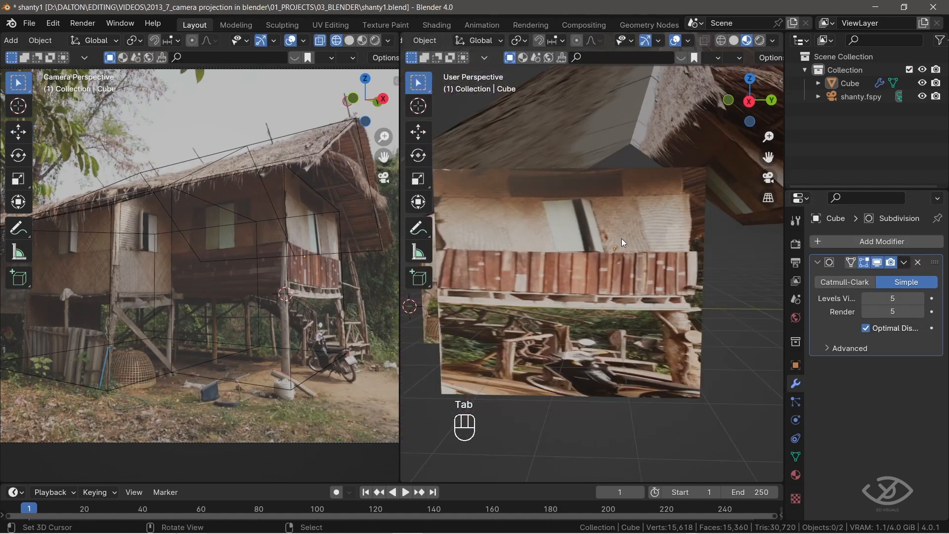
Add two vertical loop cuts beside the window of the red-planked end wall and a horizontal one along the window's top
key(Tab)
key(ctrl+r)
click(709, 179)
click(689, 180)
key(ctrl+r)
click(569, 218)
click(549, 218)
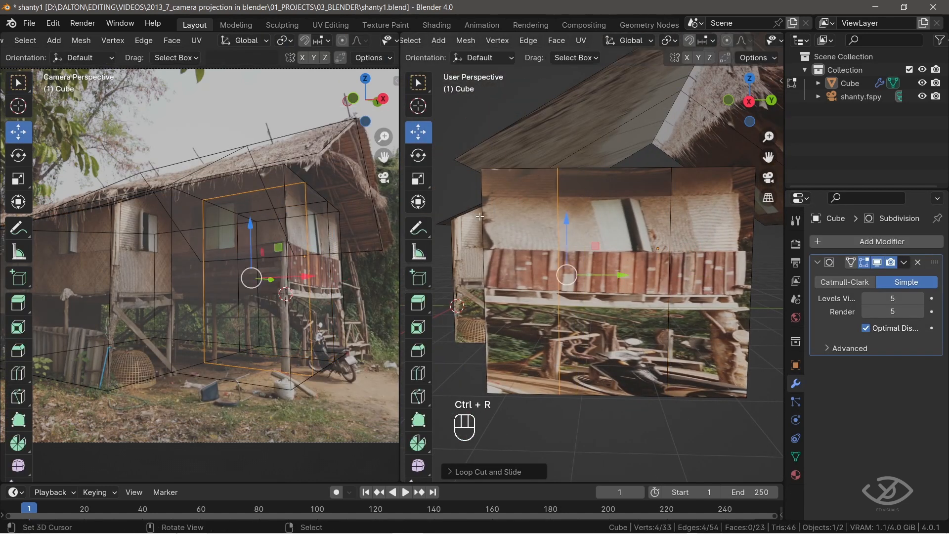
key(ctrl+r)
click(515, 297)
click(521, 249)
scroll(521, 250, up, 1)
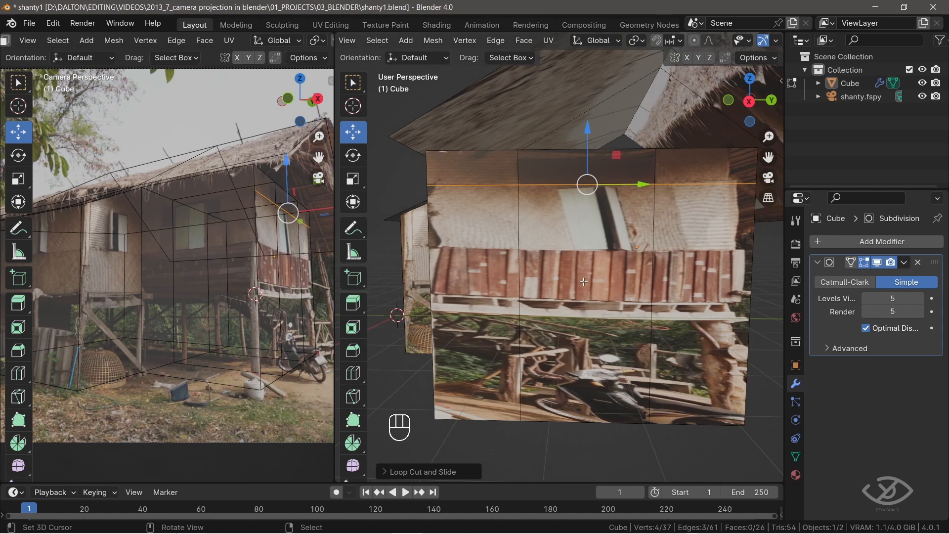
Loop-cut the wall with the block masonry horizontally near the window's lower edge and vertically along both window sides
key(ctrl+r)
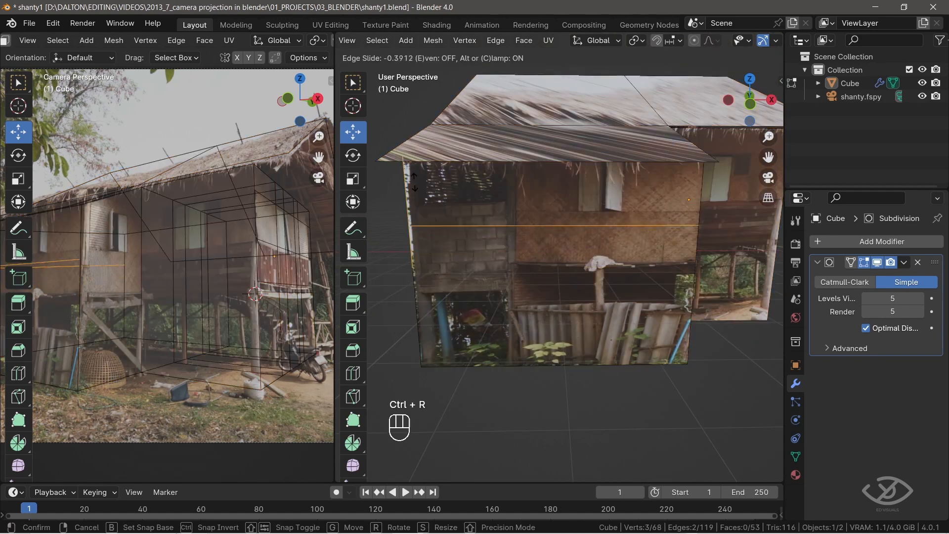
key(ctrl+r)
click(576, 217)
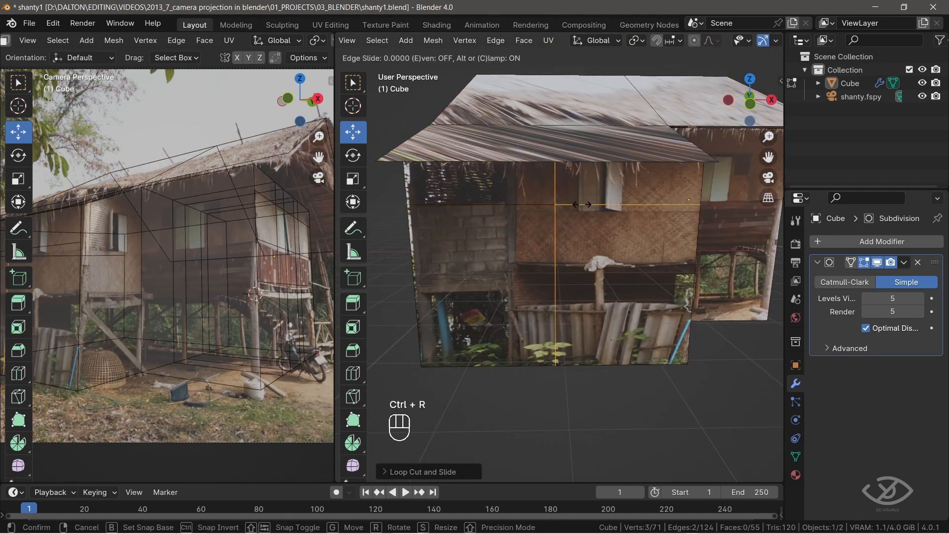
click(575, 217)
scroll(635, 217, up, 1)
key(ctrl+shift+z)
scroll(634, 217, down, 1)
key(ctrl+r)
click(650, 212)
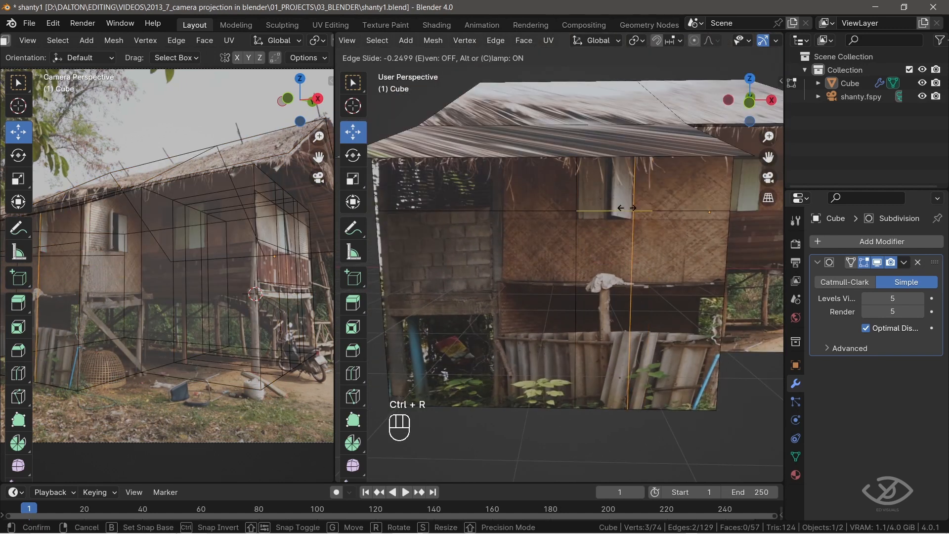
click(634, 212)
Add two horizontal loop cuts below the window on the same wall, one along the base of the block masonry
shift+middle_drag(583, 247, 636, 226)
key(ctrl+r)
click(433, 267)
click(433, 274)
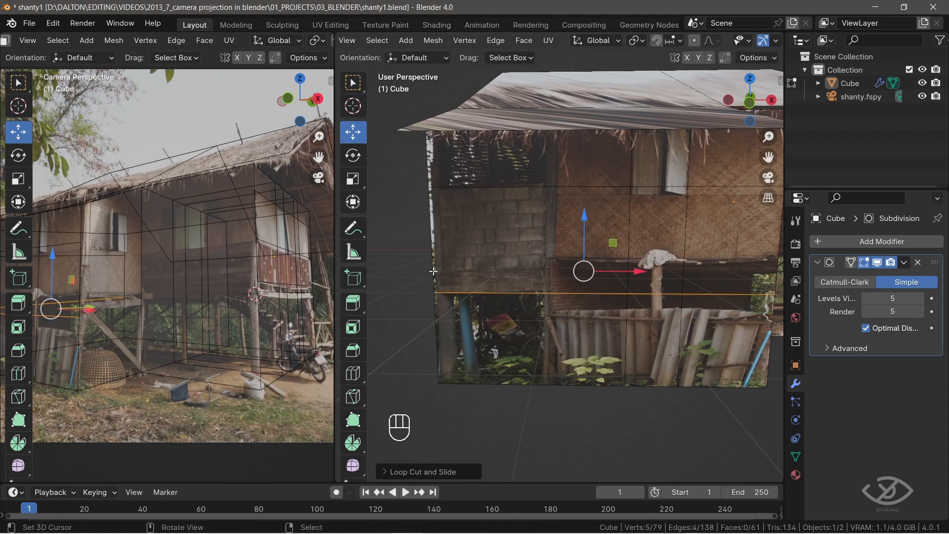
key(ctrl+r)
click(435, 247)
click(438, 228)
Add two vertical loop cuts around the post between the block masonry and the woven panel
shift+middle_drag(527, 188, 519, 169)
key(ctrl+r)
click(536, 180)
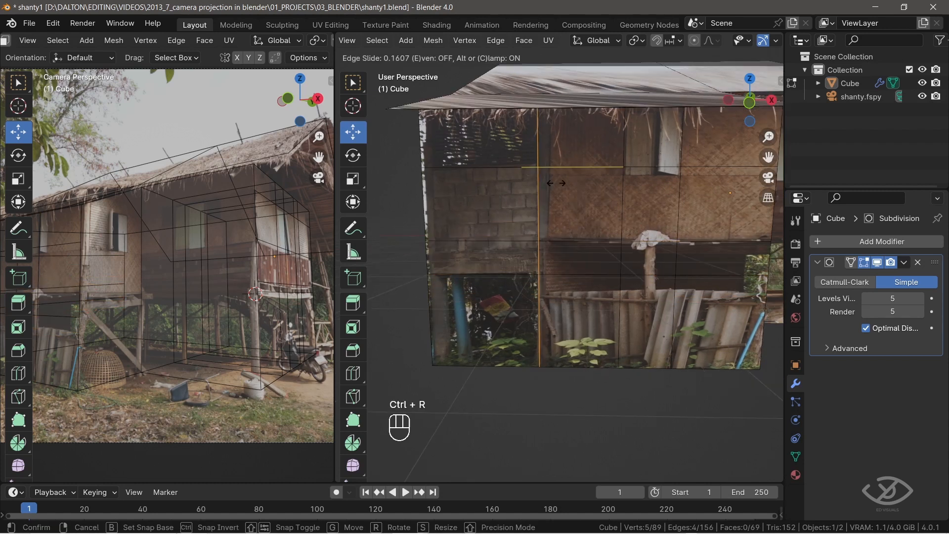
click(553, 182)
key(ctrl+r)
click(562, 180)
click(529, 179)
Knife two horizontal cuts across the woven wall above the basket, one along its floor beam and one under the window
key(k)
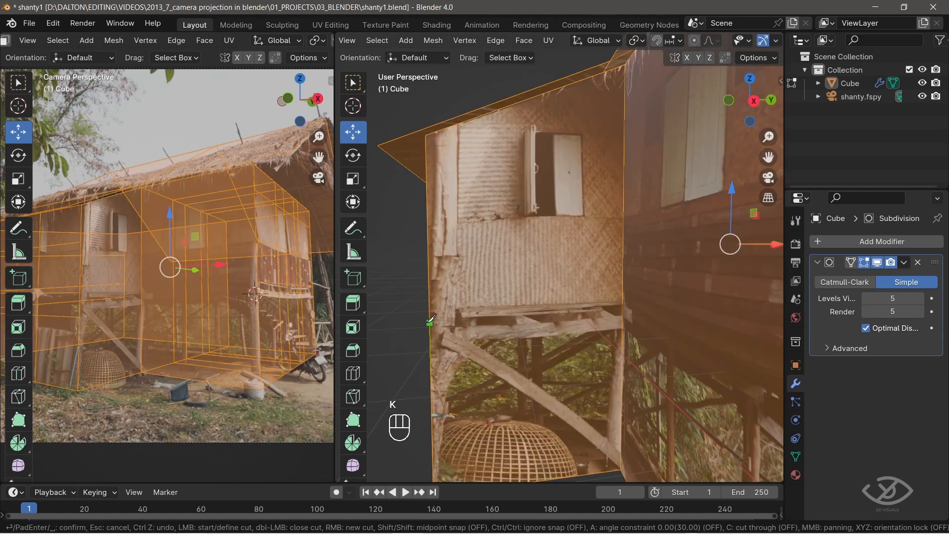
click(623, 310)
key(Return)
key(k)
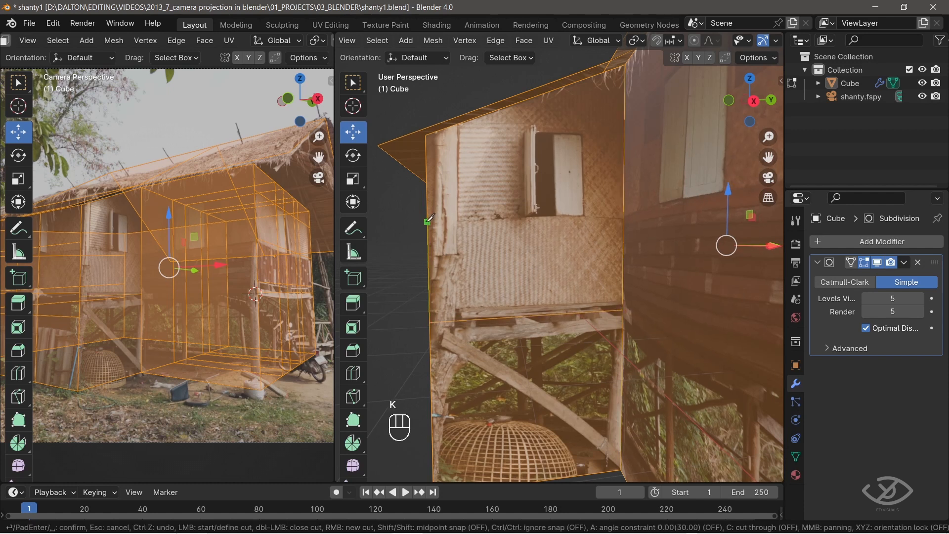
click(427, 221)
click(623, 216)
key(Return)
middle_drag(536, 118, 527, 94)
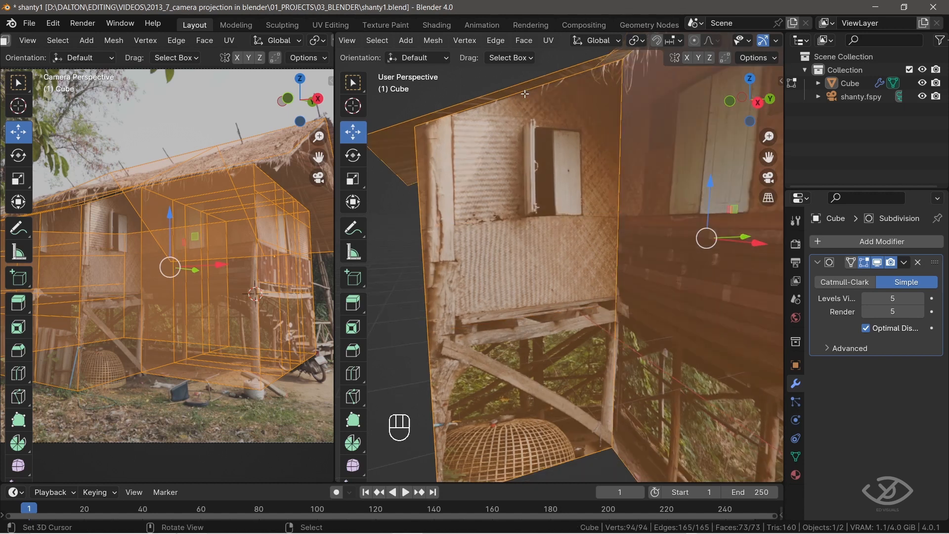
key(k)
click(523, 91)
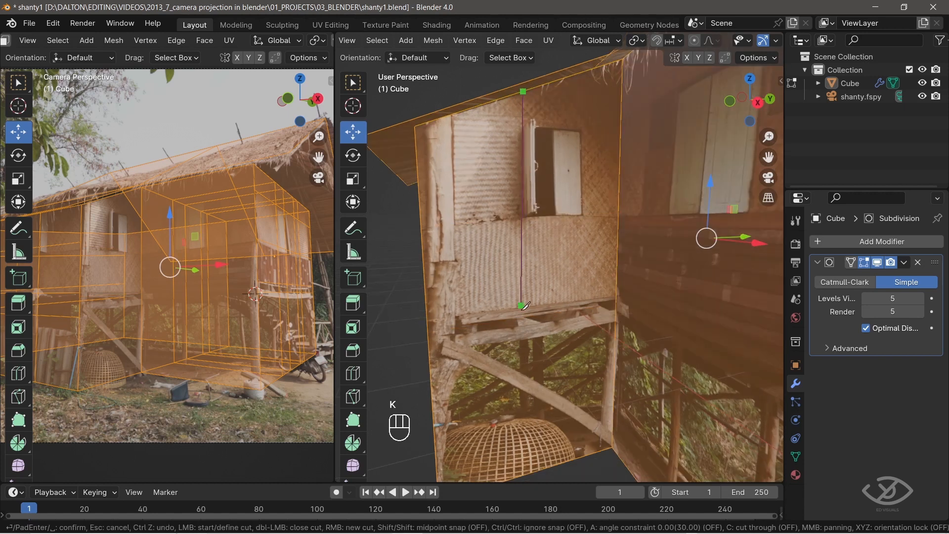
click(520, 324)
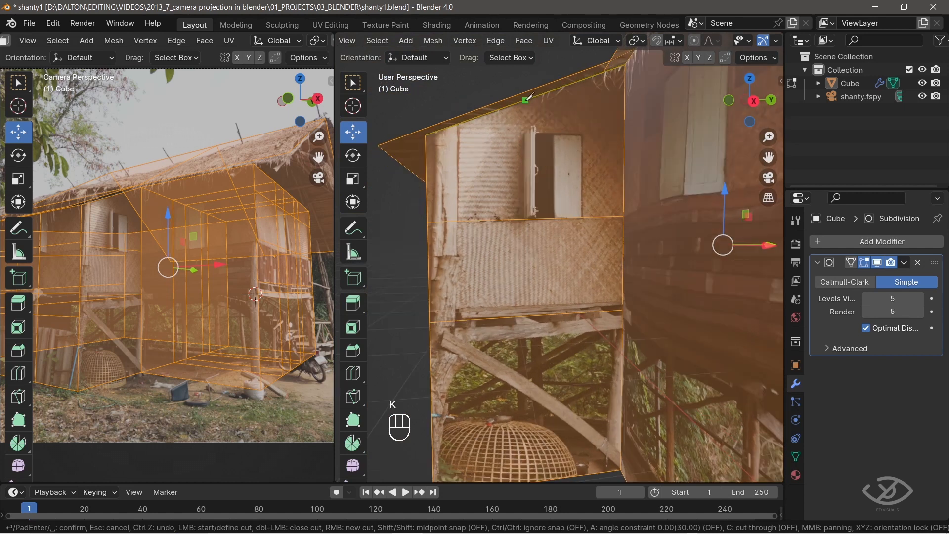
Knife a vertical cut along the left side of the woven wall's window, from the roof edge to the sill cut
click(525, 101)
click(524, 219)
key(Return)
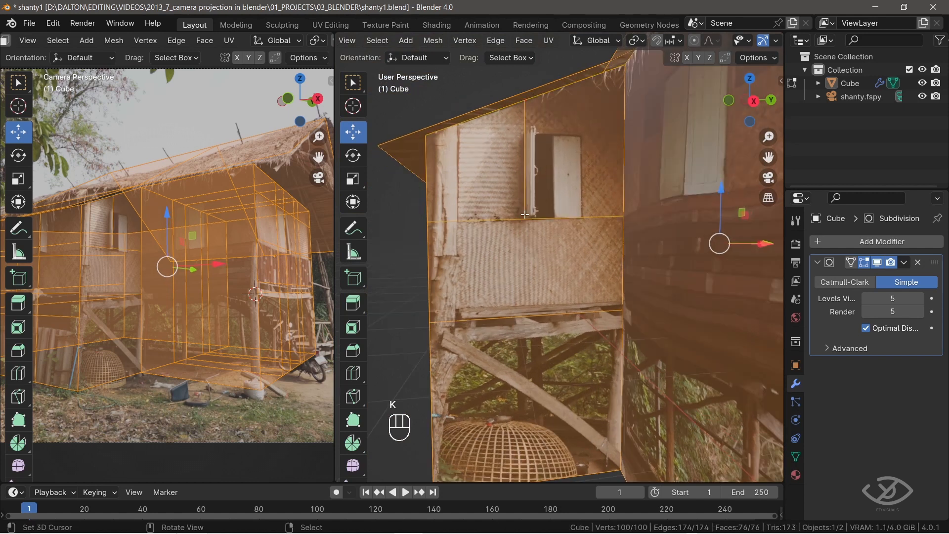
Knife a horizontal cut across the recessed dark wall under its window and a vertical cut along the window's left side
key(k)
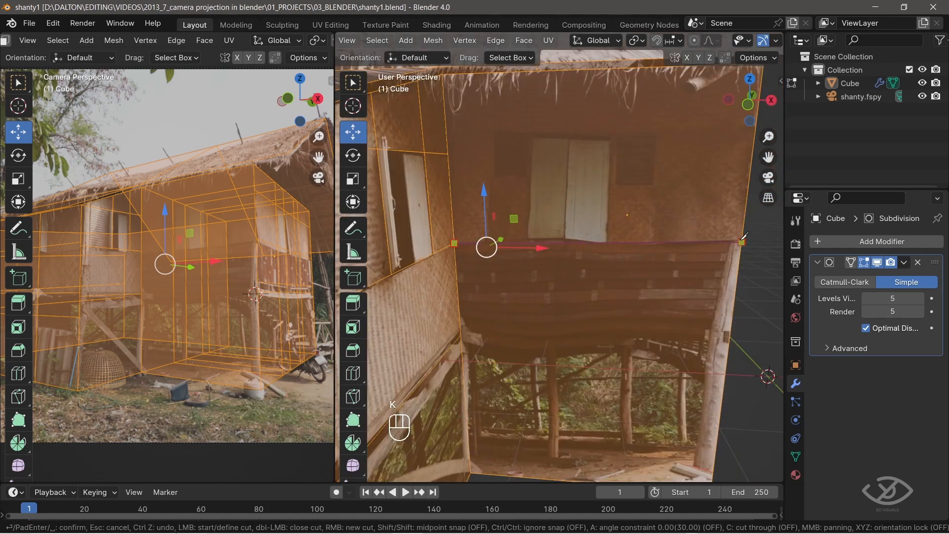
click(741, 243)
key(Return)
key(k)
click(532, 73)
click(534, 243)
key(Return)
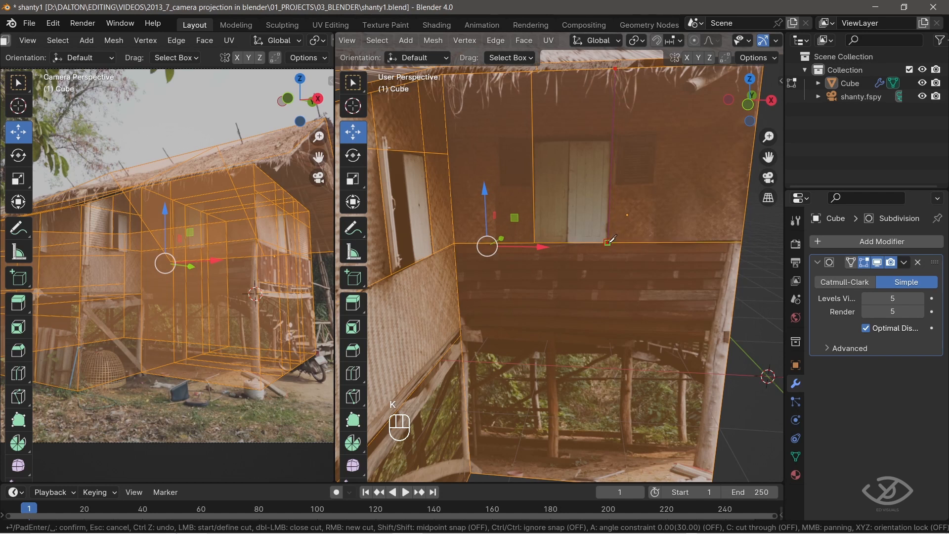
Knife a vertical cut along the right side of the recessed wall's window and a horizontal cut across the wall above it
key(Return)
key(k)
click(755, 131)
key(Return)
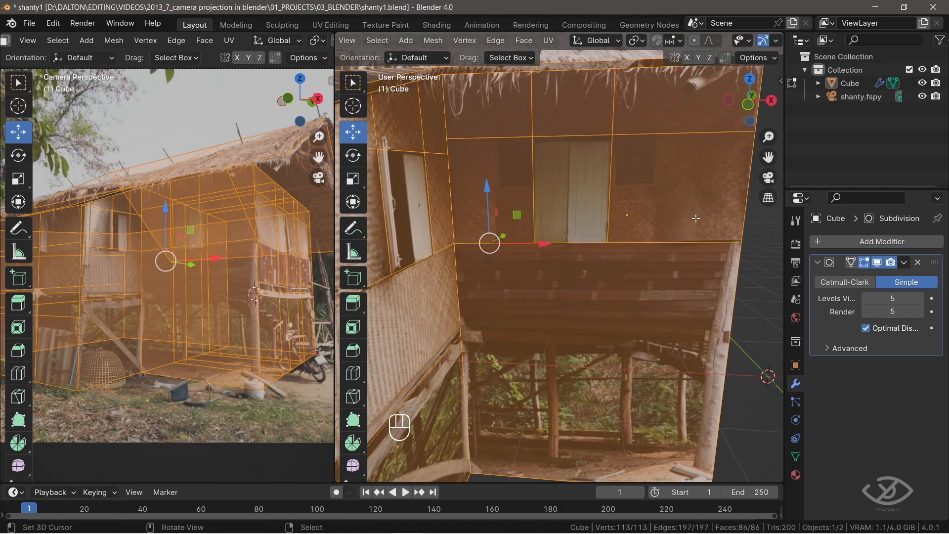
middle_drag(528, 275, 537, 262)
key(k)
click(508, 253)
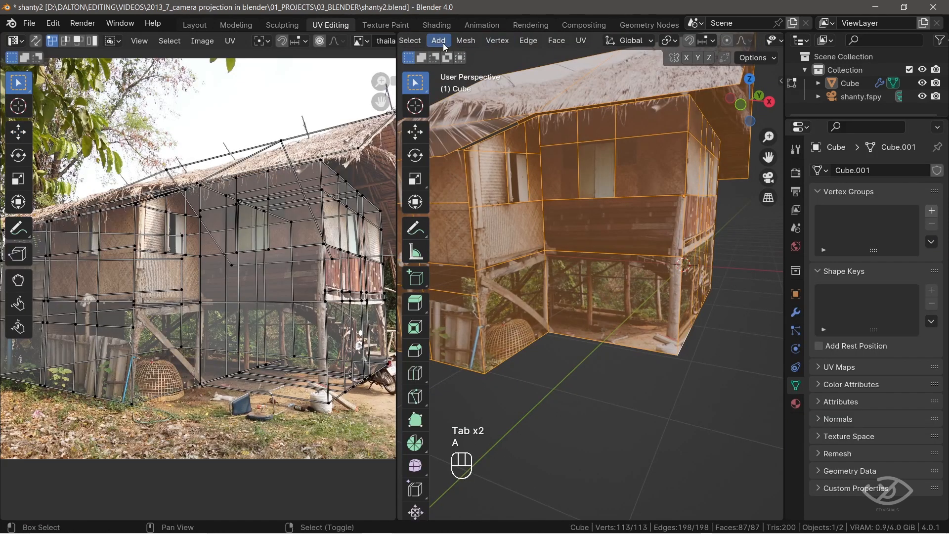
Add a cylinder near the house's front corner post and scale it down to roughly the post's size
click(440, 43)
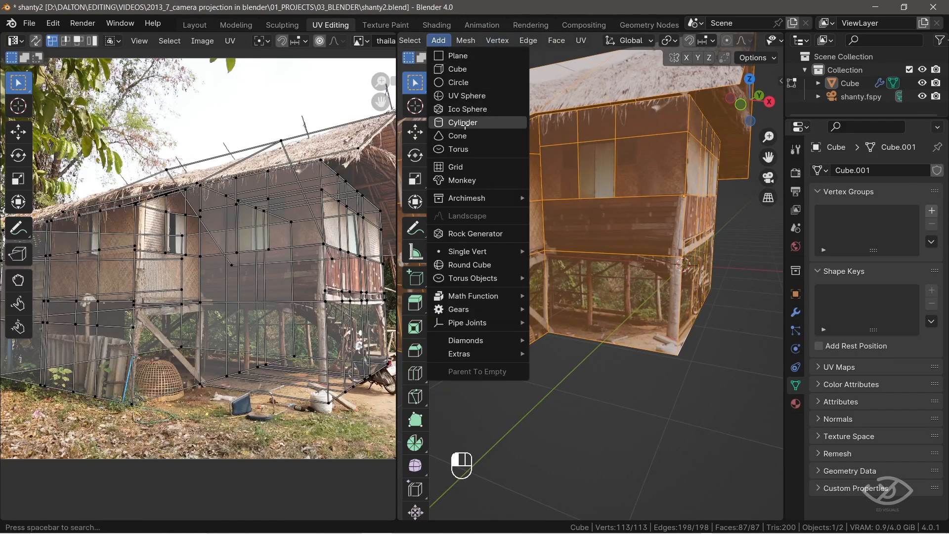
click(464, 123)
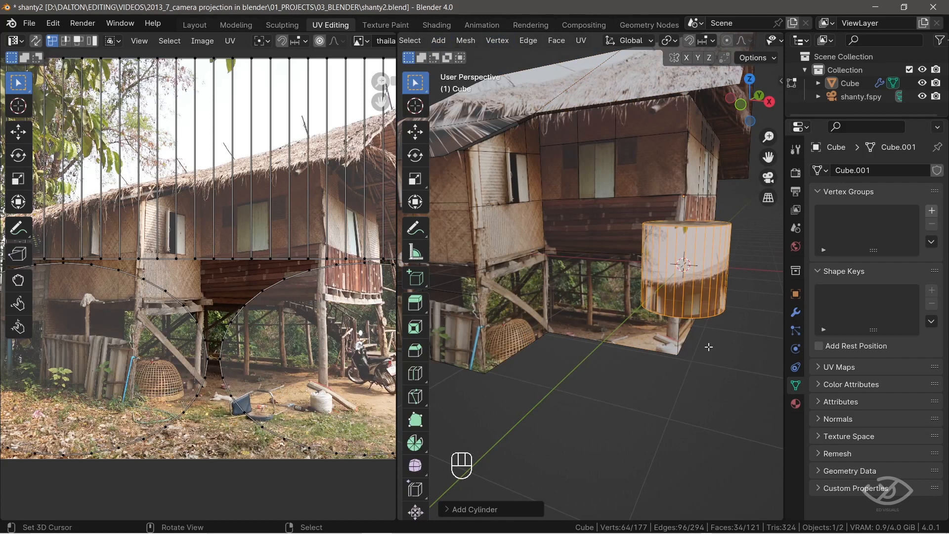
key(s)
click(634, 315)
key(s)
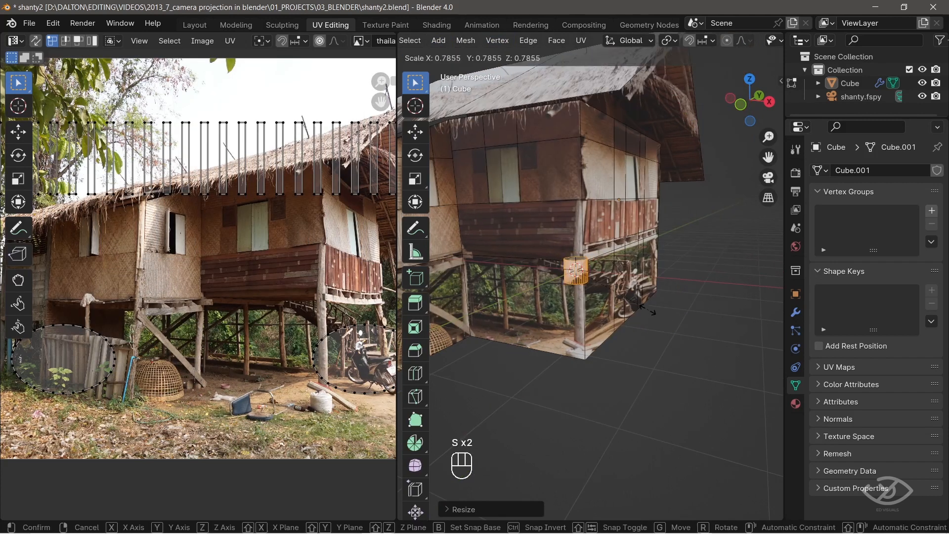
click(653, 312)
Scale the cylinder into a slim post running from the floor beam down to the ground
scroll(653, 311, up, 2)
middle_drag(653, 311, 602, 310)
key(s)
click(638, 283)
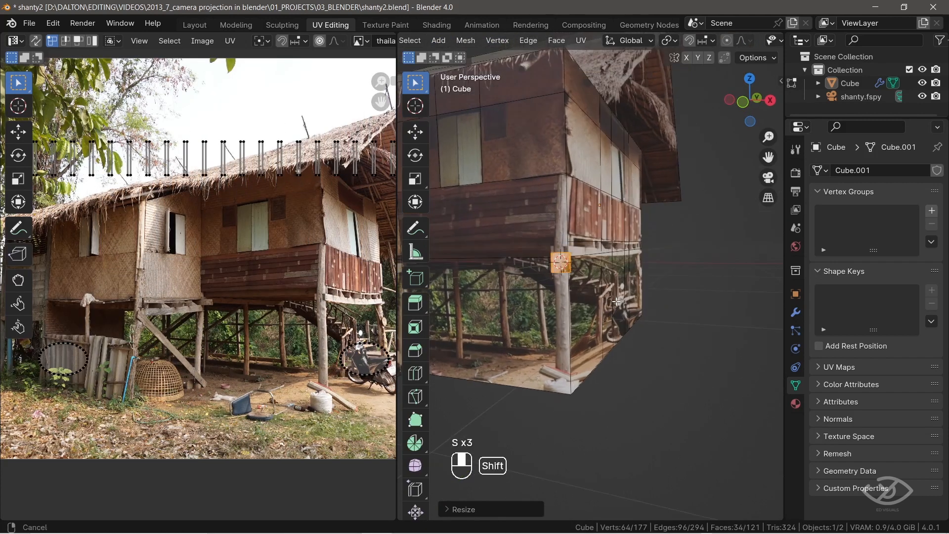
key(s)
click(503, 340)
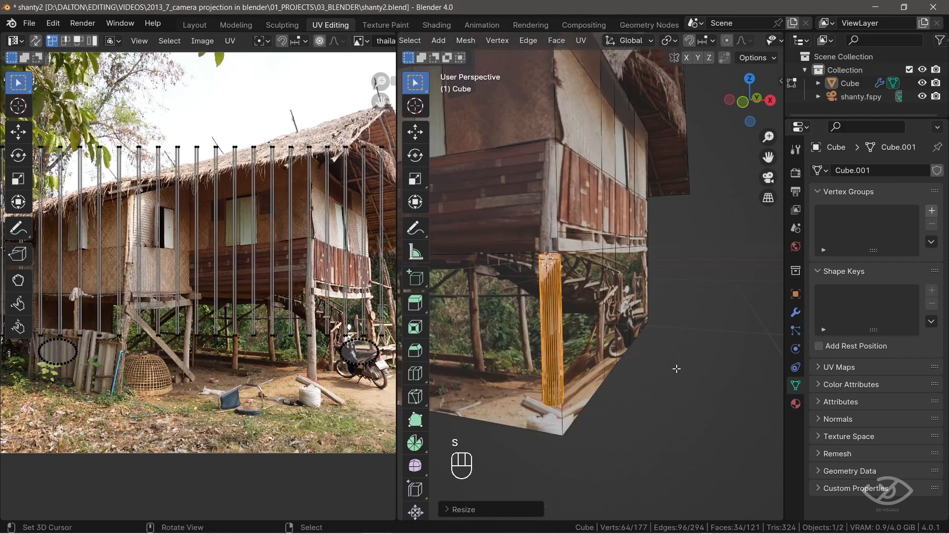
Project the cylinder's UVs from the view, then move and scale them down onto the front corner post in the photo
key(u)
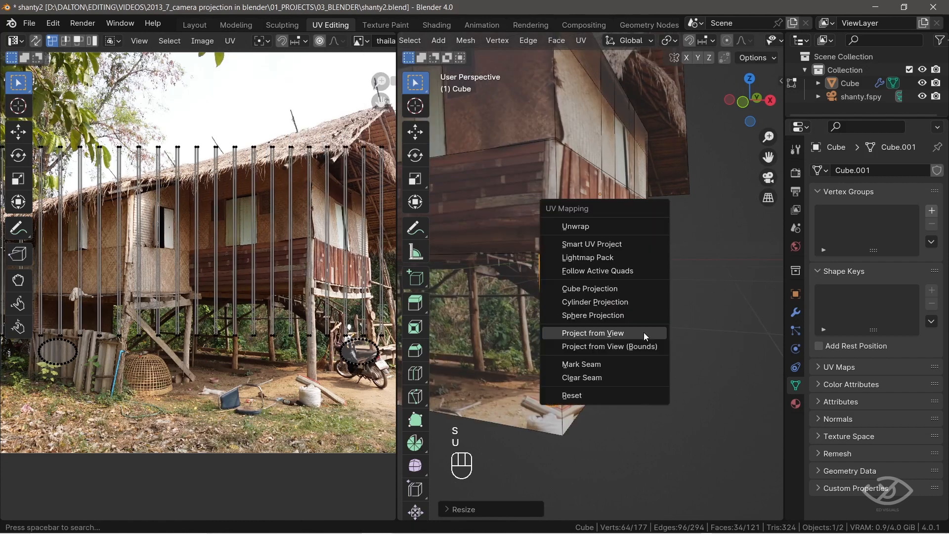
click(615, 334)
key(a)
key(g)
scroll(217, 277, up, 3)
key(s)
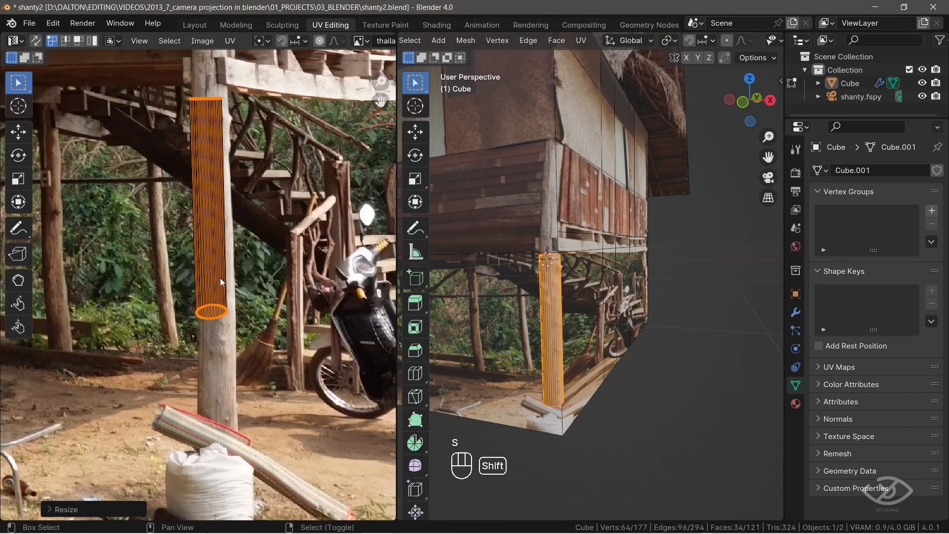
Move, rotate and scale the cylinder's UVs to line up with the photo's front corner post
key(g)
click(227, 307)
key(r)
click(292, 267)
key(s)
click(297, 269)
Move the upper and lower ends of the cylinder's UVs to match the length and lean of the photographed post
drag(180, 109, 250, 146)
key(g)
drag(185, 316, 254, 363)
key(g)
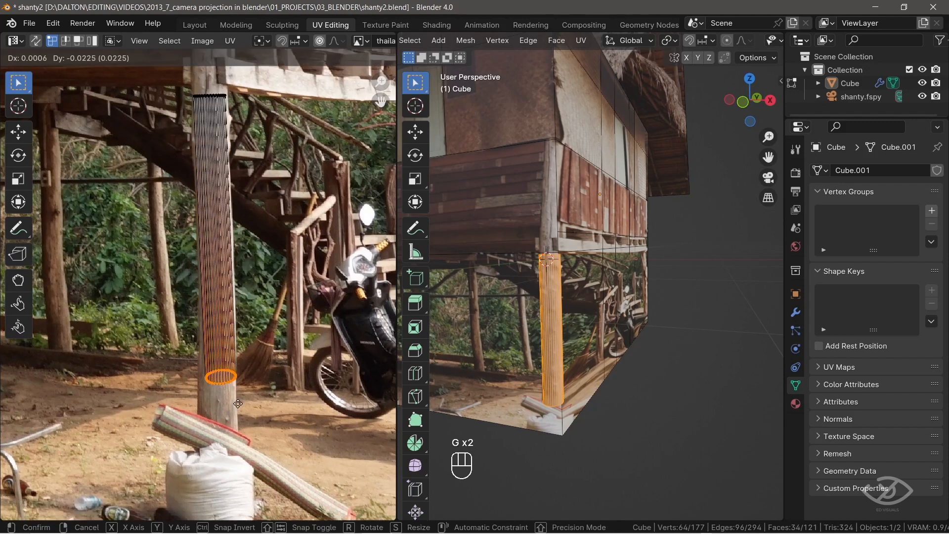
Check the textured post, then separate the selected cylinder from the house mesh into its own object
key(Tab)
mouse_move(594, 353)
middle_down()
mouse_move(542, 362)
mouse_move(597, 365)
middle_up()
right_click(600, 353)
shift+middle_drag(607, 341, 551, 262)
key(Tab)
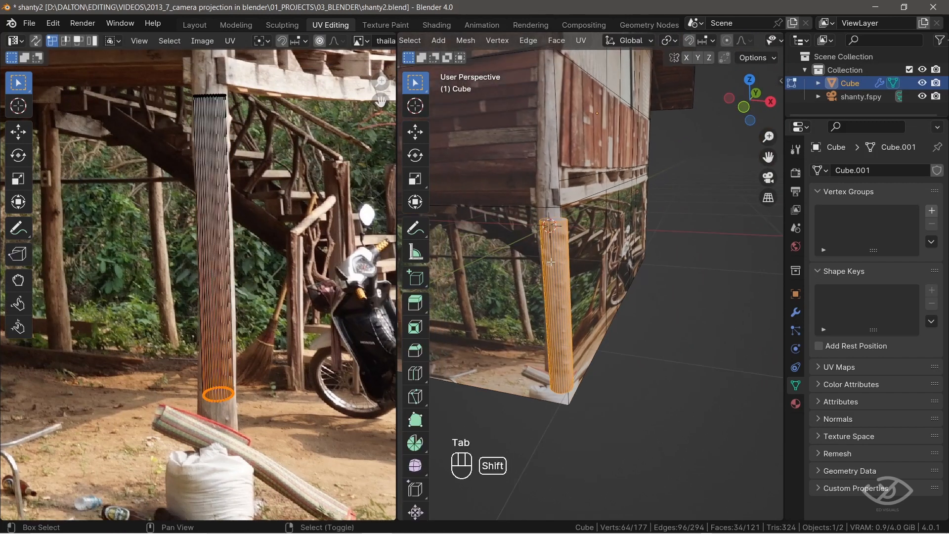
key(p)
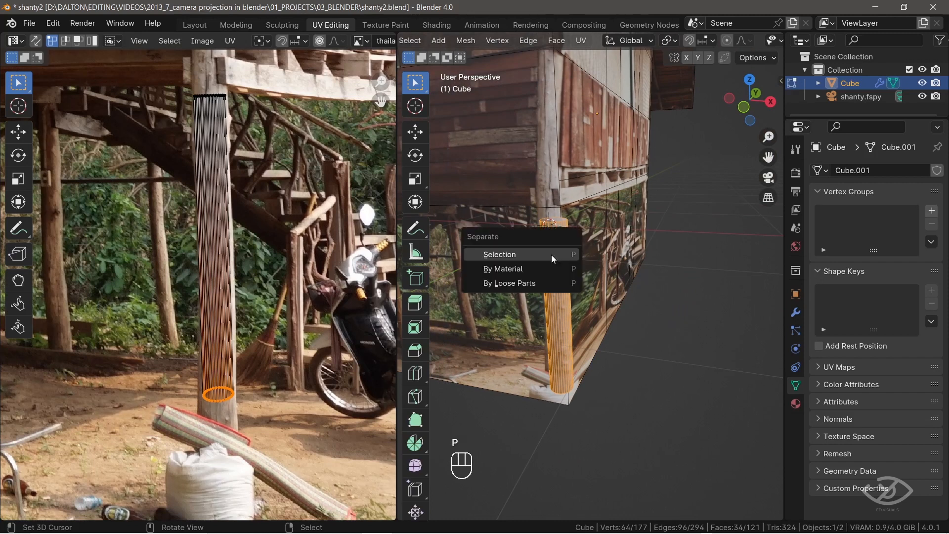
click(500, 254)
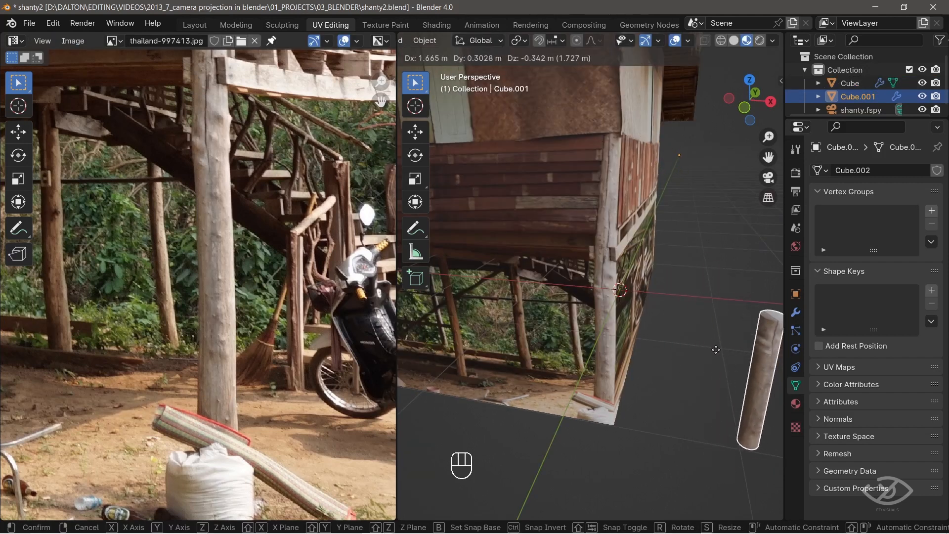
Set the separated post's origin to its geometry and save the file
key(g)
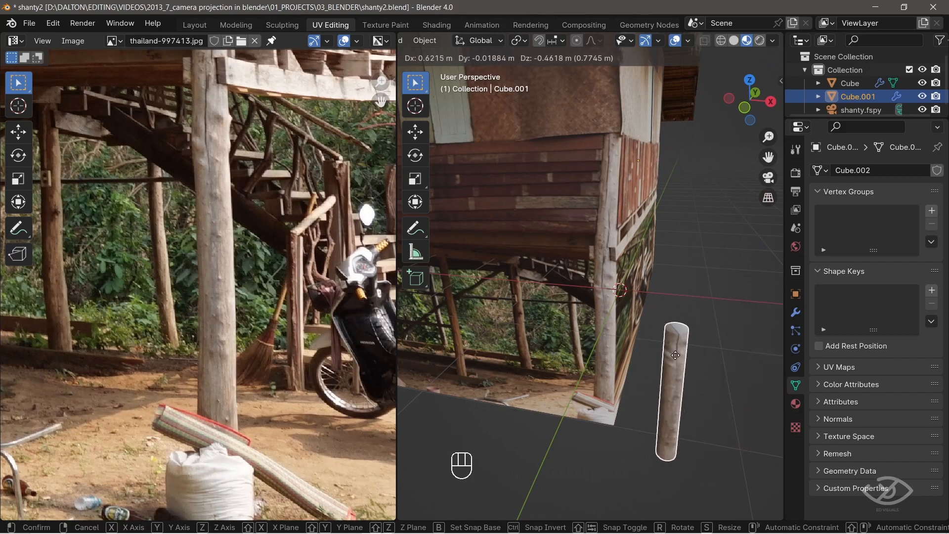
key(Escape)
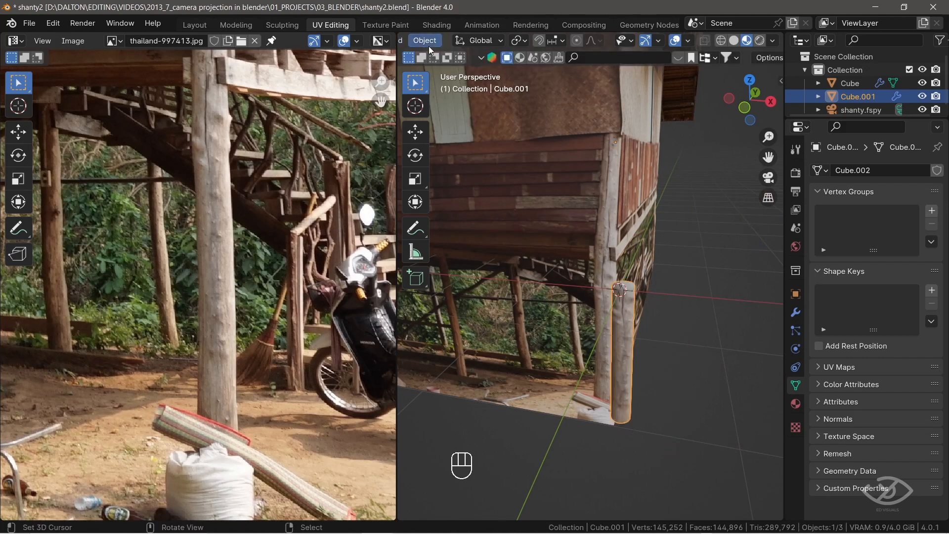
click(425, 41)
mouse_move(452, 70)
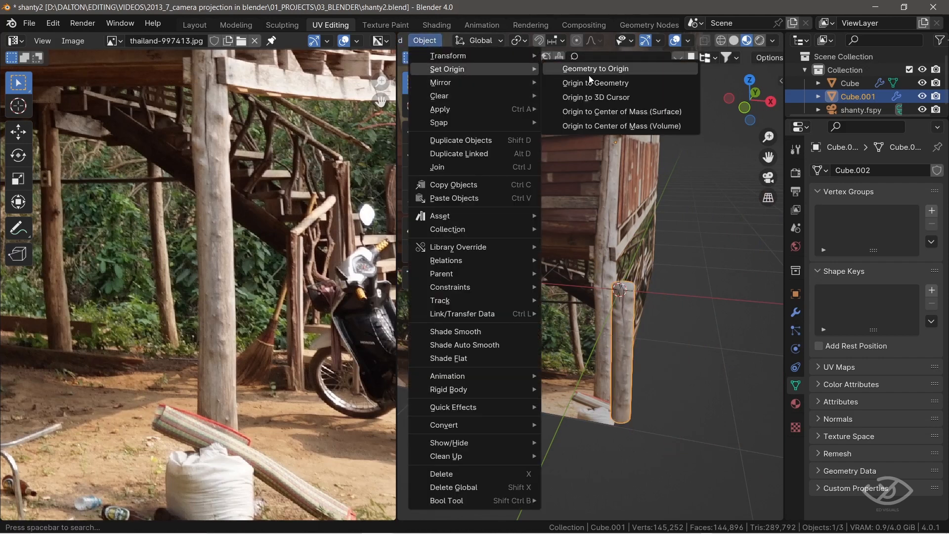
click(578, 82)
key(g)
key(Escape)
key(ctrl+s)
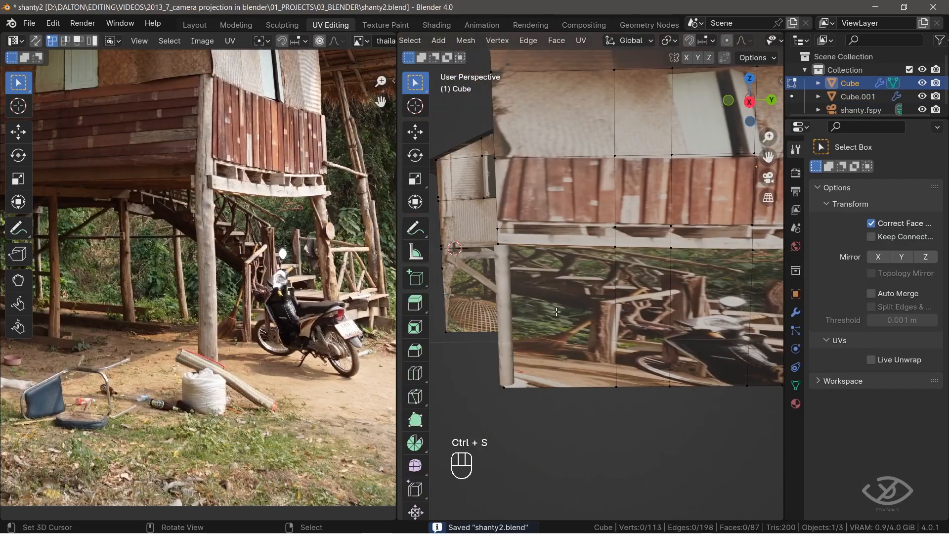
Delete the selected house faces covering the open space beneath the recessed wall
middle_drag(594, 247, 638, 324)
shift+click(665, 310)
scroll(629, 328, down, 3)
key(x)
click(579, 357)
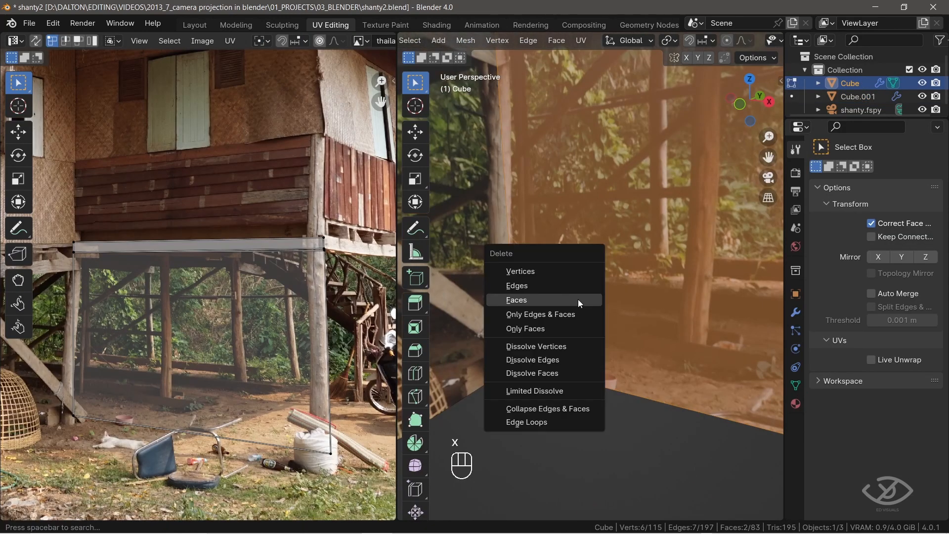
click(577, 299)
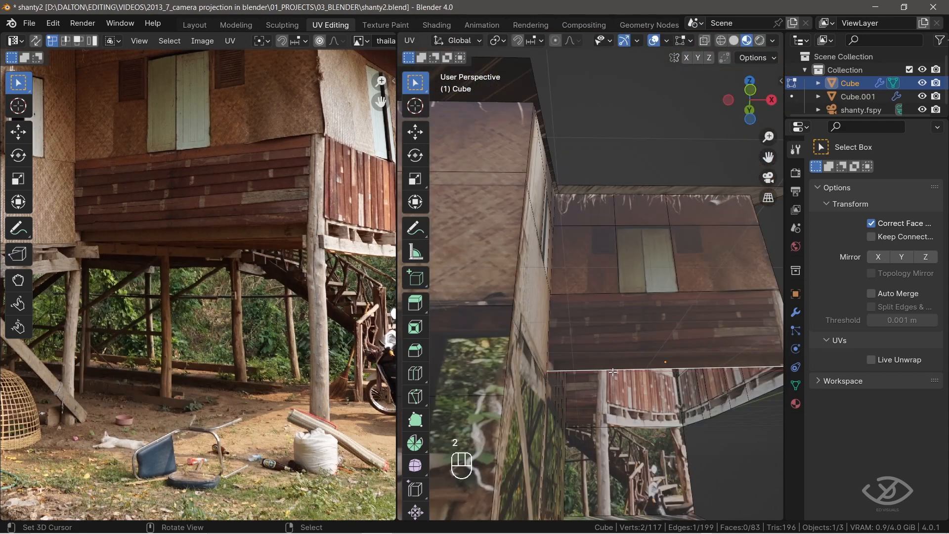
Save the file and scale the separated front post along the Z axis
shift+middle_drag(682, 311, 707, 325)
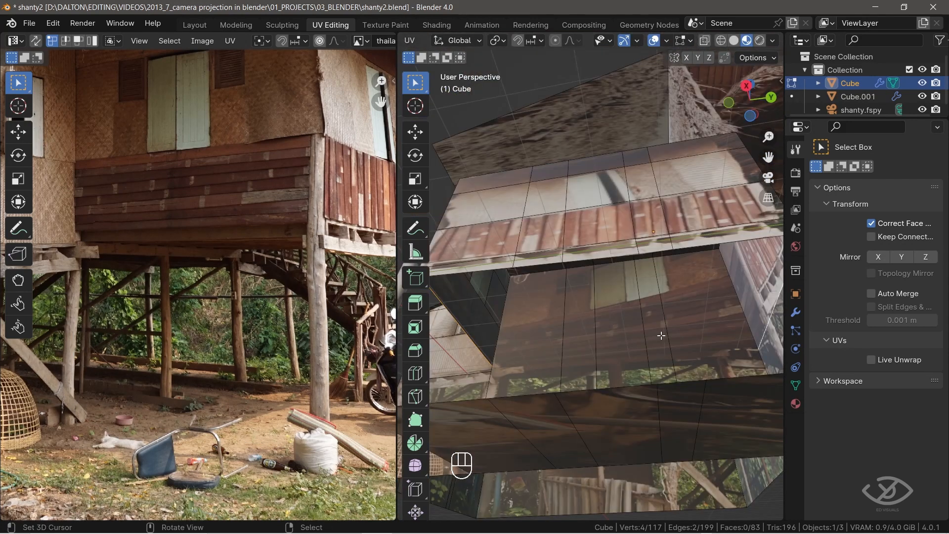
key(ctrl+s)
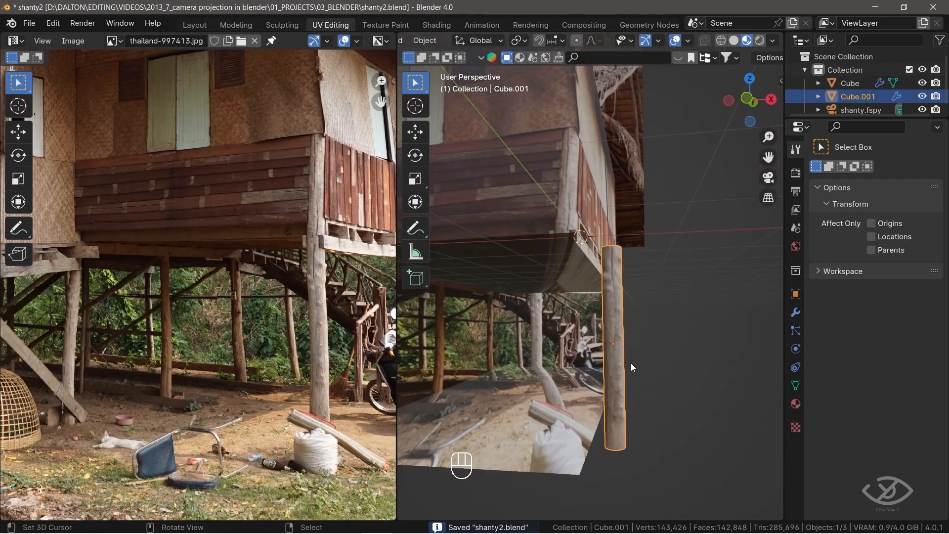
key(s)
key(z)
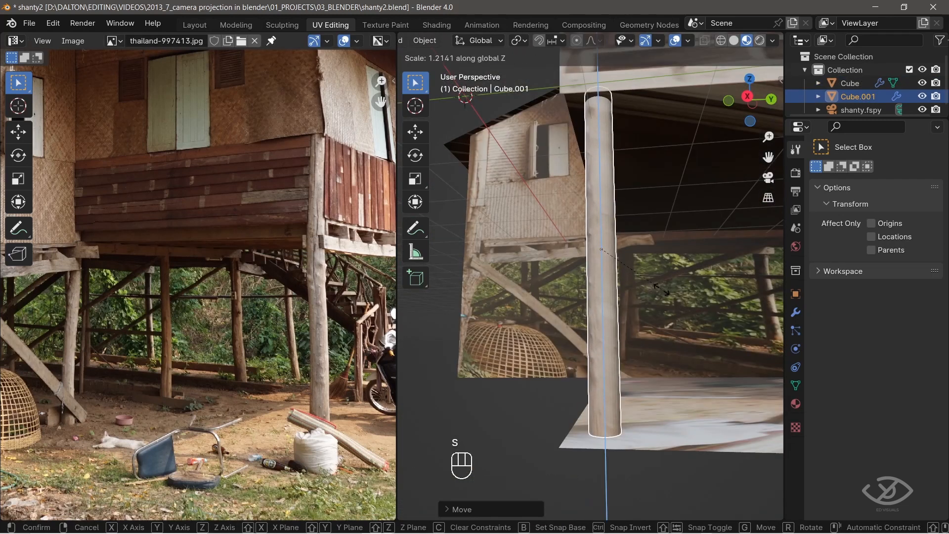
Add horizontal loop cuts around the front post and shift the loops to make its shape irregular
key(ctrl+r)
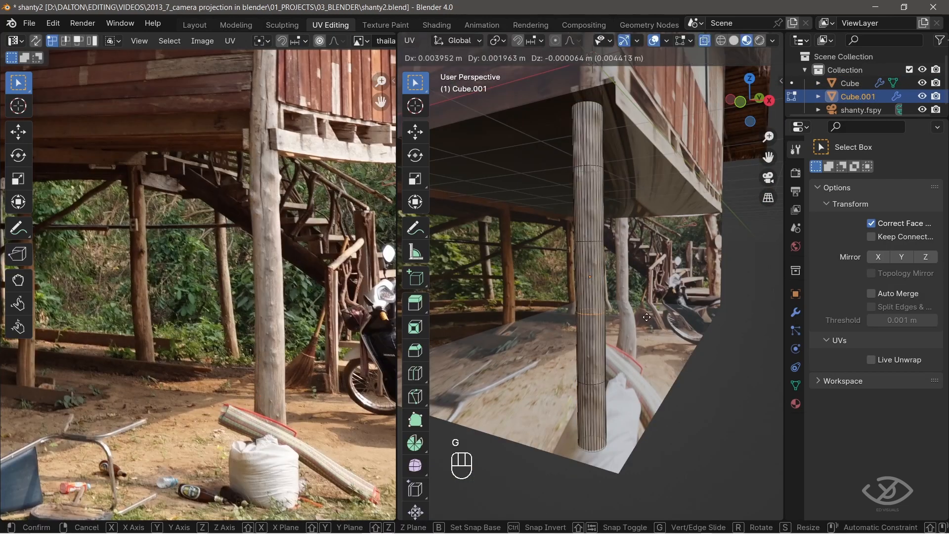
click(647, 257)
key(g)
key(g)
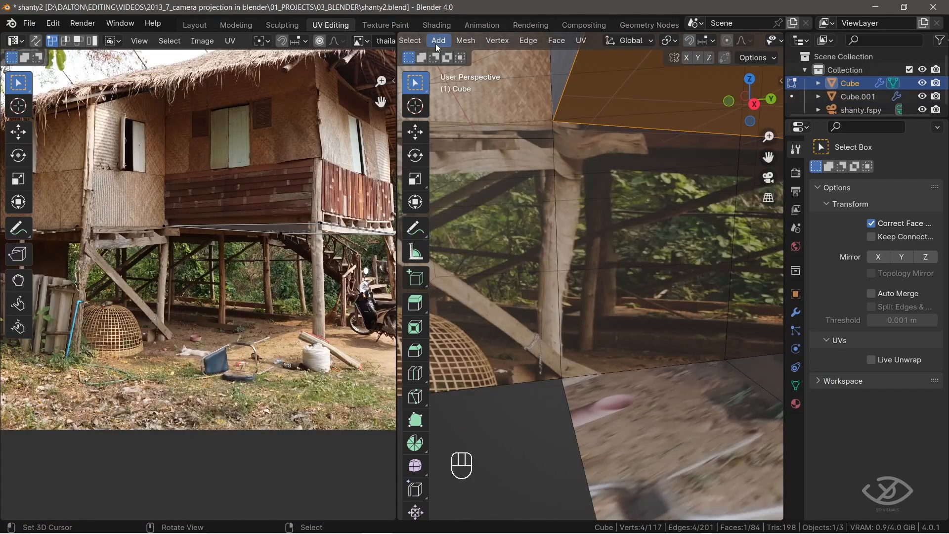
Add a cylinder for the inner post at the recessed corner and project its UVs from the view
key(shift+a)
click(457, 122)
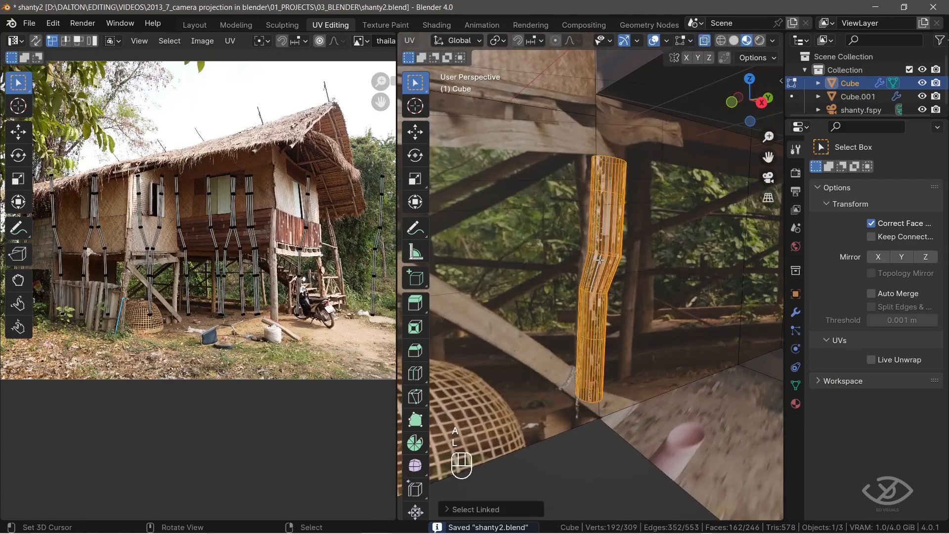
key(u)
click(599, 258)
key(KP_Decimal)
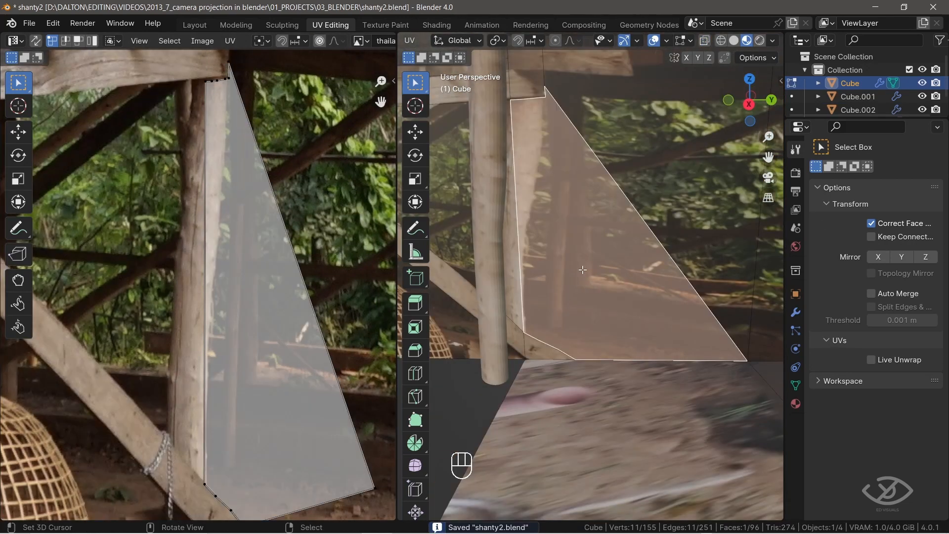
Delete the wall face in the open area beside the inner post and diagonal brace
key(x)
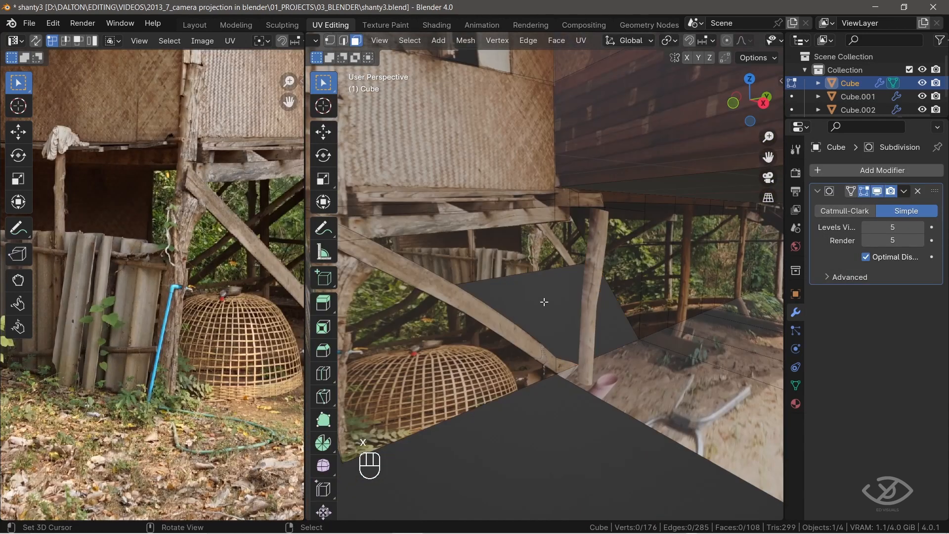
mouse_move(545, 301)
middle_down()
mouse_move(624, 314)
mouse_move(593, 316)
mouse_move(557, 339)
mouse_move(518, 301)
mouse_move(538, 292)
middle_up()
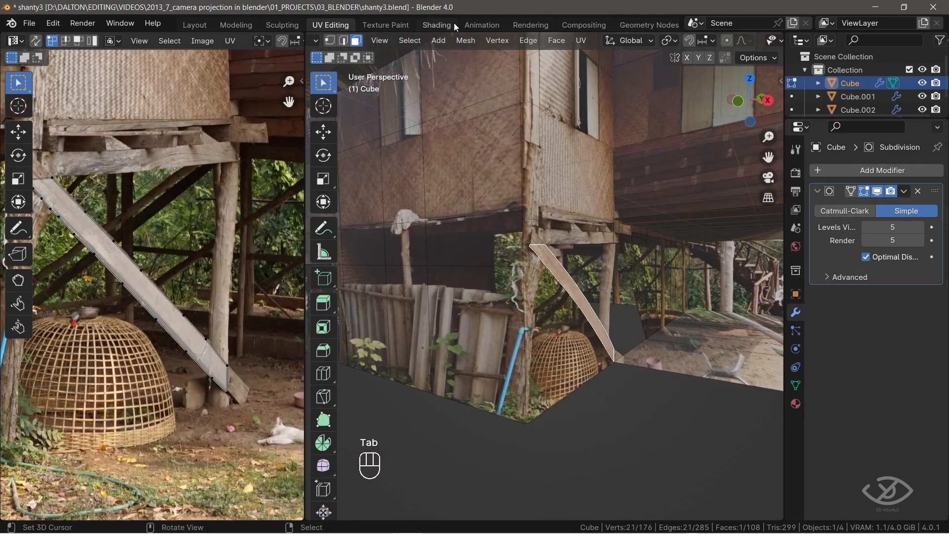
Add a cylinder for the outer corner post beside the basket and move its UVs onto that post in the photo
click(438, 40)
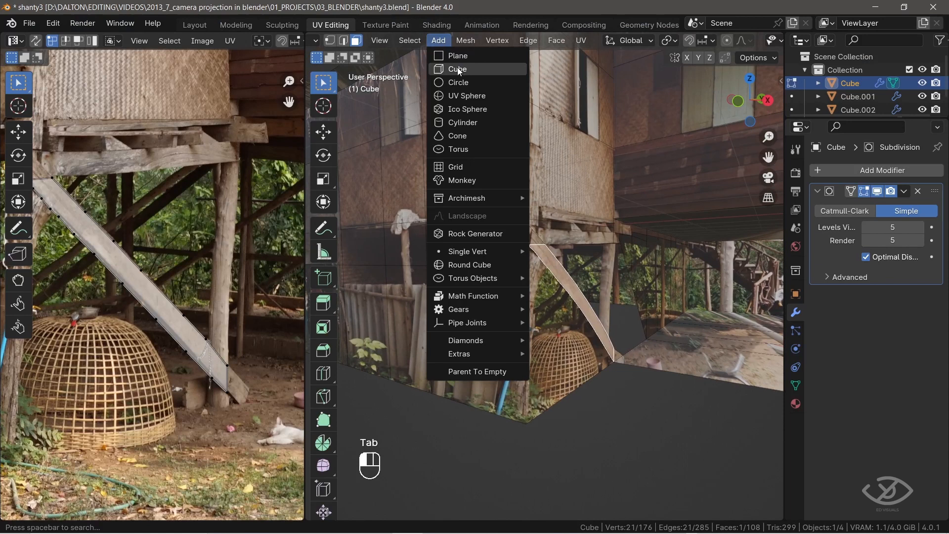
click(462, 122)
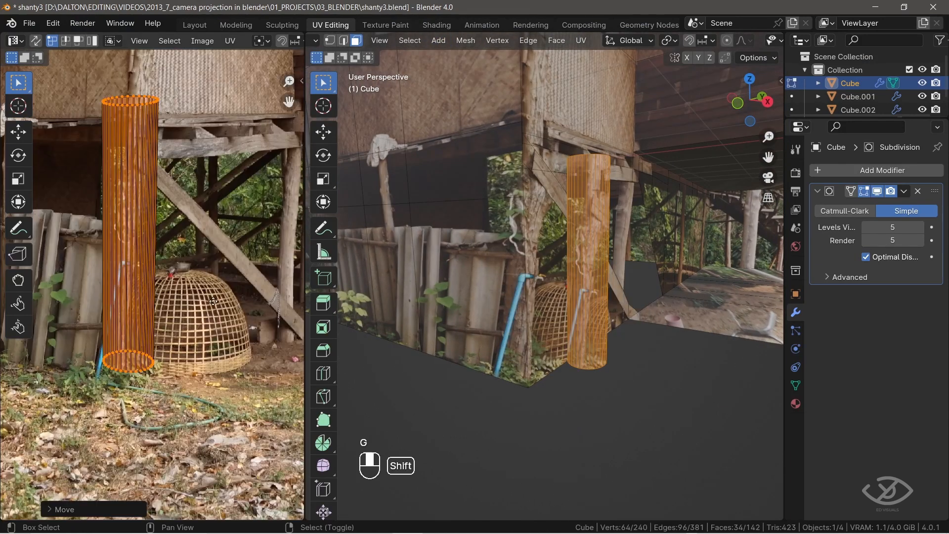
key(g)
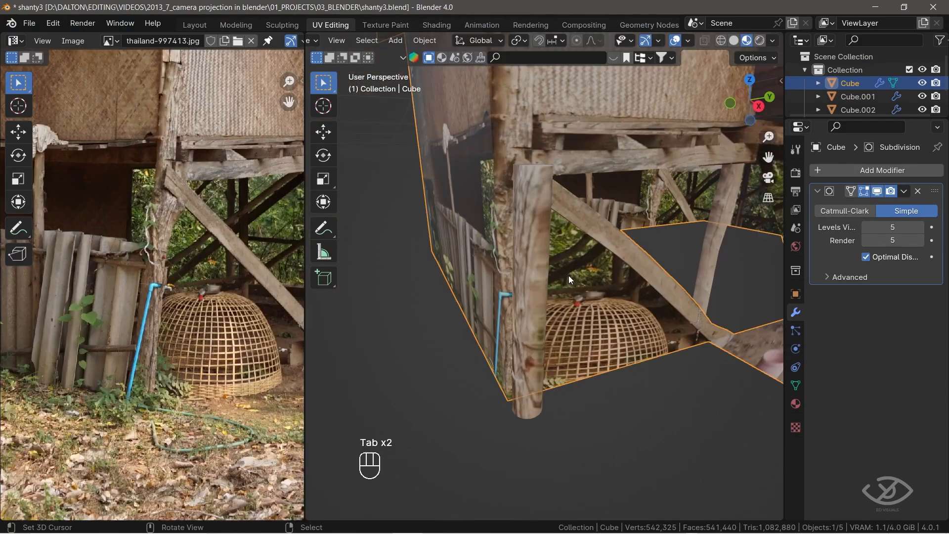
Delete the triangular house face showing the basket beneath the diagonal brace
key(Tab)
key(x)
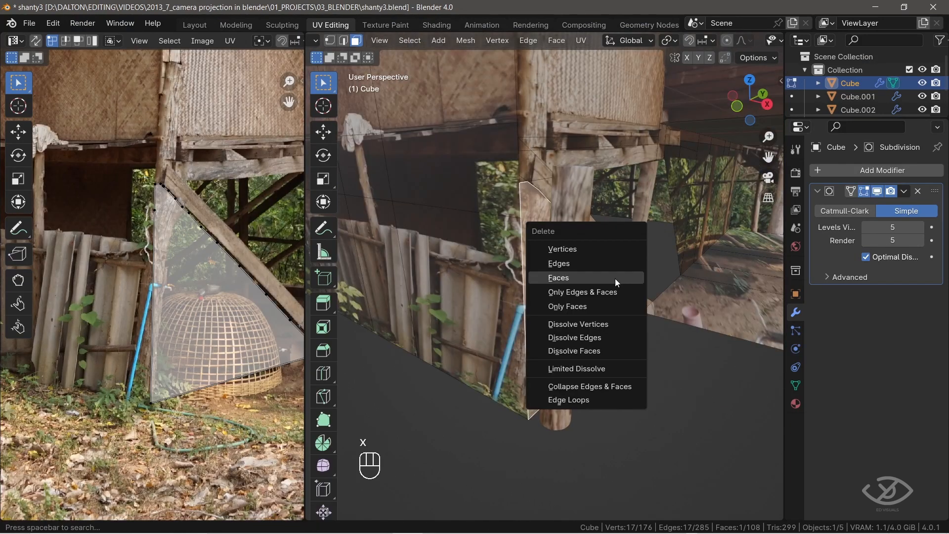
key(g)
key(x)
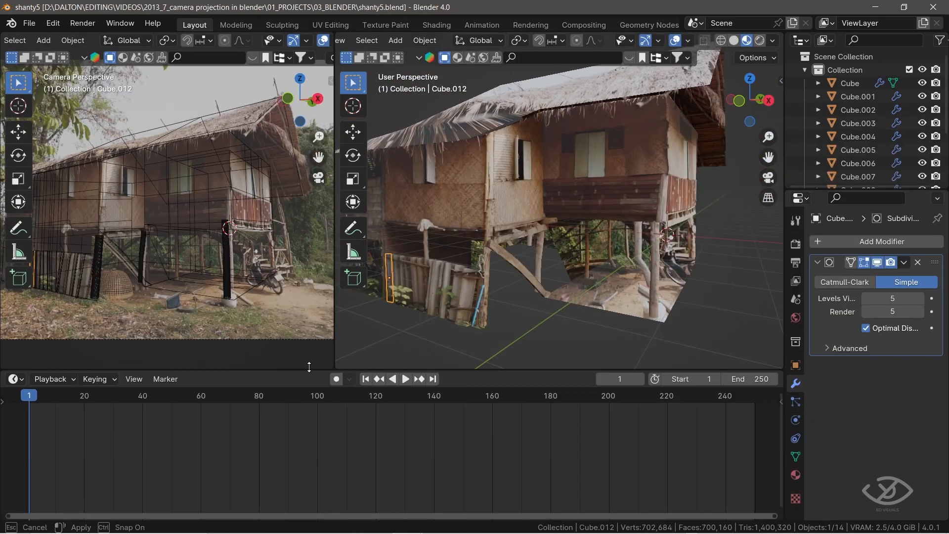
Change the timeline area below the viewports into a Shader Editor
click(19, 378)
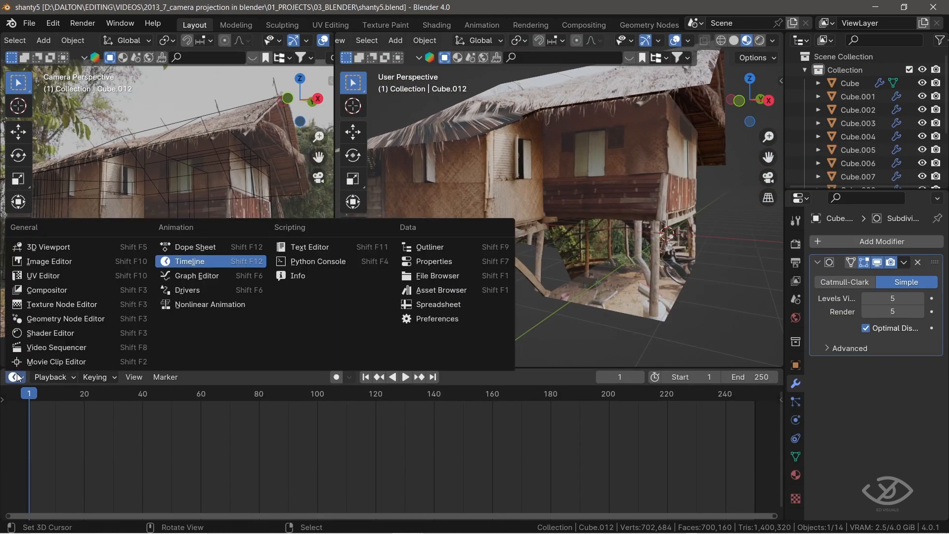
click(58, 333)
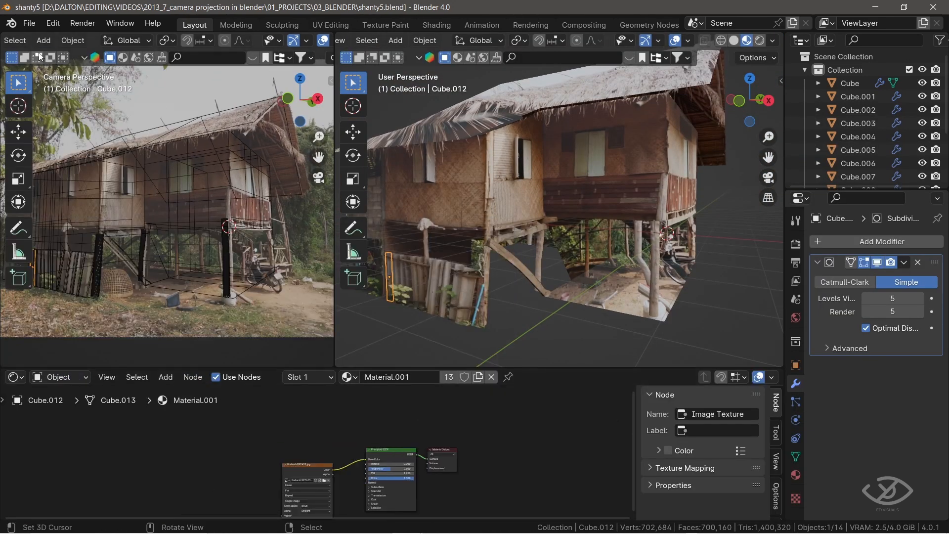
Change the camera viewport into a UV Editor and display thailand-997413.jpg in it
click(17, 40)
click(40, 102)
click(109, 40)
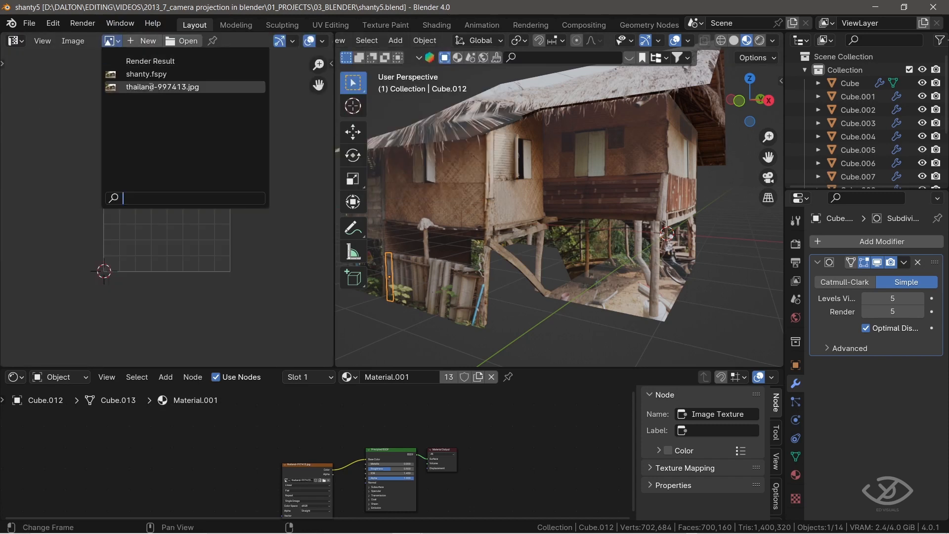
click(141, 88)
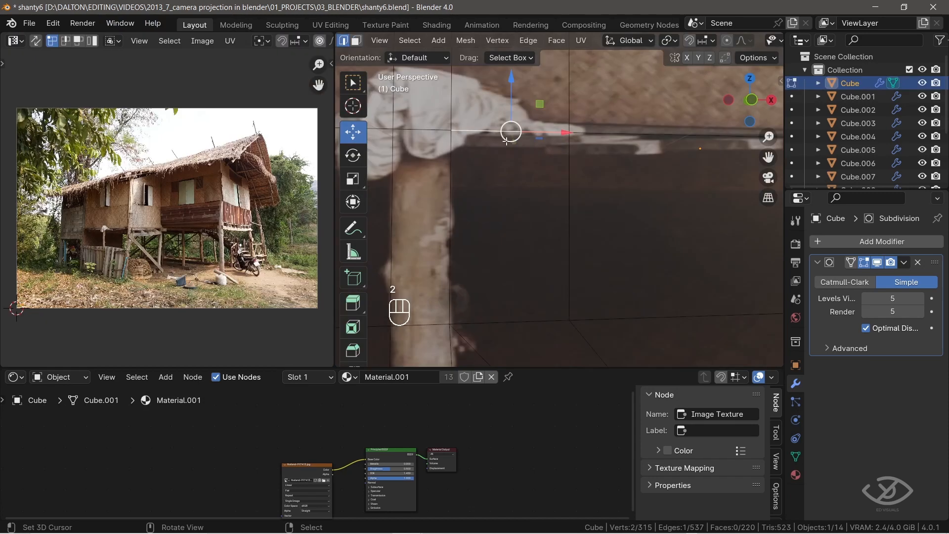
Lower the house edges beneath the woven wall beside the white cloth along local Z to match the beam in the photo
key(g)
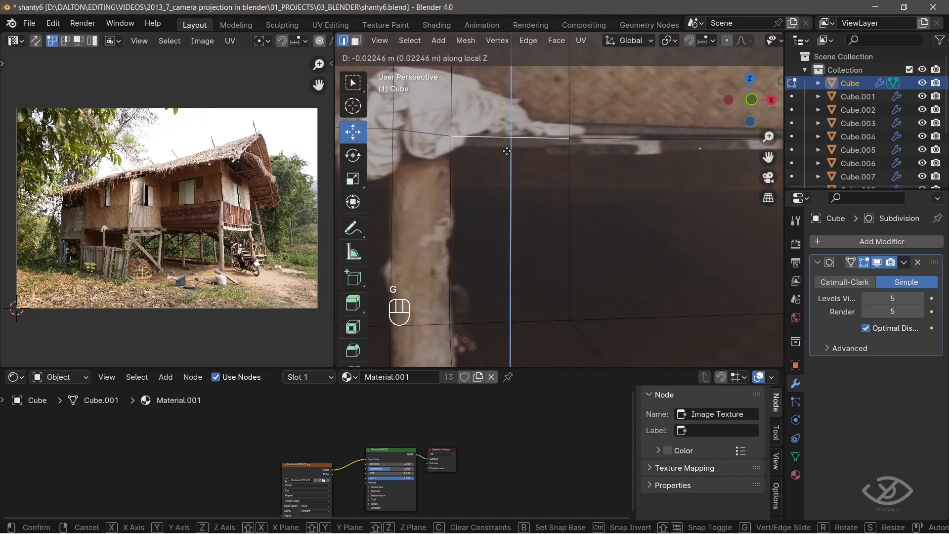
click(512, 161)
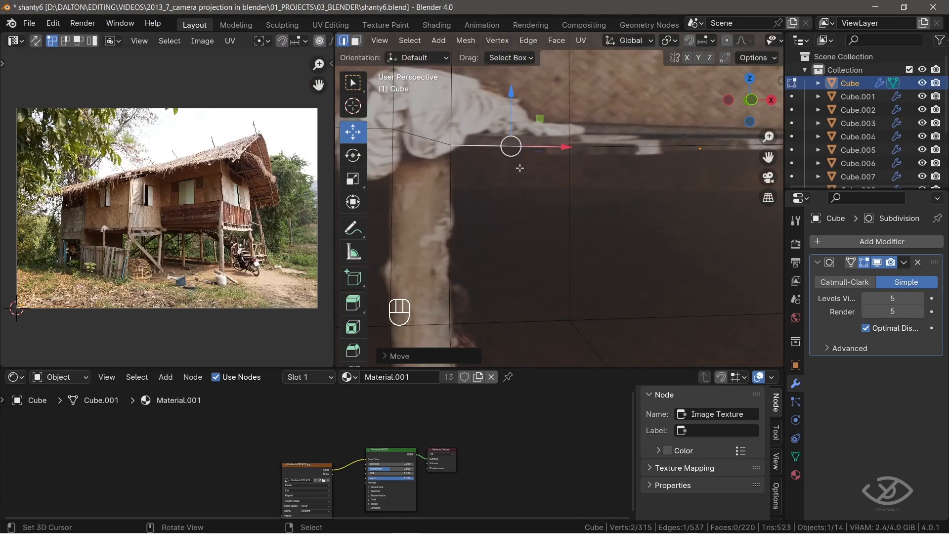
shift+middle_drag(520, 167, 378, 174)
right_click(525, 165)
key(g)
key(z)
key(z)
click(526, 174)
shift+middle_drag(430, 243, 548, 267)
Delete the dark wall faces in the opening between the cloth-topped post and the corner post
key(3)
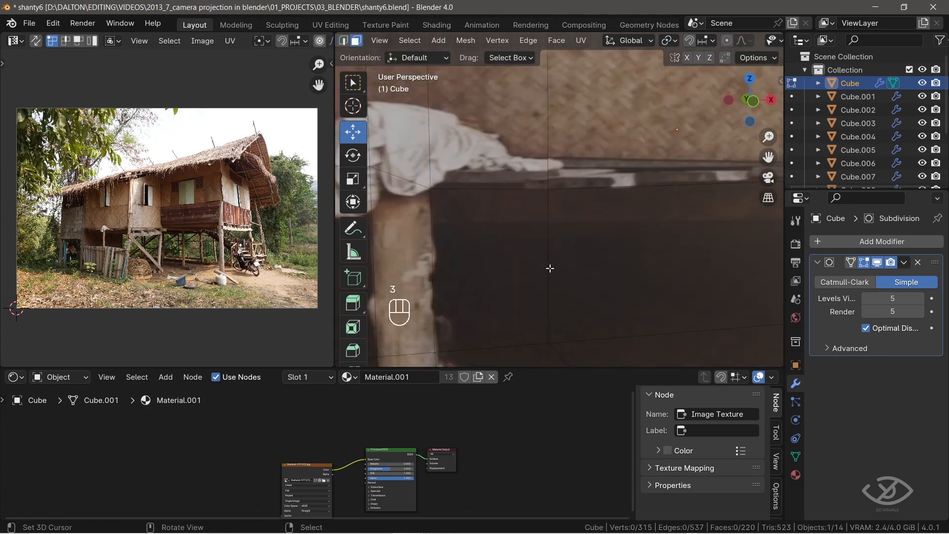
right_click(537, 268)
shift+right_click(651, 274)
scroll(650, 273, down, 5)
shift+right_click(487, 212)
scroll(466, 223, up, 5)
key(x)
click(464, 186)
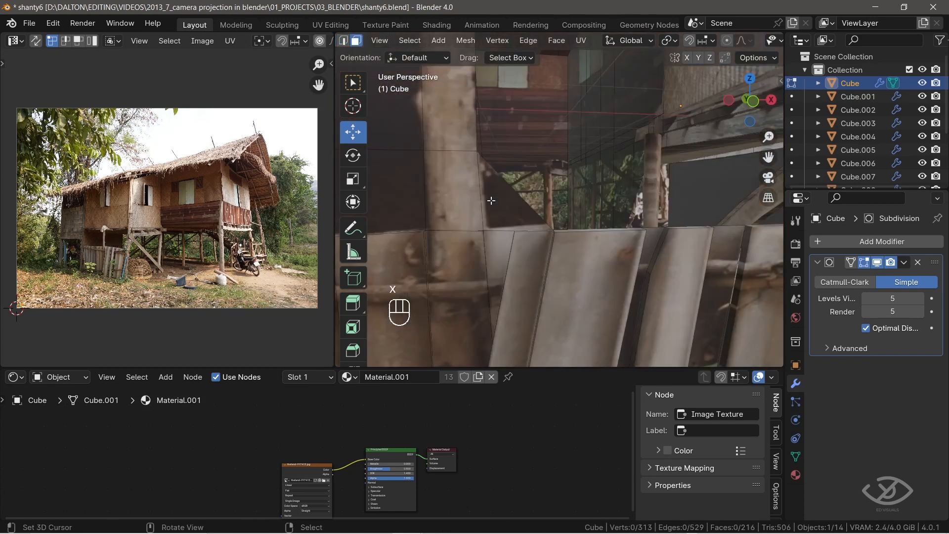
key(x)
Extrude the white cloth faces outward from the wall above the post
key(g)
key(z)
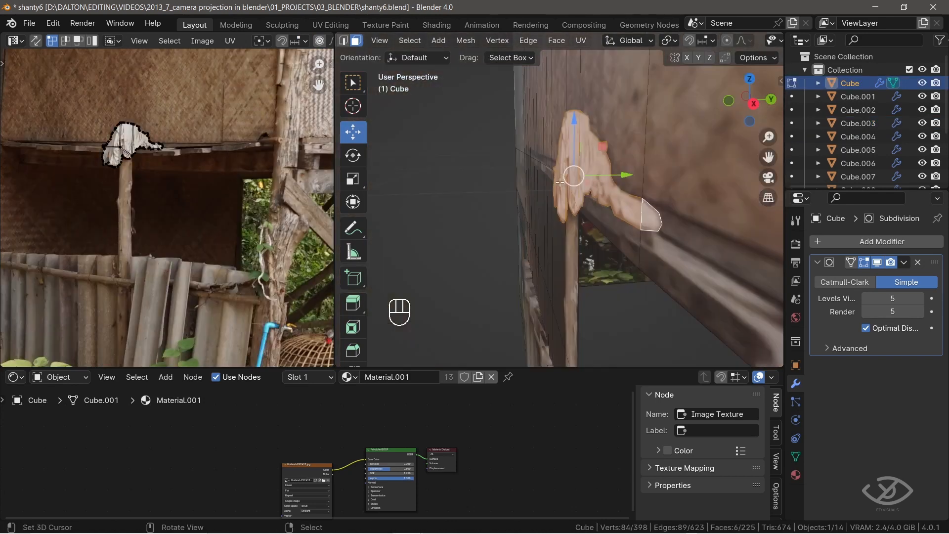
key(e)
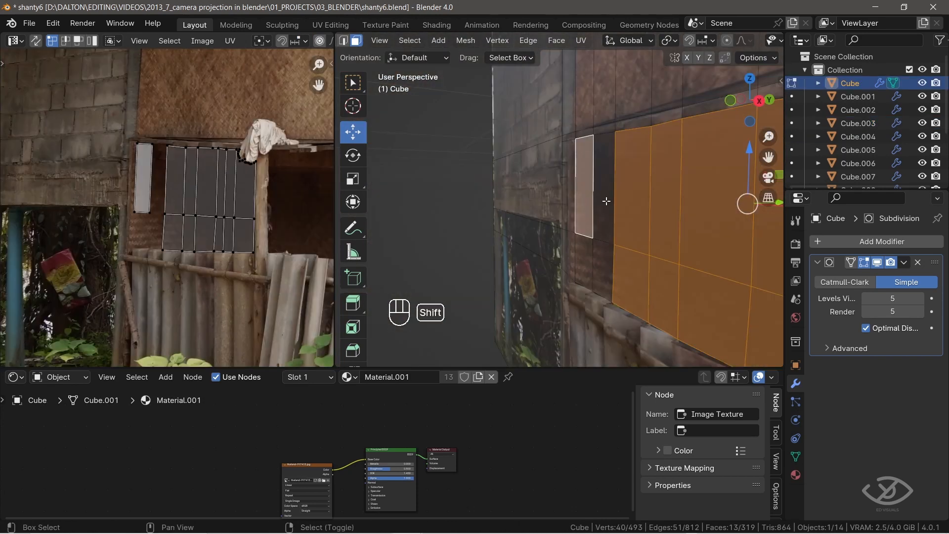
Delete the remaining dark wall faces in the opening between the block wall and the cloth-topped post
shift+click(595, 188)
shift+click(582, 259)
key(x)
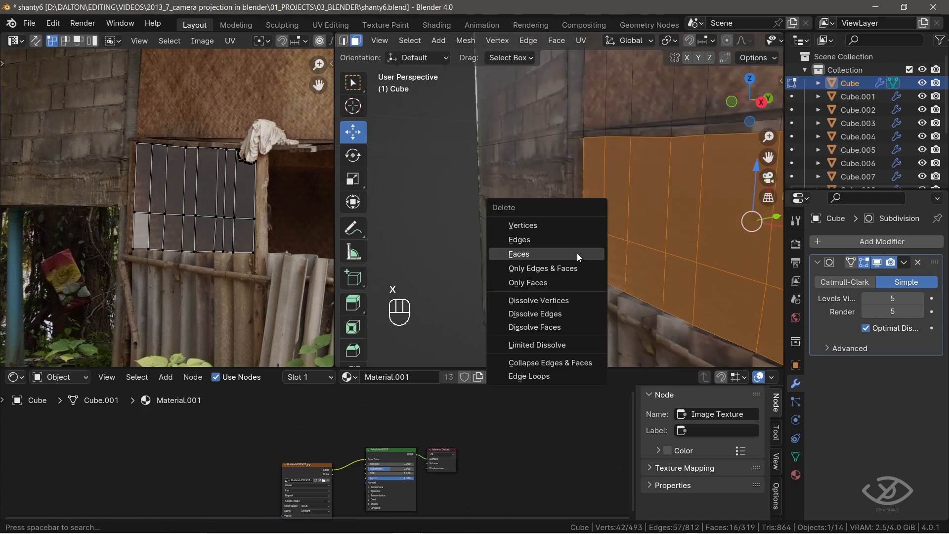
click(562, 254)
key(Tab)
Duplicate the corner post along X to stand beneath the white cloth, and delete the flat house faces it replaces
key(shift+d)
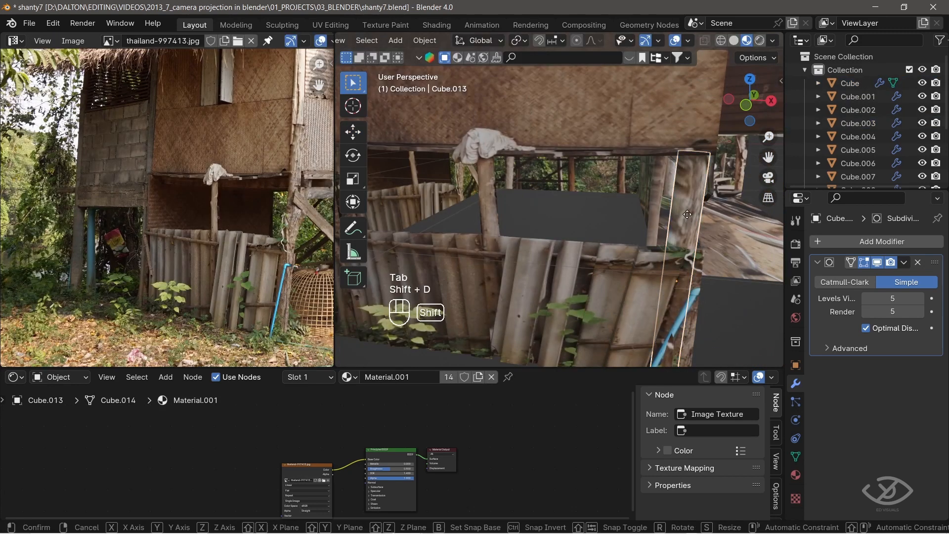
key(x)
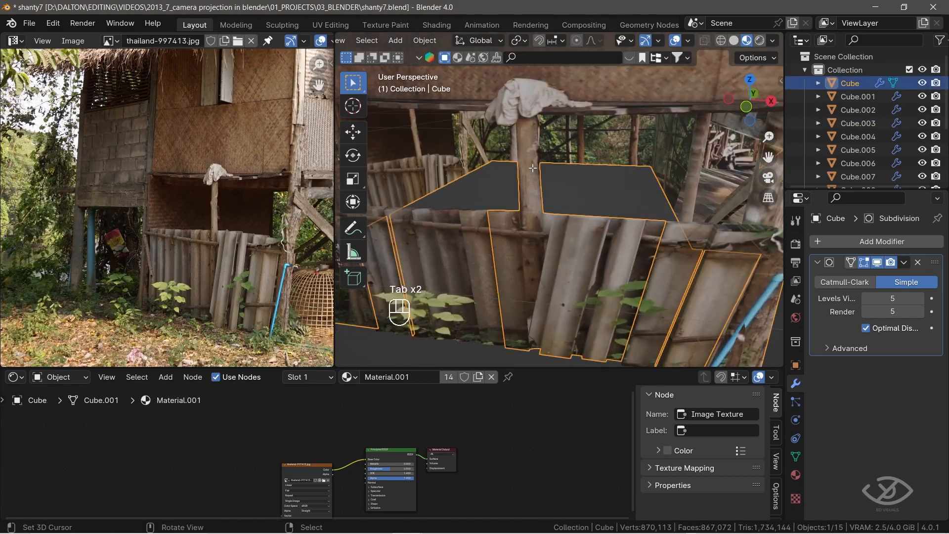
key(Tab)
key(x)
click(523, 208)
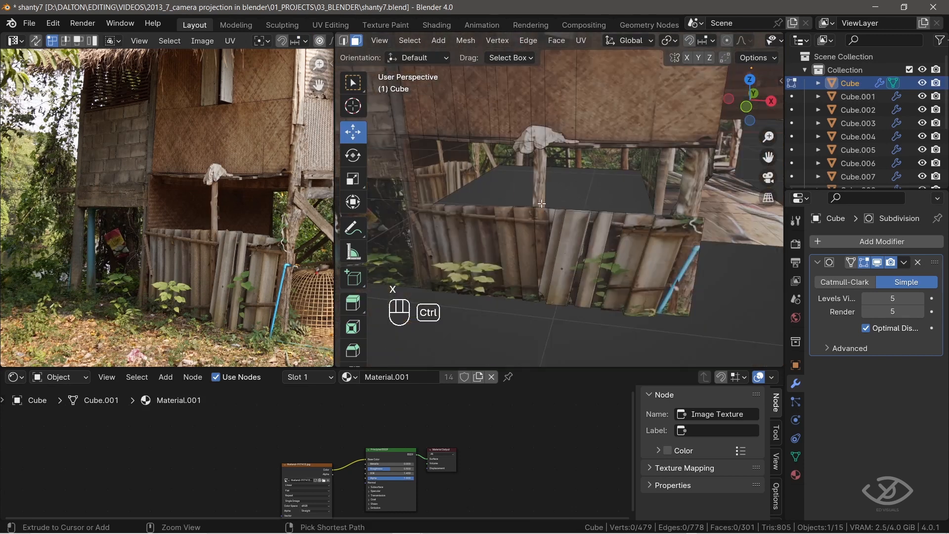
Extrude the opening's edges beside the block wall along Y into an inner wall and unwrap its three faces with Cube Projection
key(e)
key(y)
key(3)
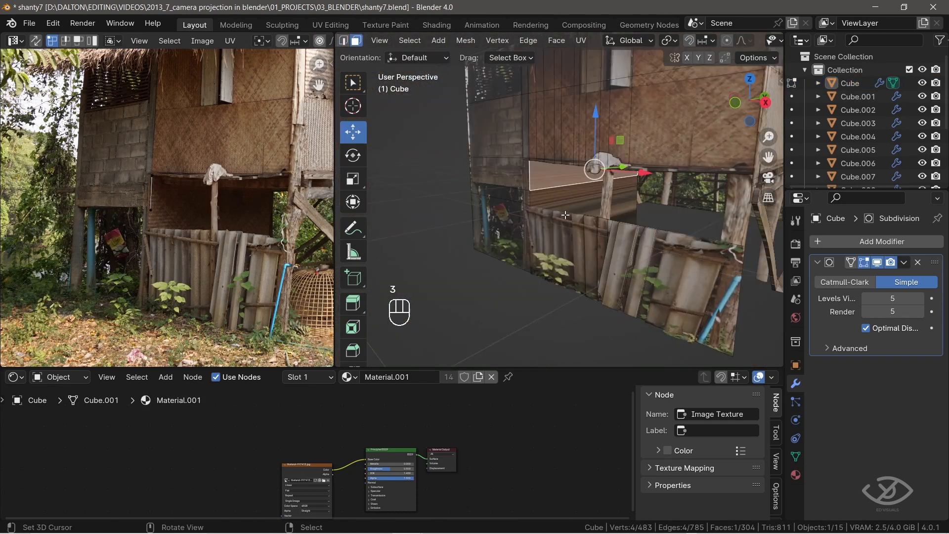
middle_drag(653, 205, 605, 217)
shift+click(604, 224)
ctrl+click(597, 205)
key(u)
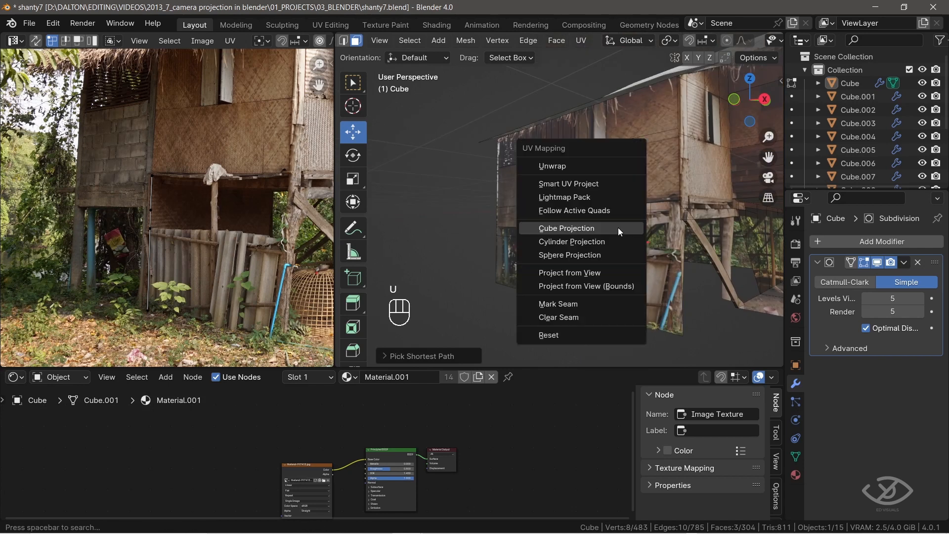
click(609, 229)
Scale and move the inner wall's UVs onto the dark woven panel beside the cloth-topped post in the photo
key(a)
key(s)
click(270, 232)
key(g)
key(s)
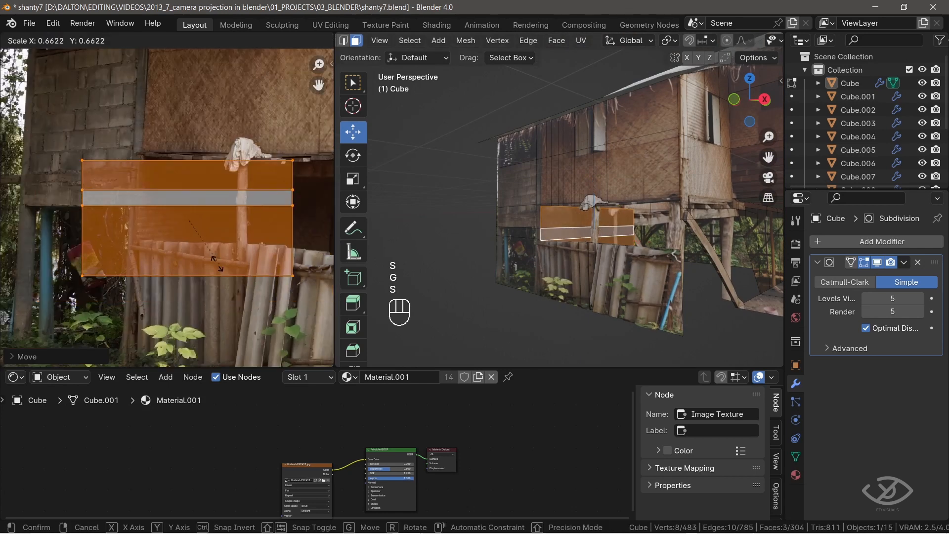
click(284, 188)
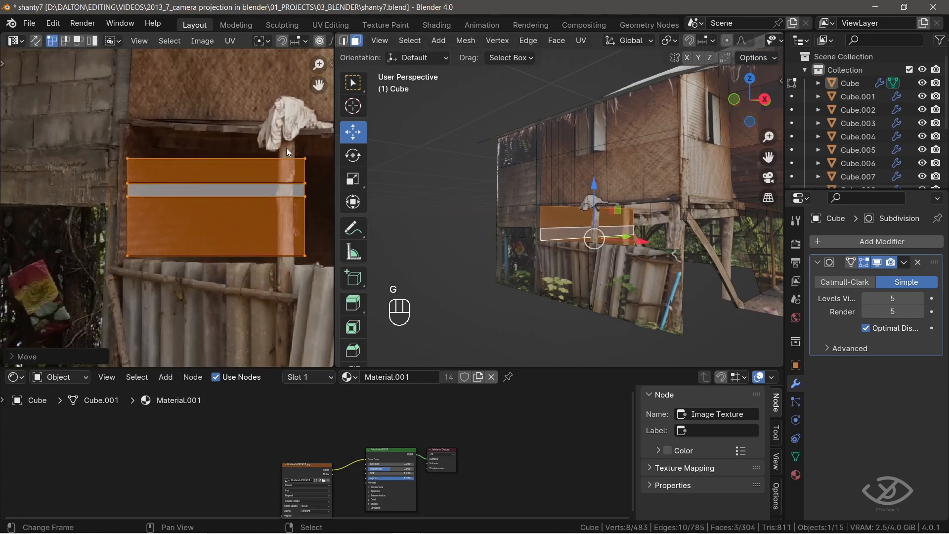
drag(287, 146, 317, 261)
key(g)
click(261, 258)
key(Tab)
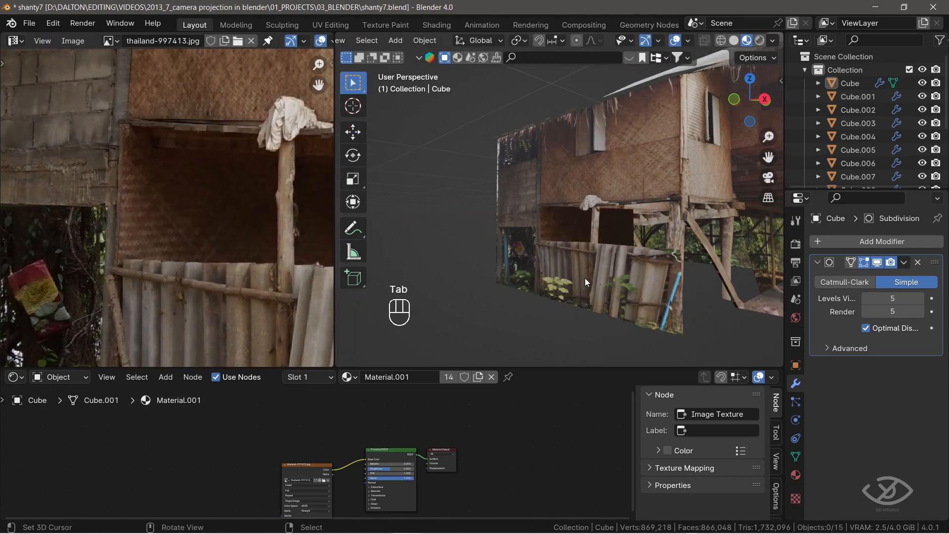
Select all upper side wall faces, including the red planks and ledge, and project their UVs from the camera view
middle_drag(585, 278, 574, 301)
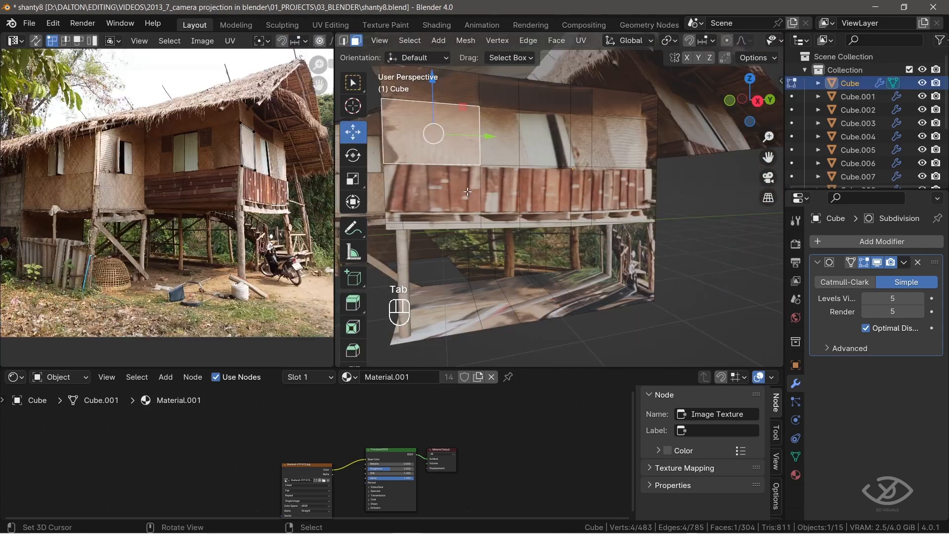
key(c)
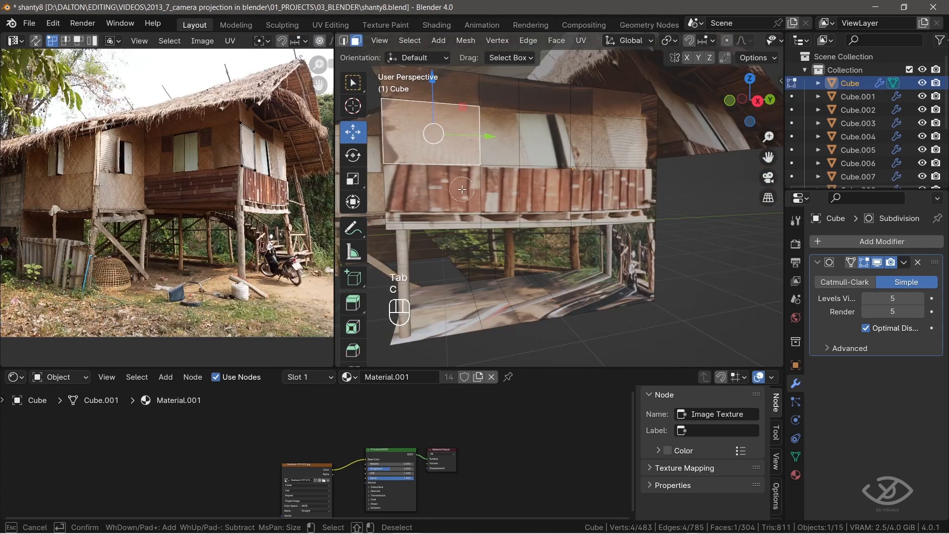
mouse_move(472, 189)
mouse_down()
mouse_move(625, 146)
mouse_move(420, 91)
mouse_move(409, 215)
mouse_up()
right_click(409, 214)
click(768, 178)
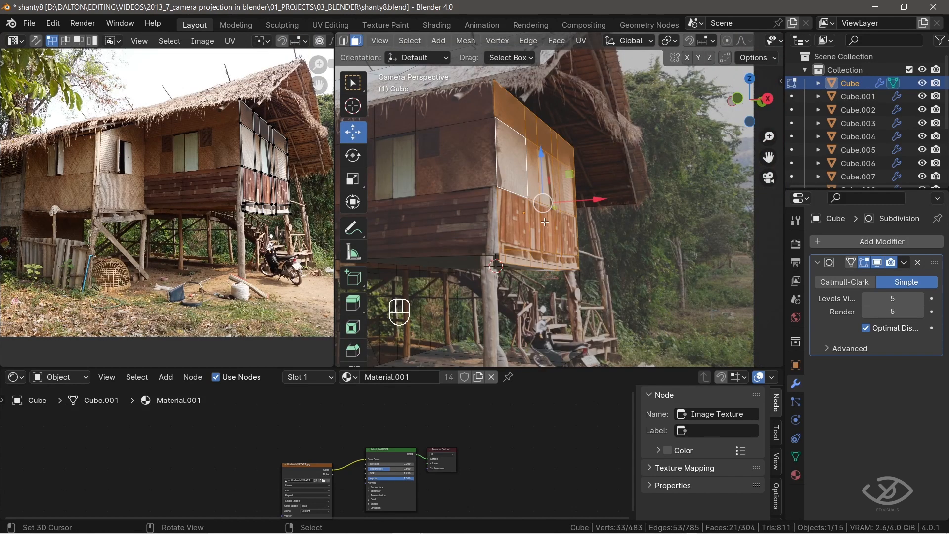
key(u)
click(546, 225)
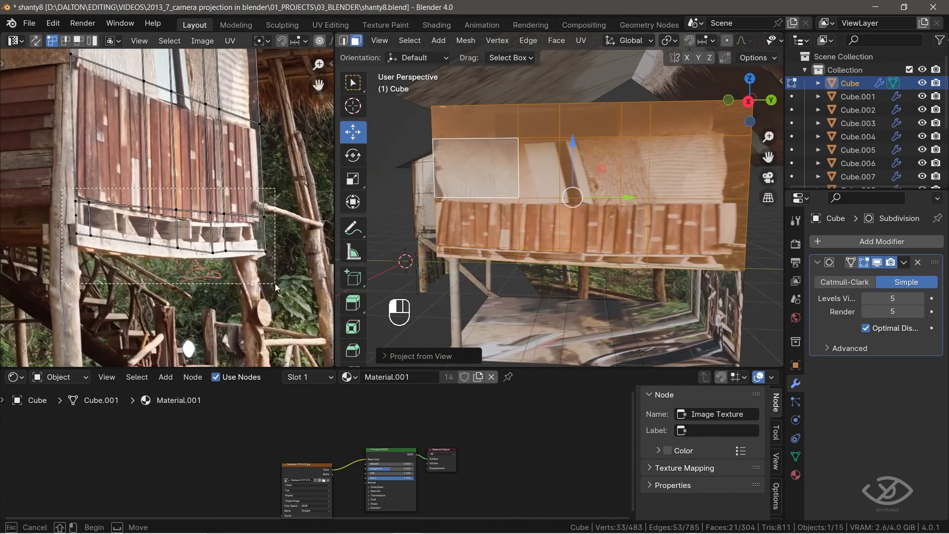
Move the side wall's UV vertices to line up with the ledge, planks and wall edges in the photo
key(g)
key(g)
key(g)
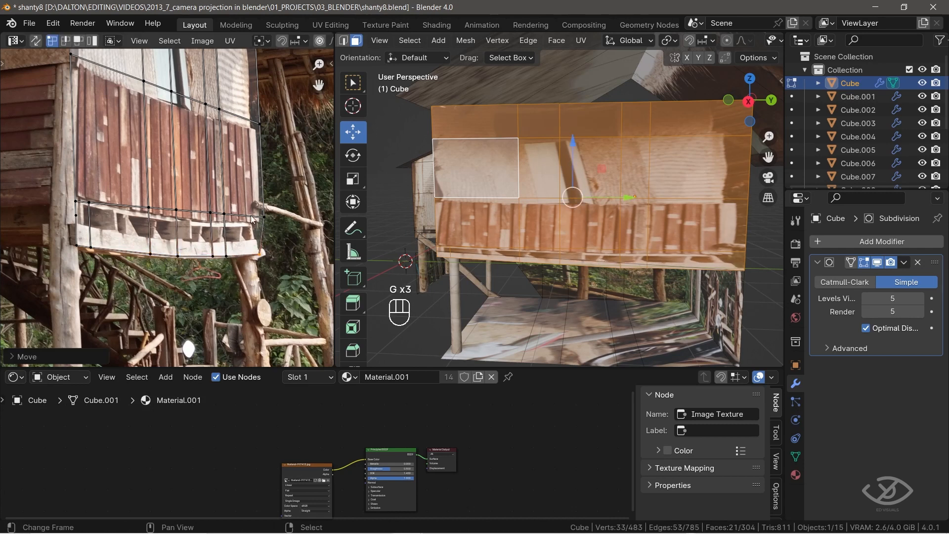
key(g)
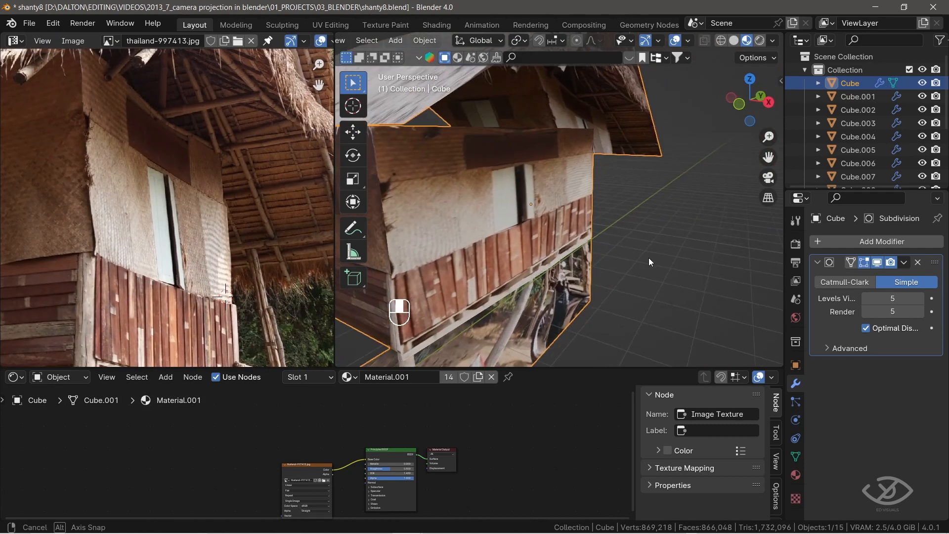
Change the Shader Editor area below the viewports into a 3D Viewport
middle_drag(649, 257, 631, 226)
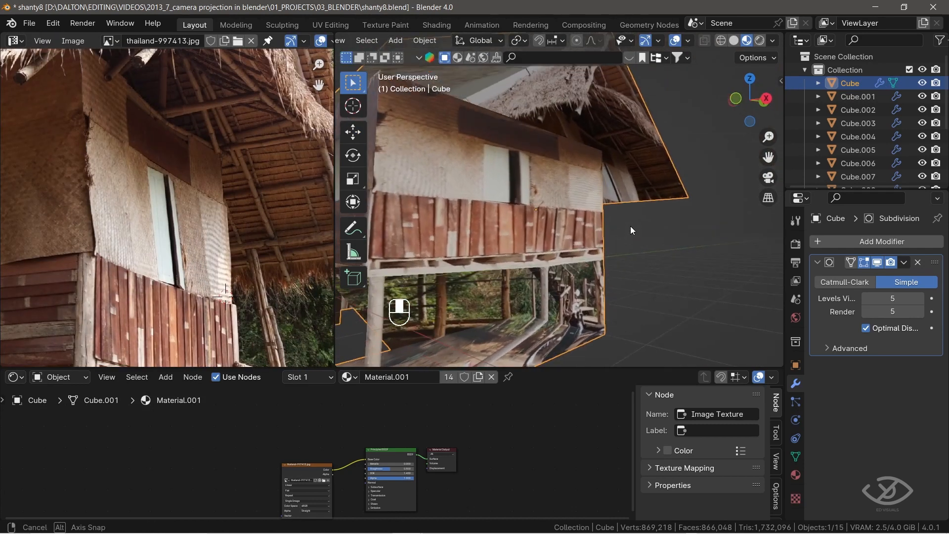
click(15, 377)
click(47, 248)
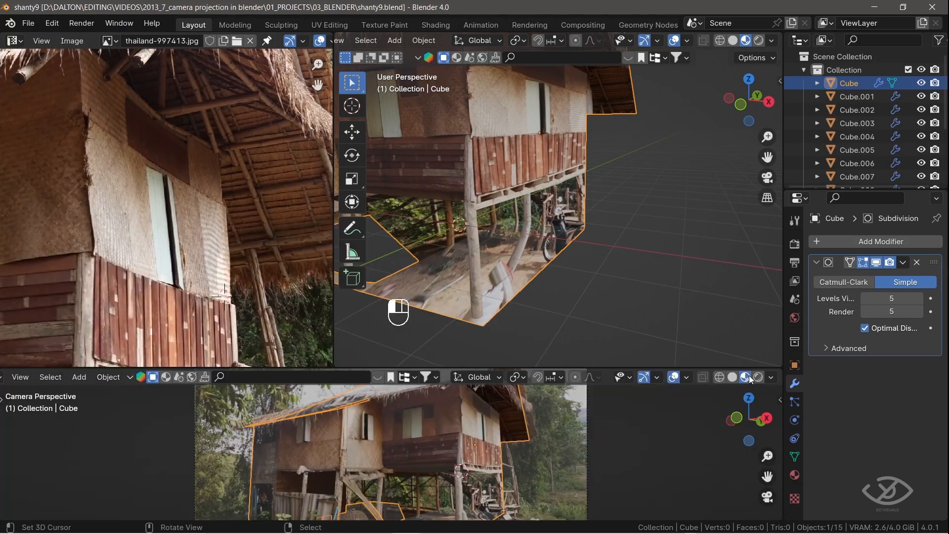
Add a cylinder for the rear corner post behind the motorcycle, then scale, extrude and move it to follow the post's bend
click(438, 40)
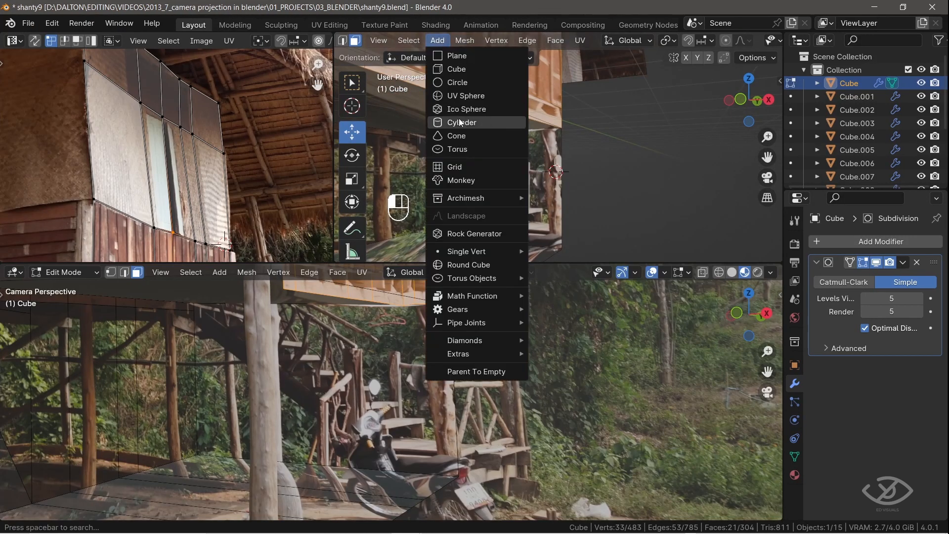
click(460, 122)
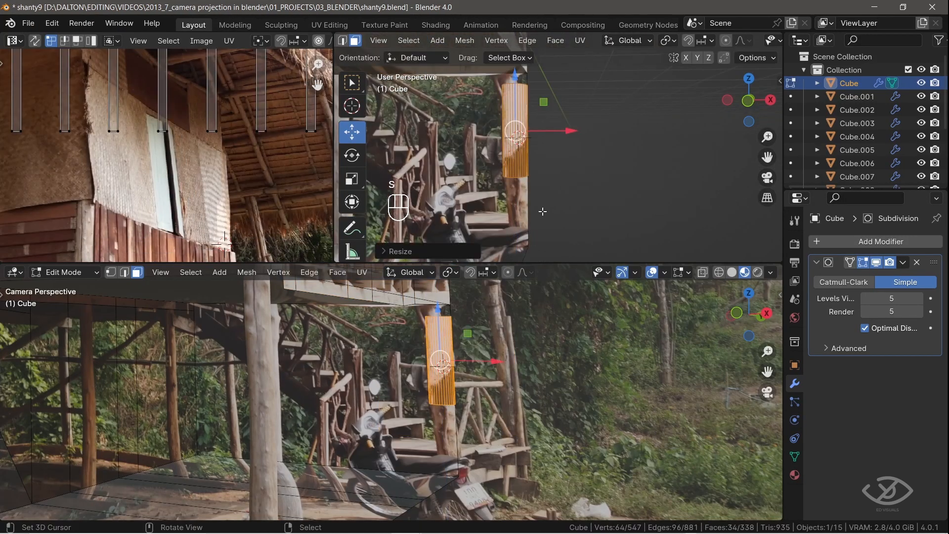
key(e)
click(595, 88)
key(g)
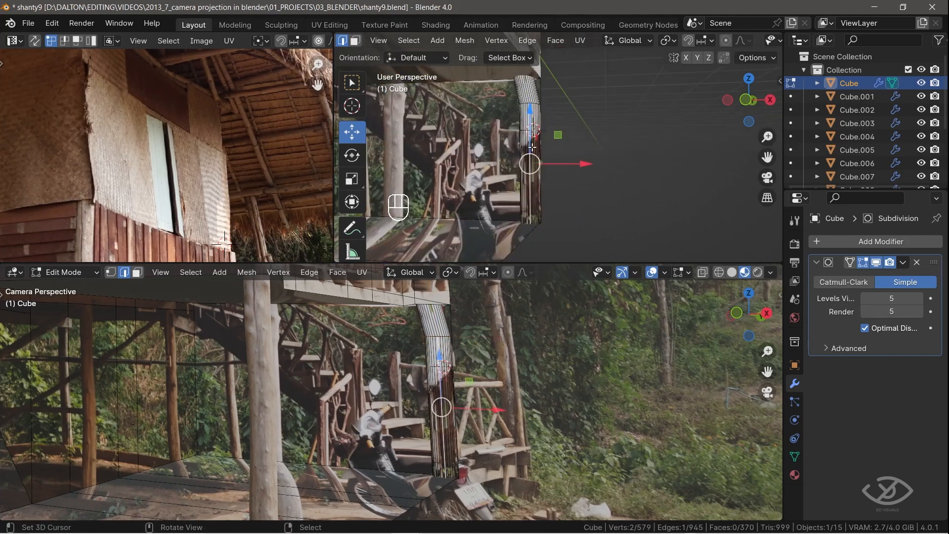
Project the bent post cylinder's UVs from the view and move them onto the matching post in the photo
key(l)
key(u)
click(535, 173)
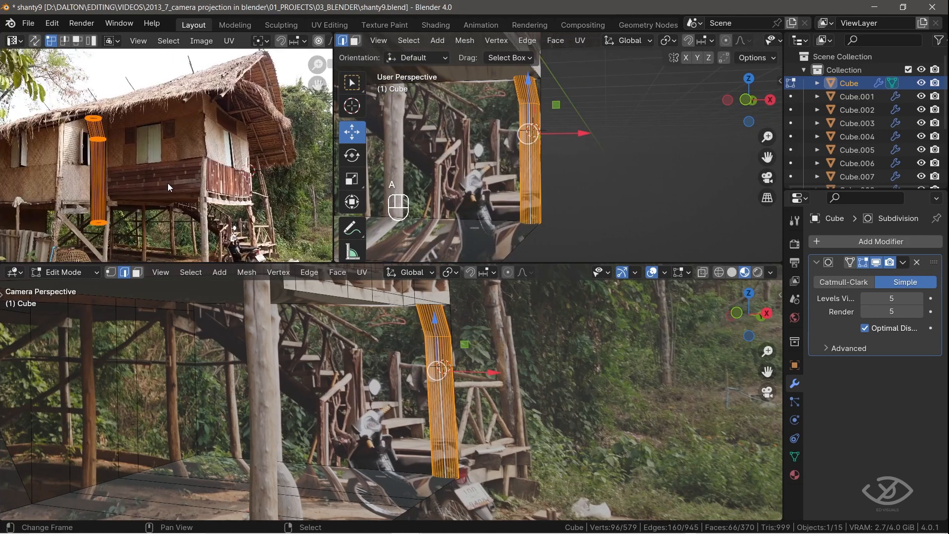
key(g)
click(238, 216)
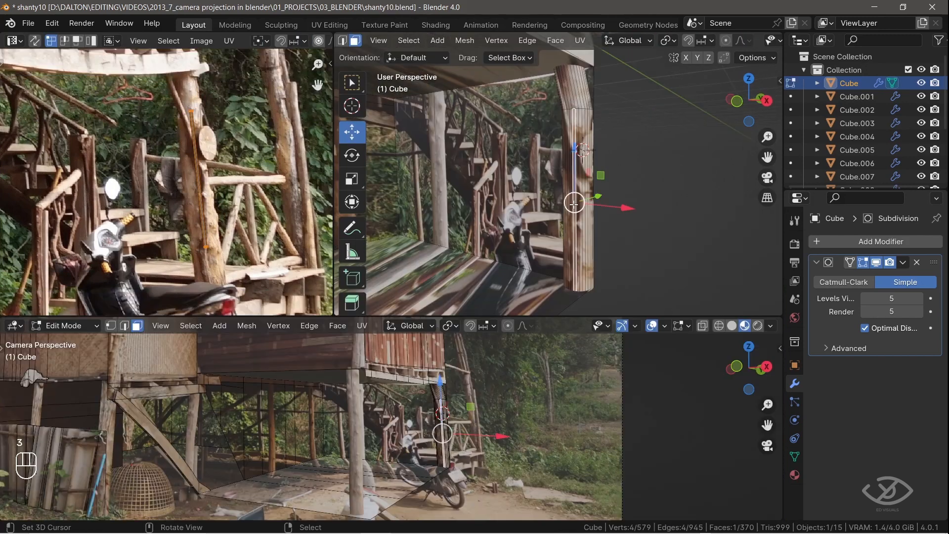
key(l)
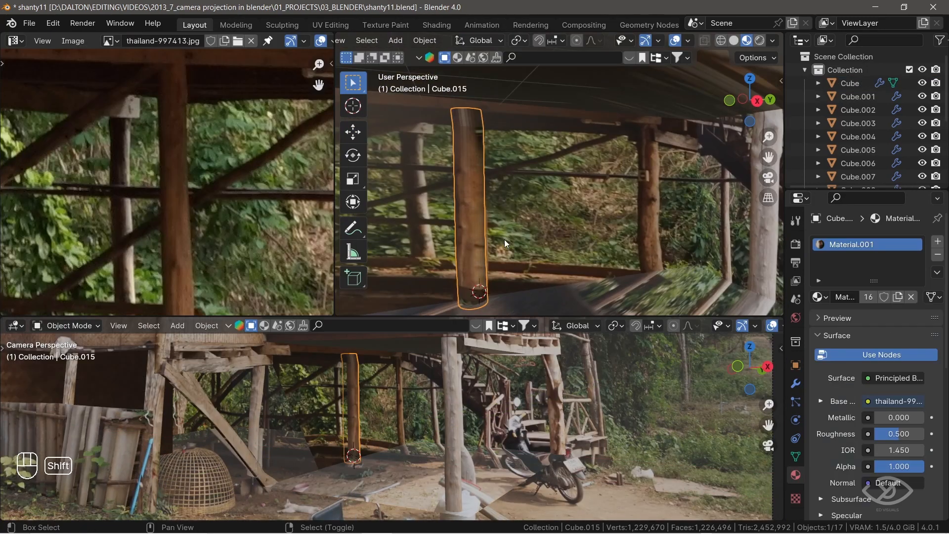
Duplicate the brown post under the house onto the next background post and project the copy's UVs
key(shift+d)
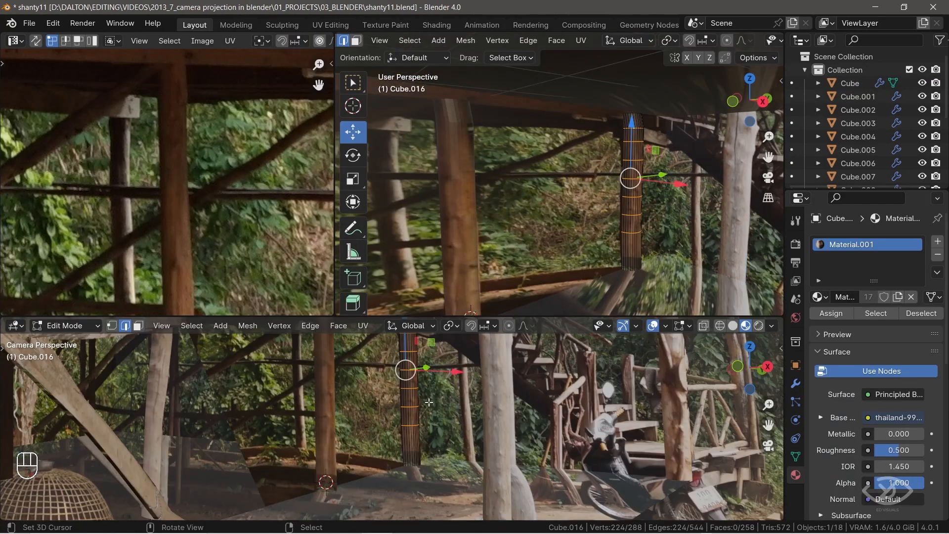
key(u)
click(632, 213)
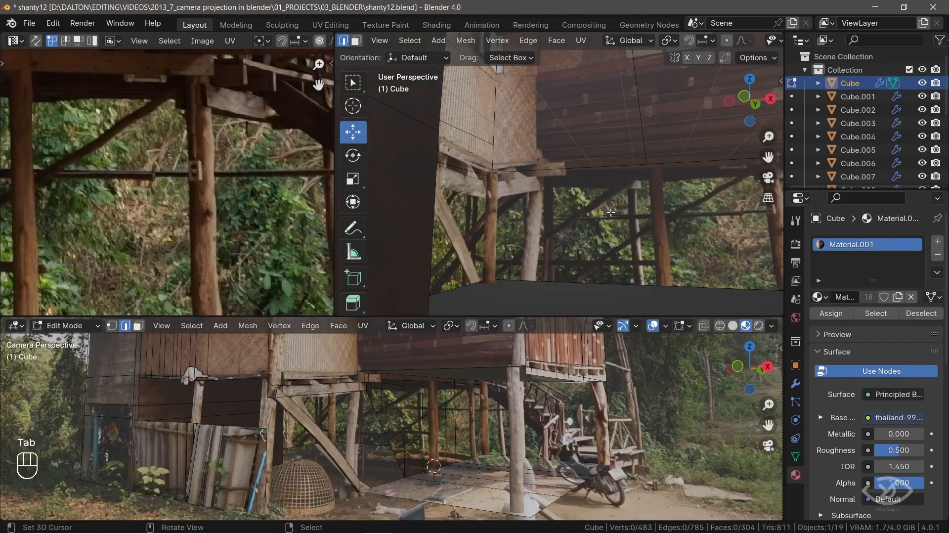
Delete the house wall face showing foliage between the posts under the raised floor
middle_drag(568, 237, 547, 242)
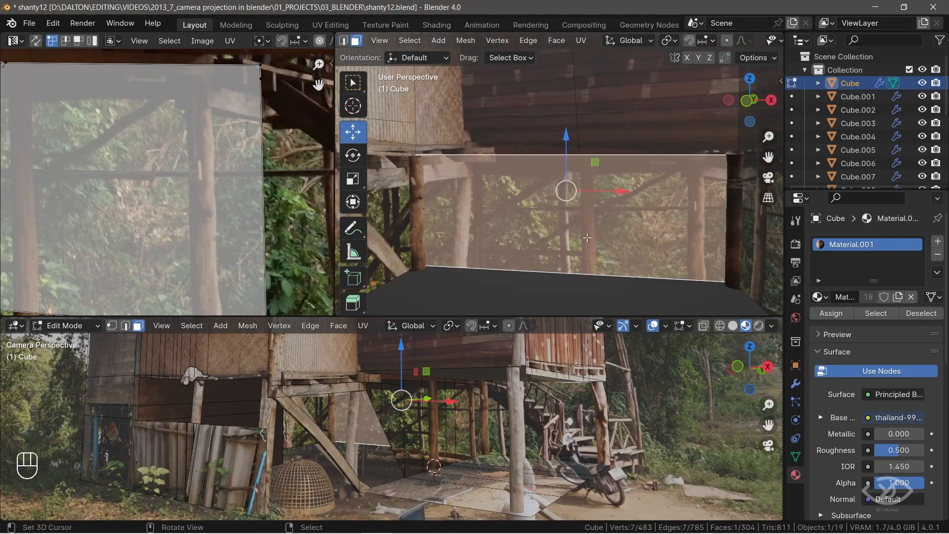
key(x)
click(547, 238)
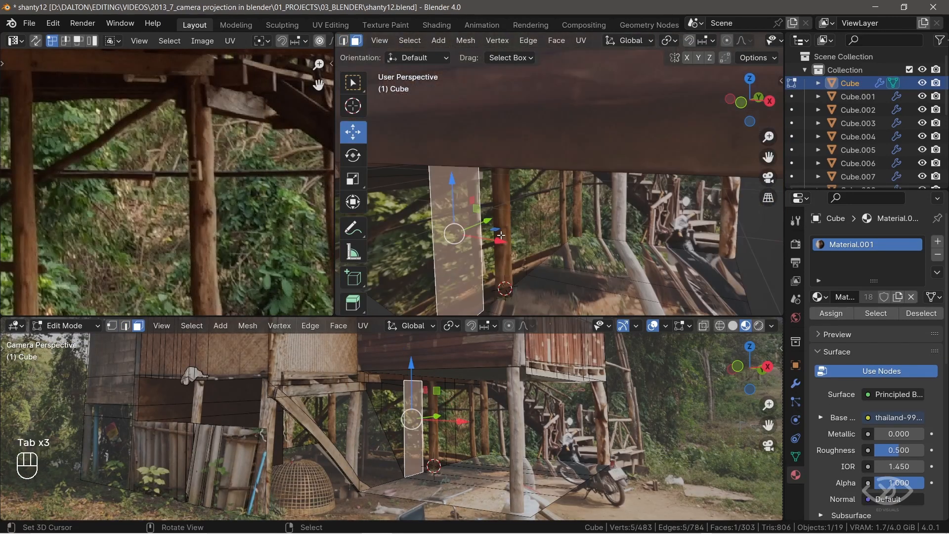
Delete the remaining house wall faces showing foliage on both sides of the brown post under the raised floor
shift+click(560, 211)
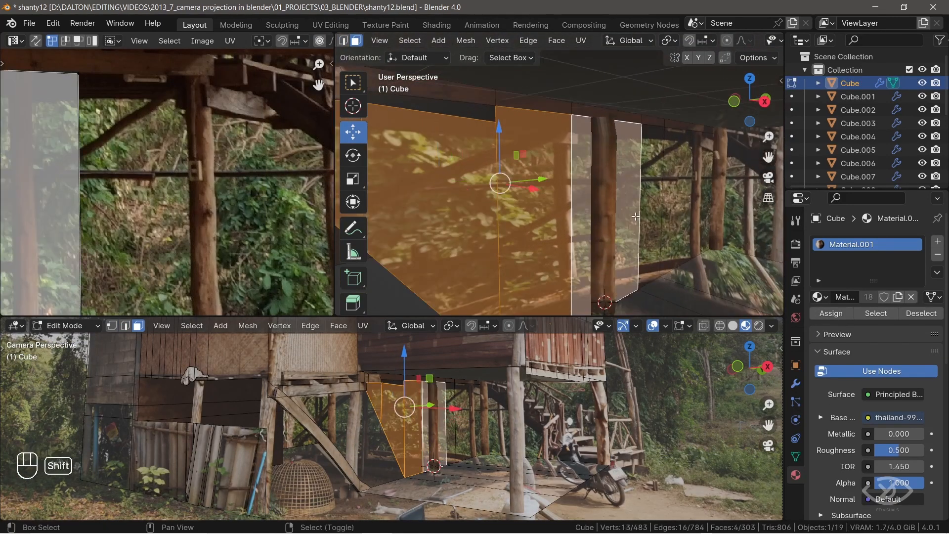
shift+click(618, 208)
key(x)
click(567, 220)
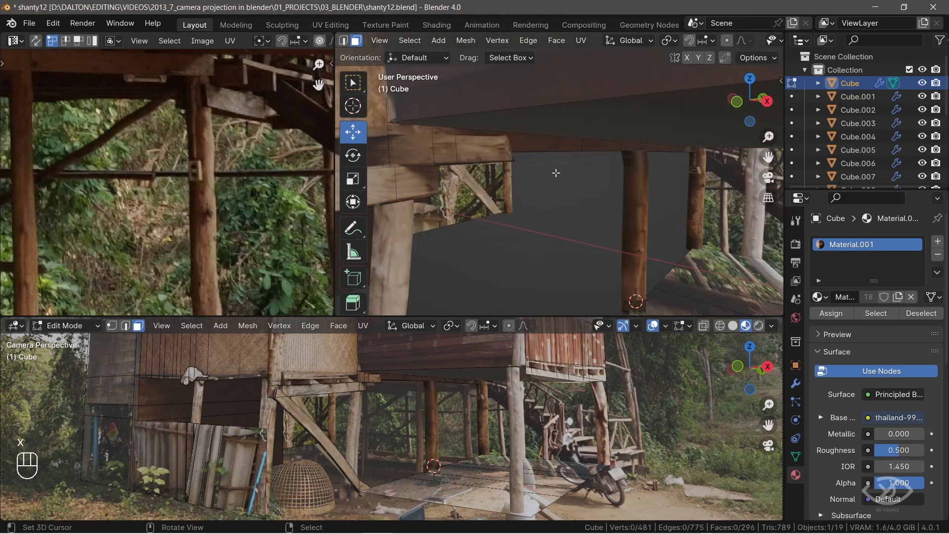
Add a cylinder at the outer corner under the brick wall, then stretch and move it along Z to match the concrete post
click(576, 125)
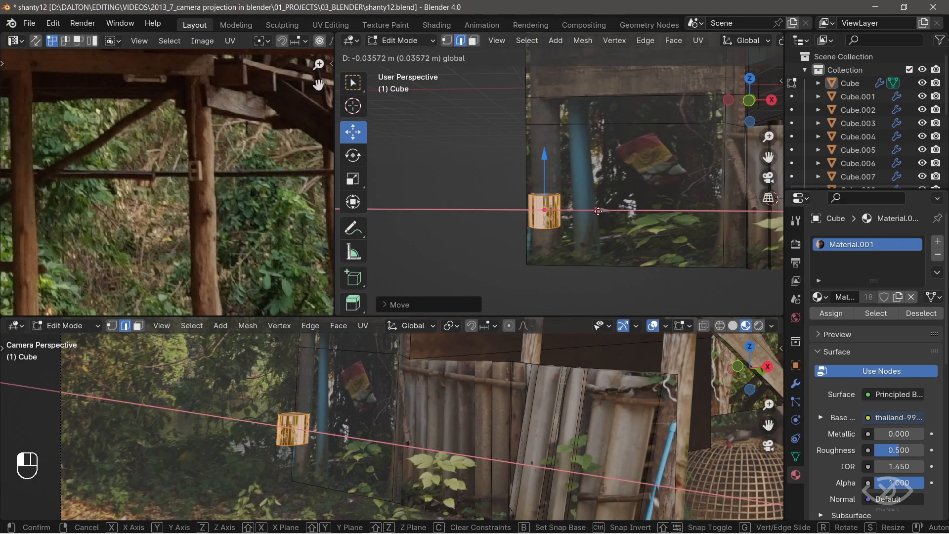
key(s)
key(z)
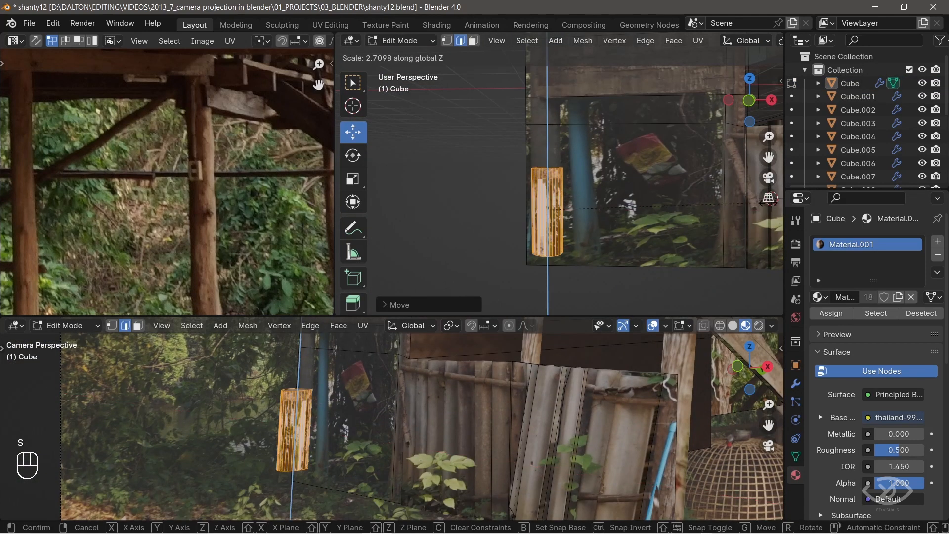
key(g)
key(z)
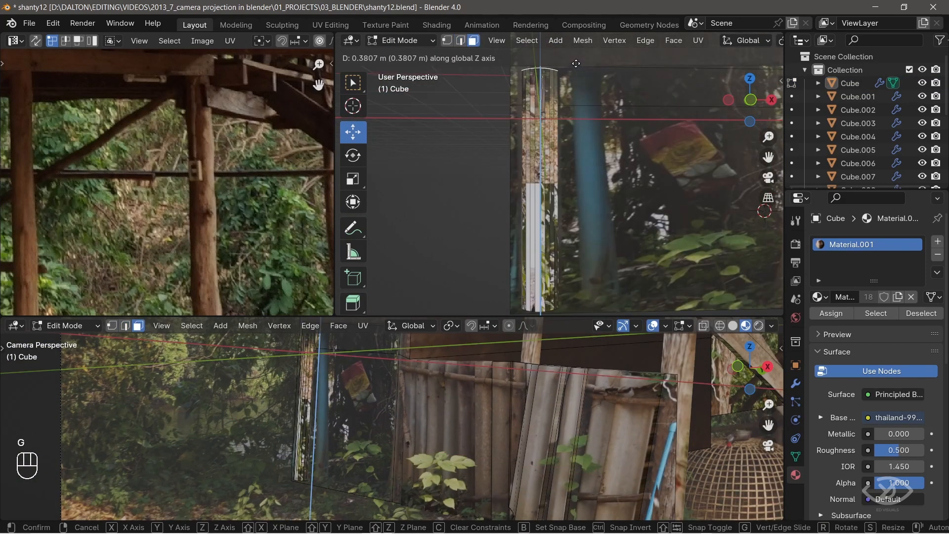
click(534, 225)
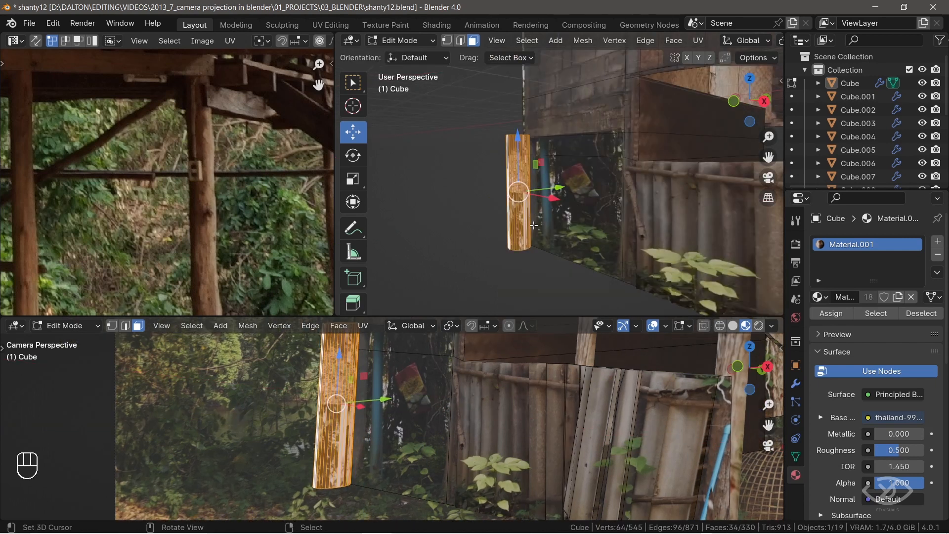
Project the corner cylinder's UVs from the view and move, scale and rotate them onto the concrete post in the photo
key(u)
click(532, 220)
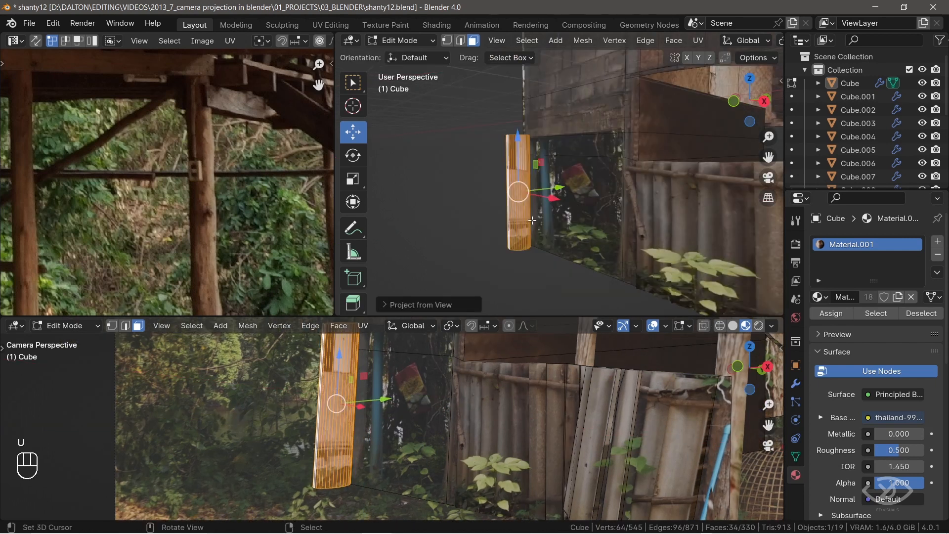
key(a)
key(g)
key(s)
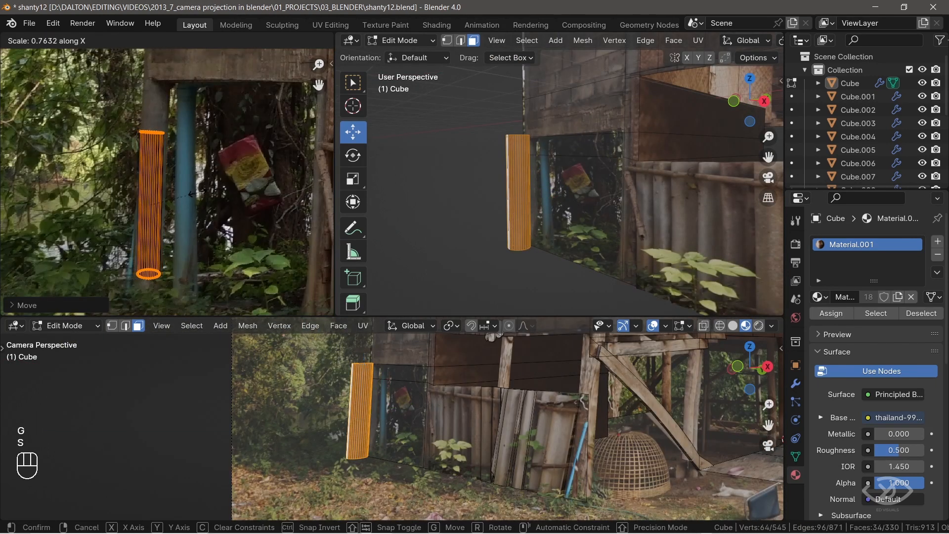
click(163, 208)
key(r)
click(389, 364)
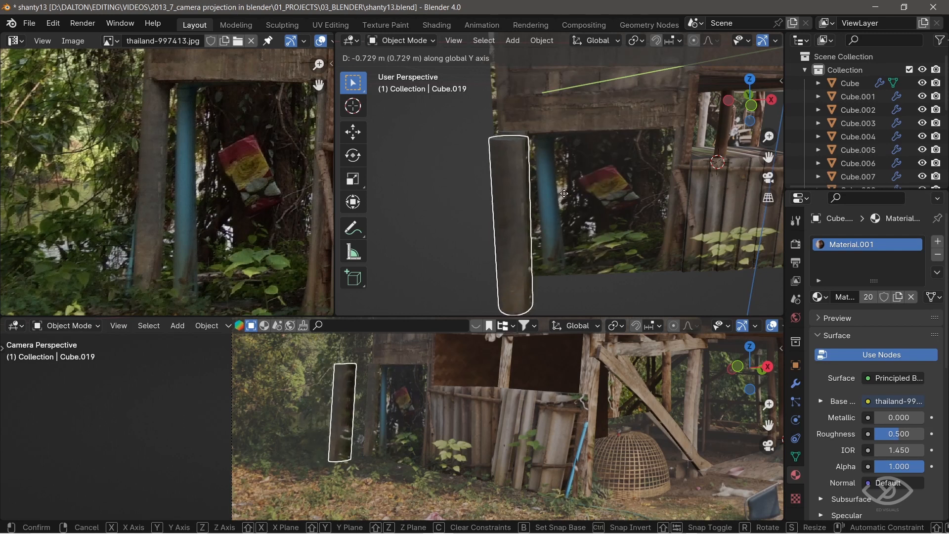
Set the origin of the copied corner post to its geometry
click(542, 40)
mouse_move(563, 69)
click(702, 85)
Scale the copied post down to a slim pipe, adjust its height along Z and place it inside the concrete corner post
key(KP_Decimal)
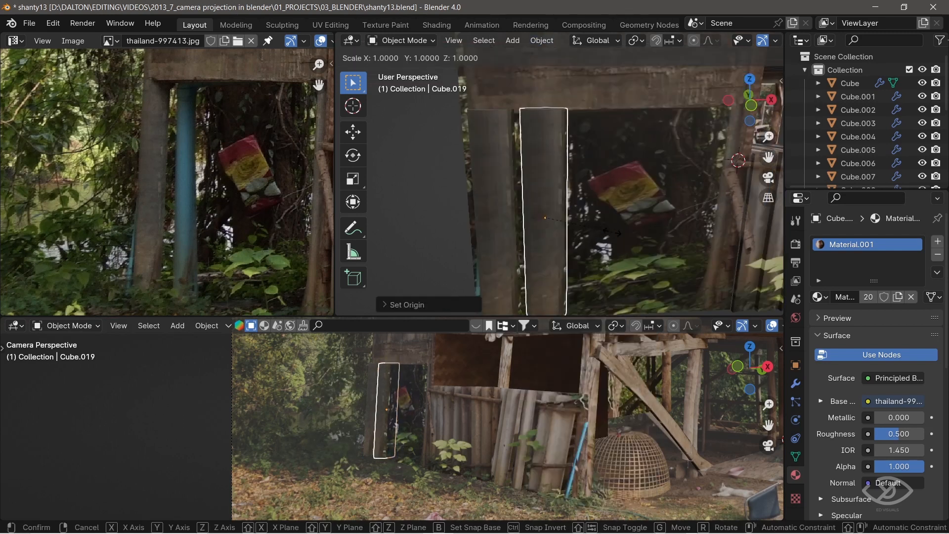
key(s)
key(z)
click(689, 212)
key(g)
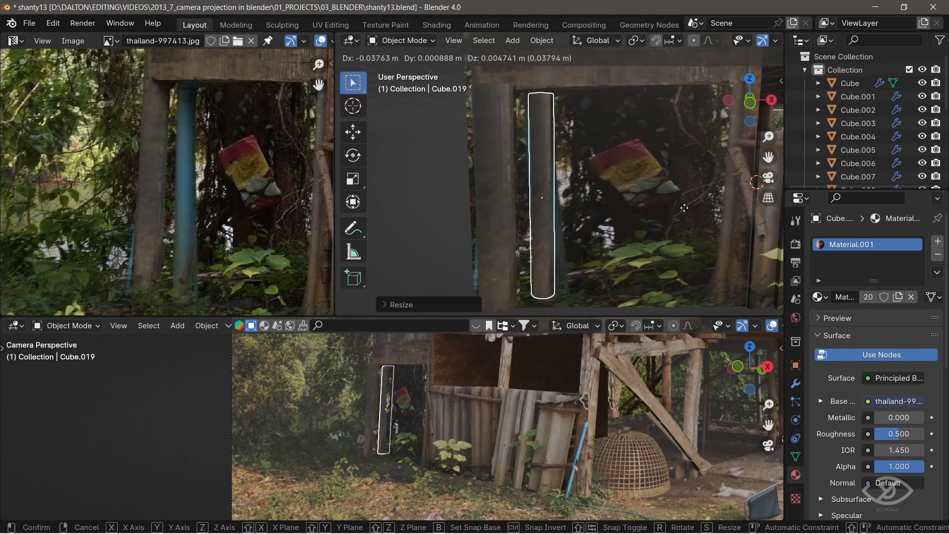
click(682, 208)
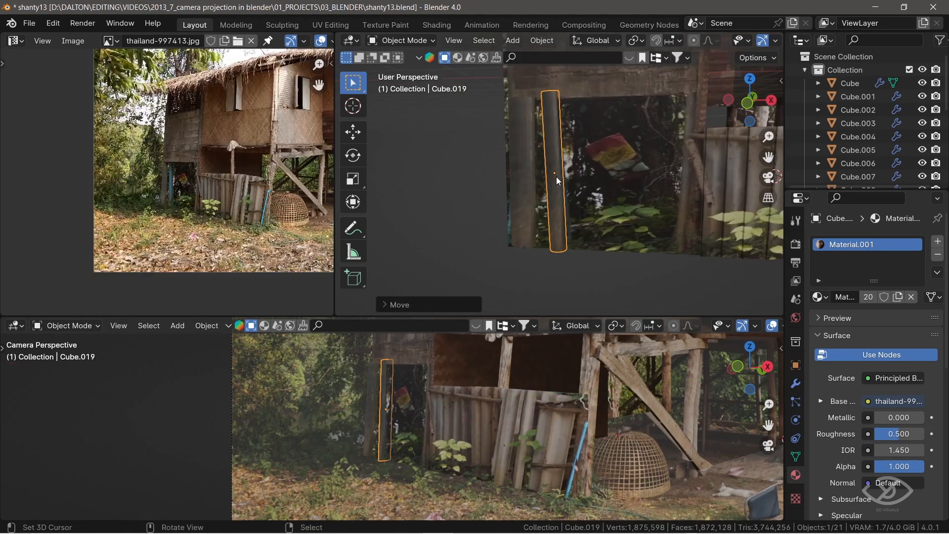
Project the slim pipe's UVs from the view and scale, rotate and move them onto the blue pipe in the photo
key(Tab)
middle_drag(556, 174, 536, 210)
key(u)
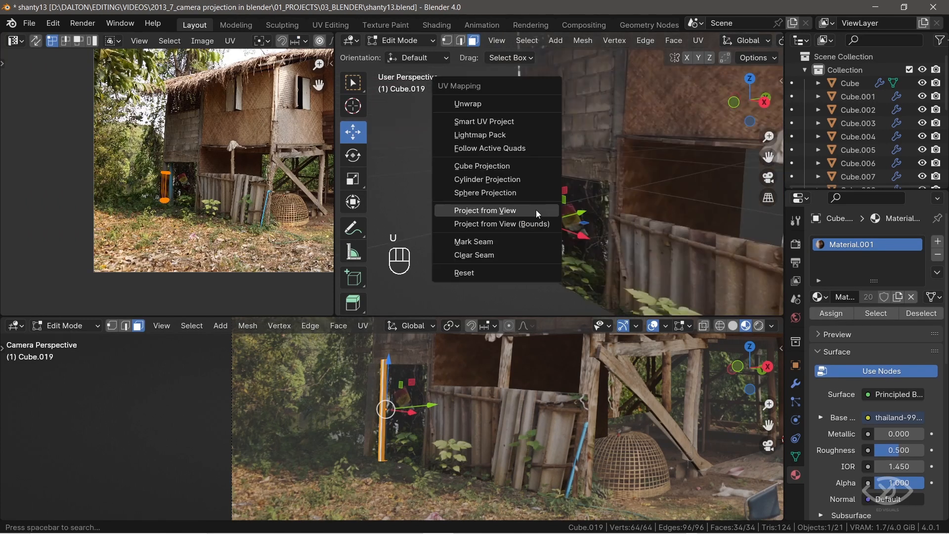
click(536, 210)
key(s)
click(226, 239)
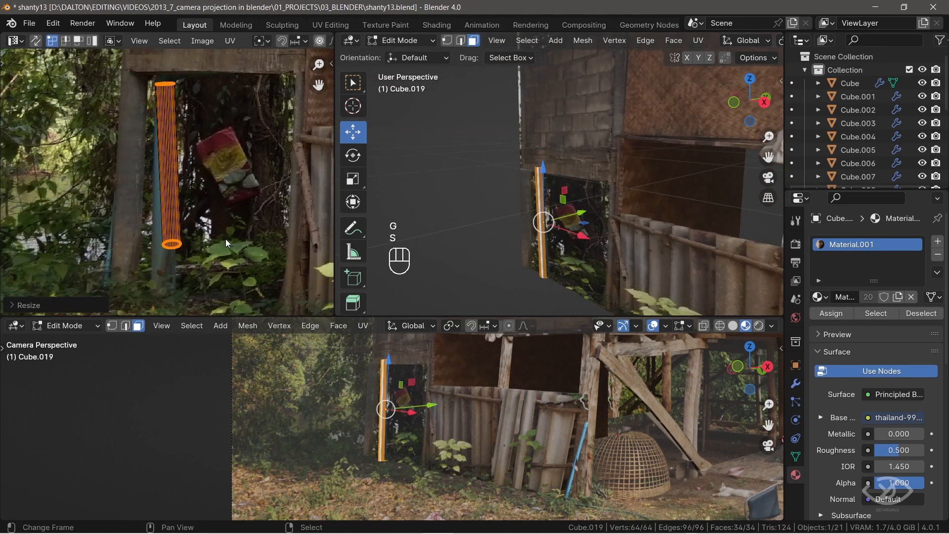
key(r)
key(g)
click(212, 254)
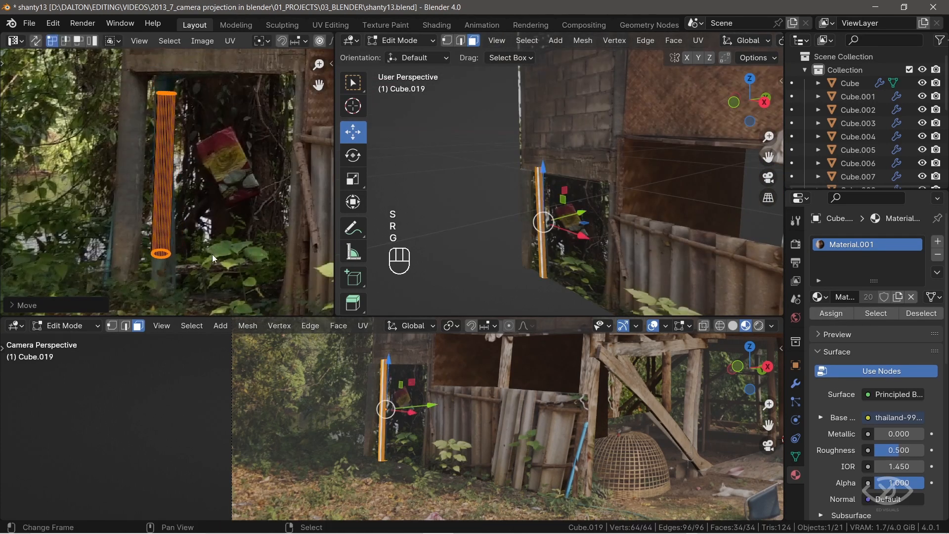
key(r)
key(s)
key(r)
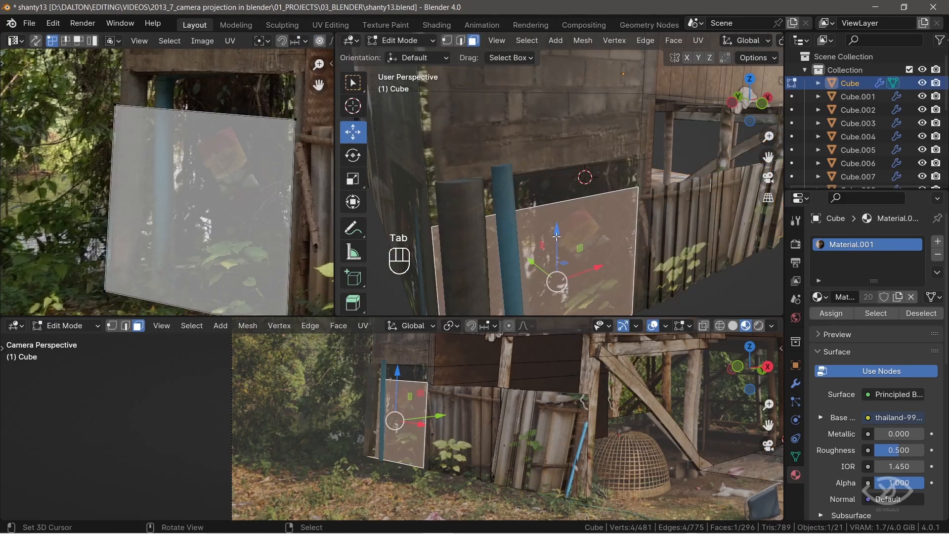
Delete the house faces showing the hanging bag and foliage behind the blue pipe
shift+click(686, 115)
key(x)
click(600, 210)
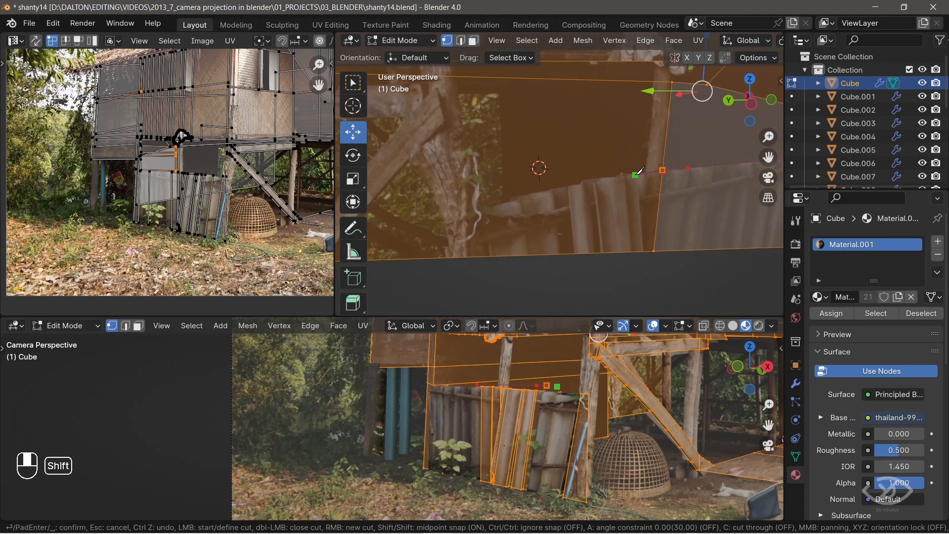
Knife-cut the lower wall along the top edge of the corrugated fence and delete the open-area faces above it
click(483, 254)
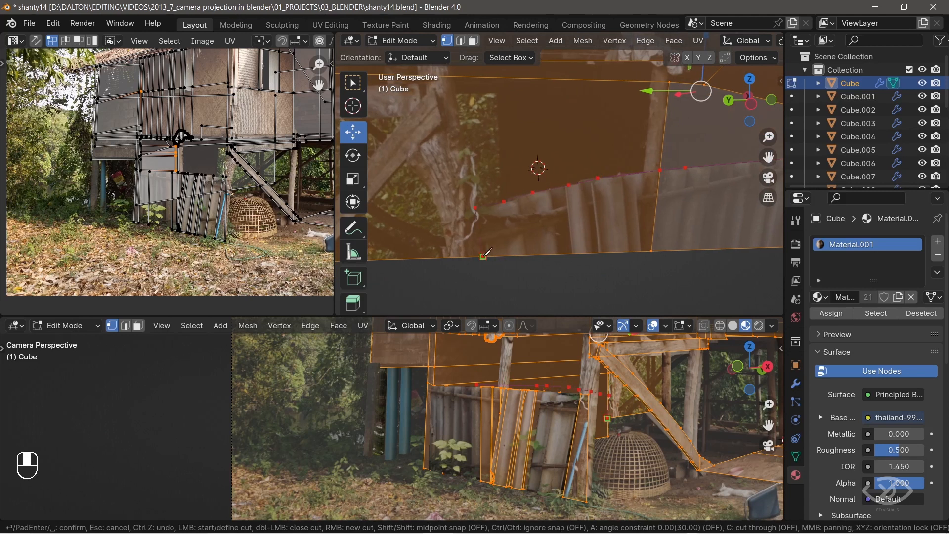
key(Return)
scroll(524, 233, down, 4)
key(3)
click(573, 198)
shift+click(647, 190)
middle_drag(647, 190, 692, 197)
key(e)
key(k)
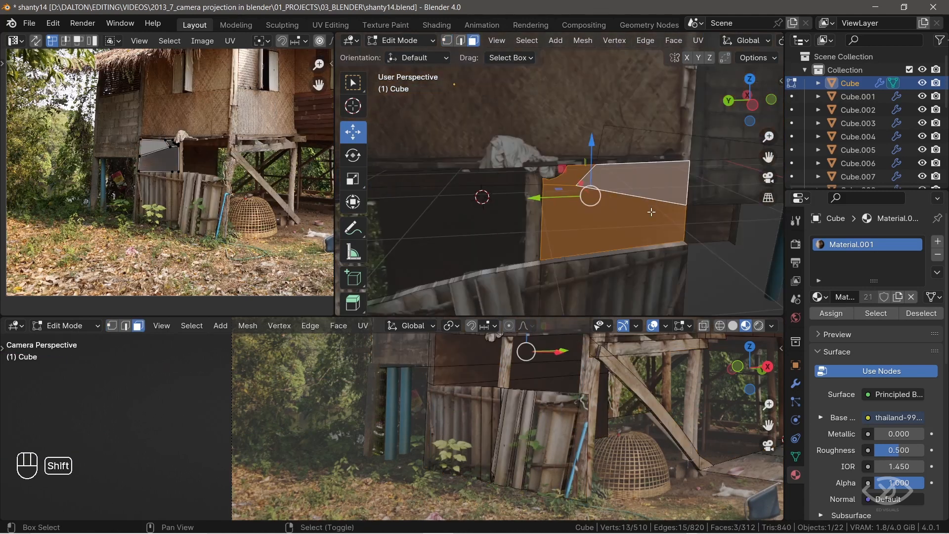
key(x)
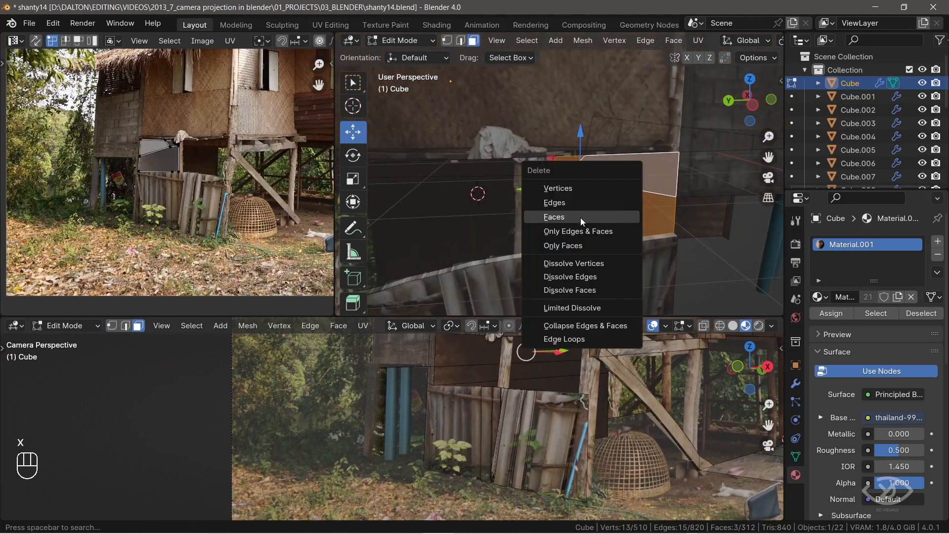
Knife-cut the wall face beside the diagonal brace and delete the faces covering the opening above the fence
key(k)
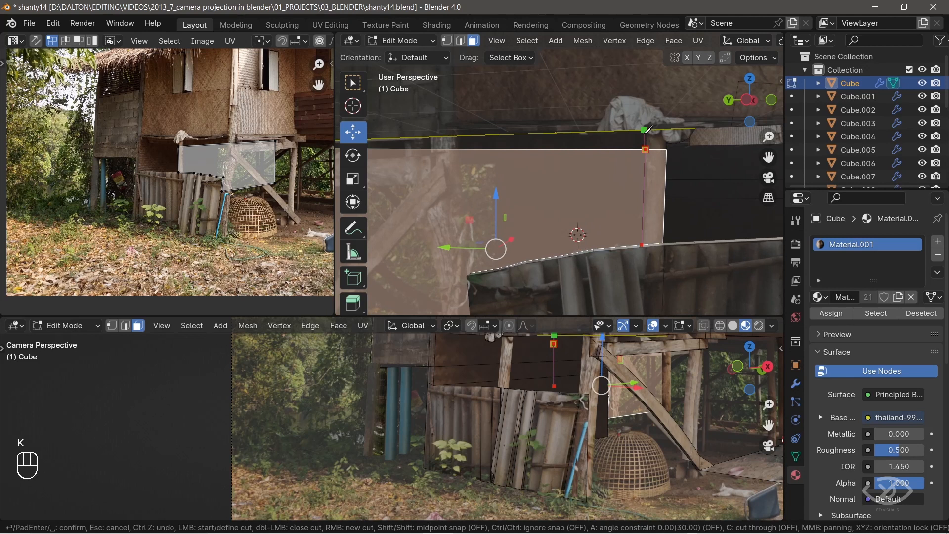
key(Return)
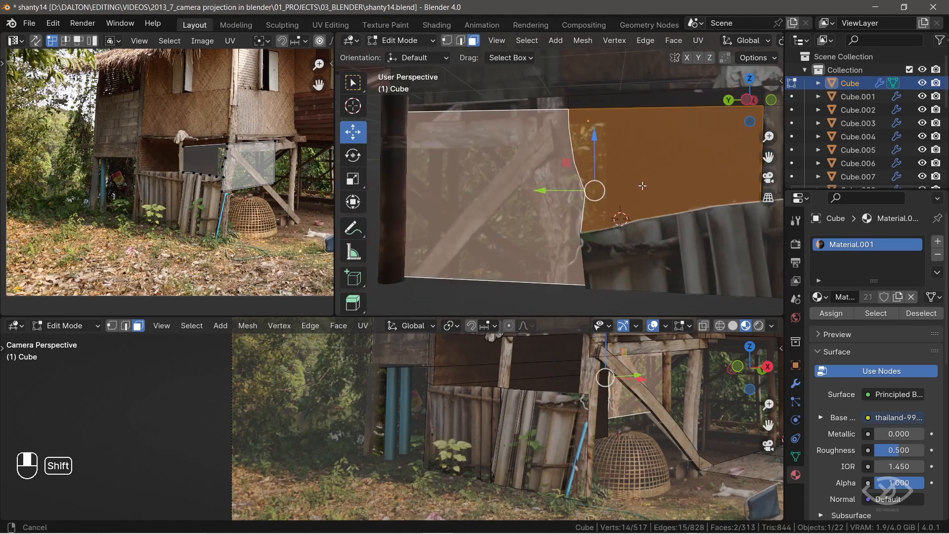
key(Tab)
key(Tab)
key(Tab)
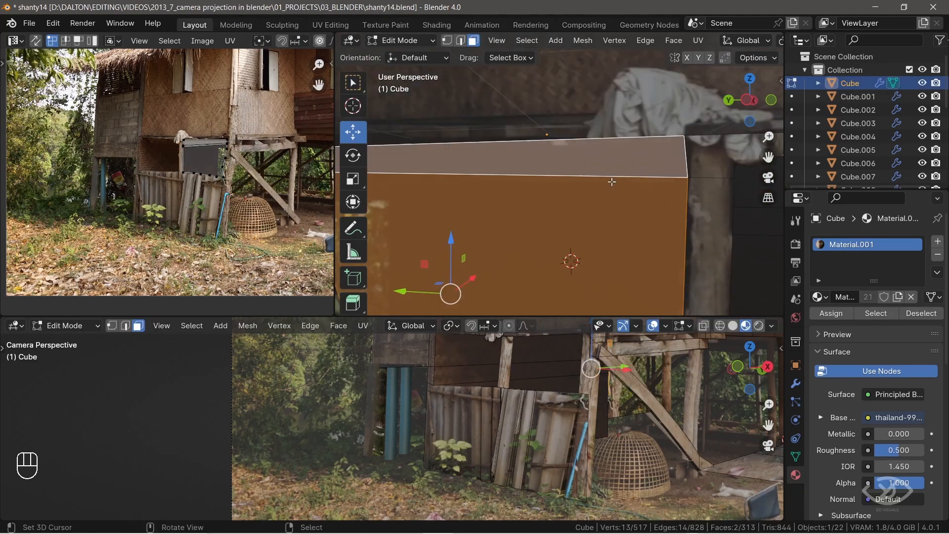
key(x)
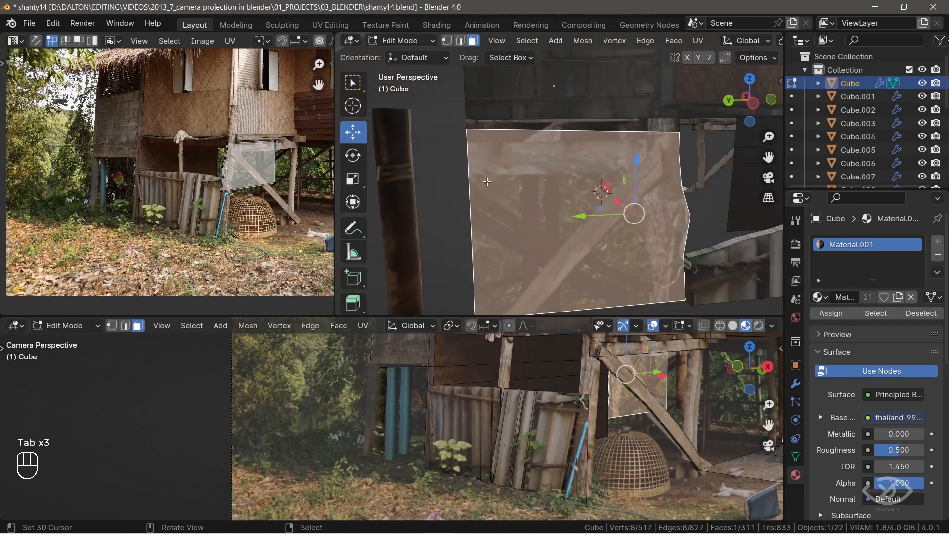
key(g)
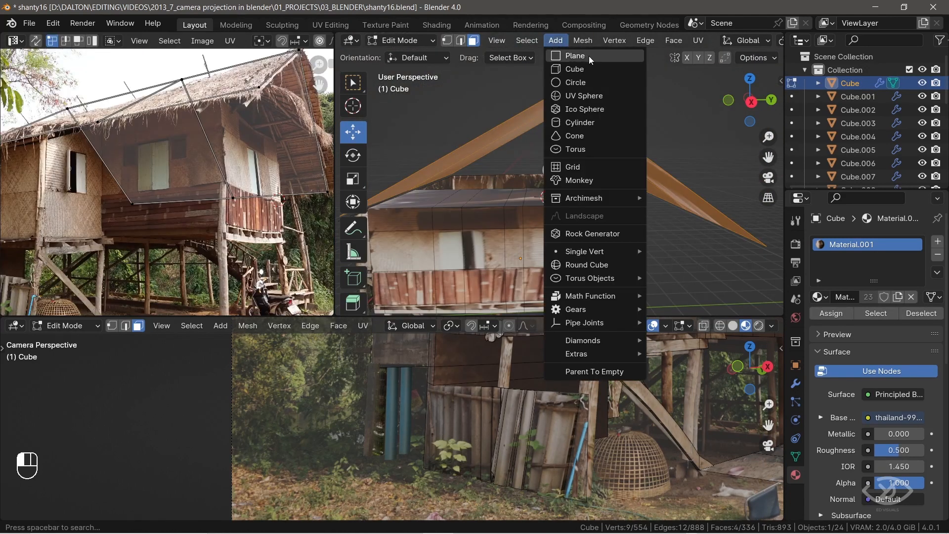
Add a plane and move it along X and scale it to form the underside of the gable-end roof overhang
click(588, 56)
key(g)
key(x)
key(s)
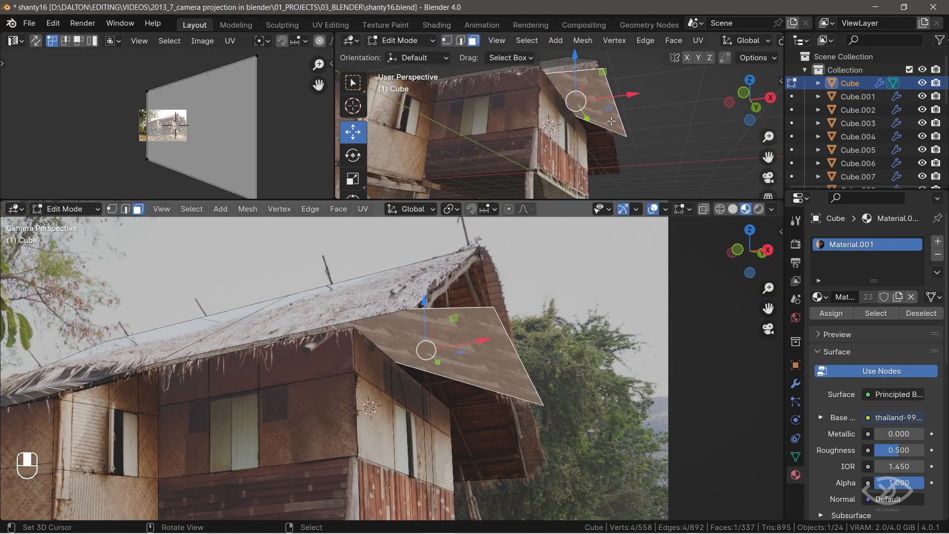
Project the overhang plane's UVs from the view and scale and move them onto the roof overhang in the photo
key(u)
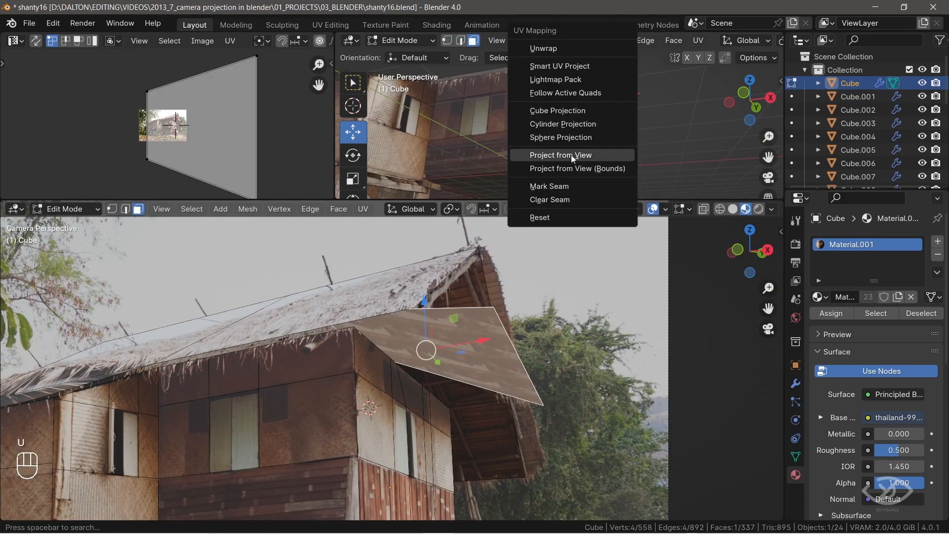
click(571, 155)
key(a)
key(g)
key(s)
key(g)
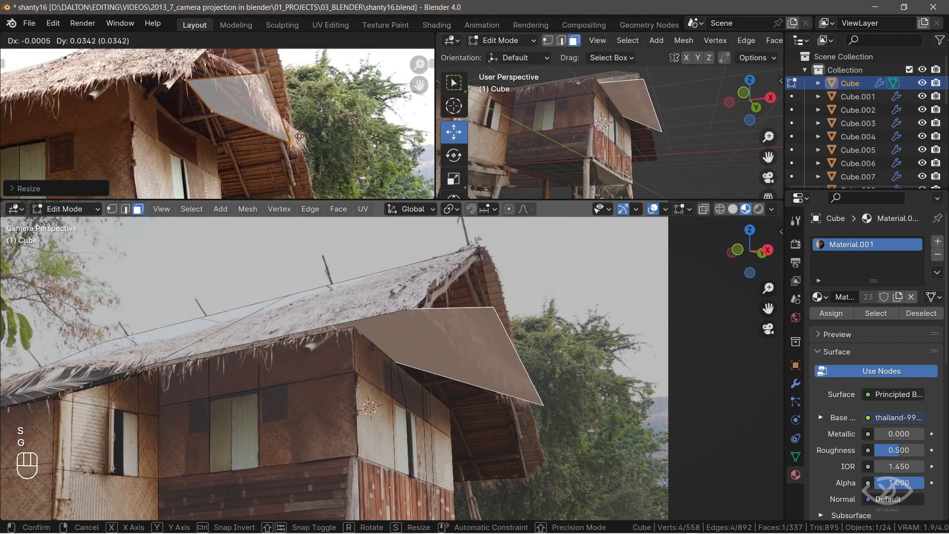
click(269, 135)
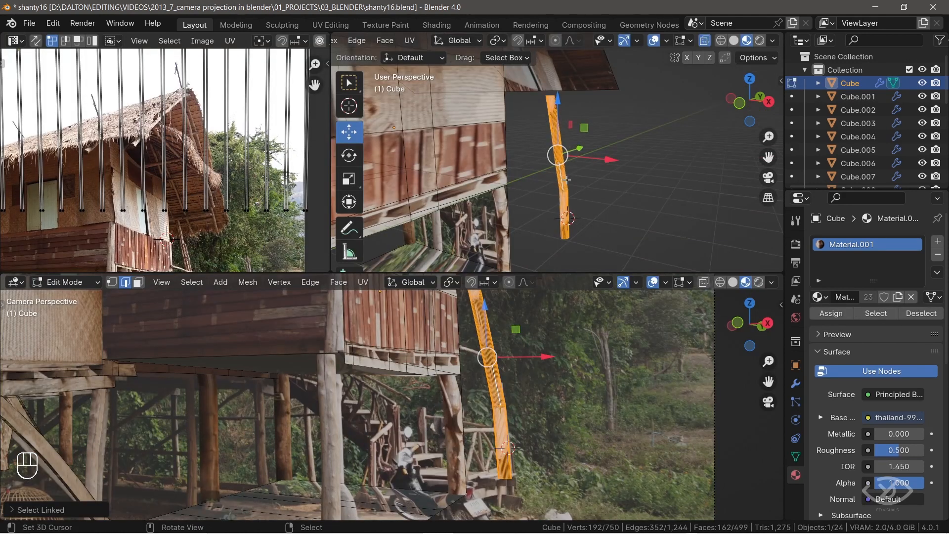
Project the outer bent post's UVs from the view and move, rotate and scale them onto the matching post in the photo
key(u)
click(566, 180)
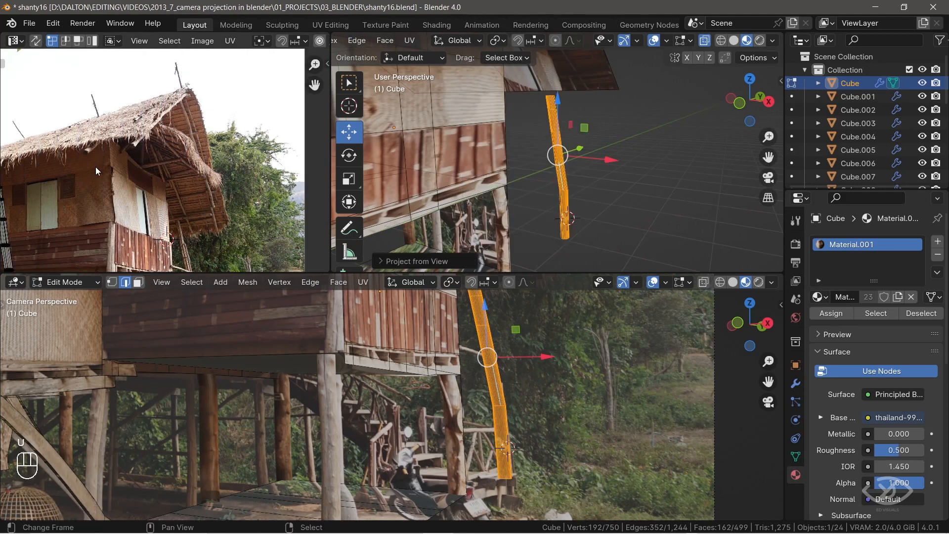
key(g)
key(g)
click(270, 185)
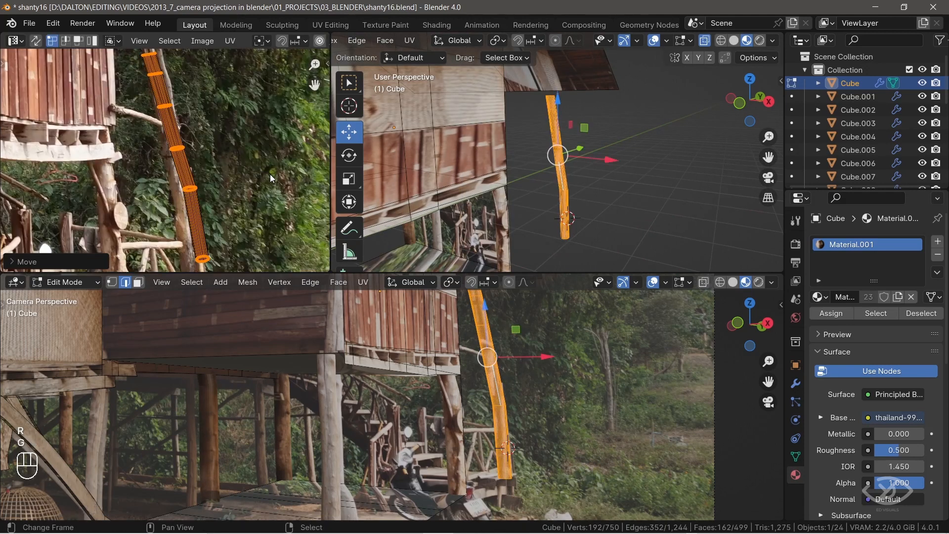
key(r)
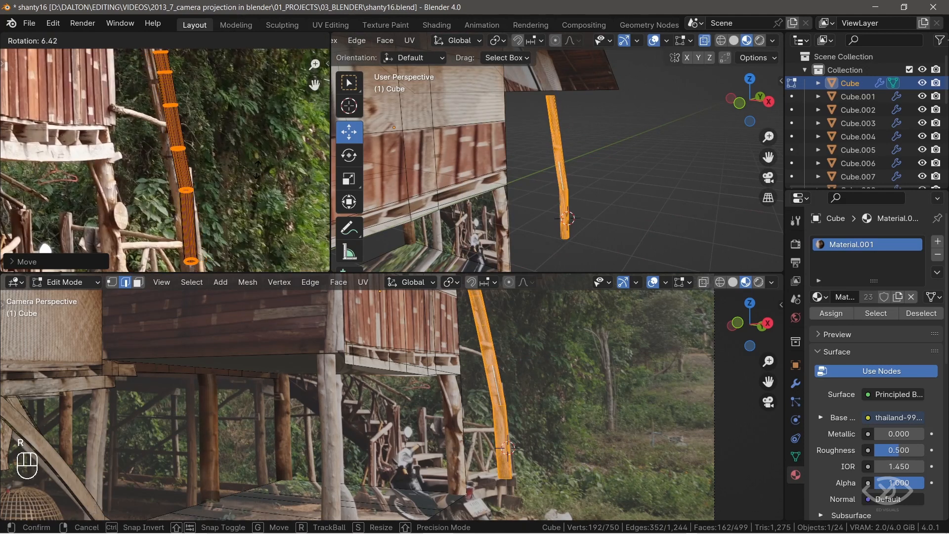
click(243, 201)
key(s)
click(224, 204)
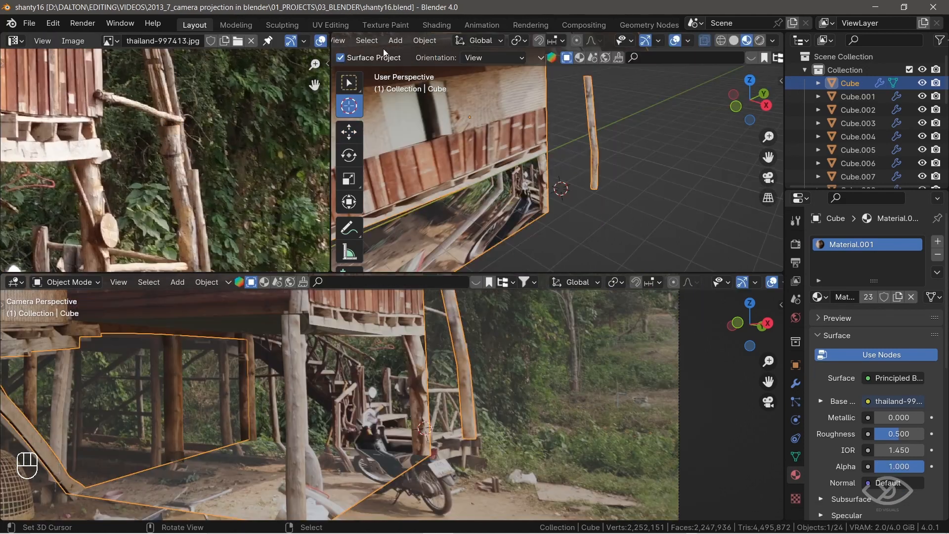
Add a cube at the ground between the house post and the outer bent post and scale it along X and Y
click(395, 40)
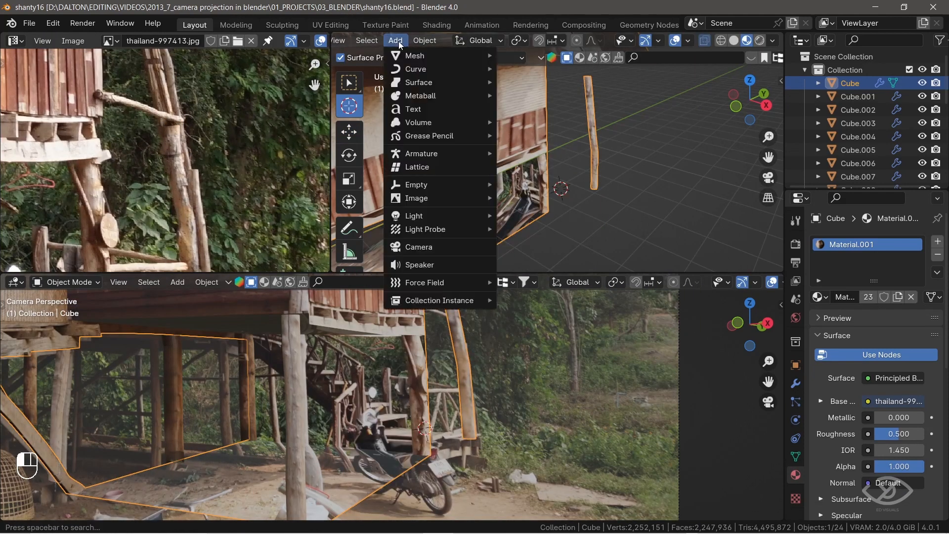
mouse_move(460, 62)
click(527, 68)
key(s)
key(x)
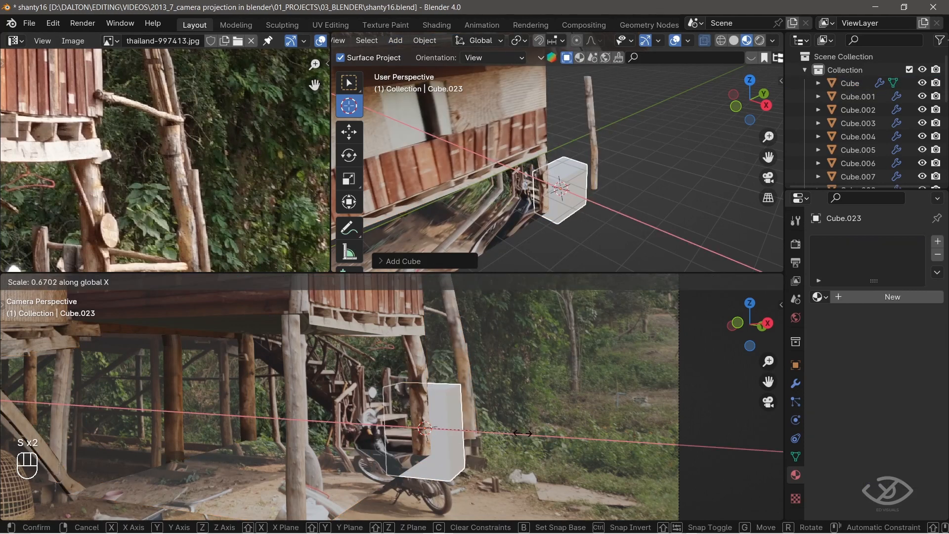
click(492, 406)
key(s)
key(y)
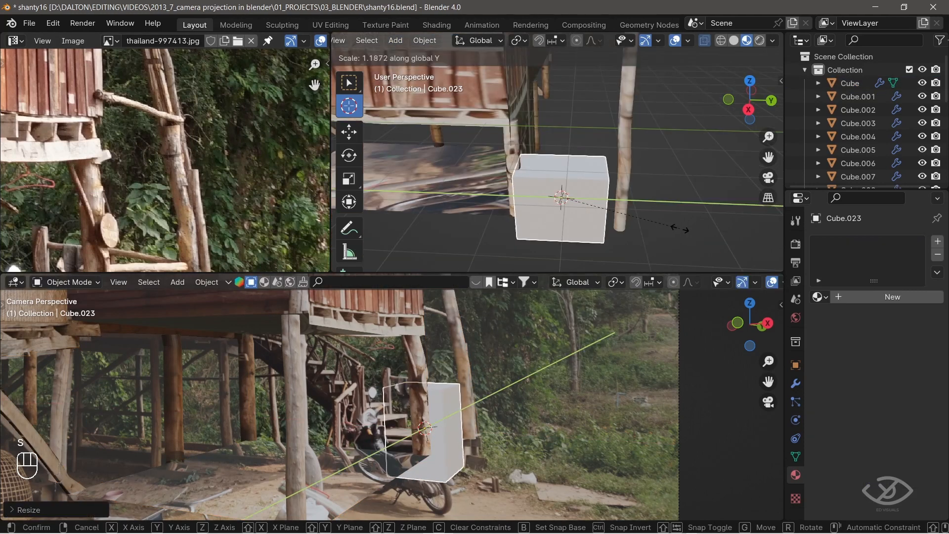
click(647, 216)
Move the cube between the two posts and flatten it along Z into a stair tread
key(g)
middle_drag(638, 215, 642, 215)
click(645, 215)
key(s)
key(z)
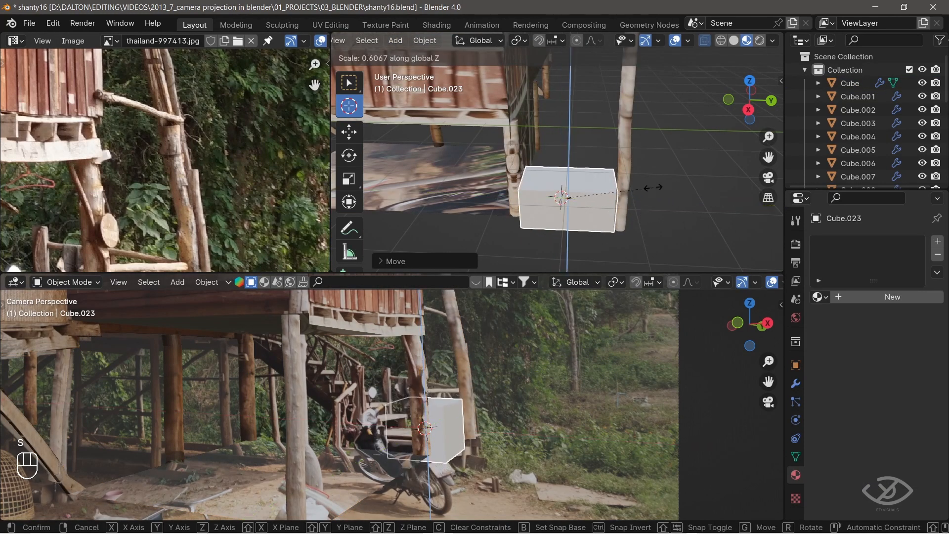
click(603, 183)
key(r)
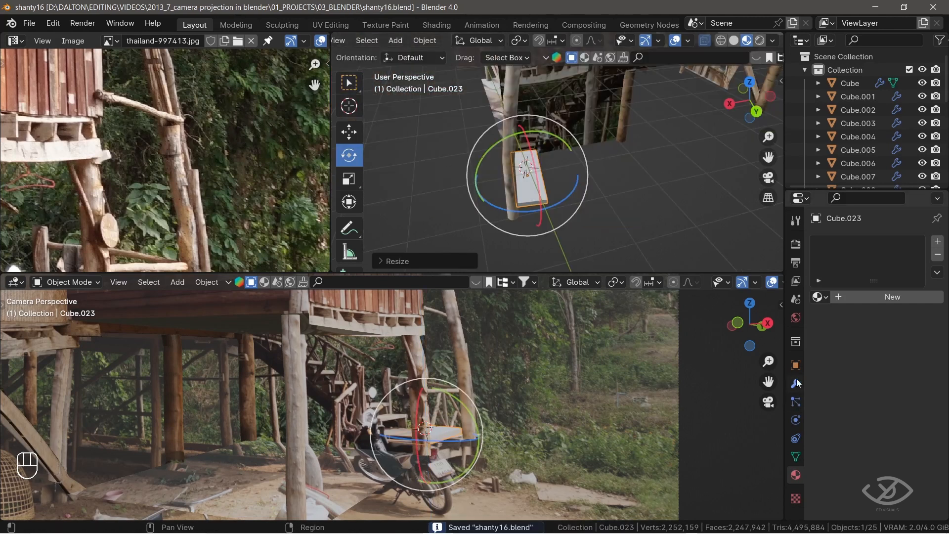
Add an Array modifier to the tread with relative offset factors X 0 and Z 1
click(796, 383)
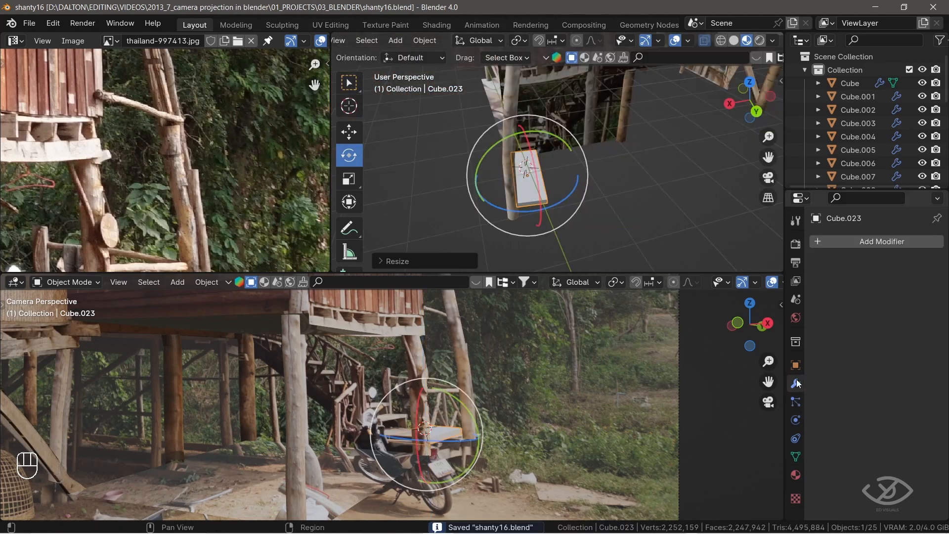
click(861, 241)
click(658, 282)
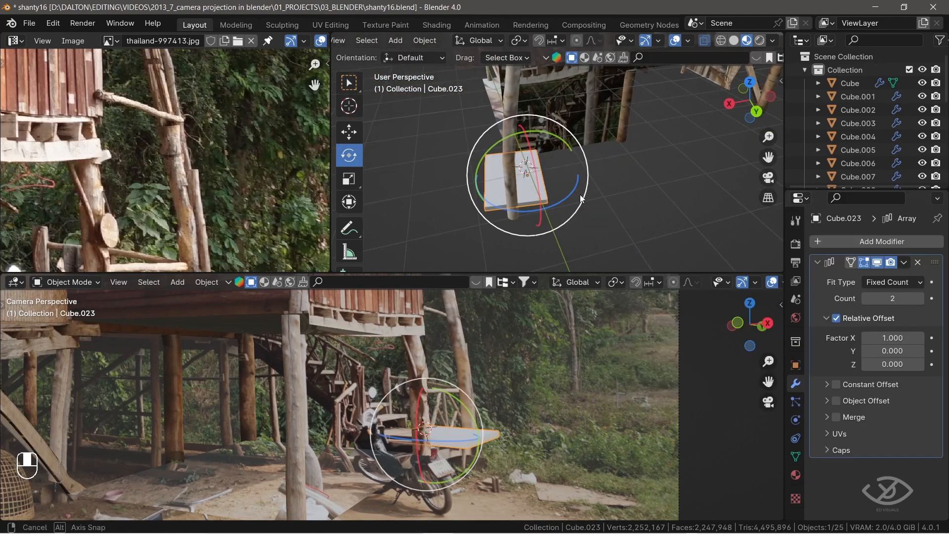
middle_drag(581, 198, 570, 191)
scroll(569, 191, up, 3)
double_click(893, 338)
text(0)
key(Return)
click(922, 364)
click(923, 364)
click(923, 364)
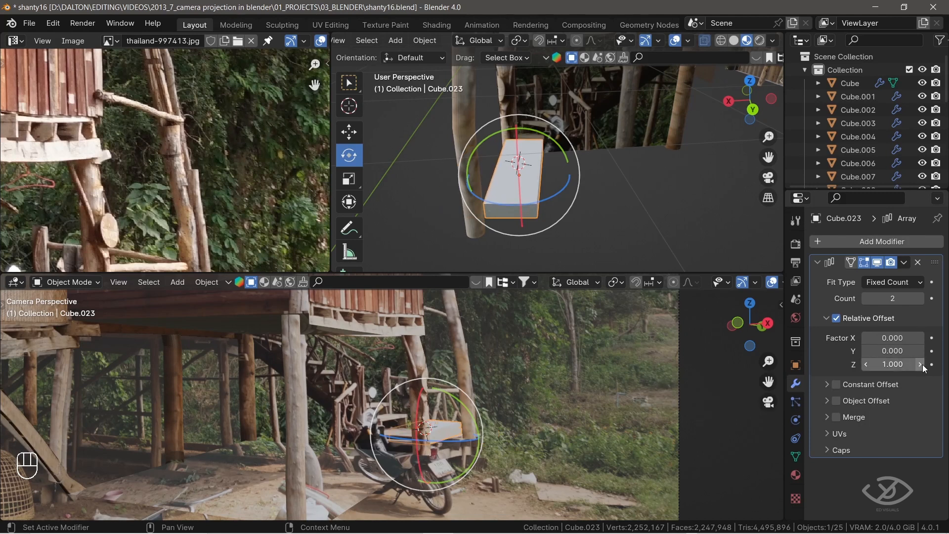
Set the tread array's relative X factor to -1 and its count to 7
click(900, 340)
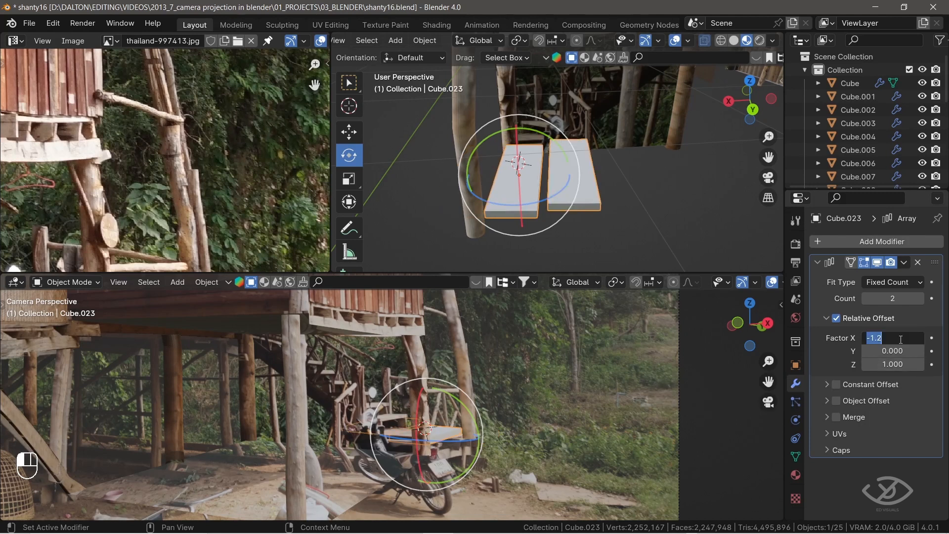
click(919, 300)
click(920, 299)
click(919, 299)
click(920, 299)
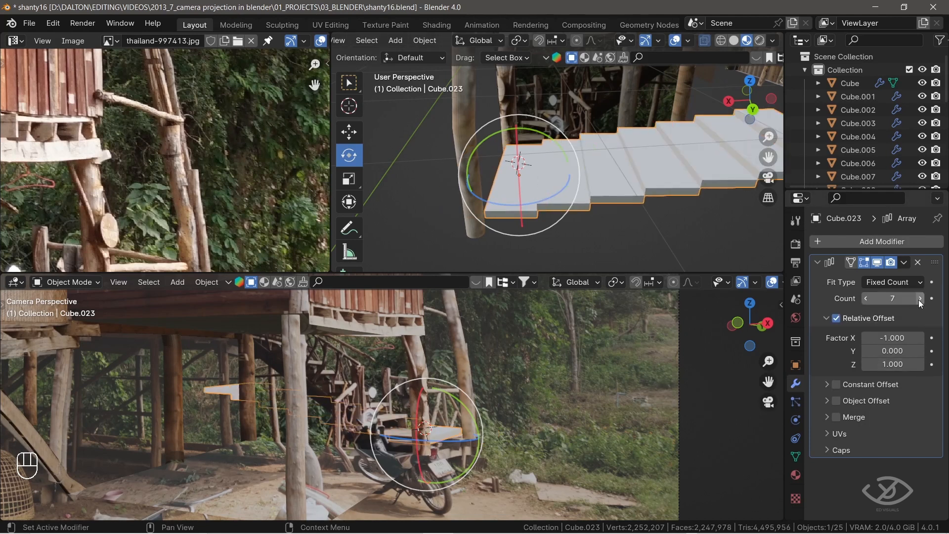
Raise the tread array's relative Z factor past 2.2 to space the treads into a rising staircase
click(919, 364)
click(920, 364)
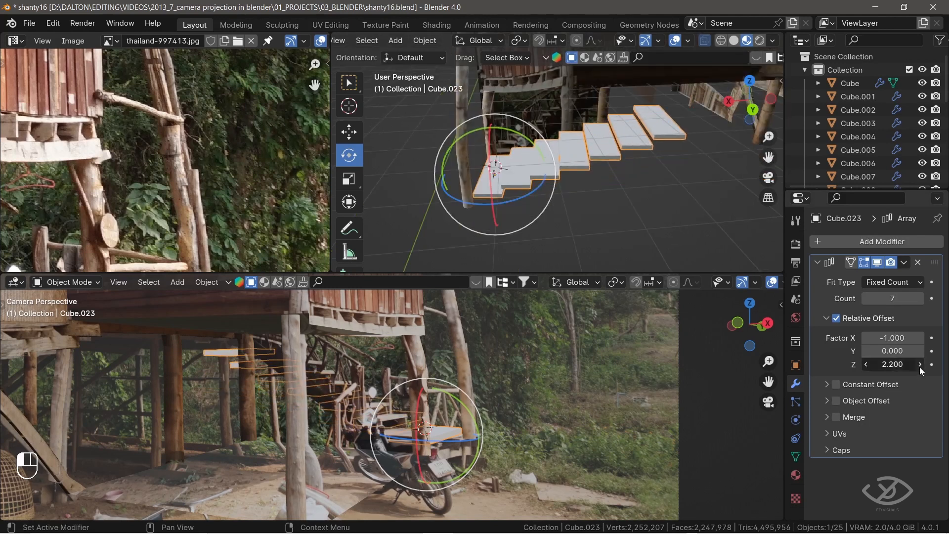
click(920, 364)
click(919, 367)
click(920, 367)
click(919, 367)
click(920, 367)
drag(572, 266, 579, 264)
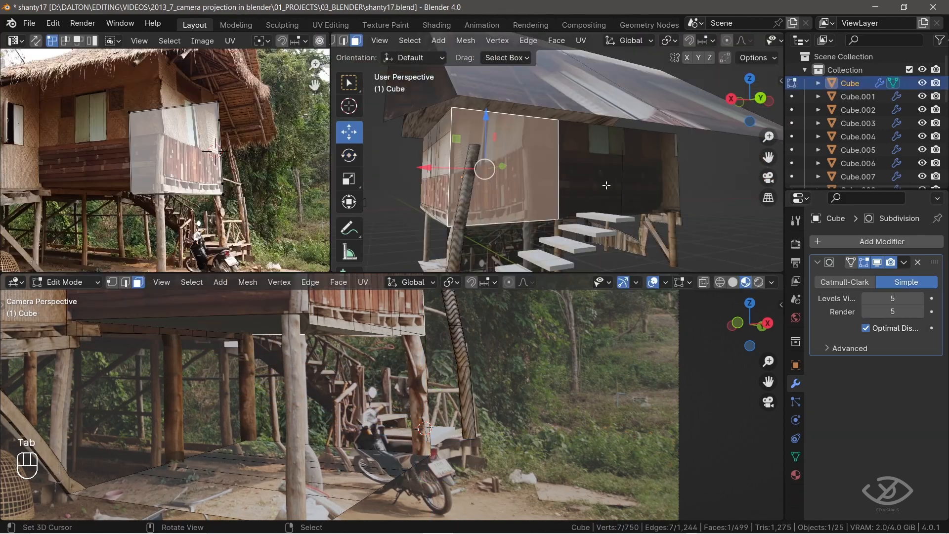
Project the UVs of the three wall faces behind the stairs from the view and scale and move them onto the windowed wall in the photo
key(Tab)
shift+click(591, 180)
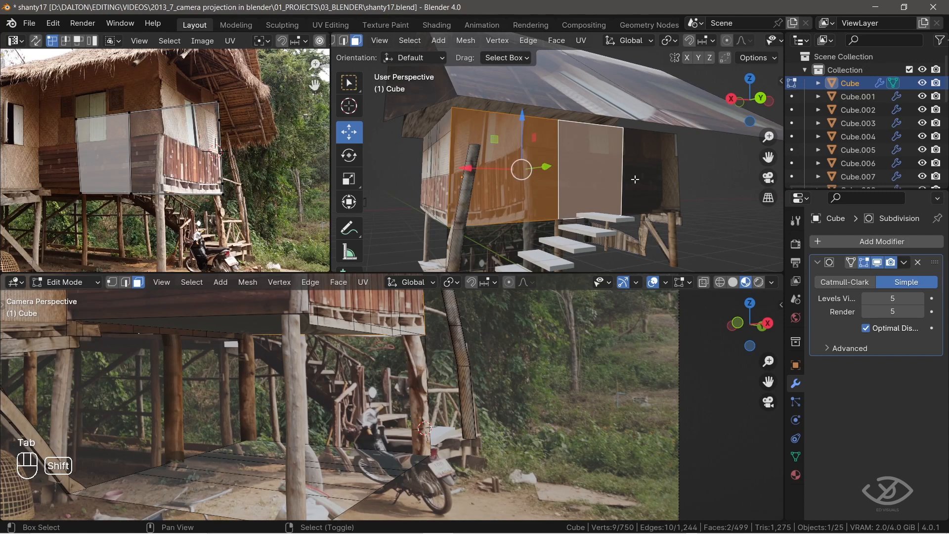
shift+right_click(636, 179)
middle_drag(636, 179, 501, 176)
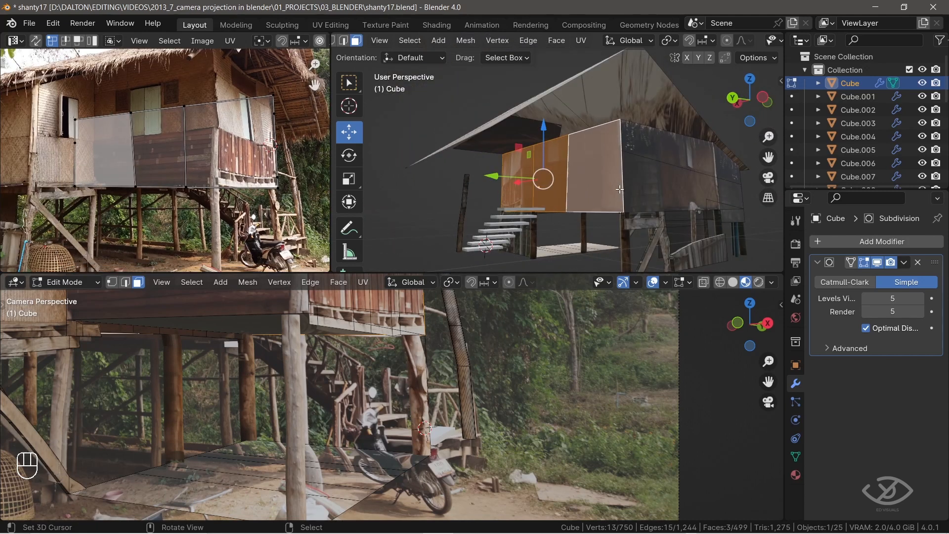
key(u)
click(601, 187)
key(s)
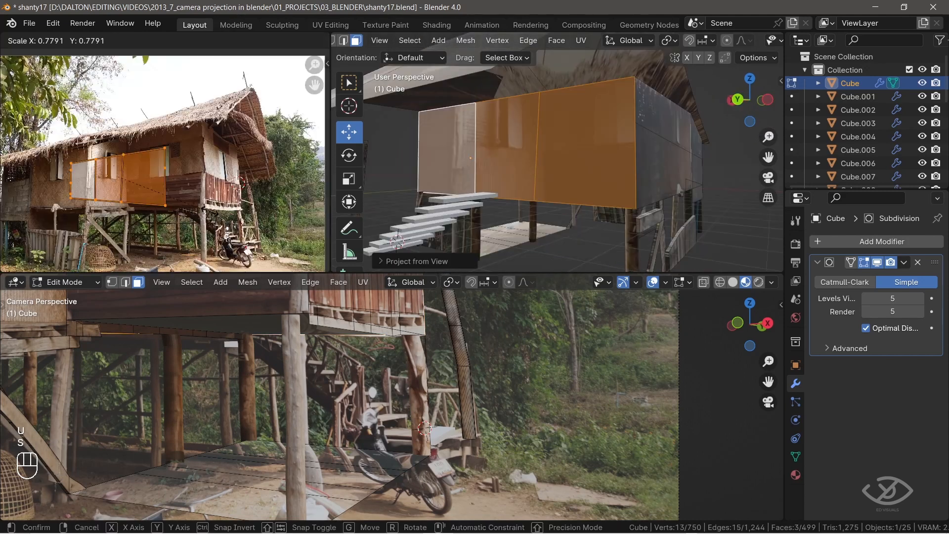
click(201, 206)
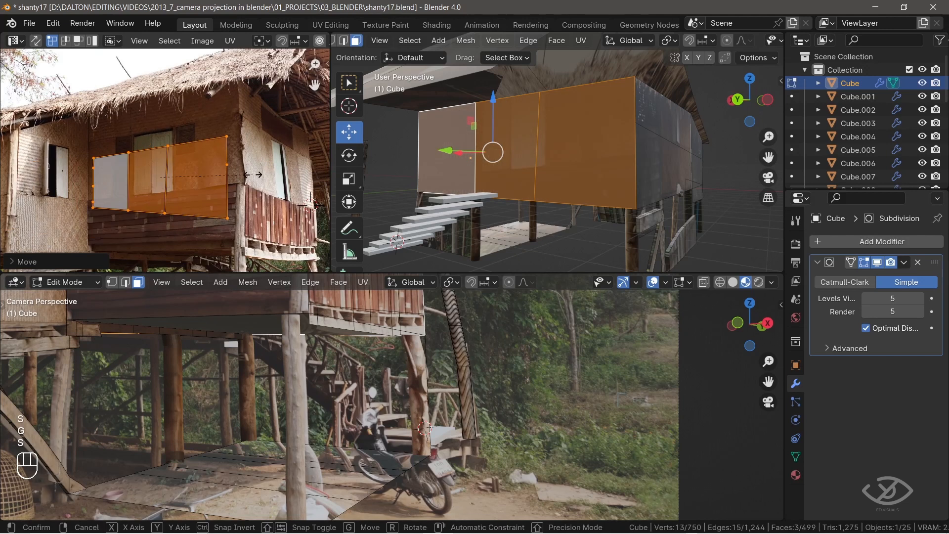
key(s)
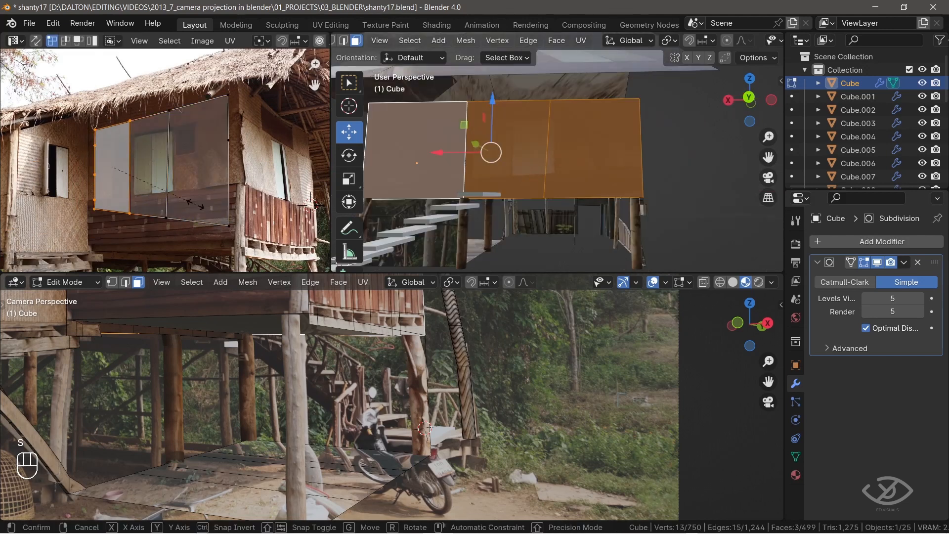
click(218, 212)
key(Tab)
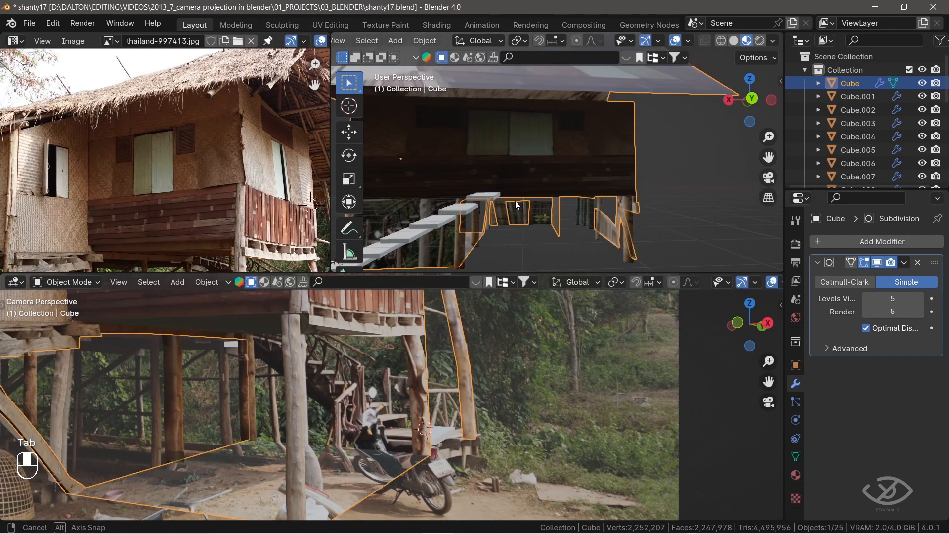
Extend the outer bent post by moving its top face up along Z to reach the roof overhang
middle_drag(515, 201, 535, 189)
scroll(536, 189, down, 3)
key(g)
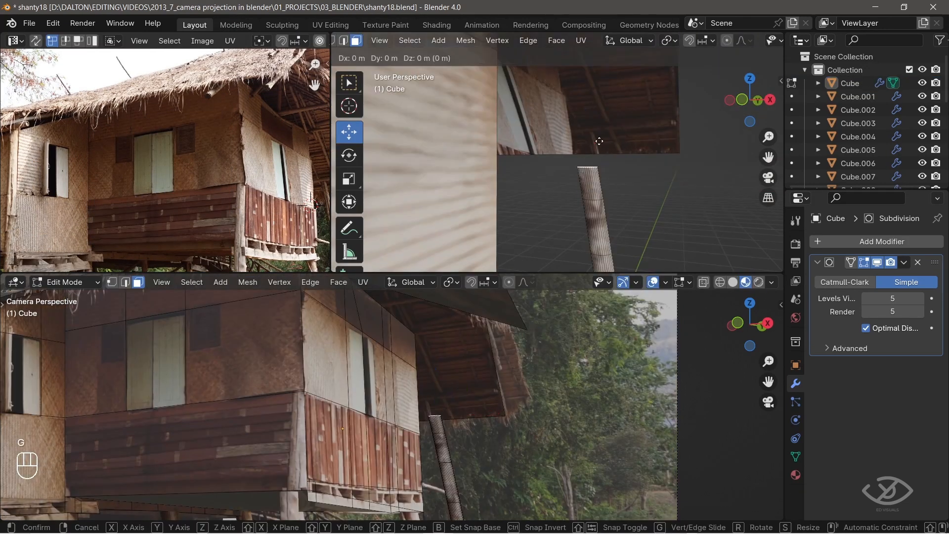
key(z)
click(599, 45)
shift+middle_drag(598, 47, 553, 92)
drag(590, 111, 582, 112)
key(g)
key(z)
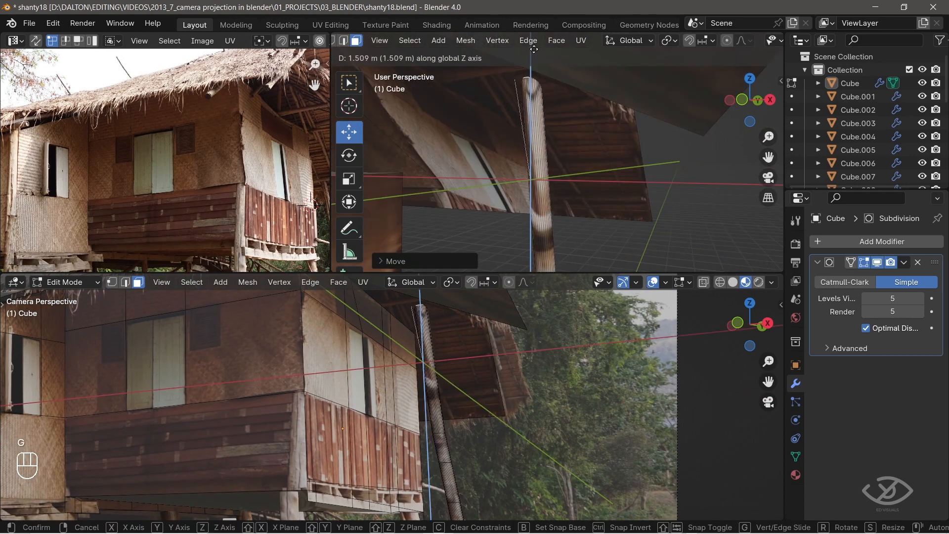
click(535, 54)
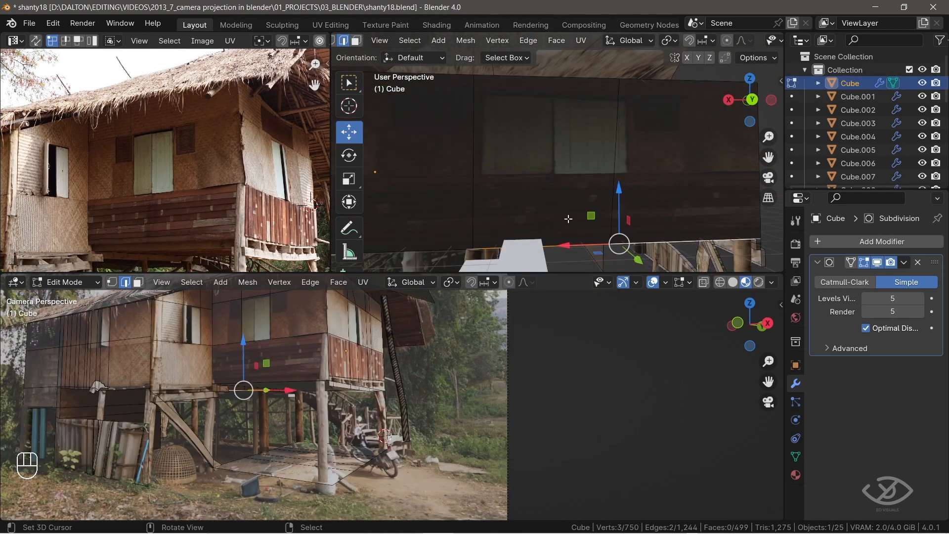
Add a vertical loop cut through the window on the wall above the stairs and adjust its vertices along X
click(547, 85)
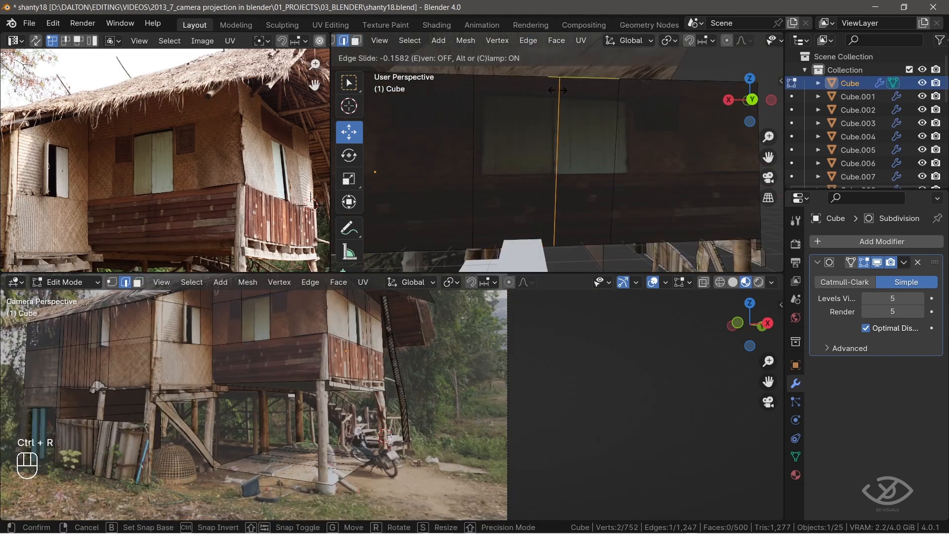
click(555, 91)
key(1)
key(g)
key(x)
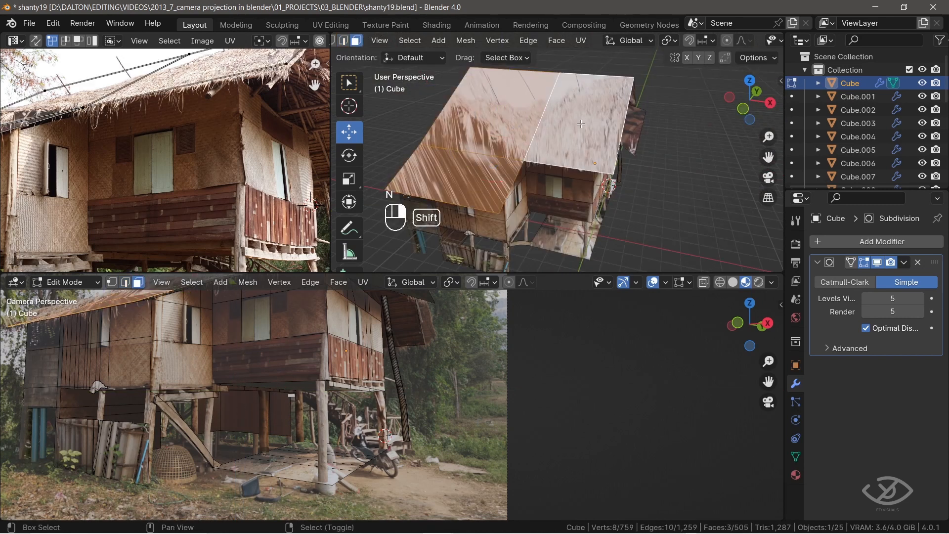
Project the UVs of the three front roof slope faces and shrink and move them onto the dark woven panel above the fence in the photo
key(u)
click(529, 207)
key(a)
scroll(261, 230, down, 4)
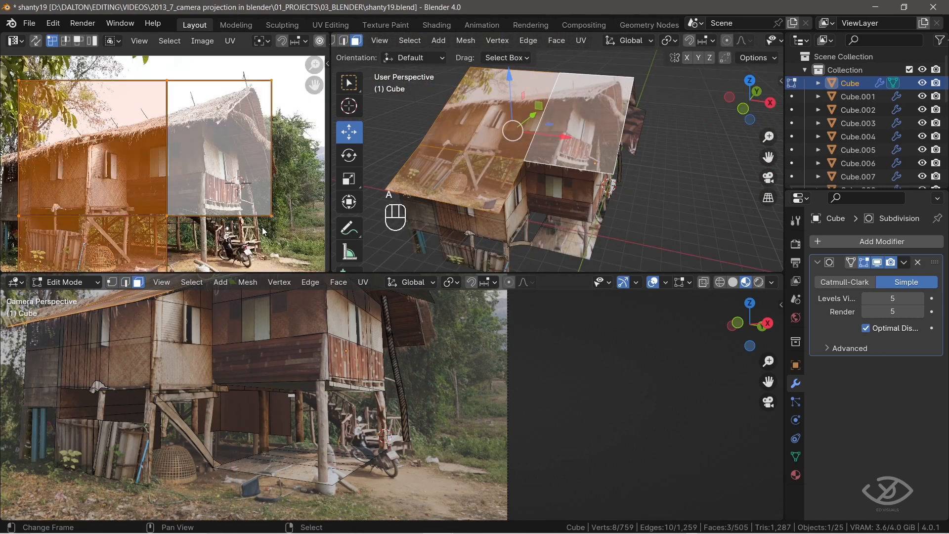
key(s)
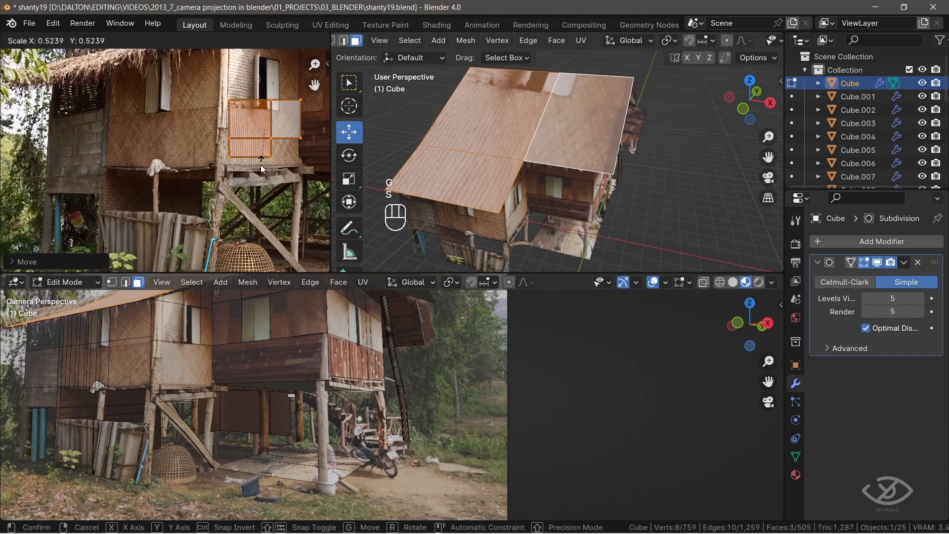
click(261, 169)
key(g)
click(146, 228)
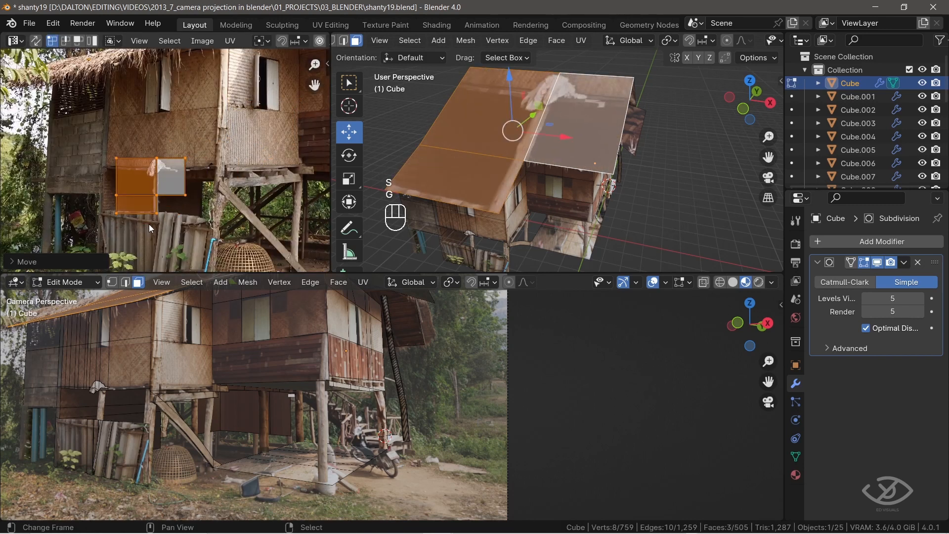
key(g)
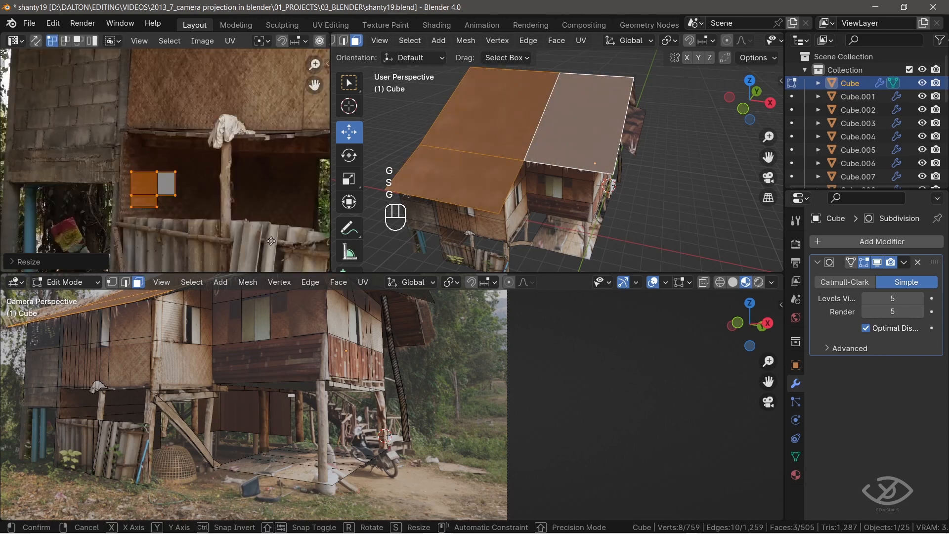
click(276, 224)
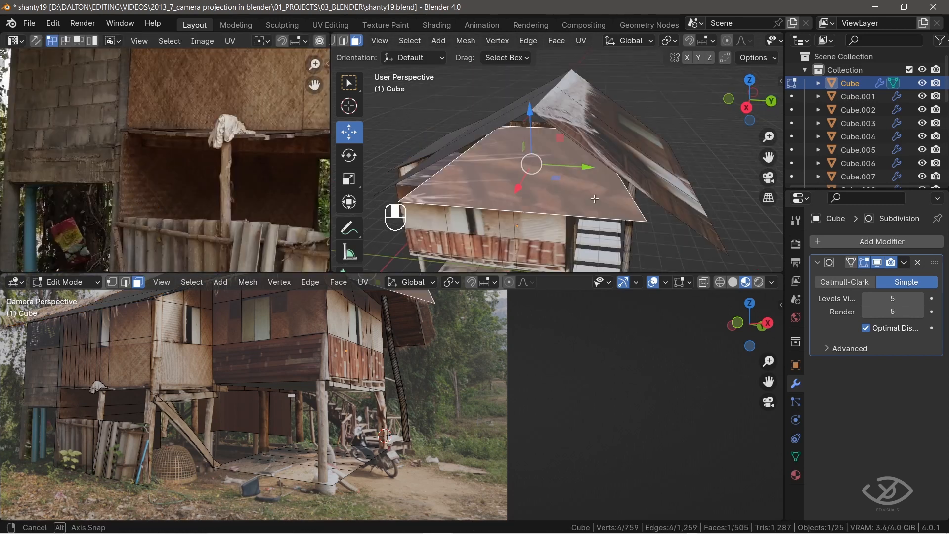
Project the gable-end roof face's UVs from the view and scale and move them onto the dark woven panel in the photo
key(u)
click(595, 197)
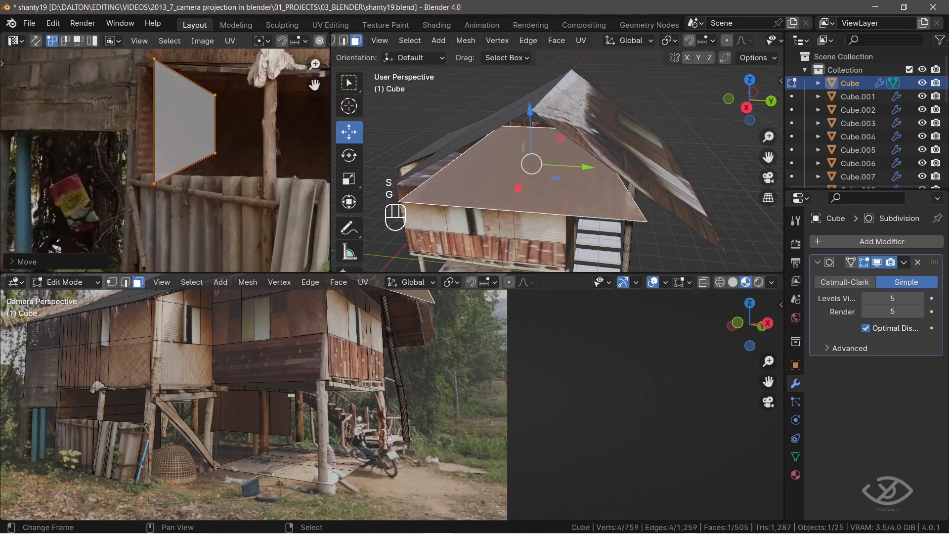
key(Tab)
Project the UVs of the two rear roof slope faces from the view and scale and move them onto the dark woven panel
key(Tab)
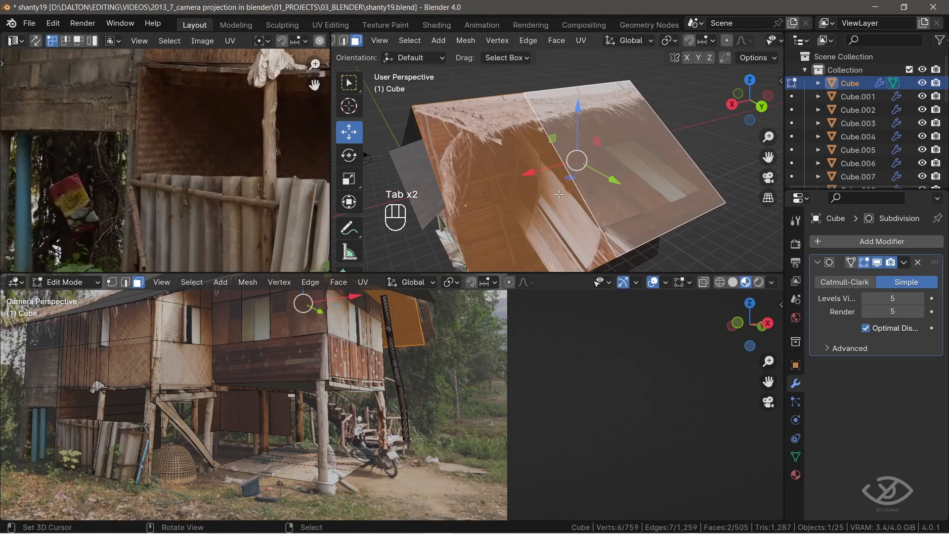
key(u)
click(569, 185)
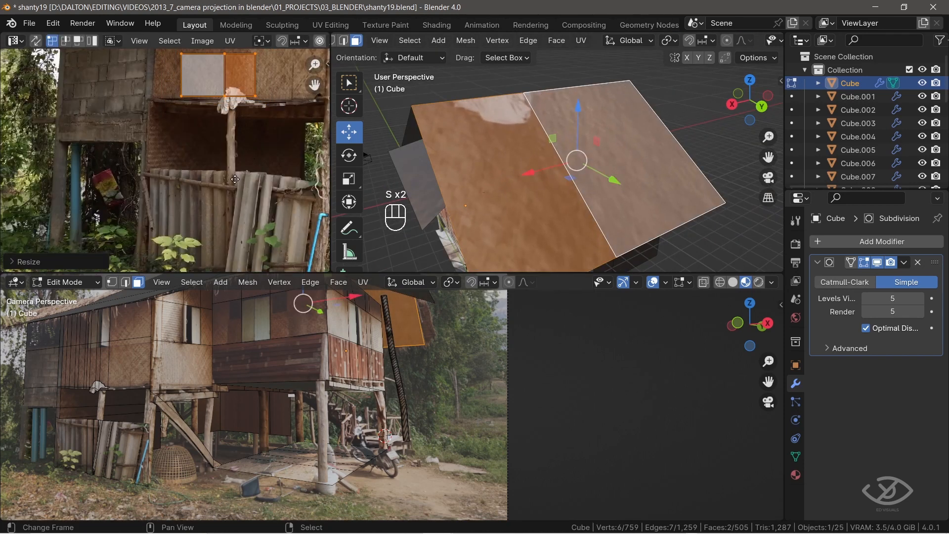
key(g)
click(217, 148)
key(s)
click(213, 148)
key(Tab)
Import shanty textures1.png as an image plane
middle_drag(566, 200, 437, 199)
key(shift+a)
mouse_move(438, 198)
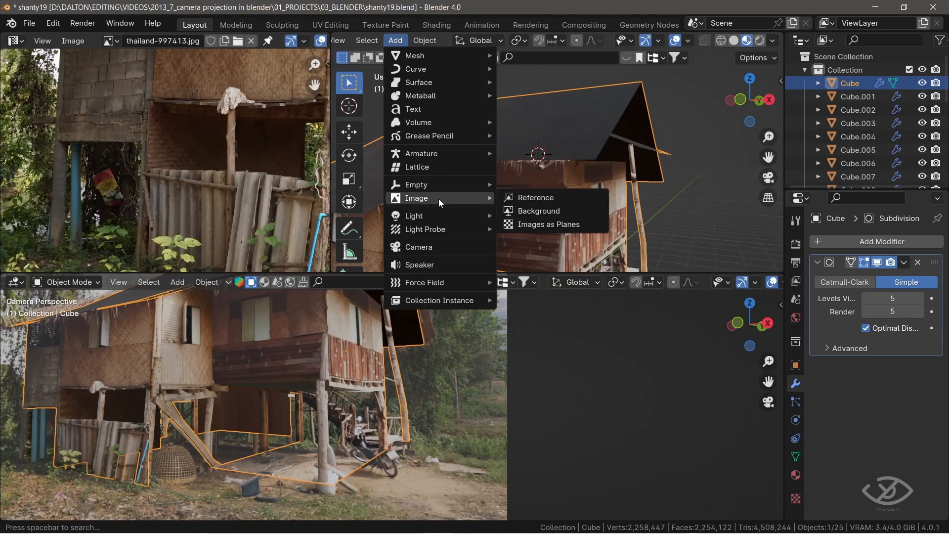
click(548, 226)
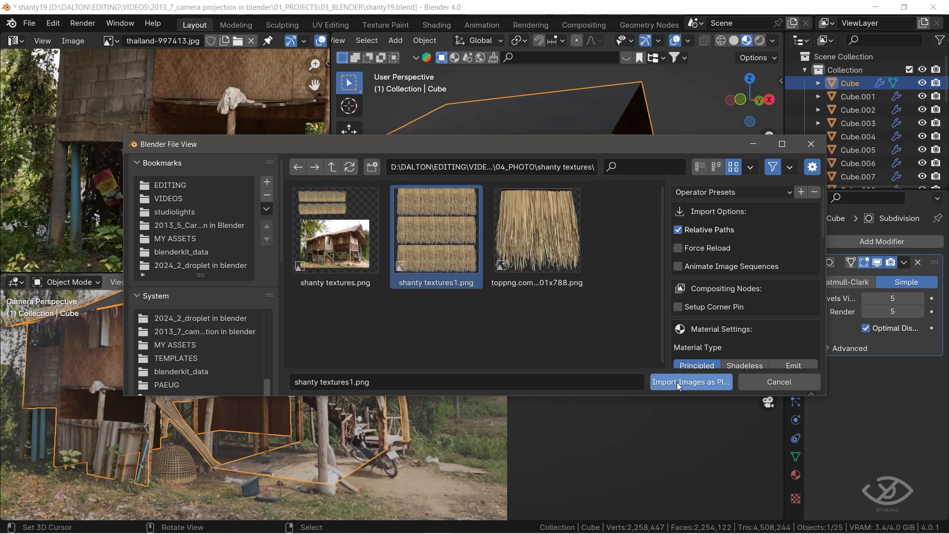
click(677, 386)
Raise the imported thatch image plane above the roof and stretch it along the X axis
key(g)
key(z)
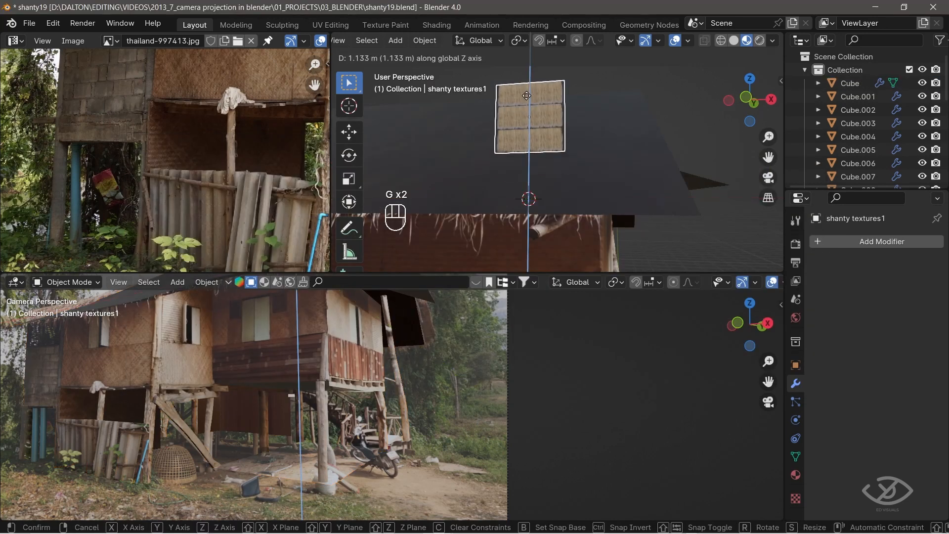
key(s)
key(x)
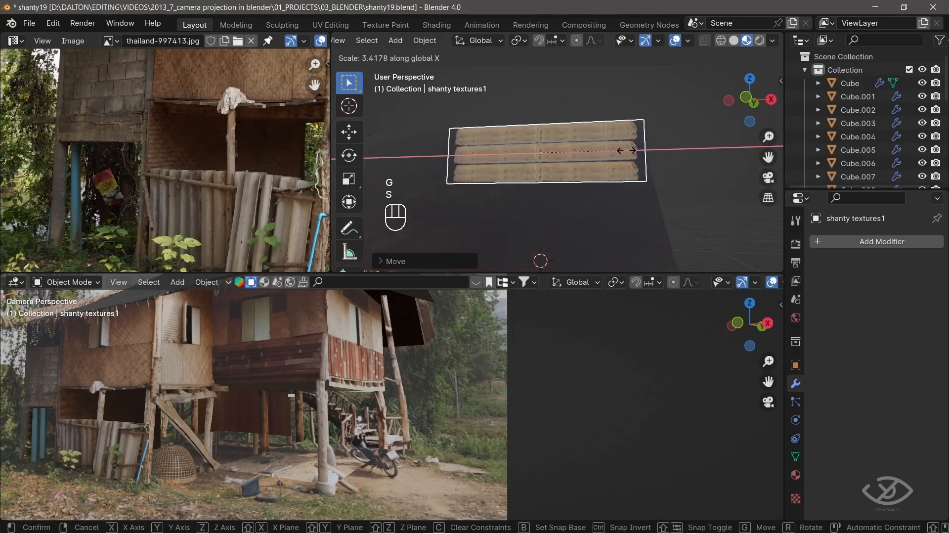
click(655, 151)
key(s)
key(x)
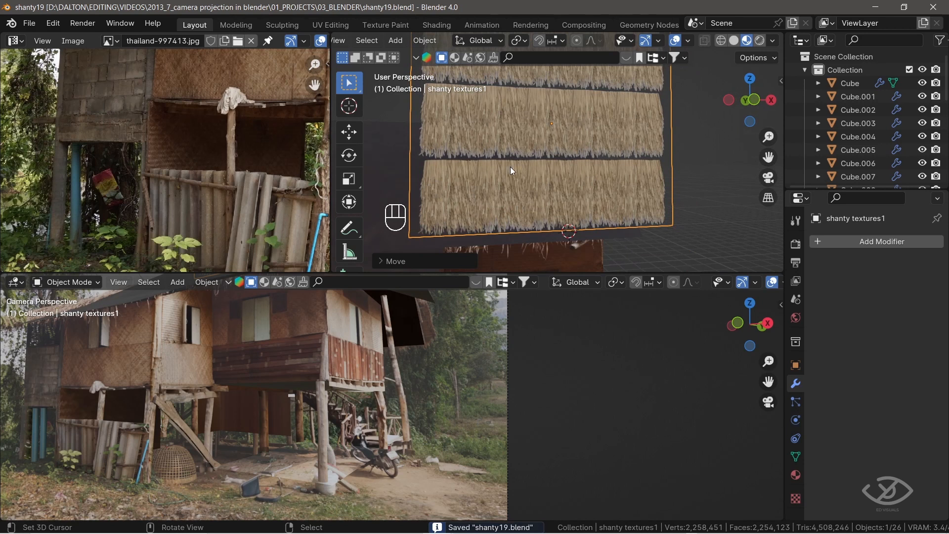
Add a horizontal loop cut to the thatch plane and align it with the gap above the lowest thatch row
key(Tab)
scroll(511, 167, up, 2)
key(ctrl+r)
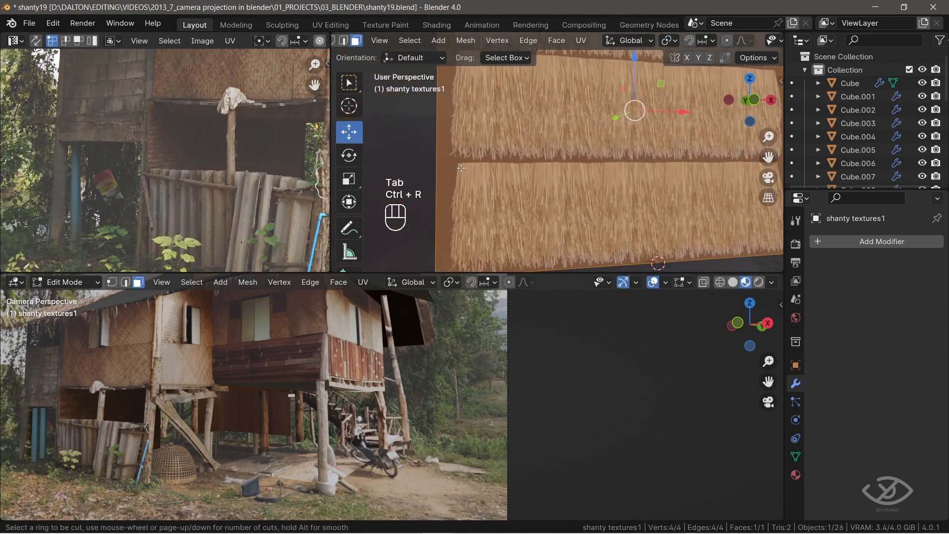
click(436, 162)
click(526, 163)
key(g)
key(z)
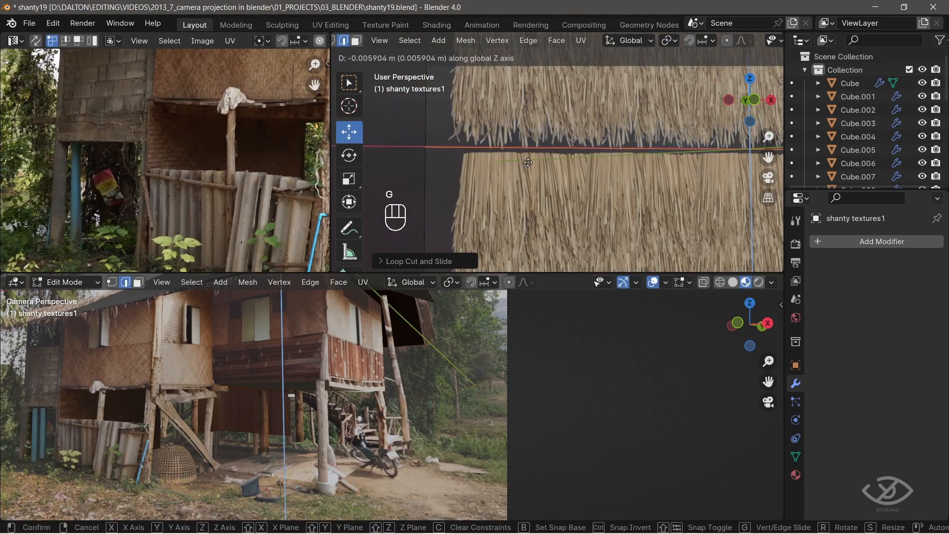
click(528, 167)
Delete the thatch plane's upper face so only the lowest thatch row is left
scroll(529, 163, down, 3)
key(3)
click(545, 89)
shift+middle_drag(543, 89, 478, 201)
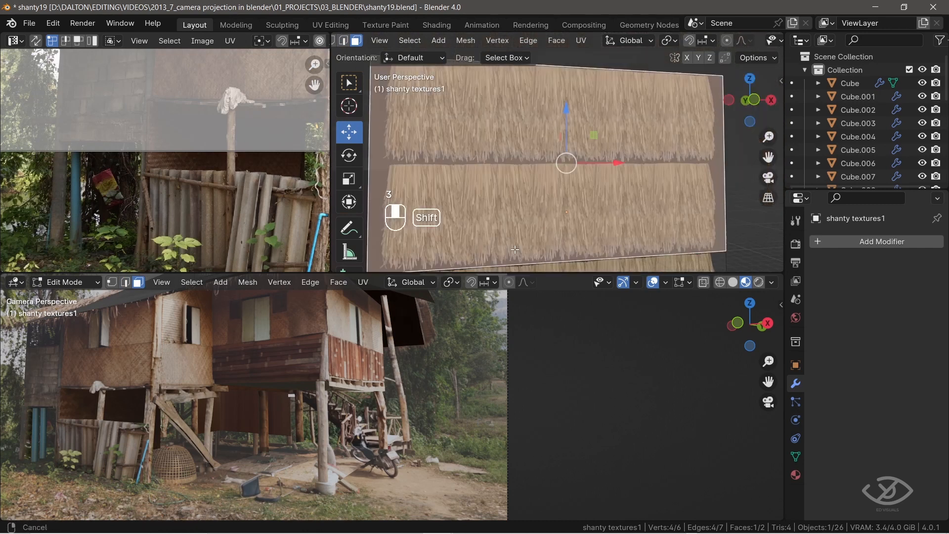
key(p)
key(x)
click(461, 214)
Subdivide the remaining thatch strip face repeatedly into a dense grid
scroll(562, 214, down, 2)
shift+middle_drag(562, 214, 564, 148)
right_click(540, 161)
key(ctrl+shift+z)
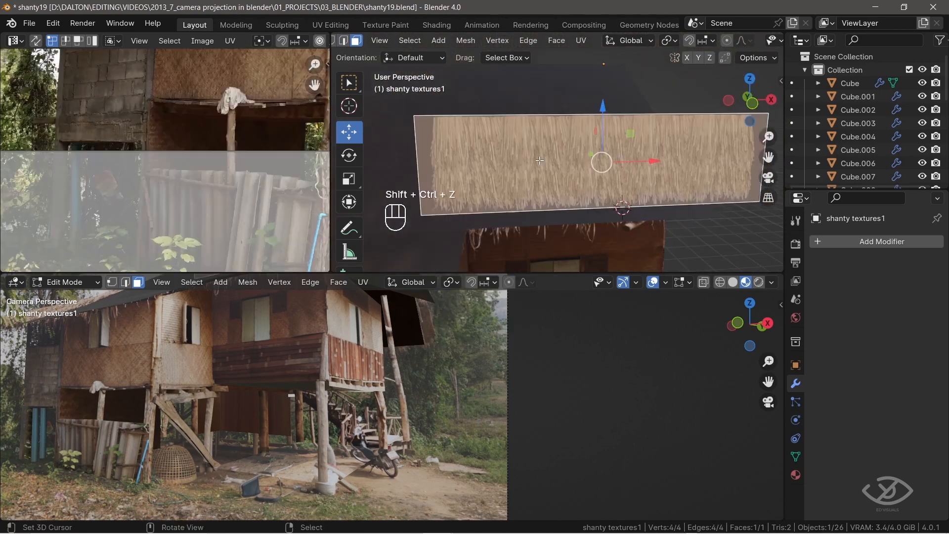
key(w)
click(523, 161)
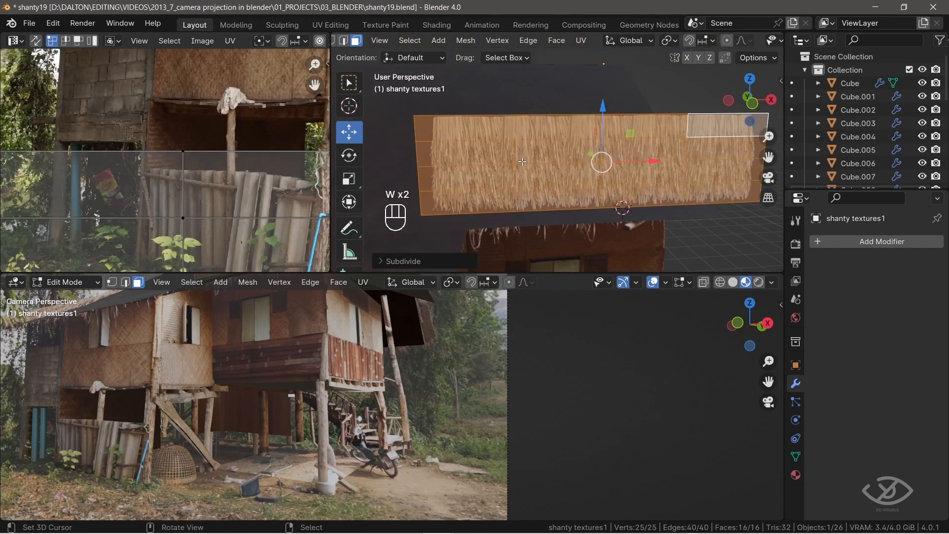
key(w)
click(523, 162)
key(1)
scroll(522, 162, up, 3)
middle_drag(523, 161, 554, 170)
shift+middle_drag(540, 173, 529, 225)
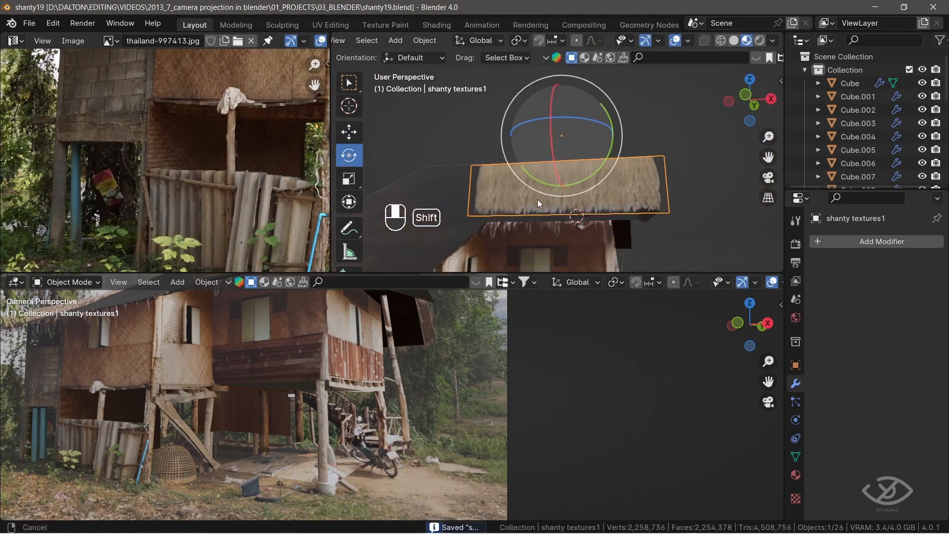
Set the thatch strip's origin to its geometry, tilt it to match the front roof slope and lower it onto the roof
click(436, 42)
click(585, 77)
drag(544, 218, 536, 168)
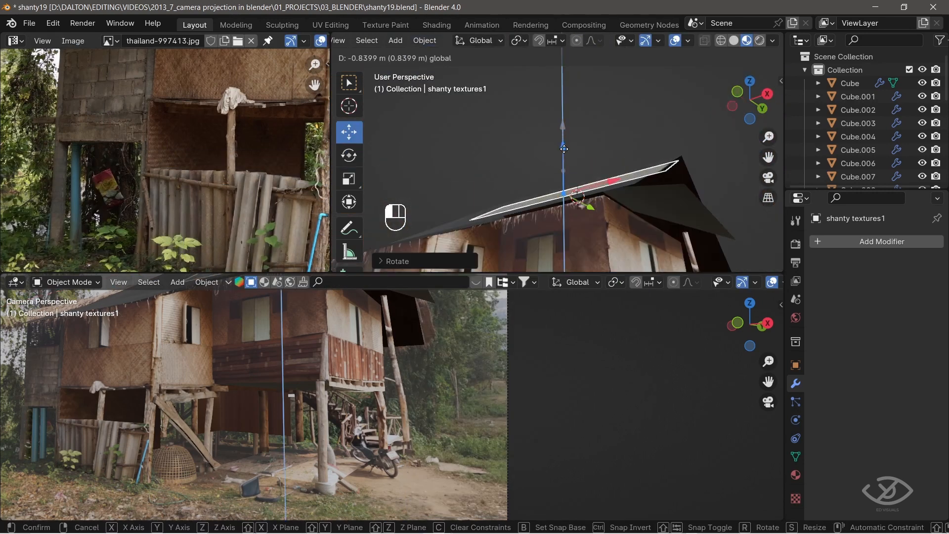
drag(558, 163, 558, 172)
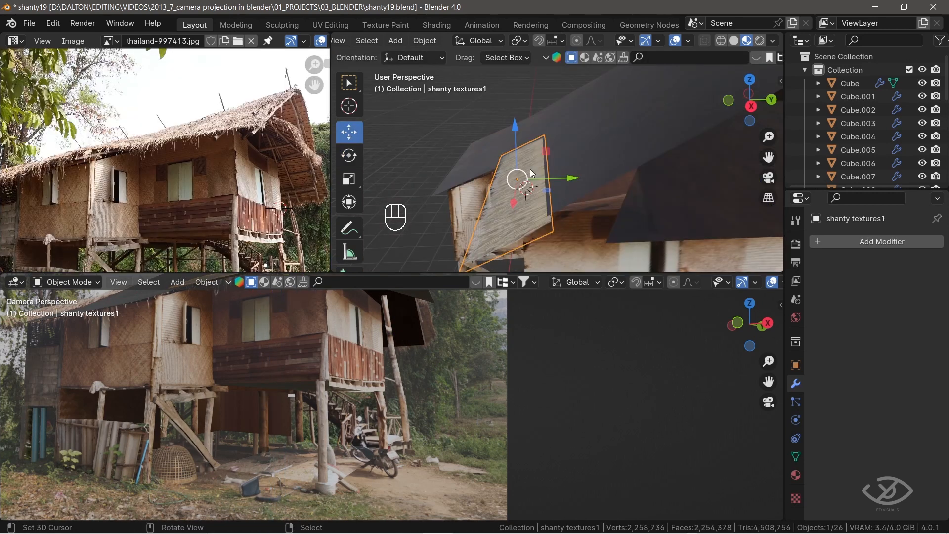
Duplicate the thatch strip up the front roof slope into eight overlapping rows and join them into one panel
key(shift+d)
key(y)
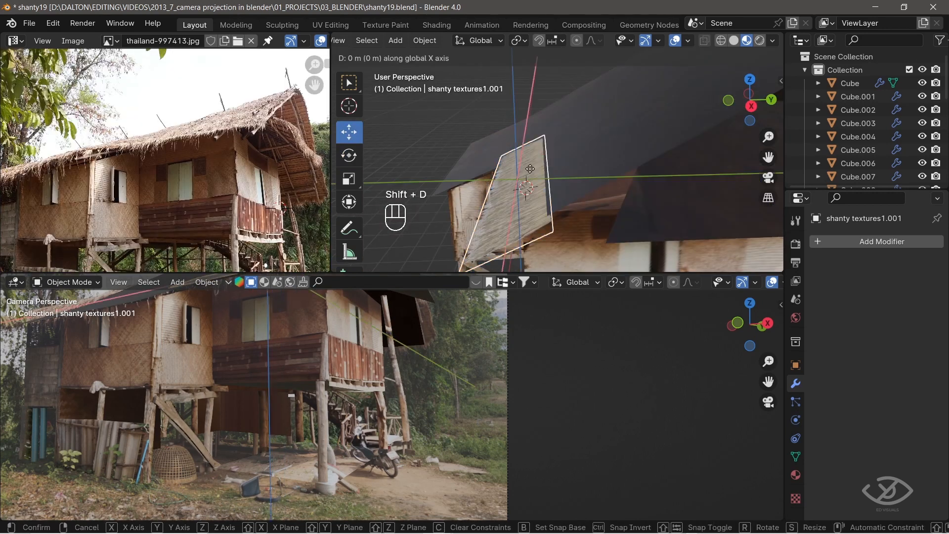
key(shift+d)
key(z)
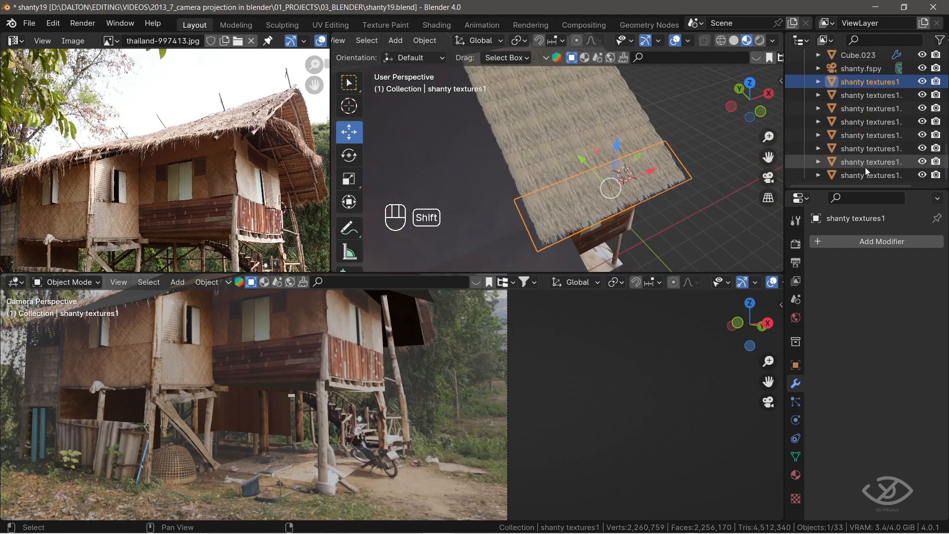
shift+click(867, 172)
key(ctrl+j)
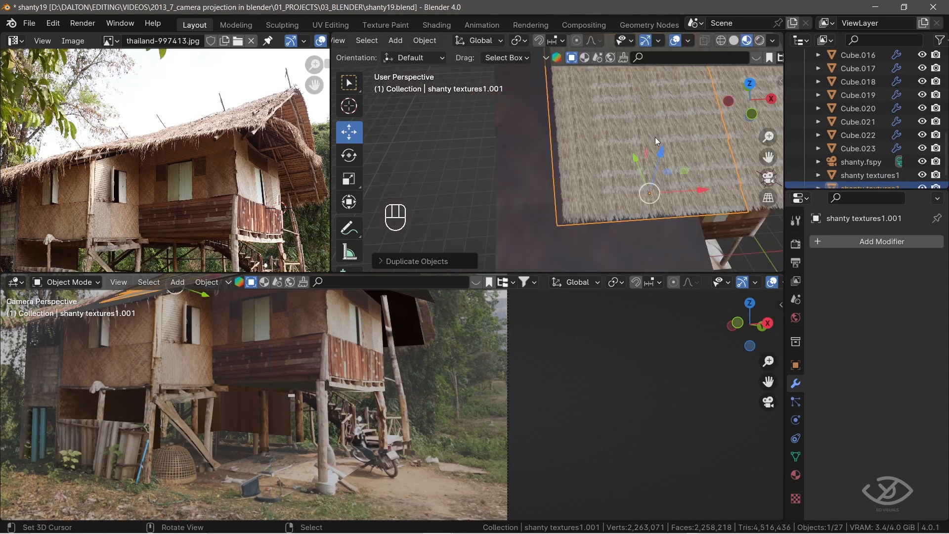
Duplicate the thatch panel, separate one edge strip from the copy and duplicate that strip to cover the remaining part of the front slope
key(shift+d)
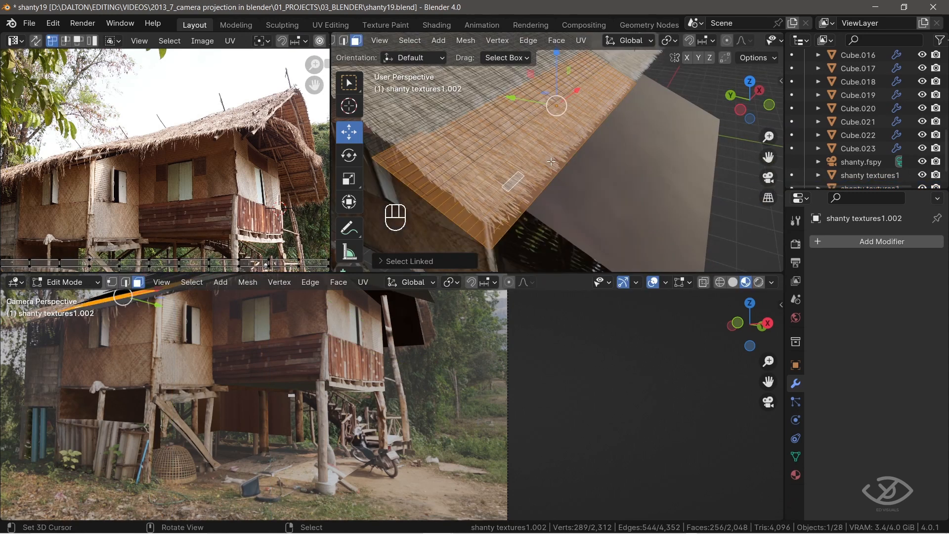
key(p)
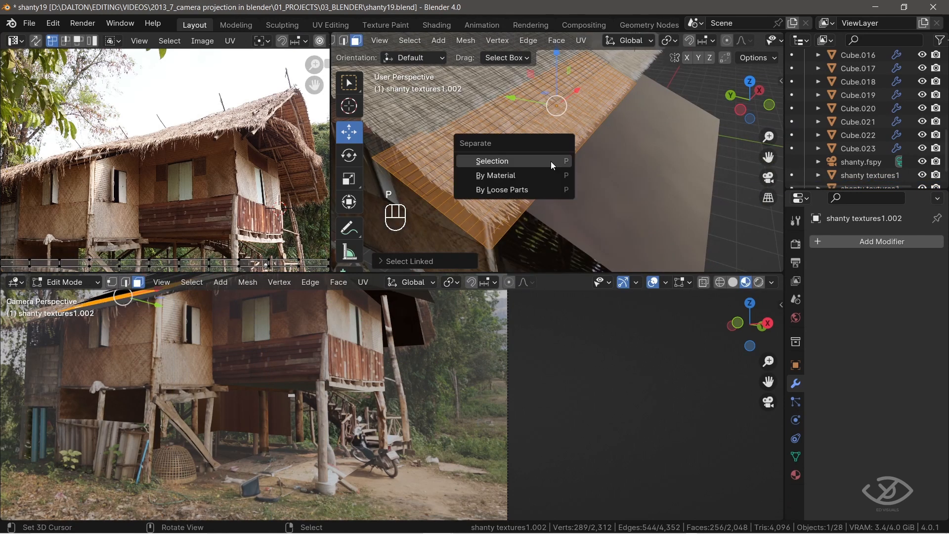
click(552, 163)
key(shift+d)
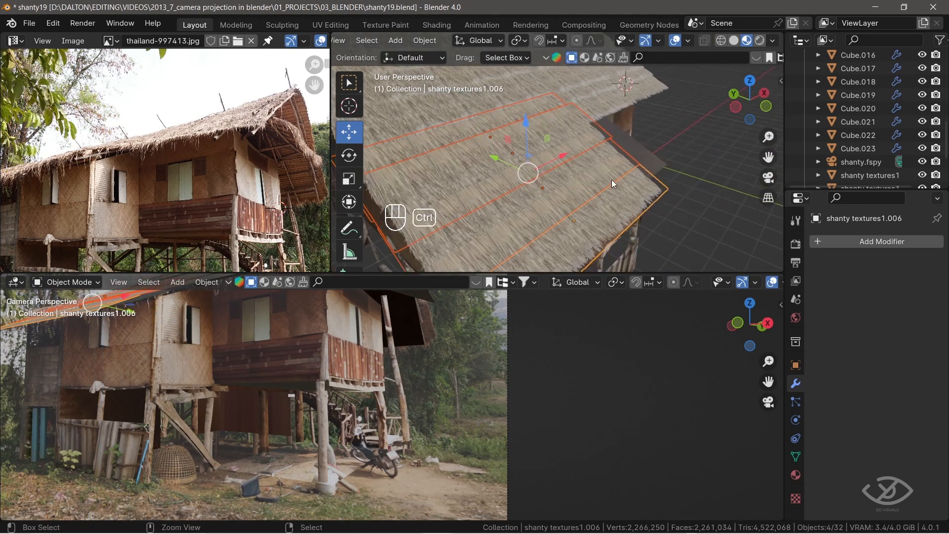
key(shift+d)
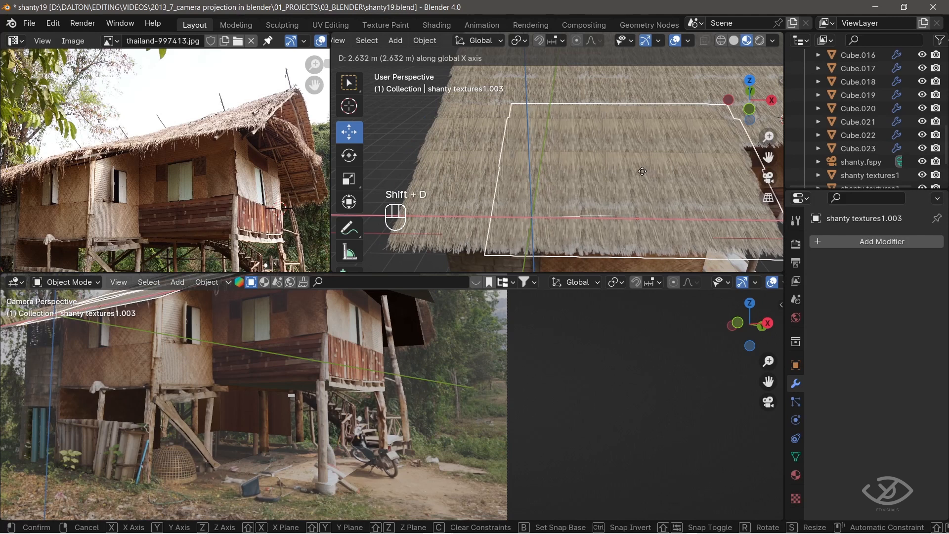
Duplicate a thatch panel, mirror it on the Z axis, and move and rotate the copy about X onto the rear roof slope
key(shift+d)
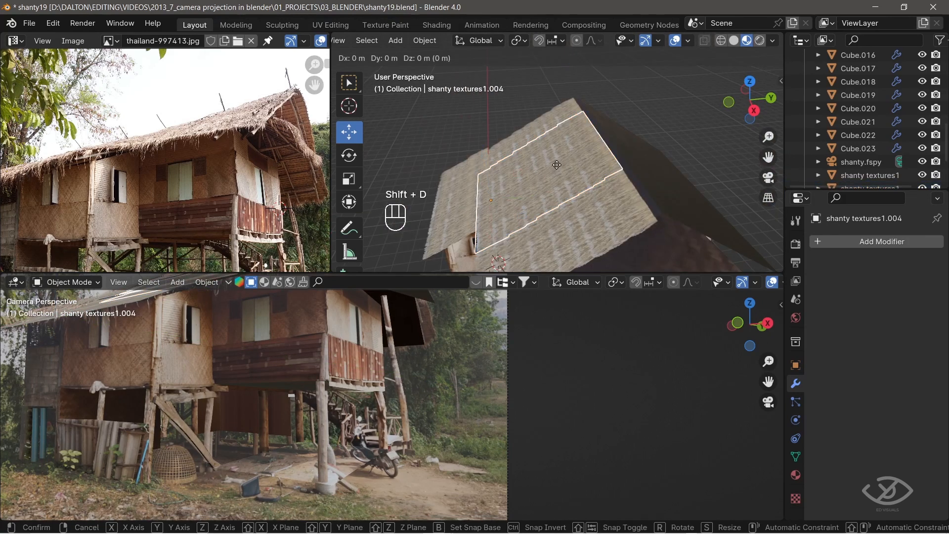
right_click(557, 164)
key(ctrl+m)
key(z)
key(Return)
shift+middle_drag(611, 128, 612, 149)
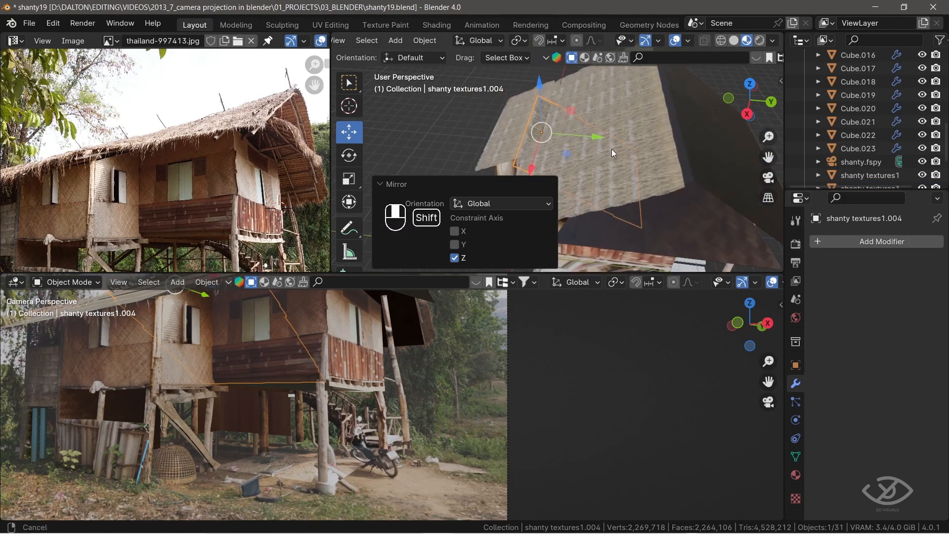
drag(602, 140, 636, 143)
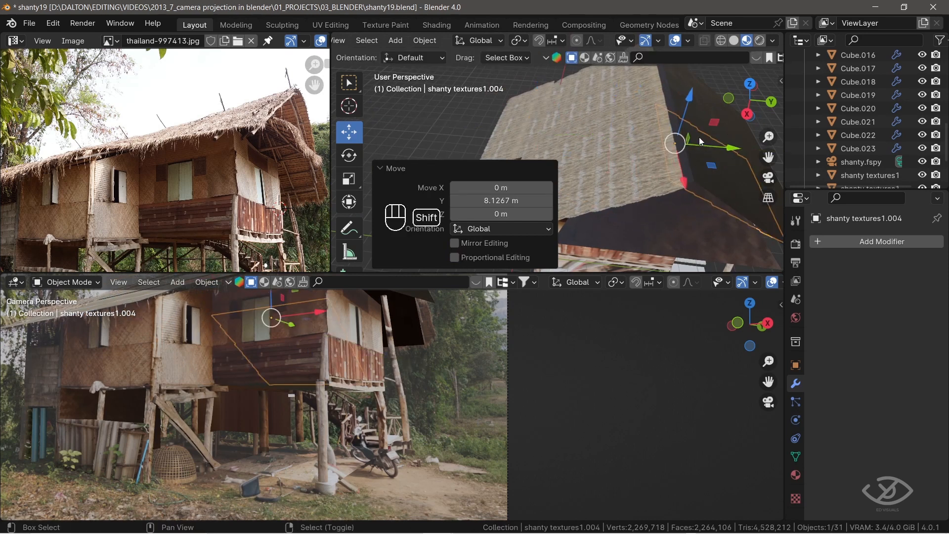
drag(578, 79, 584, 67)
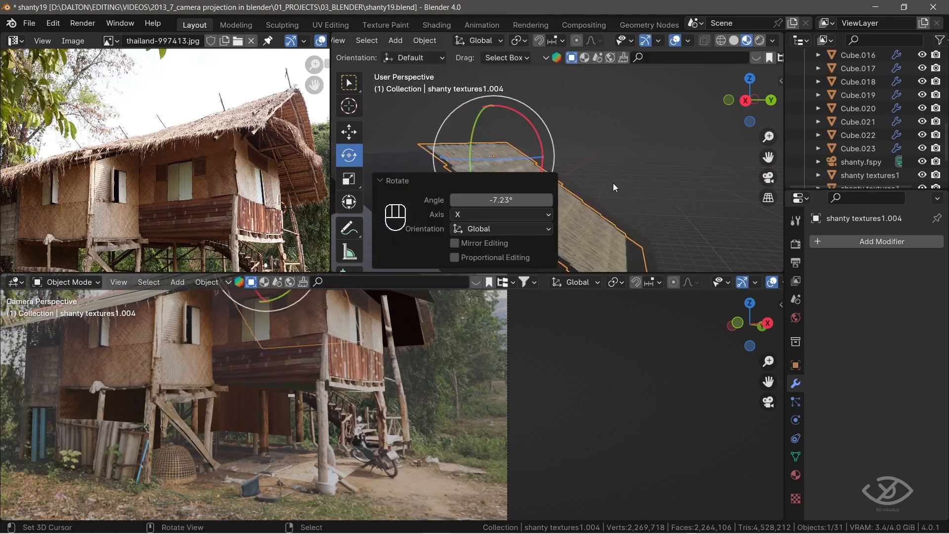
Separate a thatch strip from the rear panel at its lower edge and duplicate it for the rear eave
key(Tab)
key(l)
click(601, 197)
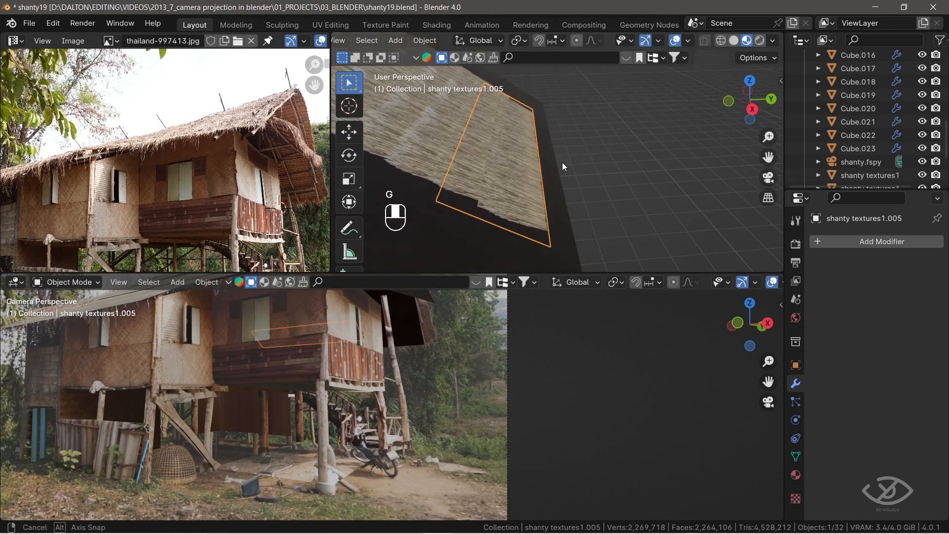
key(shift+d)
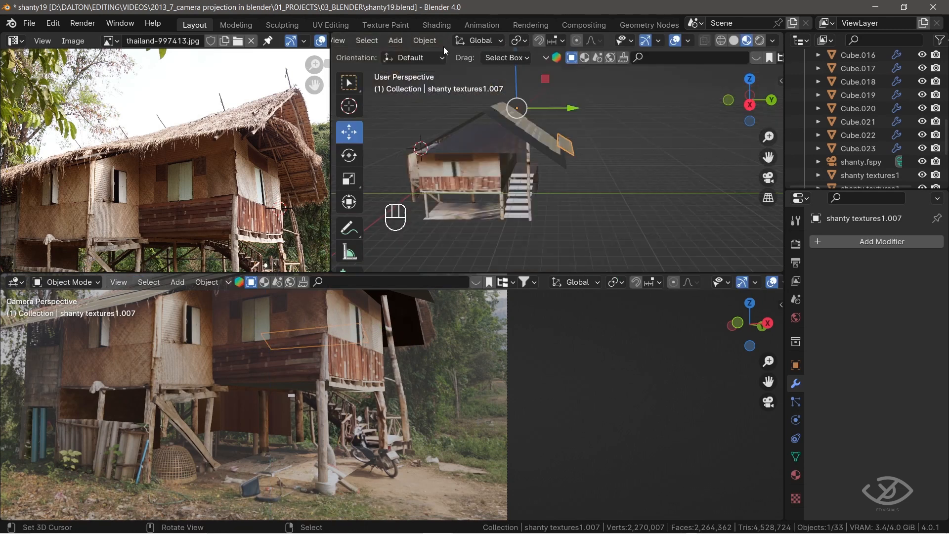
Set the duplicated eave strip's origin to its geometry, rotate it about X and fit it against the lower rear slope
click(426, 41)
mouse_move(477, 75)
click(588, 83)
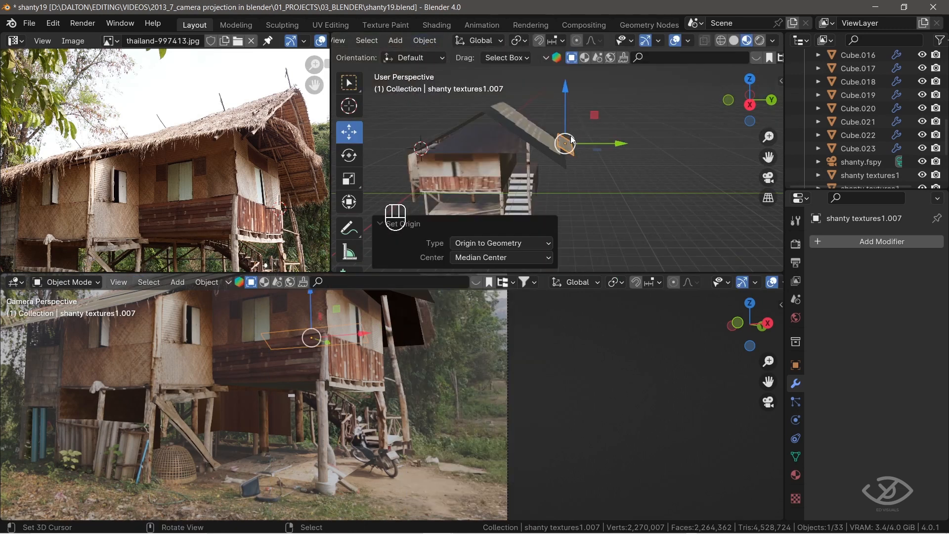
middle_drag(565, 150, 568, 137)
scroll(566, 139, up, 7)
drag(568, 116, 568, 148)
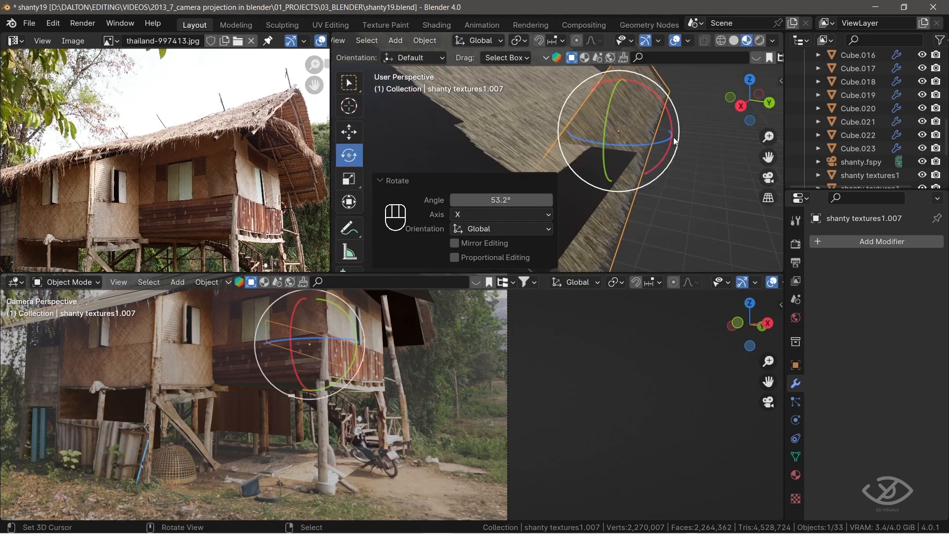
drag(639, 98, 645, 105)
drag(646, 105, 636, 149)
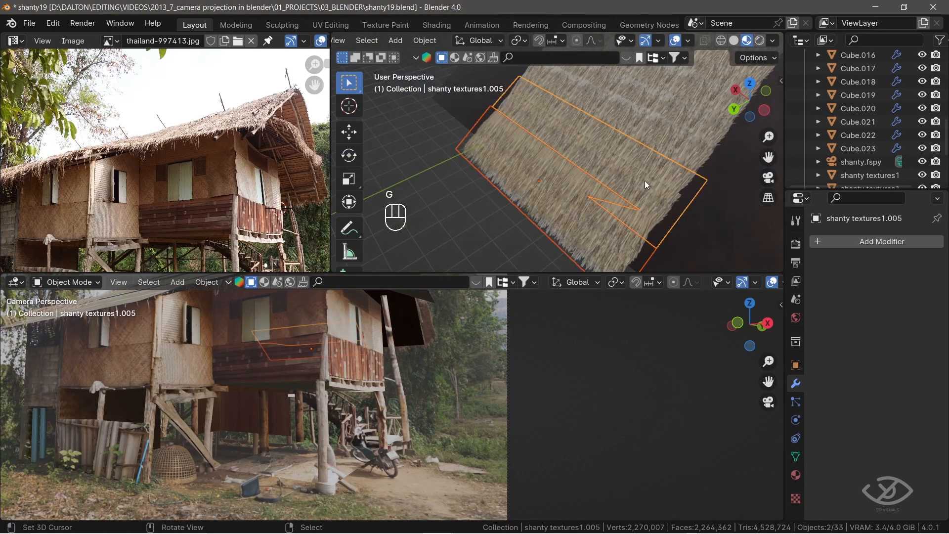
Join the rear slope's thatch pieces into one panel and duplicate it twice along X to cover the whole rear slope
shift+middle_drag(644, 180, 563, 189)
scroll(606, 144, down, 3)
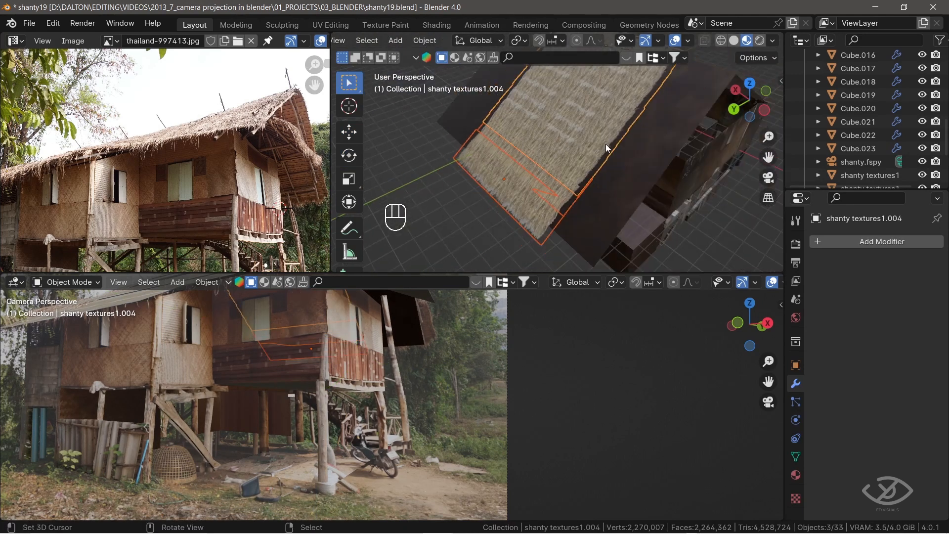
key(ctrl+j)
middle_drag(556, 152, 634, 165)
key(shift+d)
key(x)
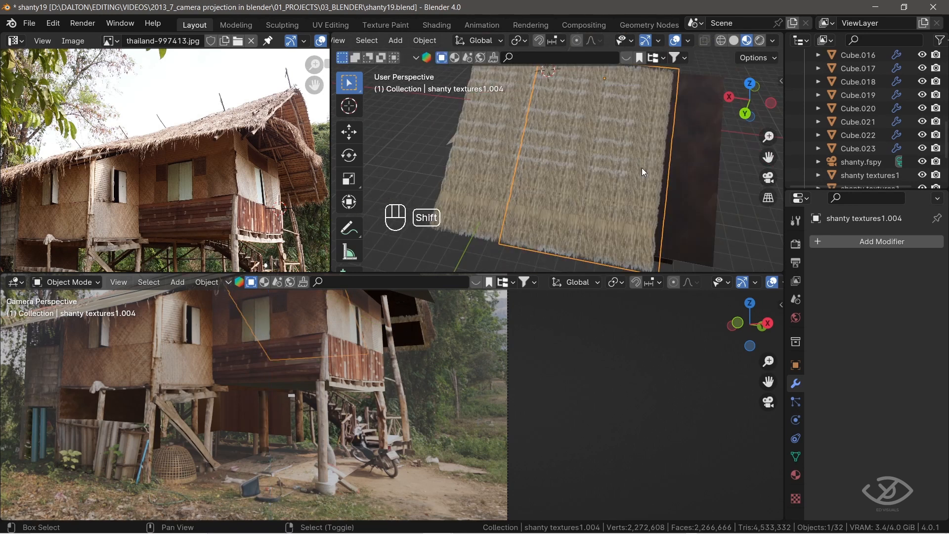
key(shift+d)
key(x)
click(702, 175)
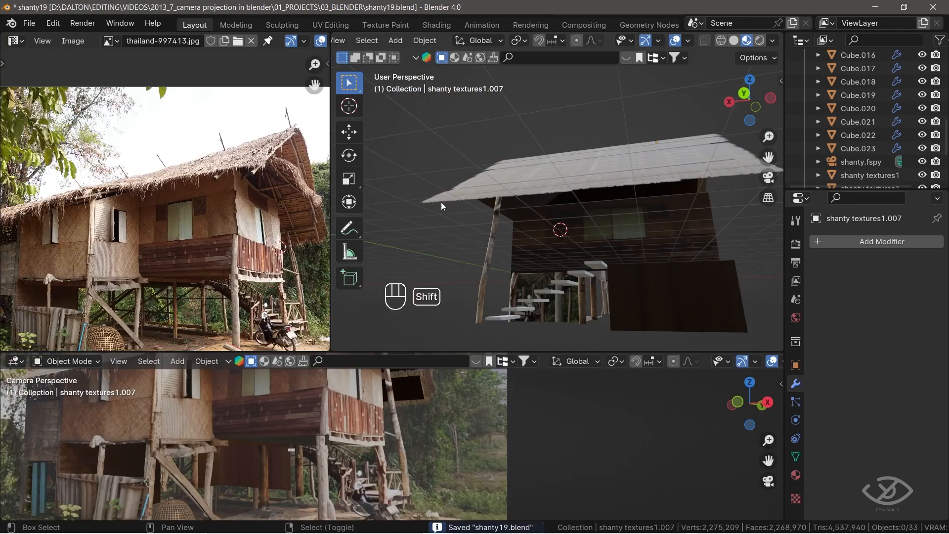
Duplicate the wooden post at the front fence and move the copy above the roof
middle_drag(441, 201, 622, 233)
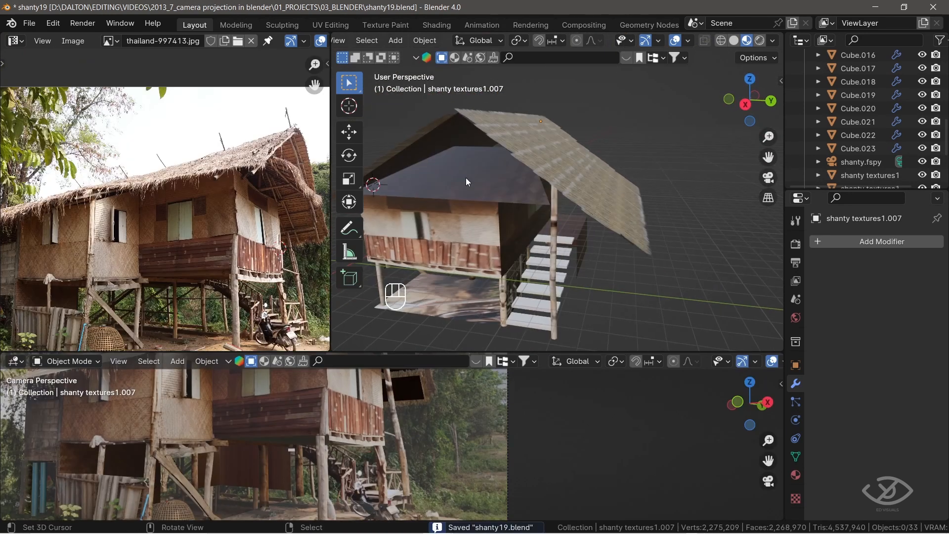
key(shift+d)
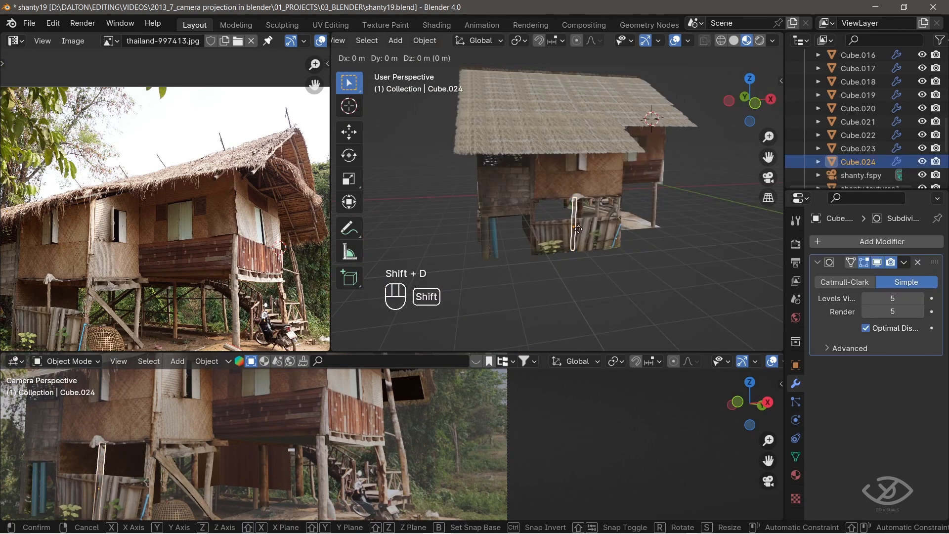
key(z)
click(623, 200)
key(g)
key(z)
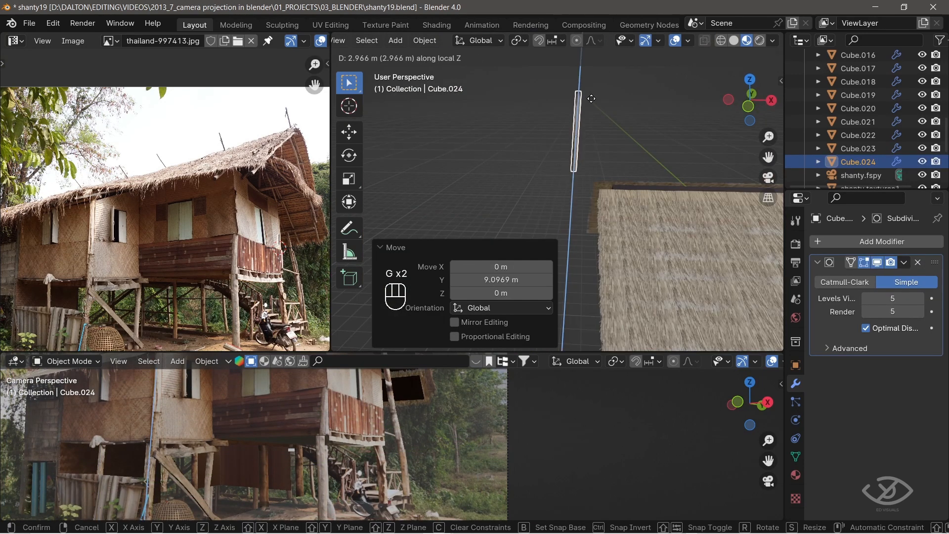
click(624, 98)
Rotate the copied post and scale it into a long ridge pole along the roof's peak
key(r)
click(645, 152)
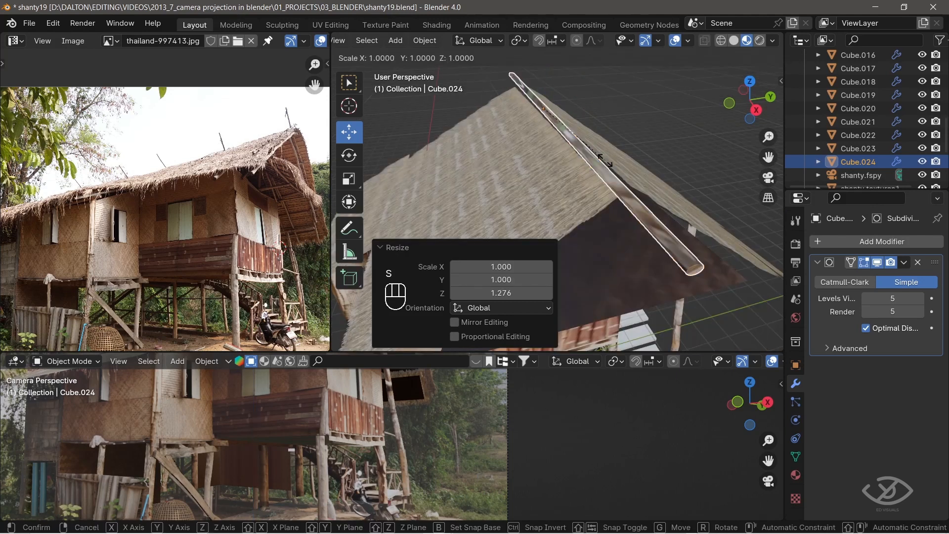
key(s)
key(x)
Select the ridge pole's linked faces and move their UVs onto a wooden post under the house in the photo
key(Tab)
key(l)
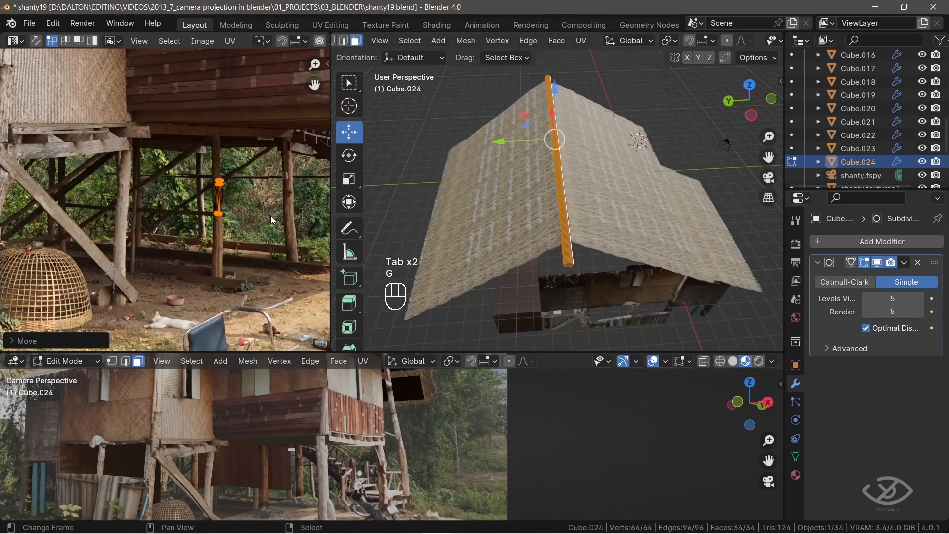
Rotate the ridge pole's UVs and reposition them along the wooden post under the house in the photo
key(r)
key(g)
key(r)
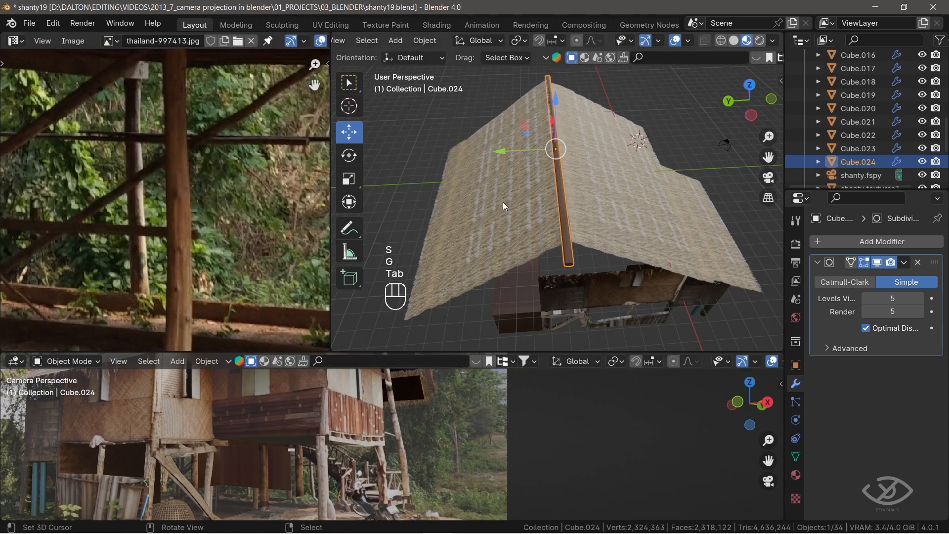
Duplicate the lower front thatch panel, then rotate and move the copy into place below the gable at the stair end
middle_drag(503, 202, 430, 156)
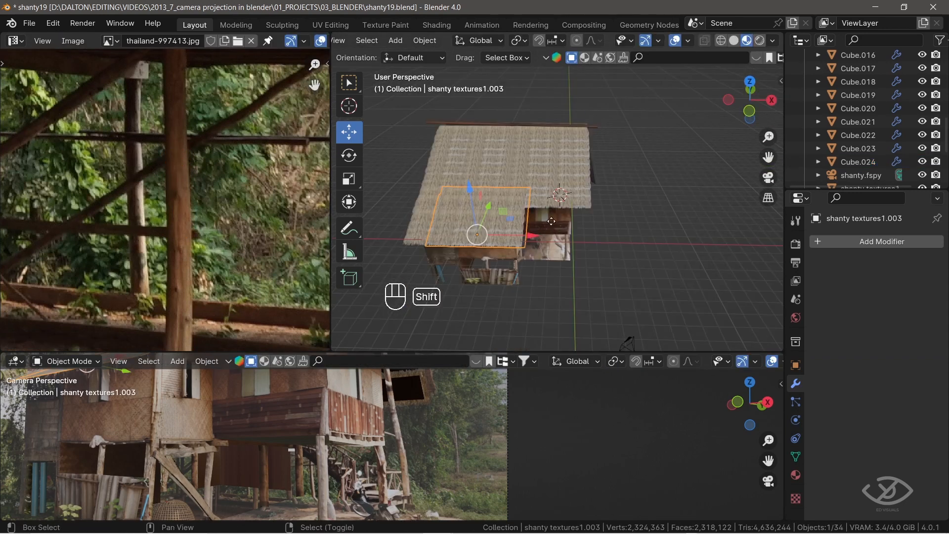
key(shift+d)
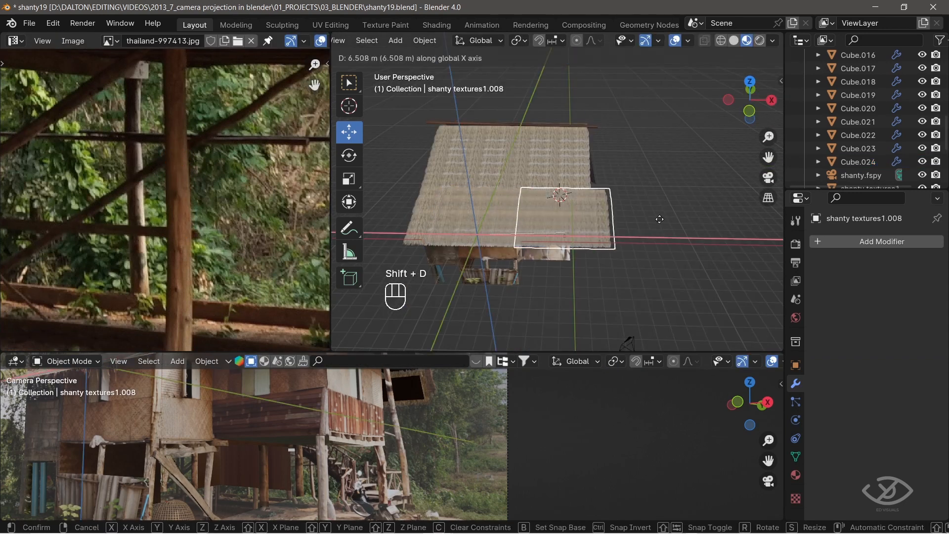
key(r)
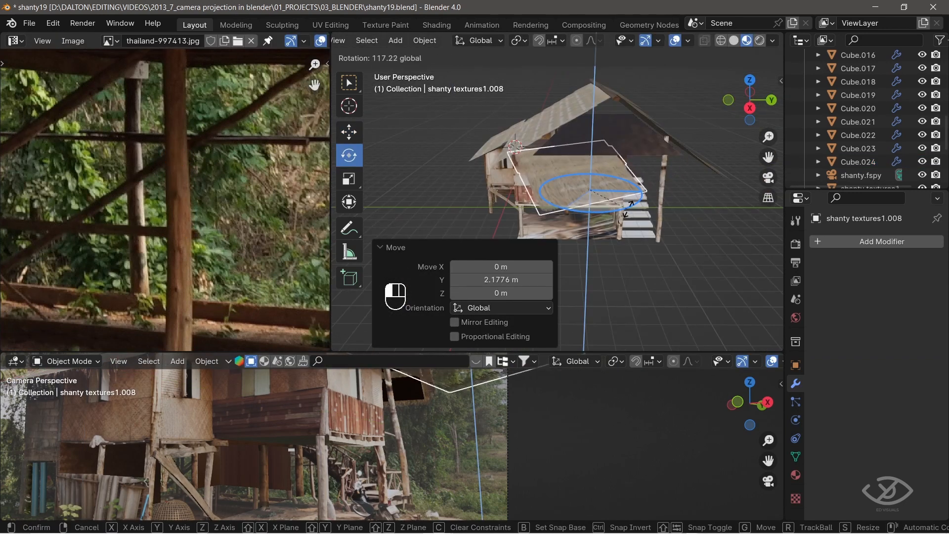
click(612, 213)
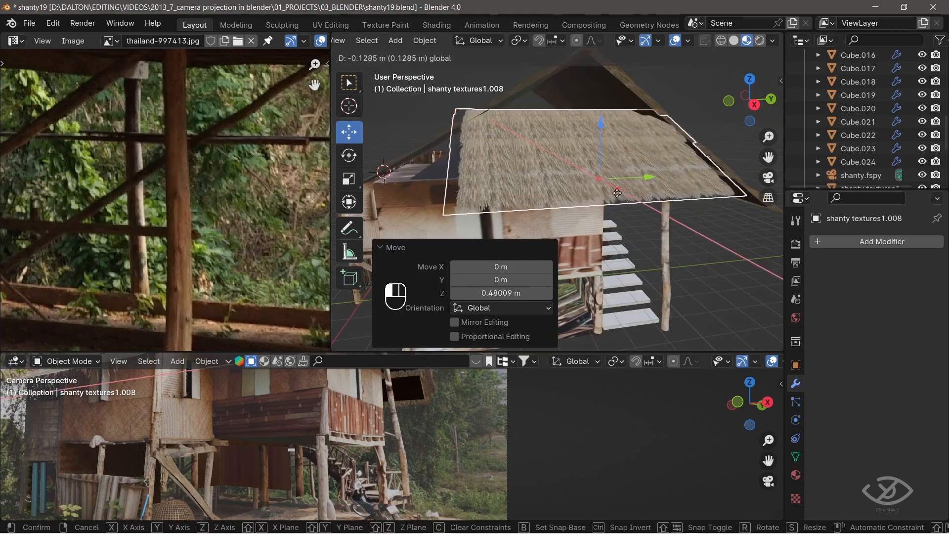
Separate the linked faces of the gable-end panel's lowest thatch strip into their own object
key(Tab)
key(p)
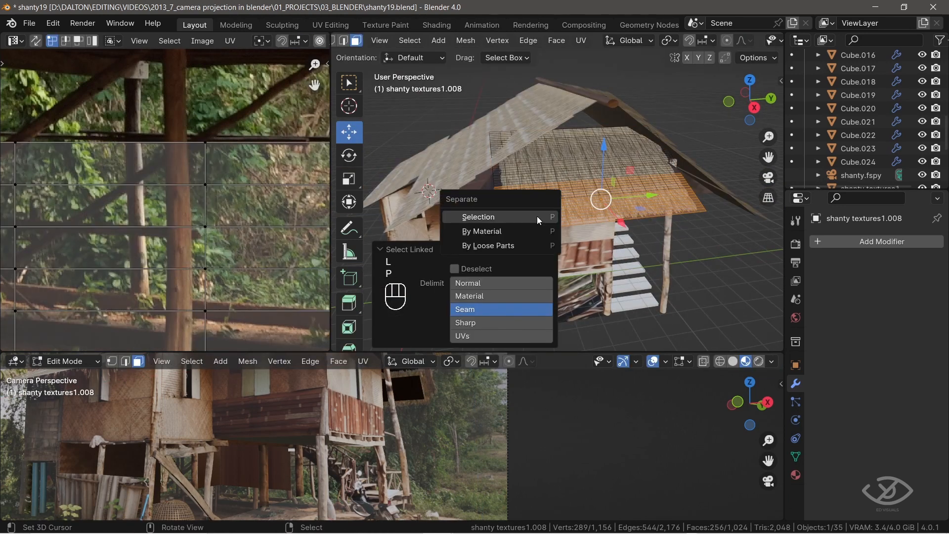
click(537, 216)
Duplicate the separated thatch strip several times and place the copies across and up the gable-end roof to fill its rows
key(Tab)
key(shift+d)
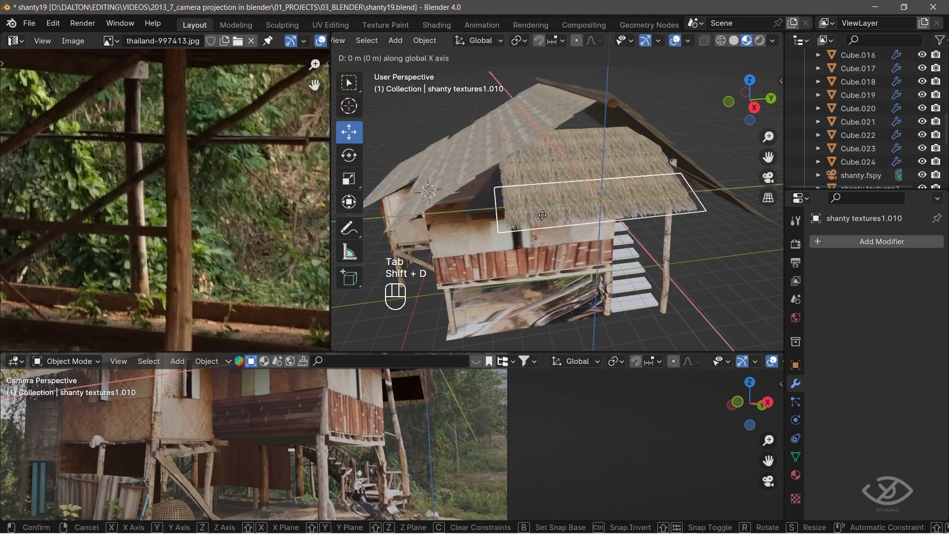
click(500, 218)
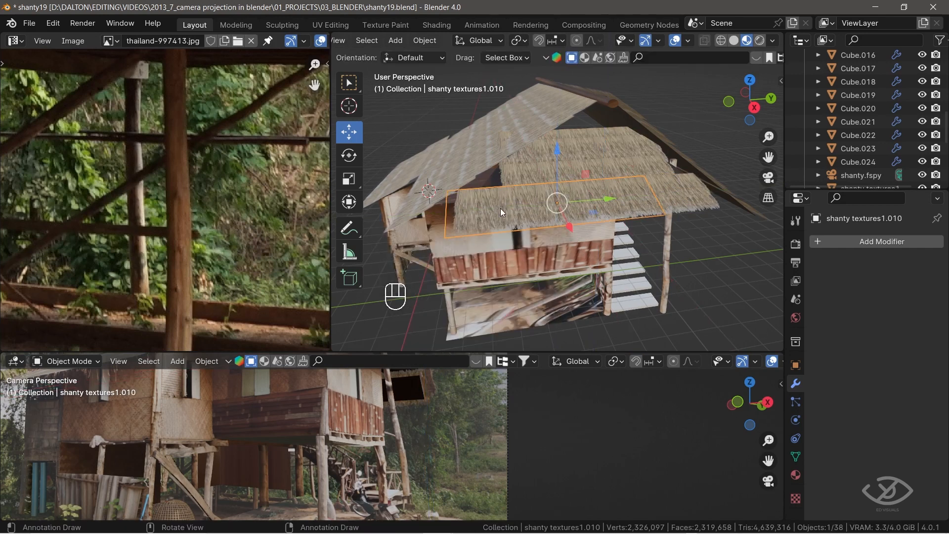
key(shift+d)
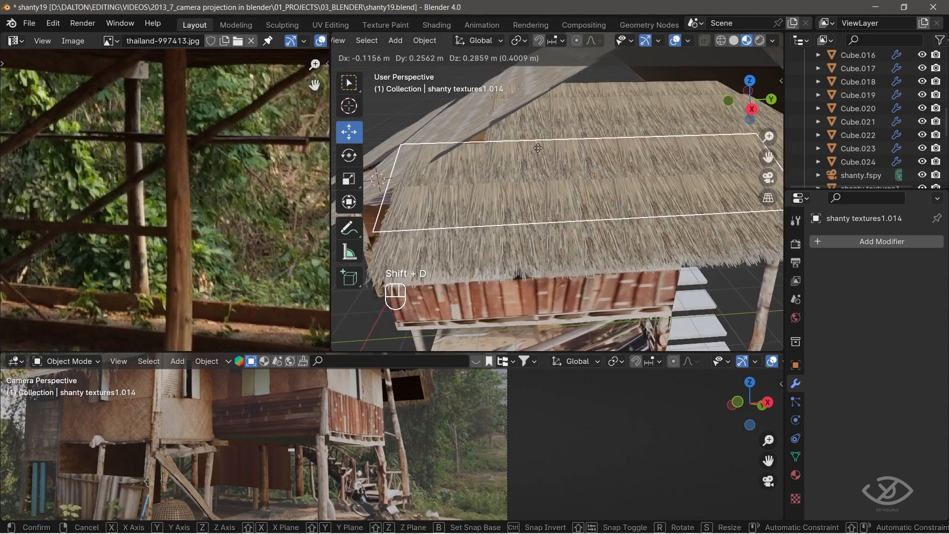
click(569, 135)
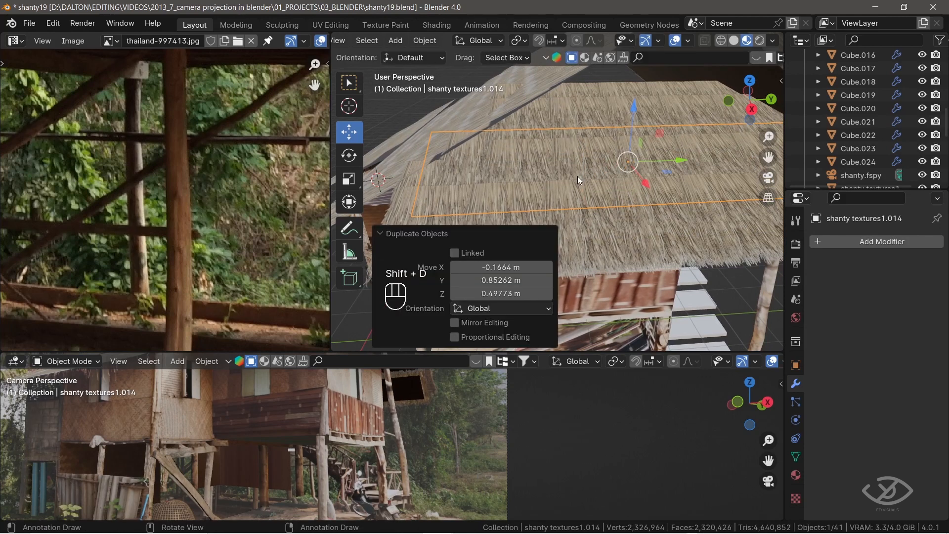
Turn off Scene World lighting in the rendered viewport shading
middle_drag(577, 176, 616, 155)
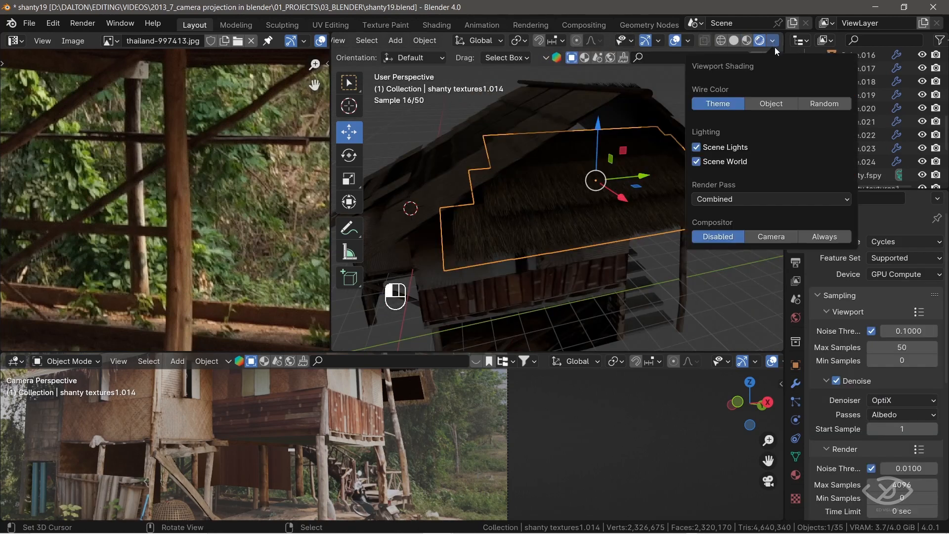
click(696, 161)
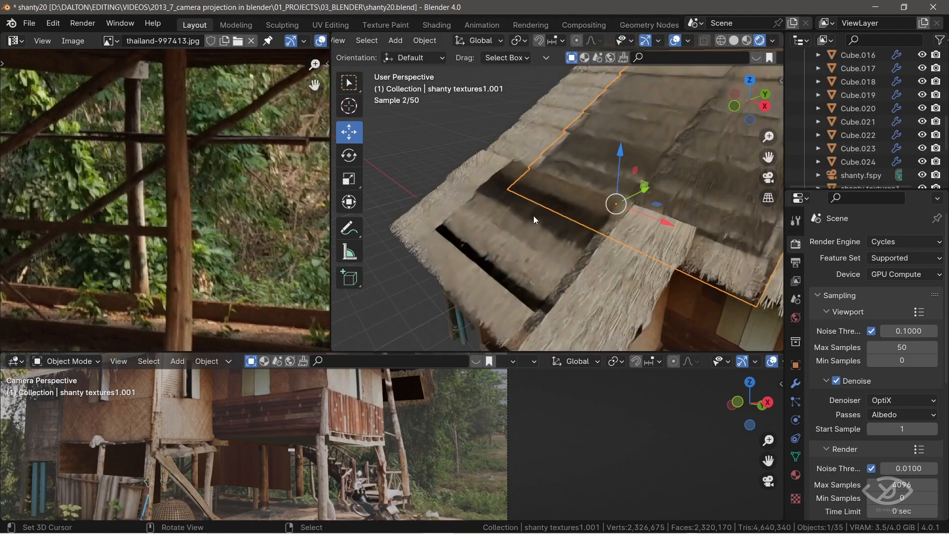
Set the lower corner thatch panel's origin to its geometry and fine-tune the rotation and position of the overlapping roof panels
click(533, 215)
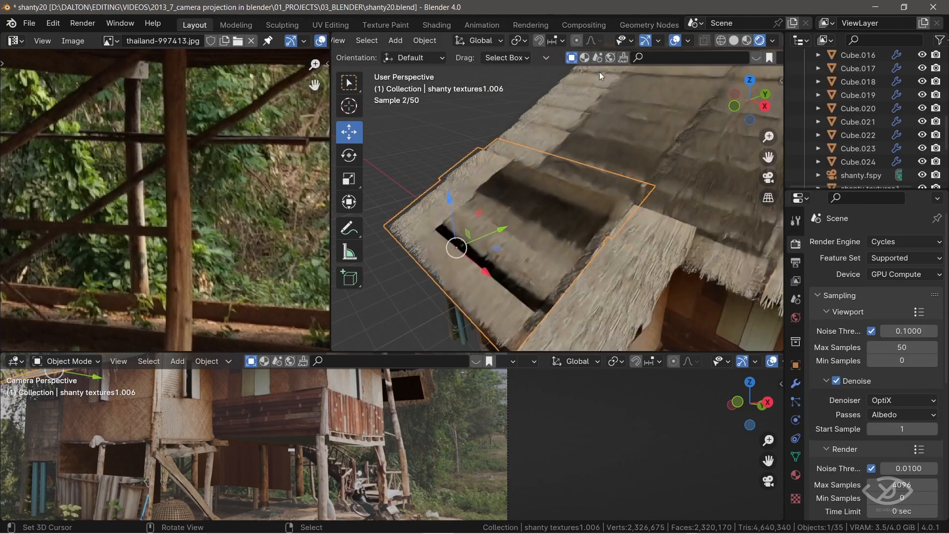
click(437, 43)
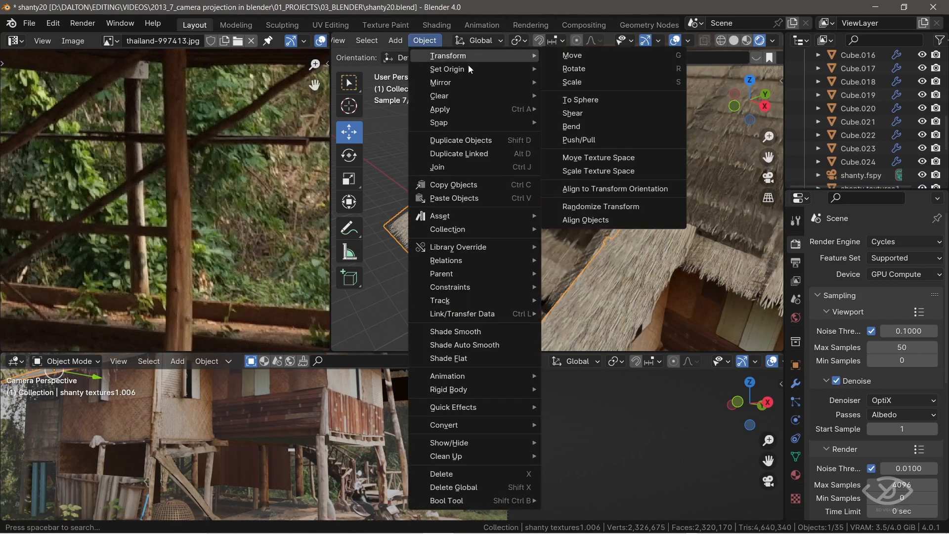
mouse_move(456, 71)
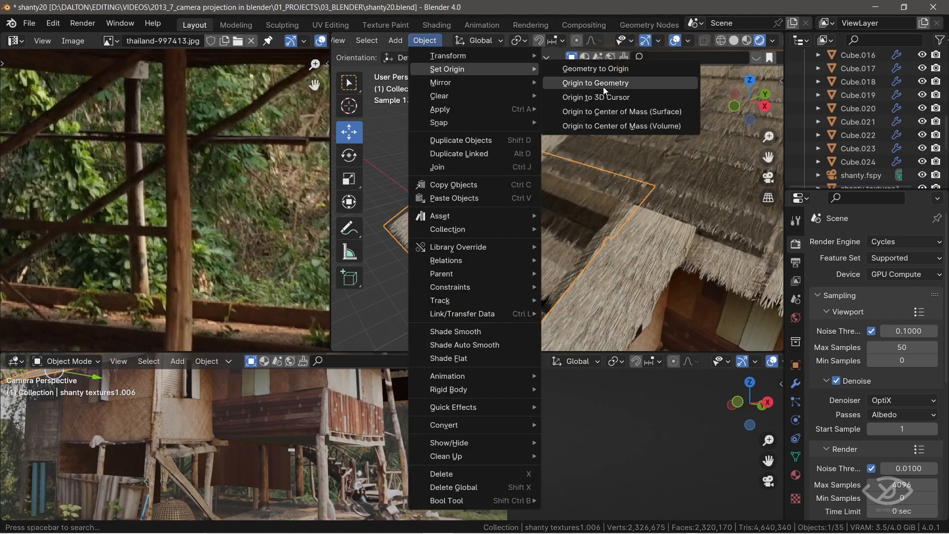
click(603, 85)
click(349, 155)
drag(478, 166, 477, 165)
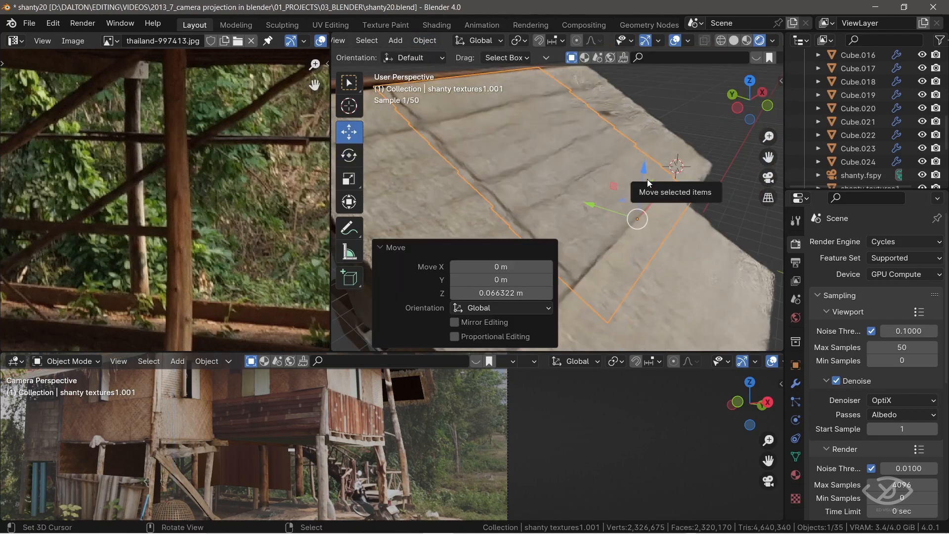
drag(589, 99, 589, 97)
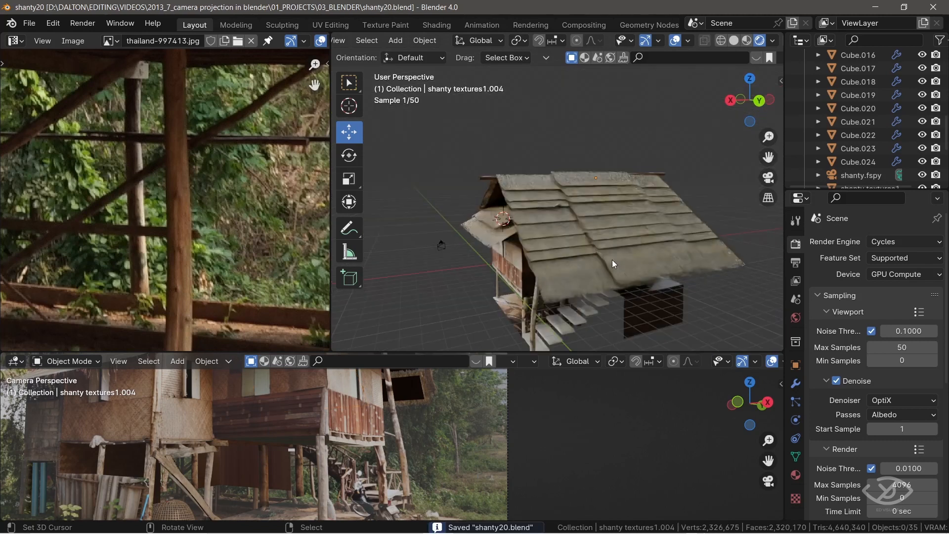
Select the projected ground faces and the adjoining wall faces under the house and delete them
middle_drag(612, 259, 576, 239)
middle_drag(607, 210, 545, 227)
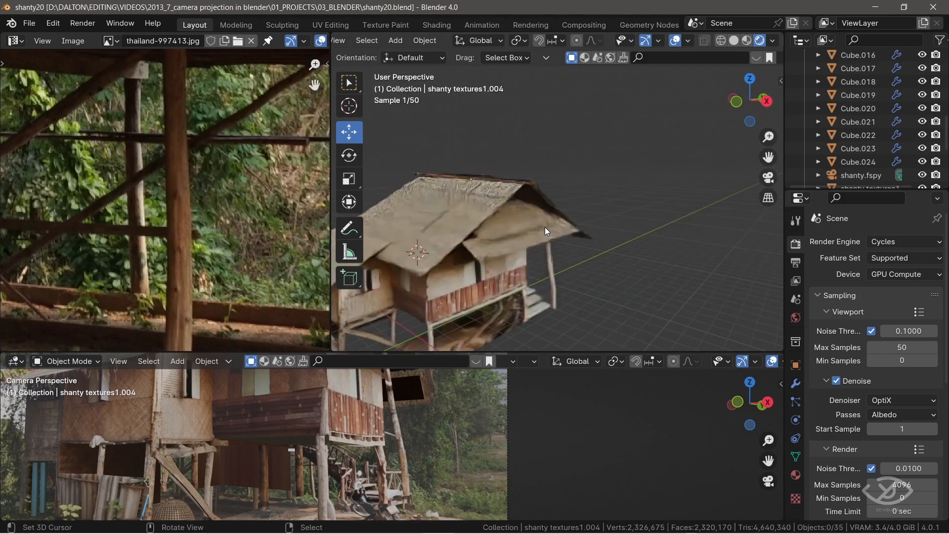
middle_drag(633, 157, 633, 197)
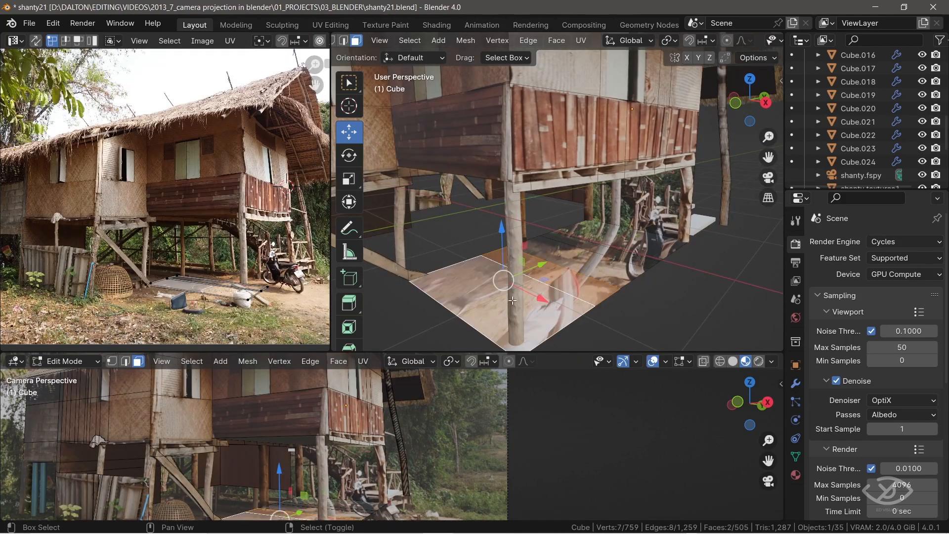
middle_drag(638, 227, 567, 227)
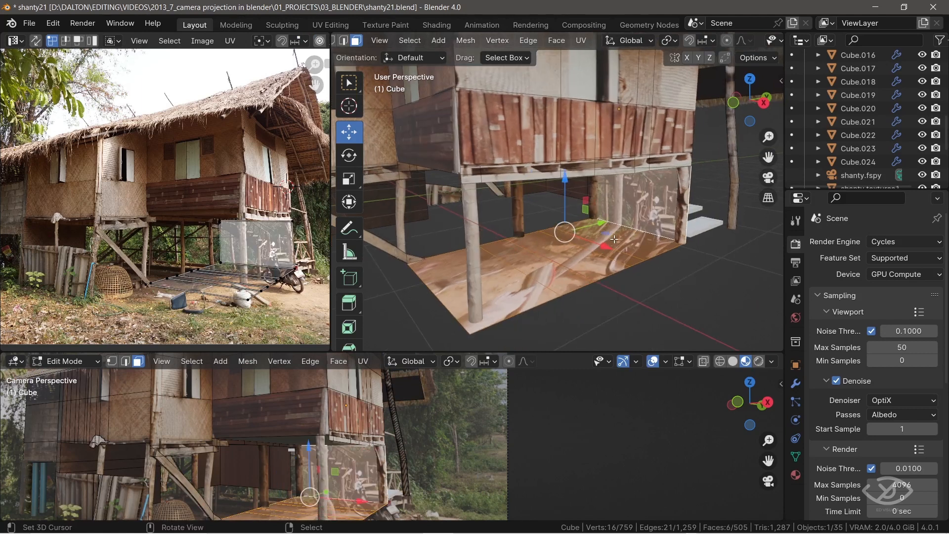
key(x)
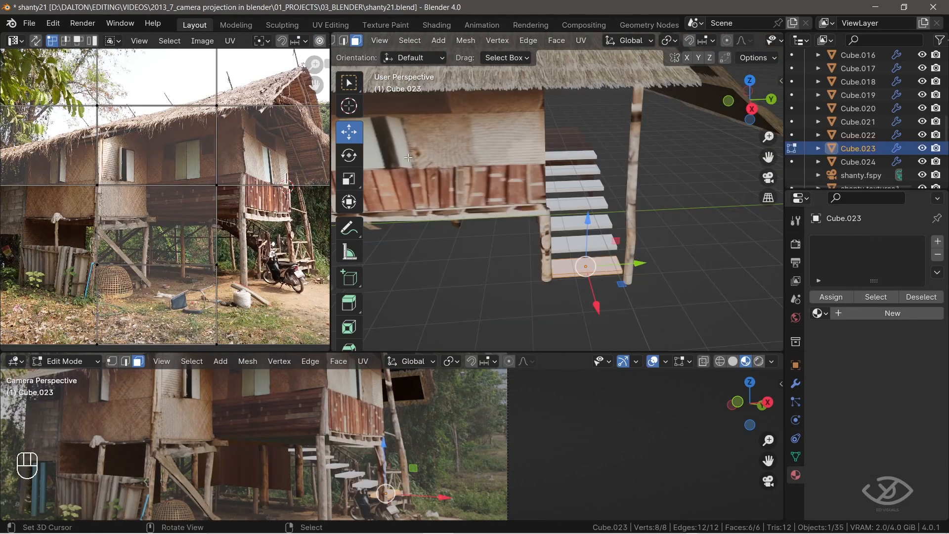
Copy the house's photo material and paste it onto the stair treads' new material
key(alt+a)
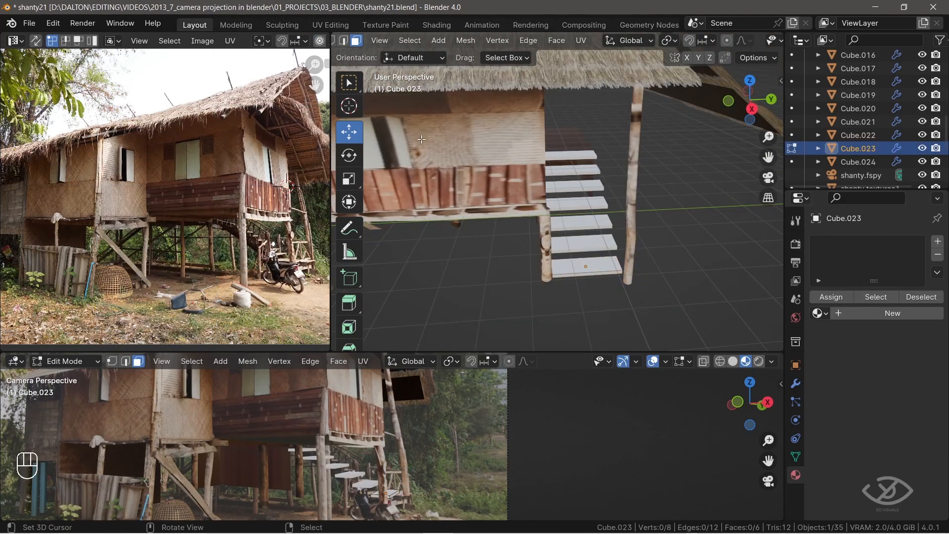
key(Tab)
click(468, 164)
click(937, 273)
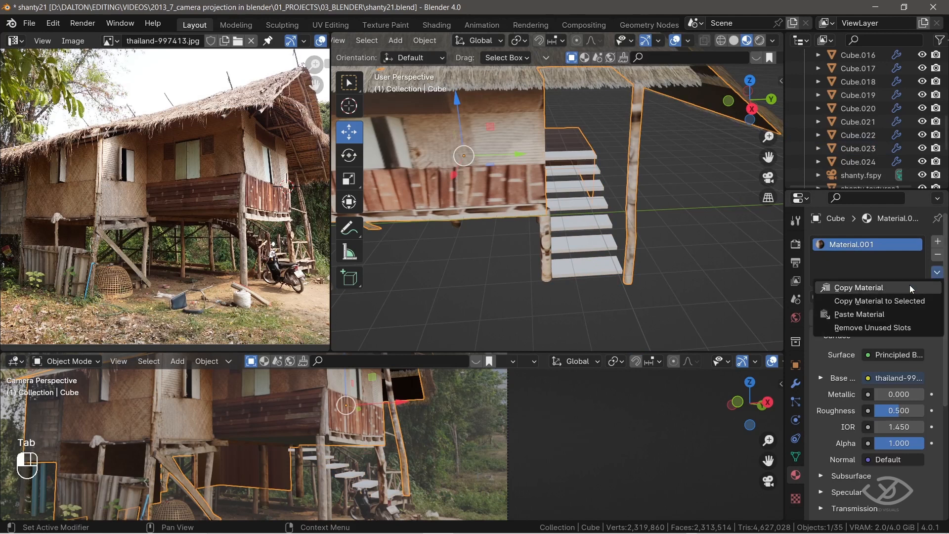
click(910, 285)
key(ctrl+z)
click(937, 272)
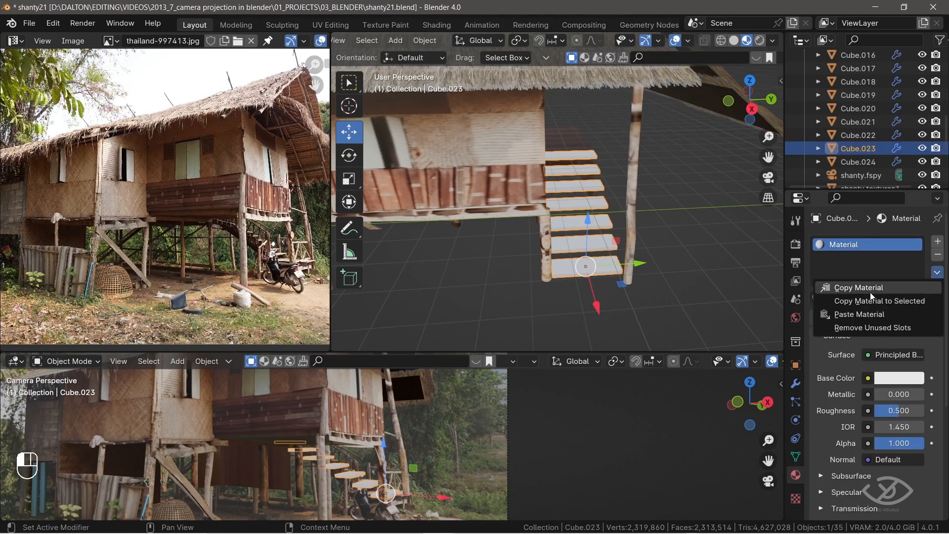
Select all faces of the stair tread and scale its UV layout down over the house photo
key(Tab)
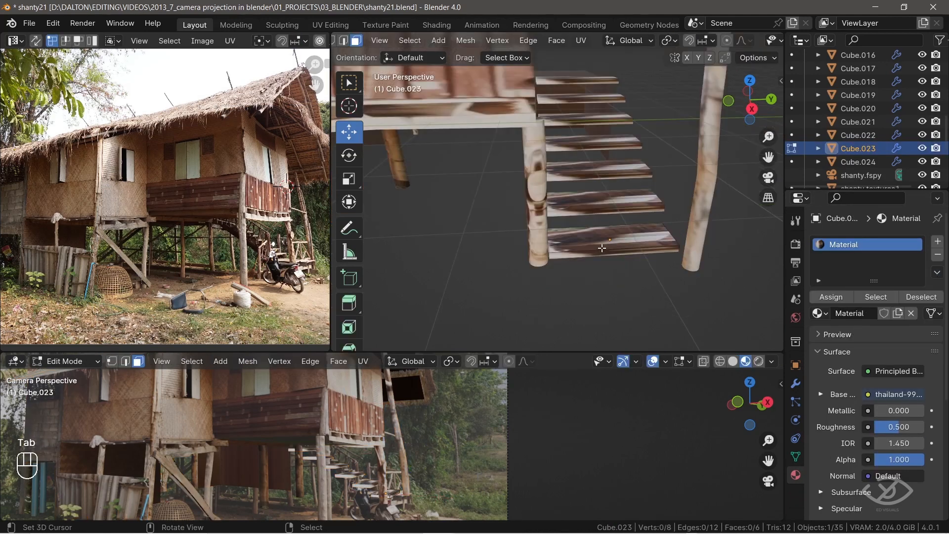
key(Tab)
key(Tab)
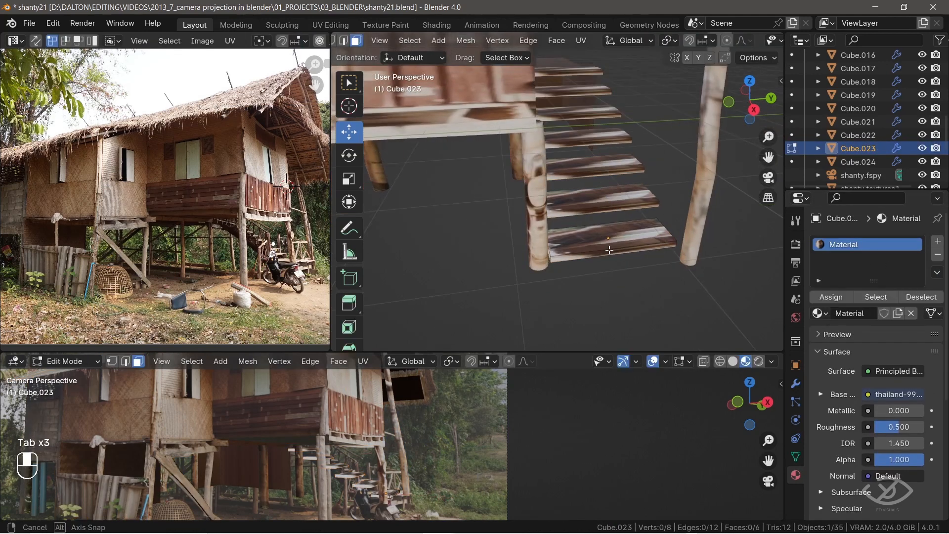
key(a)
key(a)
key(s)
click(208, 198)
key(s)
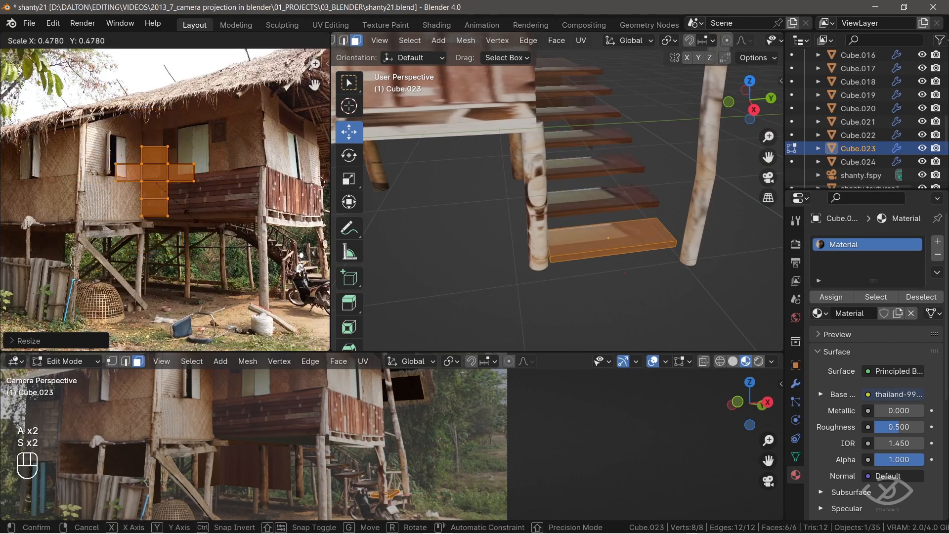
click(173, 192)
Move the tread's UVs onto the light wooden step behind the motorbike in the photo and shrink them to fit
key(g)
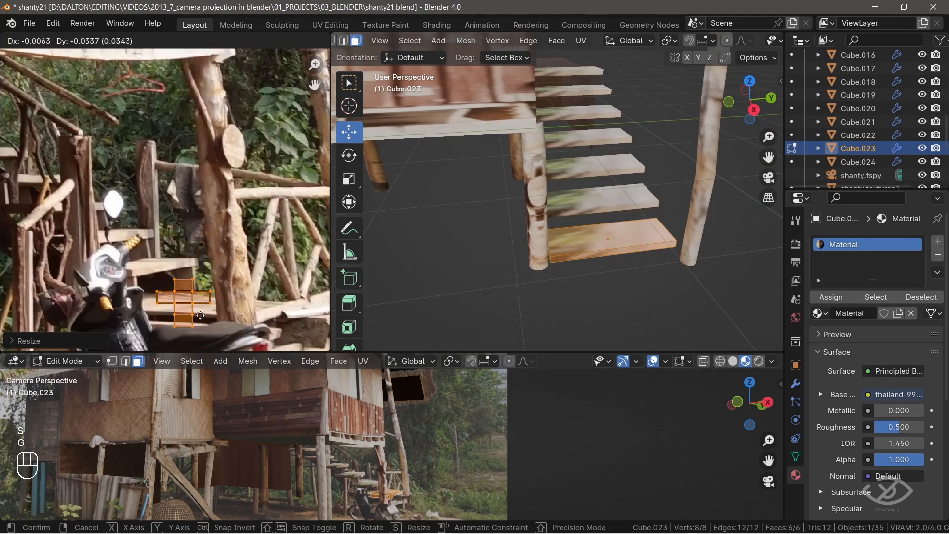
click(202, 316)
key(s)
click(196, 312)
key(g)
click(202, 310)
key(s)
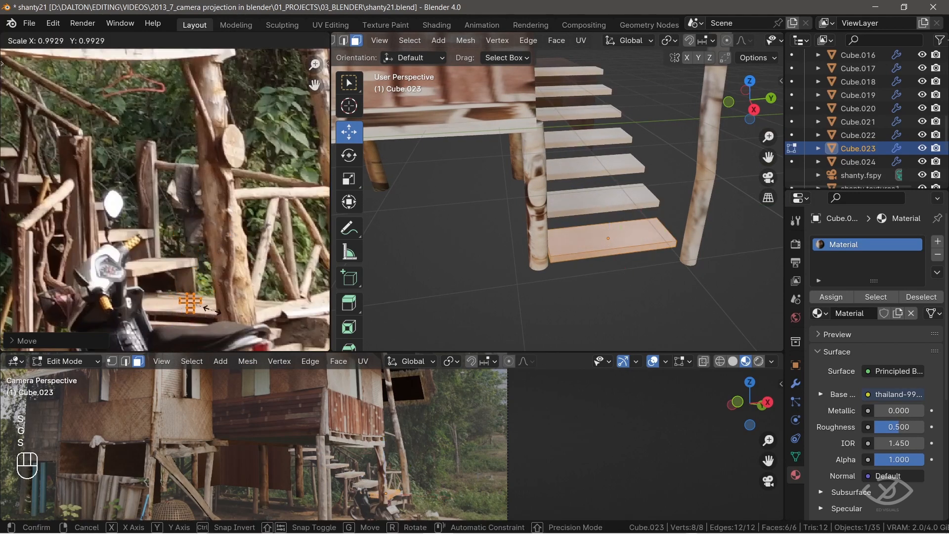
click(196, 307)
key(g)
key(Tab)
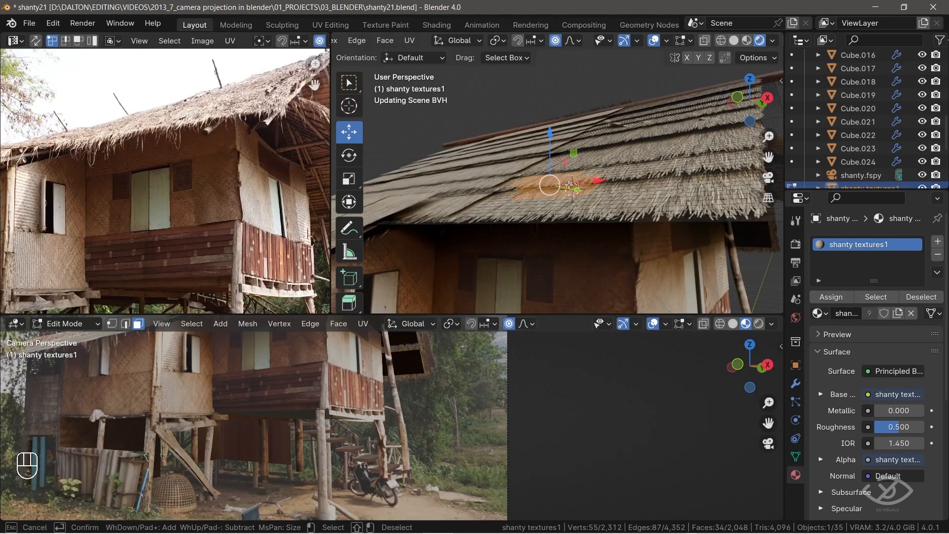
Displace several patches of the front thatch panel with smooth proportional editing to make the roof surface uneven
key(g)
key(g)
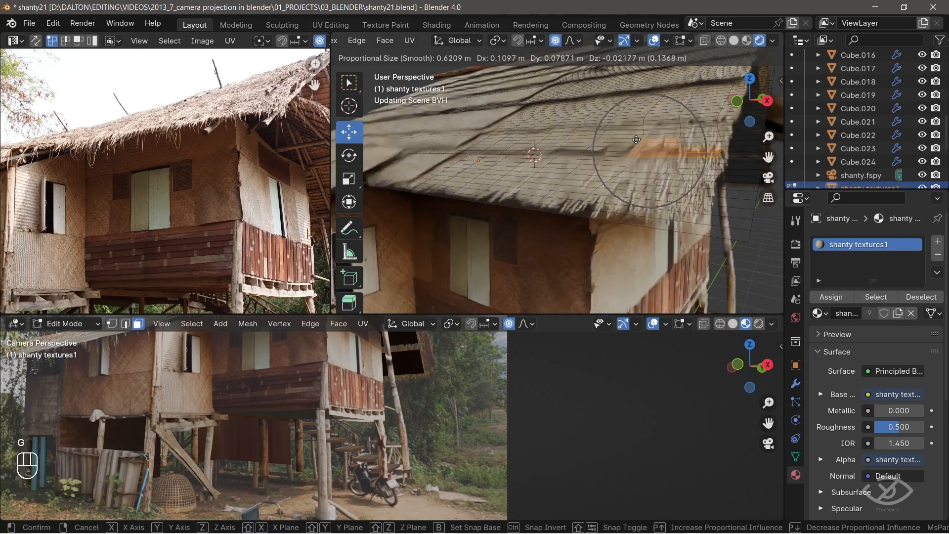
key(z)
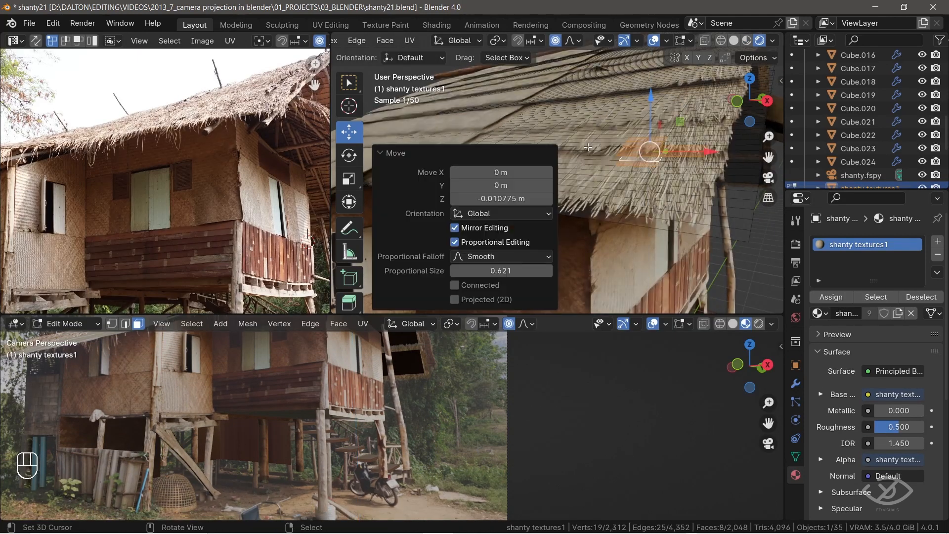
key(g)
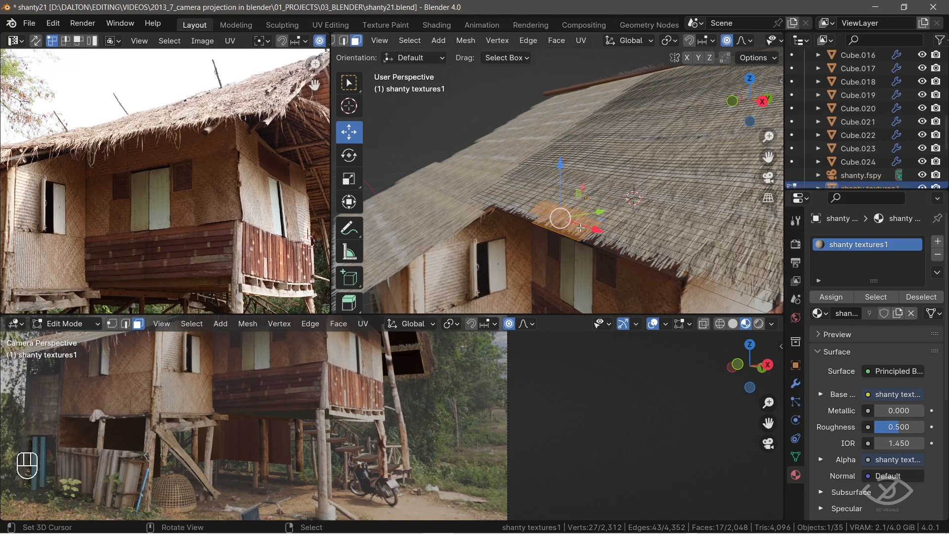
key(g)
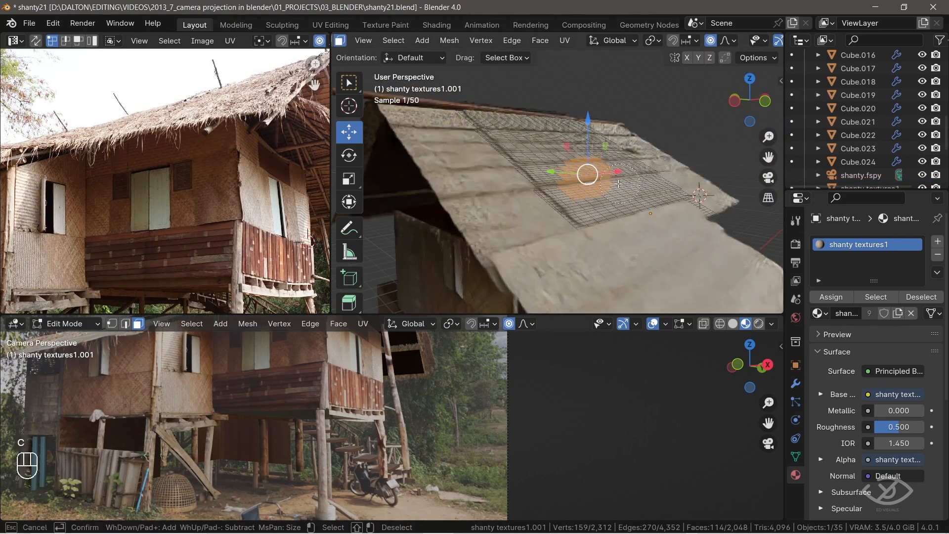
Move a patch of the shanty textures1.001 thatch panel along Z with proportional editing
key(g)
key(z)
key(Tab)
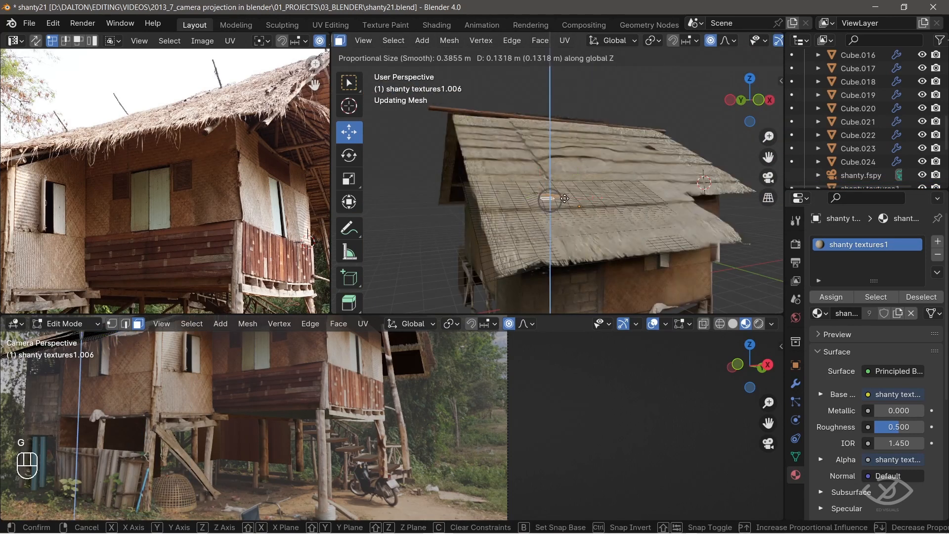
Switch to editing the shanty textures1.003 thatch panel and move a patch of its faces along Z with proportional editing
key(Tab)
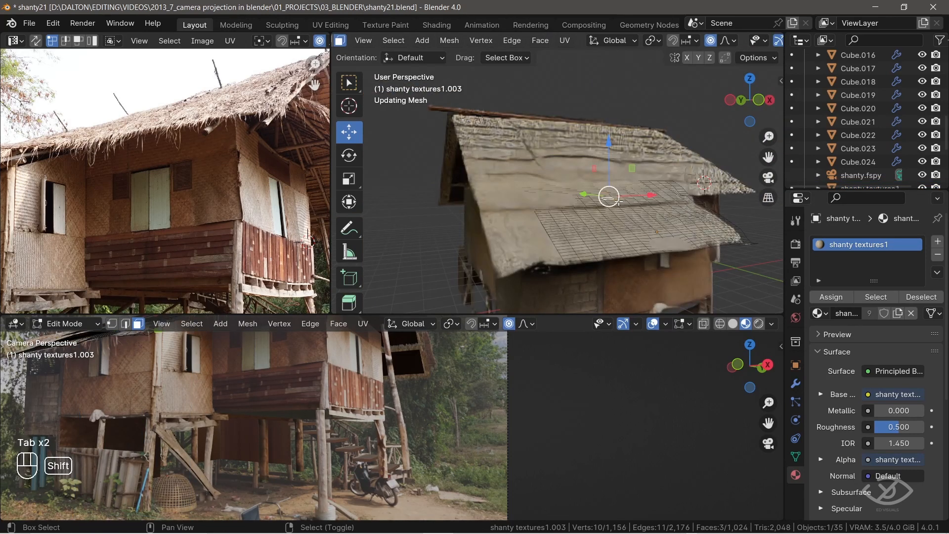
key(g)
key(z)
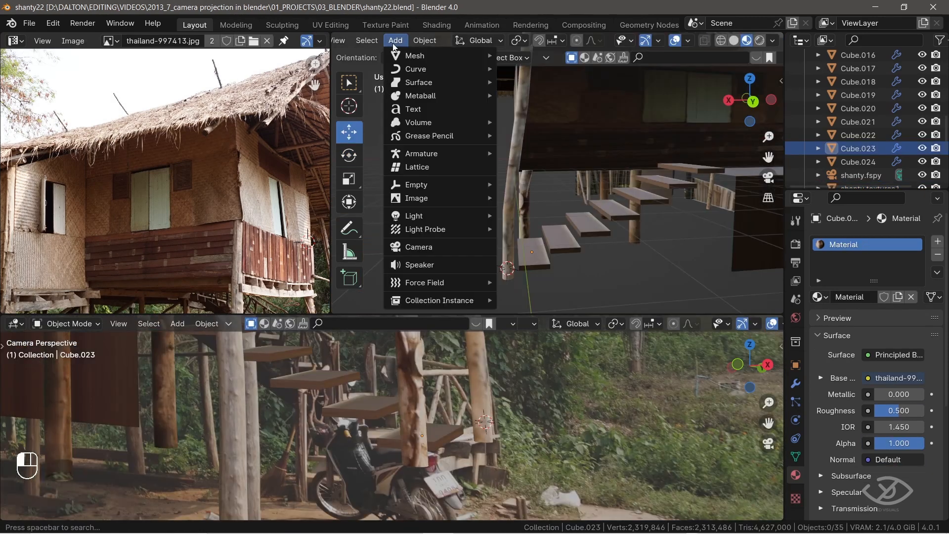
Add a cube at the foot of the stairs and shape it into a sloping side board, positioned along X and Y beside the treads
mouse_move(414, 51)
click(516, 65)
key(Tab)
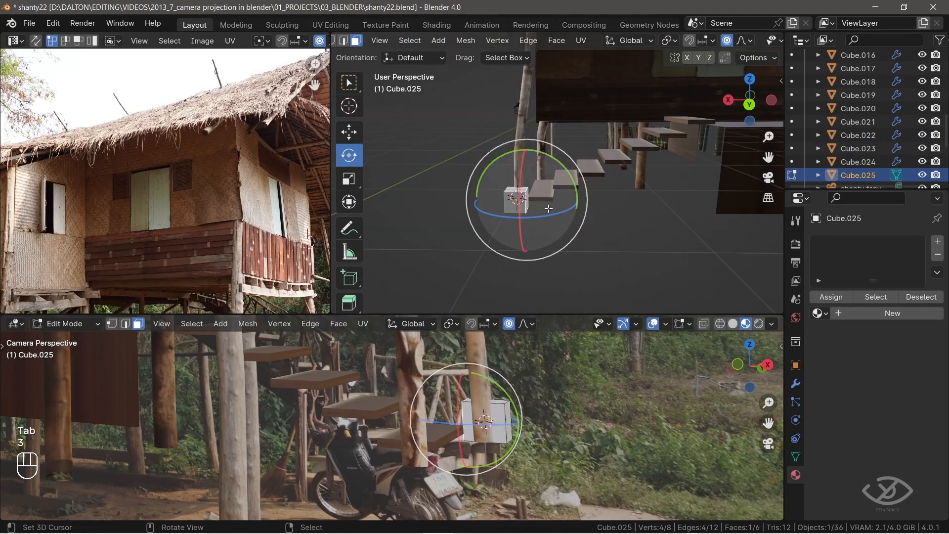
key(3)
key(g)
key(x)
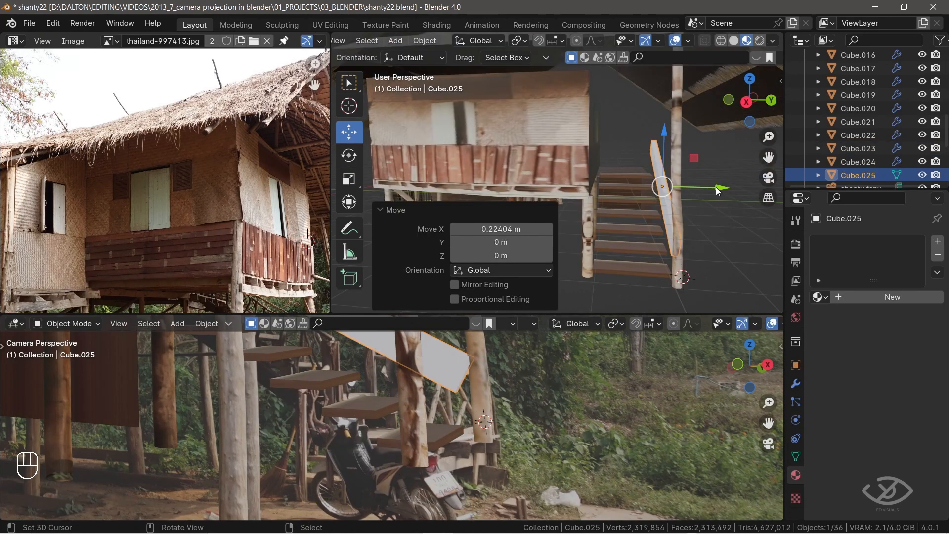
key(g)
key(y)
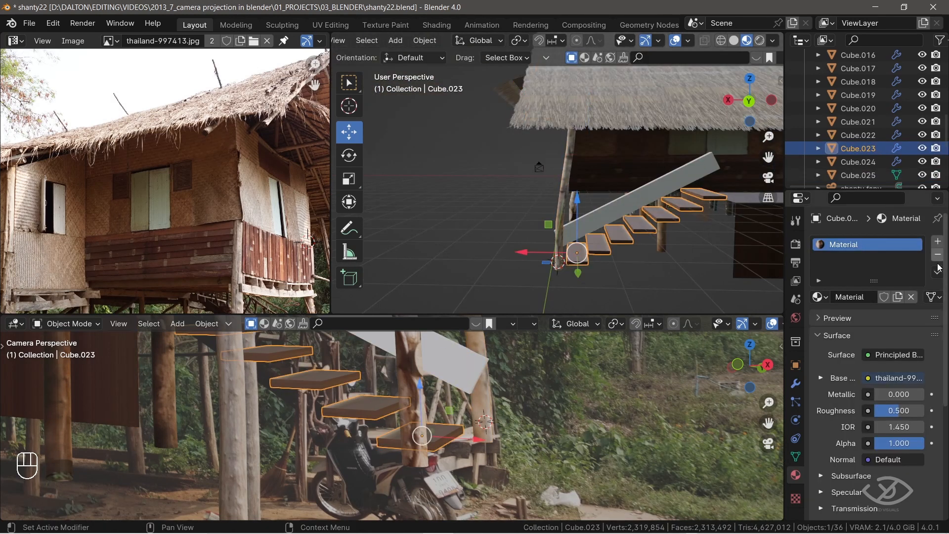
Copy the stair treads' material from Cube.023 and select the sloping side board Cube.025 as its target
click(937, 270)
click(855, 314)
click(858, 175)
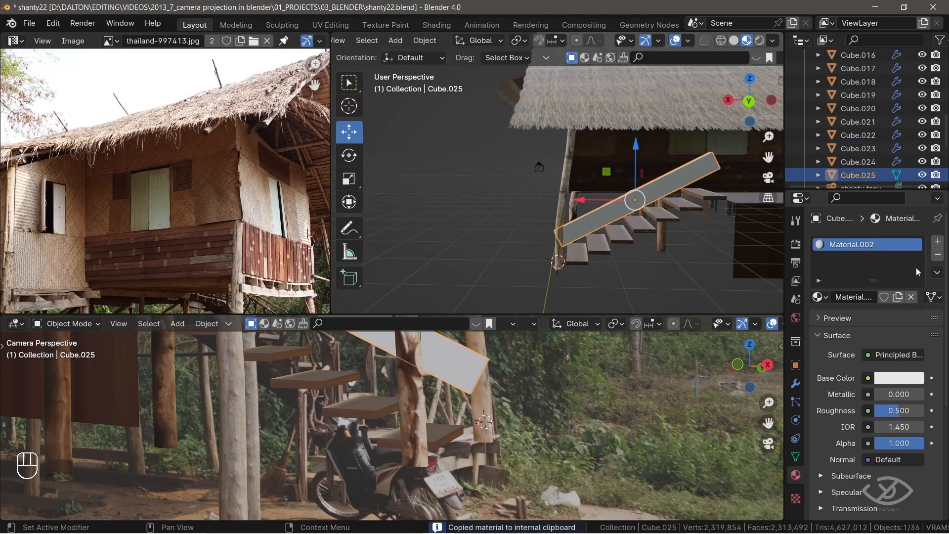
Paste the copied photo material onto the slanted stair beam and unwrap all its faces with Cube Projection
click(937, 272)
click(853, 311)
key(Tab)
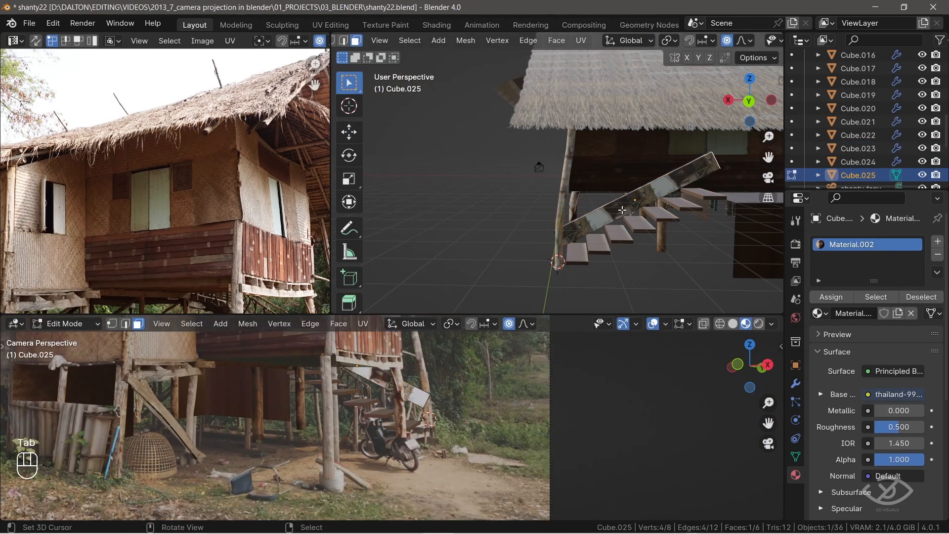
key(l)
middle_drag(620, 207, 739, 233)
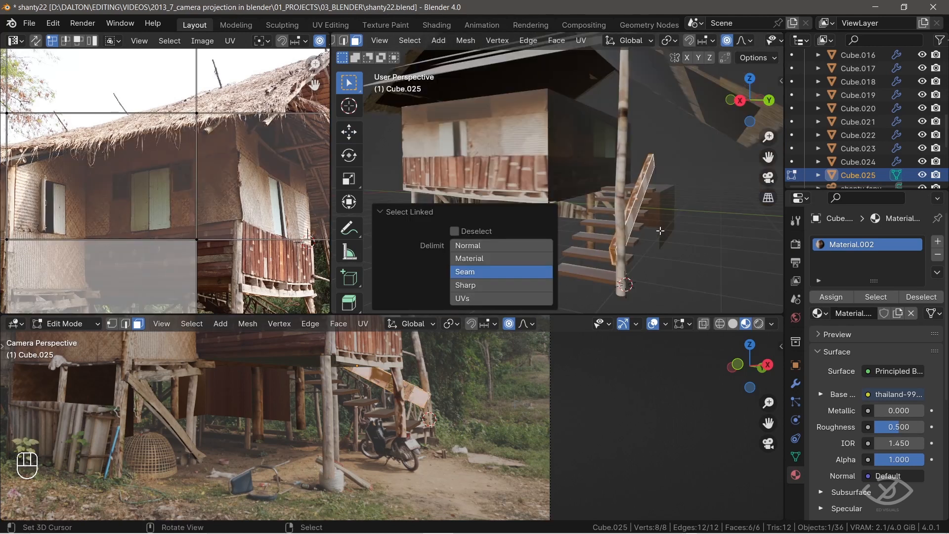
key(u)
click(598, 292)
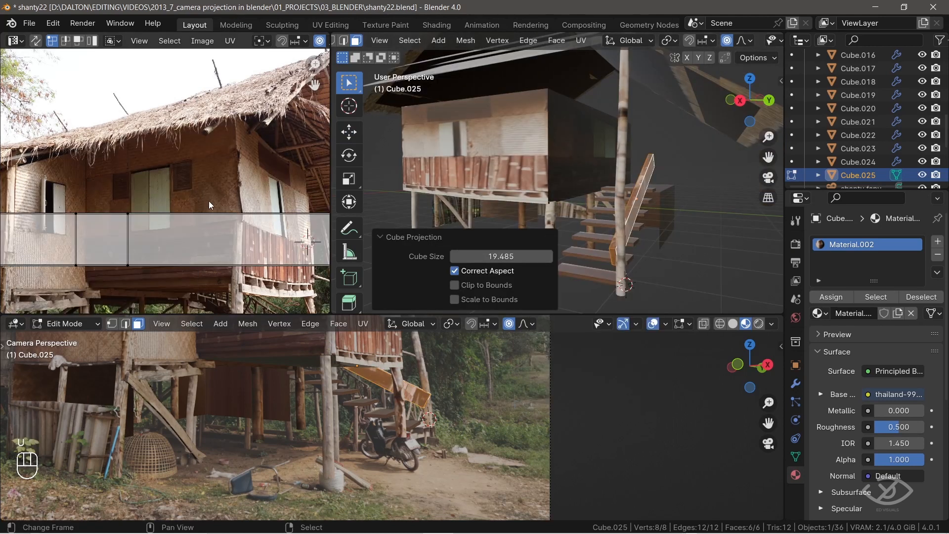
Scale down all of the stair beam's UVs and move them onto a wooden area of the reference photo
scroll(211, 205, down, 5)
key(a)
key(s)
click(175, 212)
scroll(182, 209, up, 5)
shift+middle_drag(182, 210, 142, 124)
key(s)
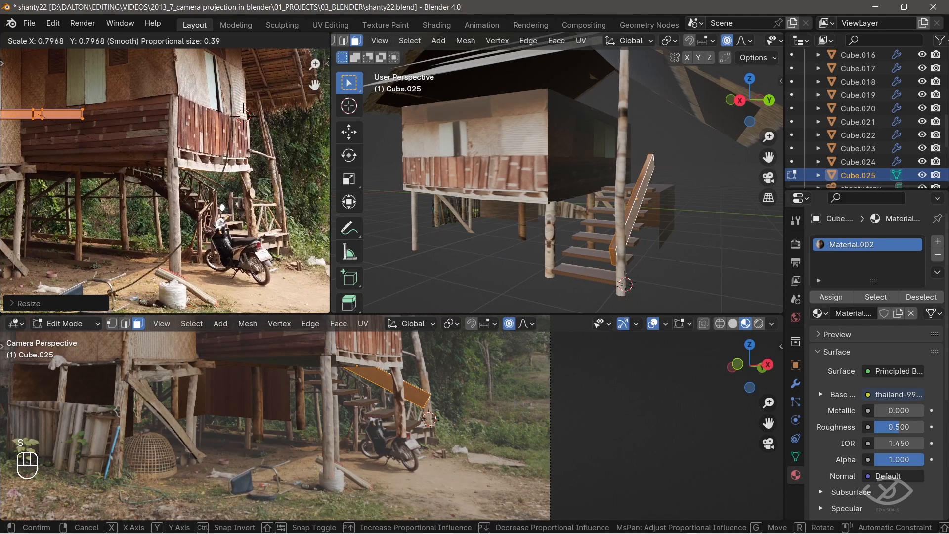
click(210, 196)
key(g)
click(247, 205)
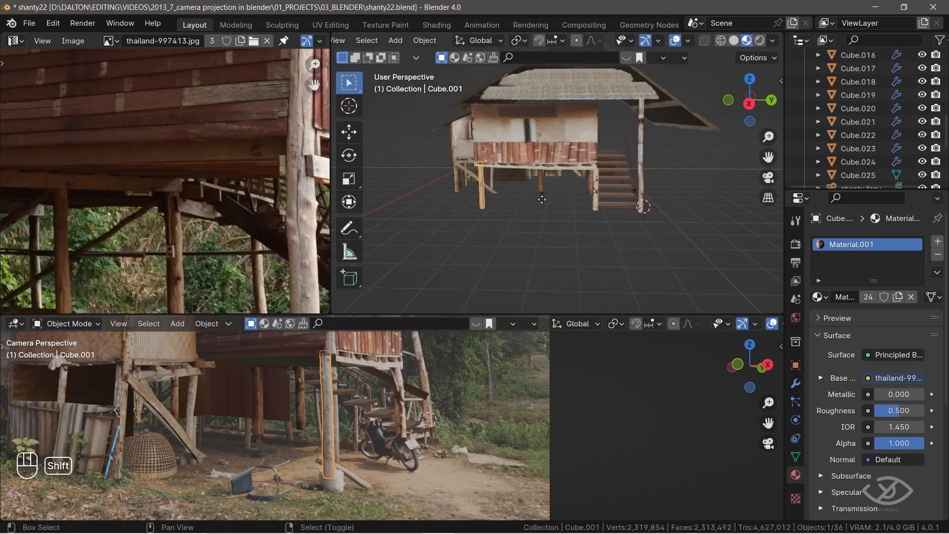
Place a copy of the wooden post behind the staircase and reposition its top end at the stair beam
key(g)
click(653, 229)
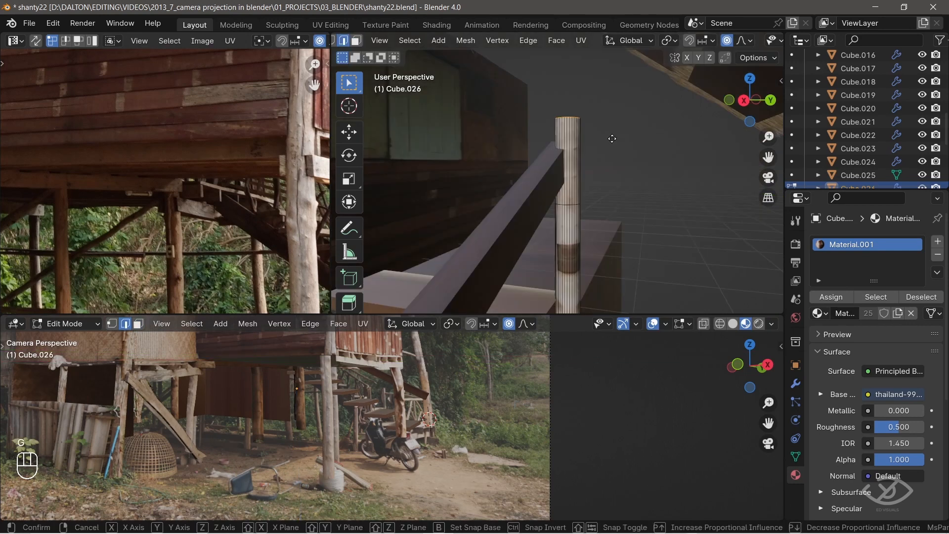
key(g)
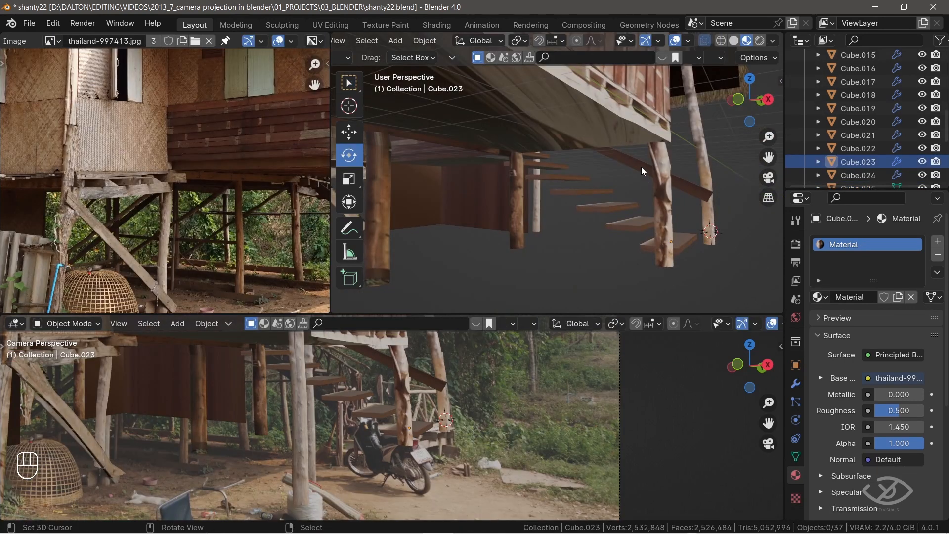
Duplicate the stair beam about -2.52 m along Y, lower the copy along Z against the steps, and save the file
click(642, 170)
middle_drag(686, 197, 699, 203)
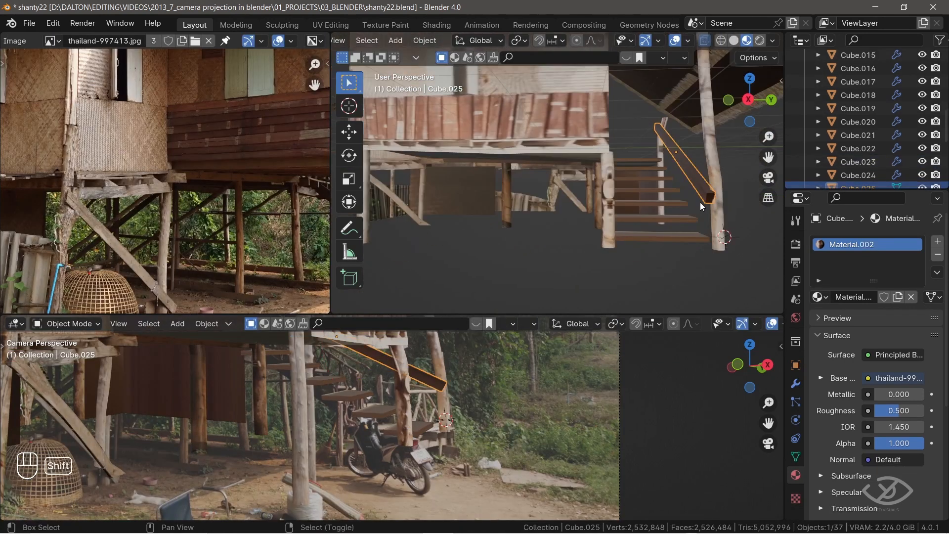
key(shift+d)
key(y)
click(630, 201)
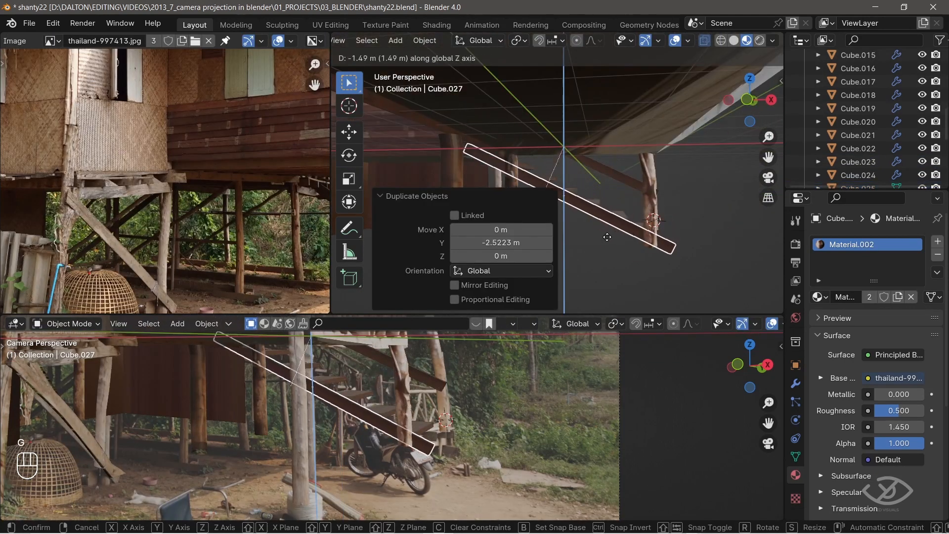
key(ctrl+s)
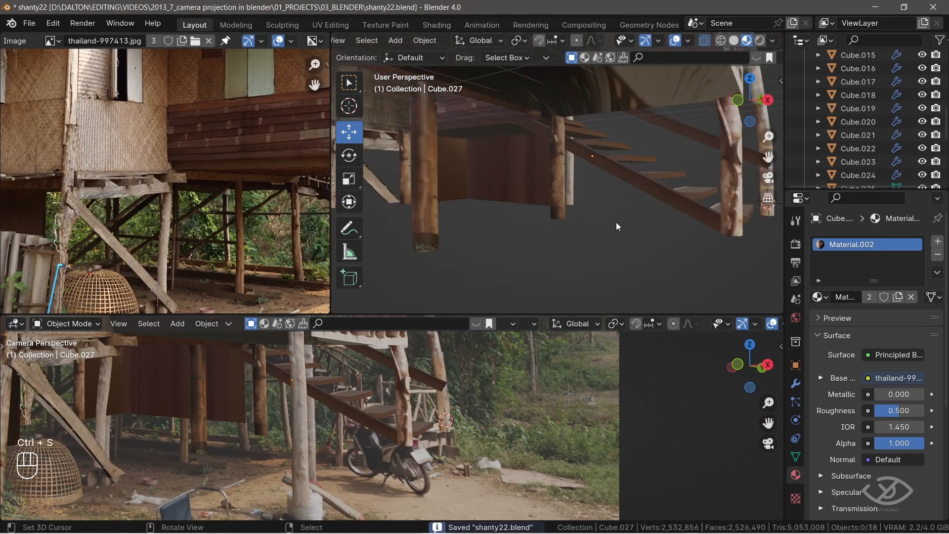
Lower the selected faces and the outer corner of the side thatch patch with proportional editing so it drapes over the roof
middle_drag(645, 242, 675, 248)
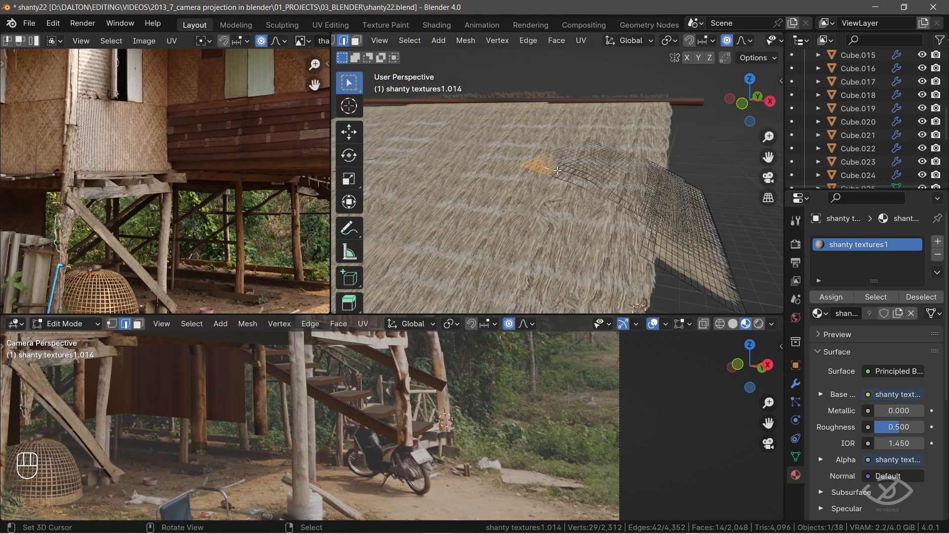
key(g)
key(z)
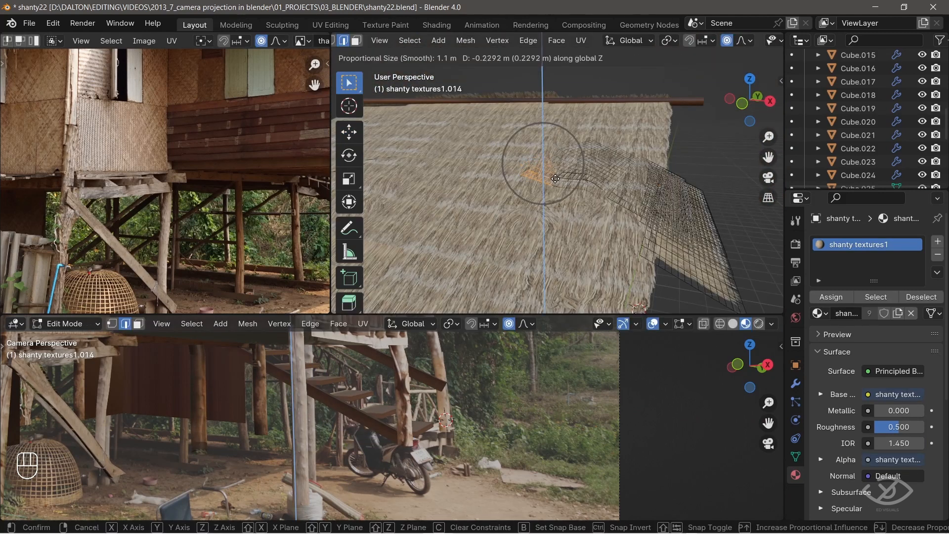
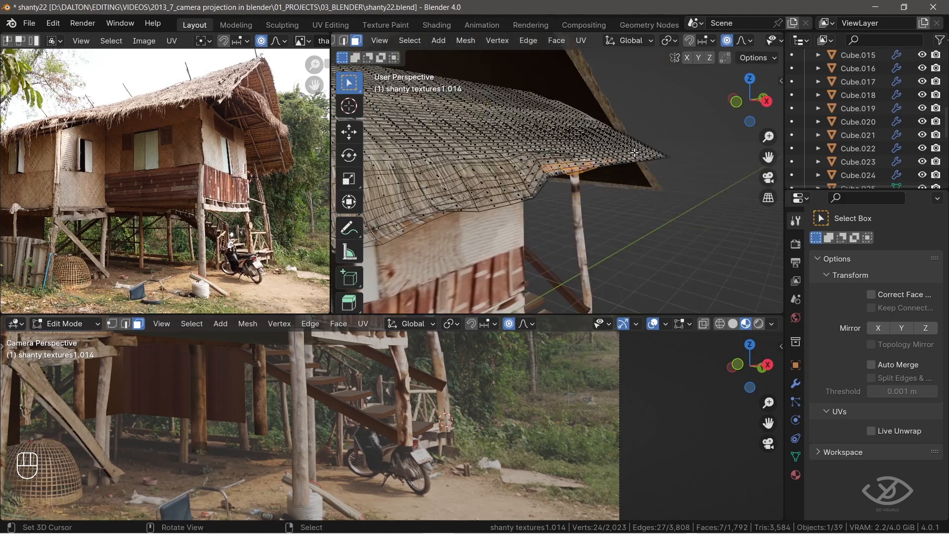
scroll(643, 163, down, 5)
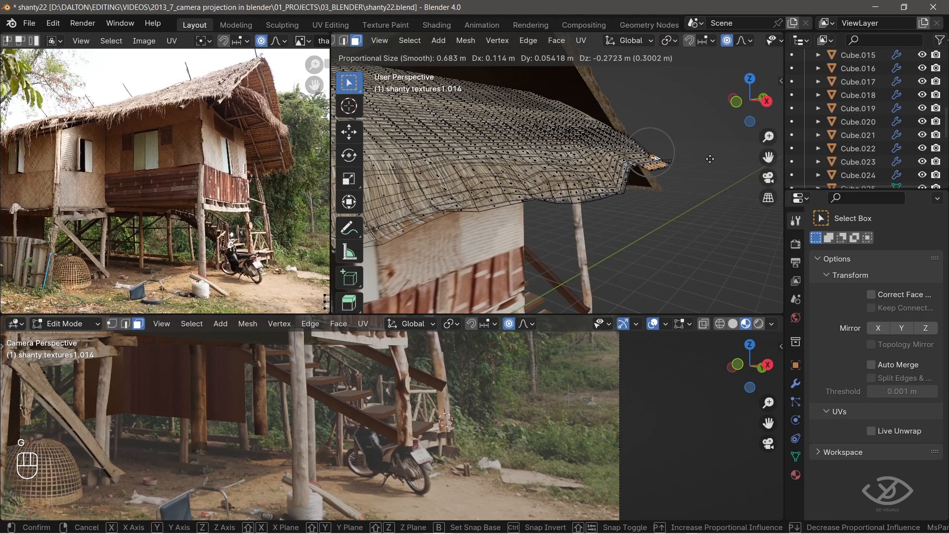
drag(697, 139, 698, 141)
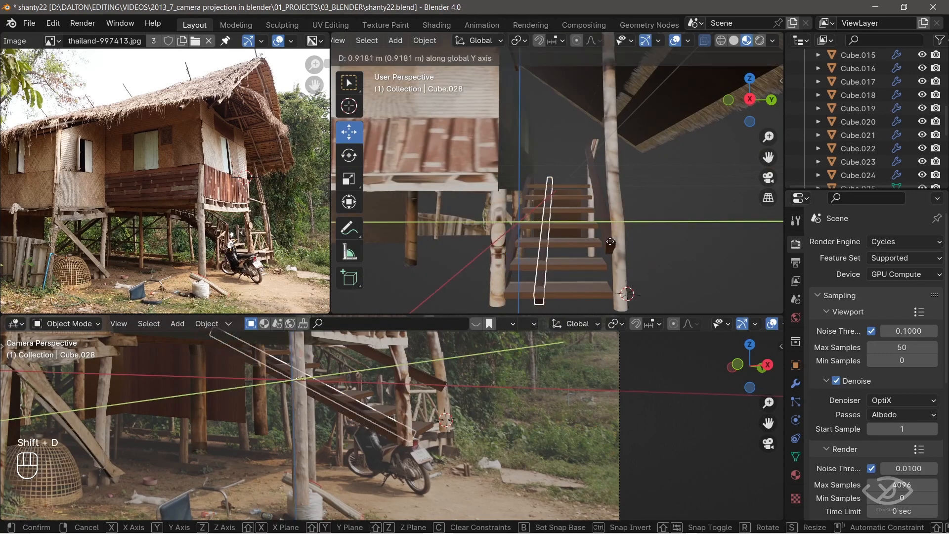
Place a duplicate of the slanted stair beam over the steps, offset along the Y axis
click(638, 267)
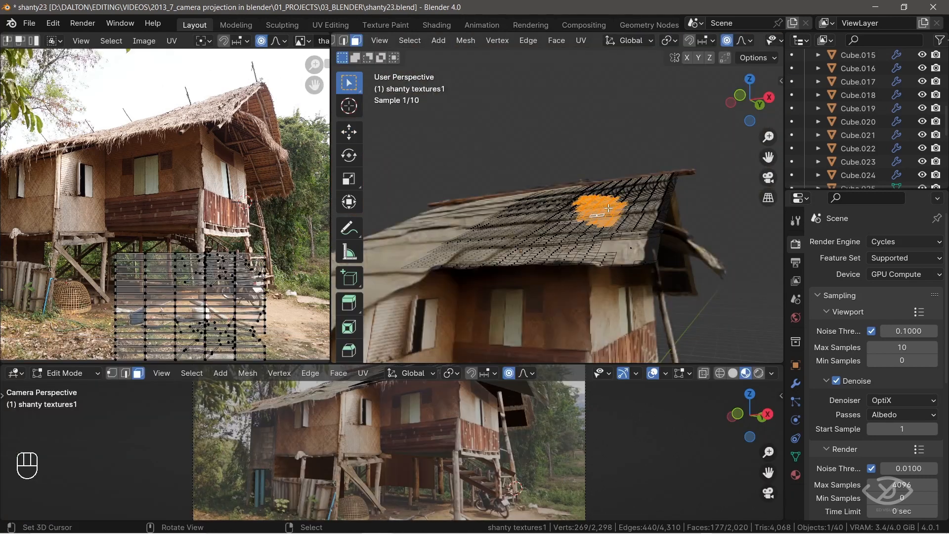
Displace scattered face patches of the thatched roof panels with proportional editing to make the layers uneven, and save the file
key(z)
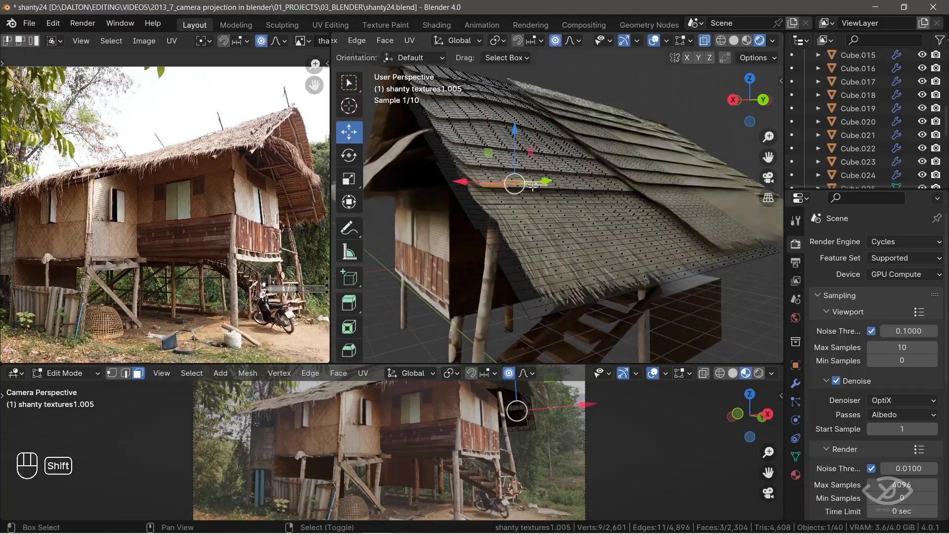
shift+middle_drag(515, 182, 616, 237)
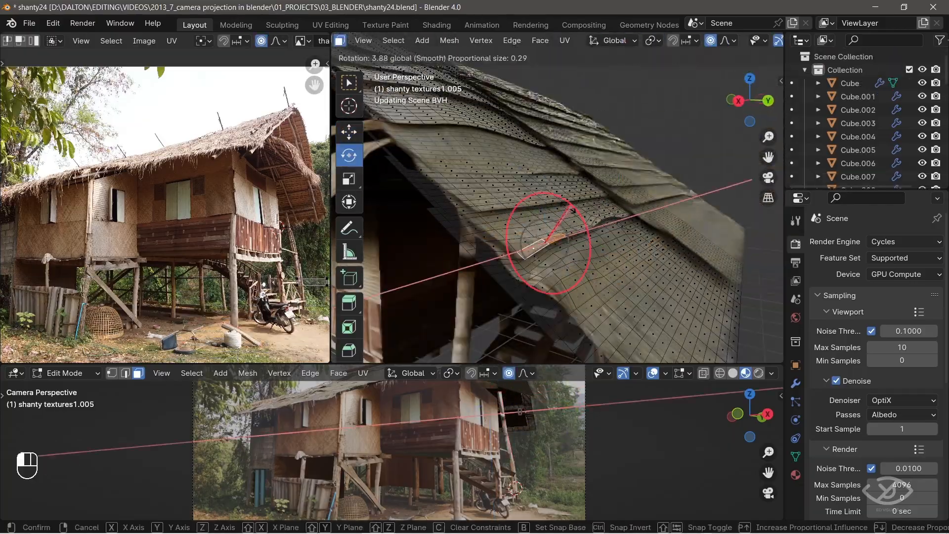
key(c)
drag(502, 187, 630, 159)
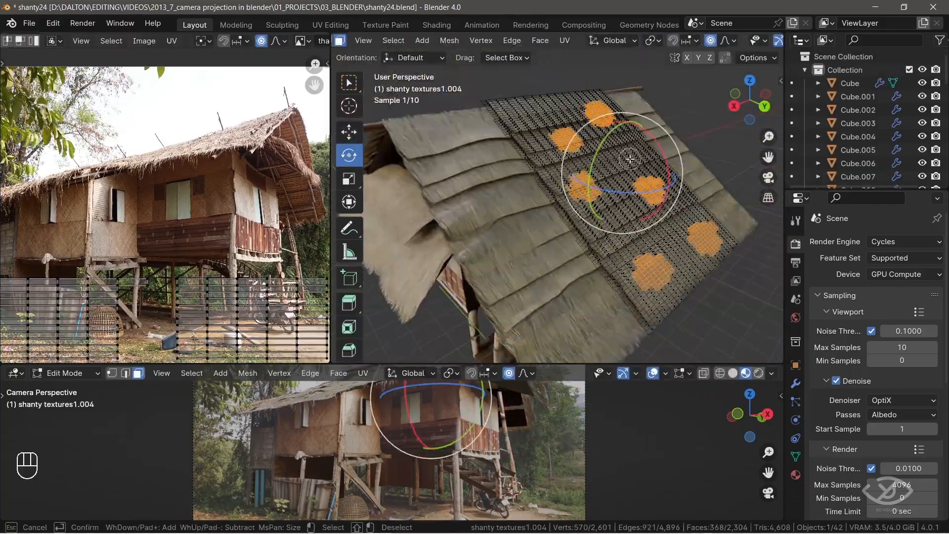
key(Tab)
key(Tab)
key(ctrl+s)
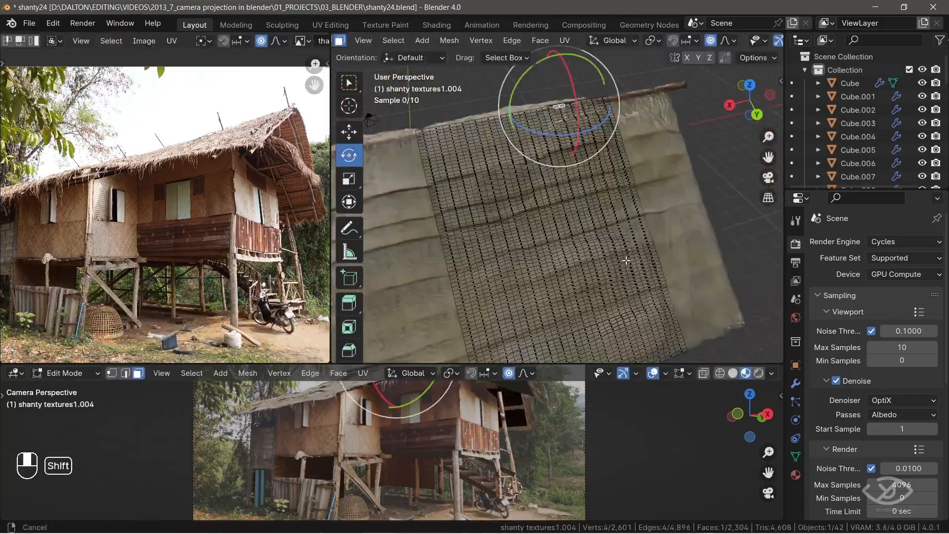
key(ctrl+s)
Move the UVs of the first red plank wall face over the photo's planks and scale them along Y and X
key(g)
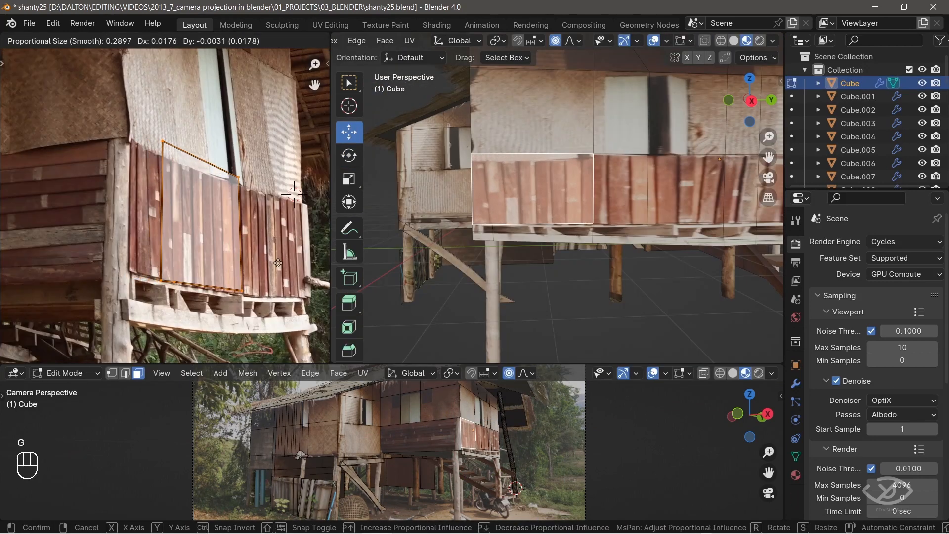
click(289, 272)
key(s)
key(y)
click(276, 258)
key(s)
key(x)
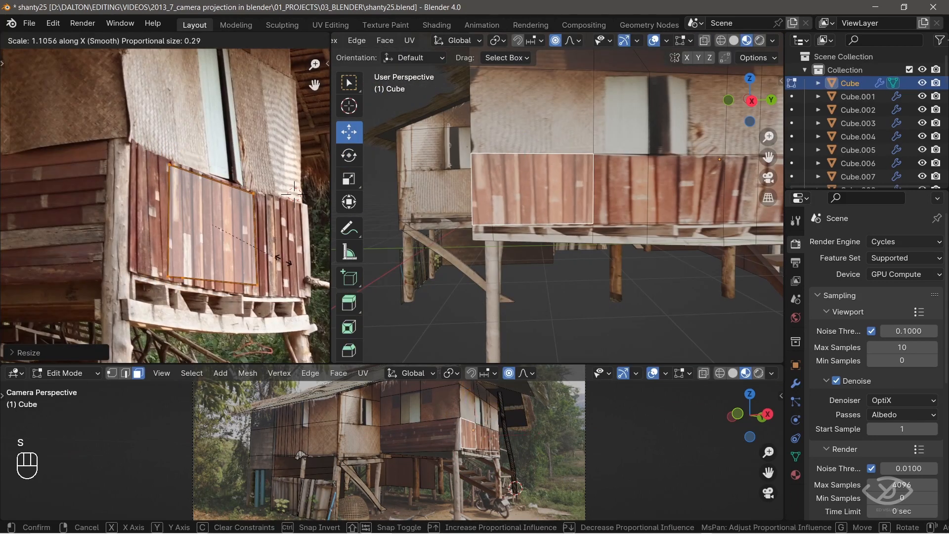
key(Tab)
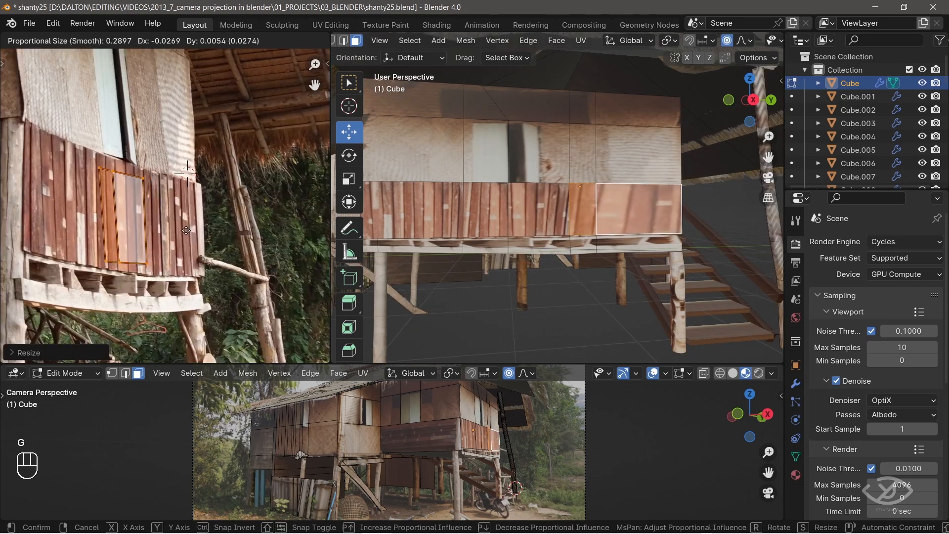
Position the UVs of the plank wall face nearest the stairs over the photo's planks and scale them along X
click(188, 173)
key(s)
key(x)
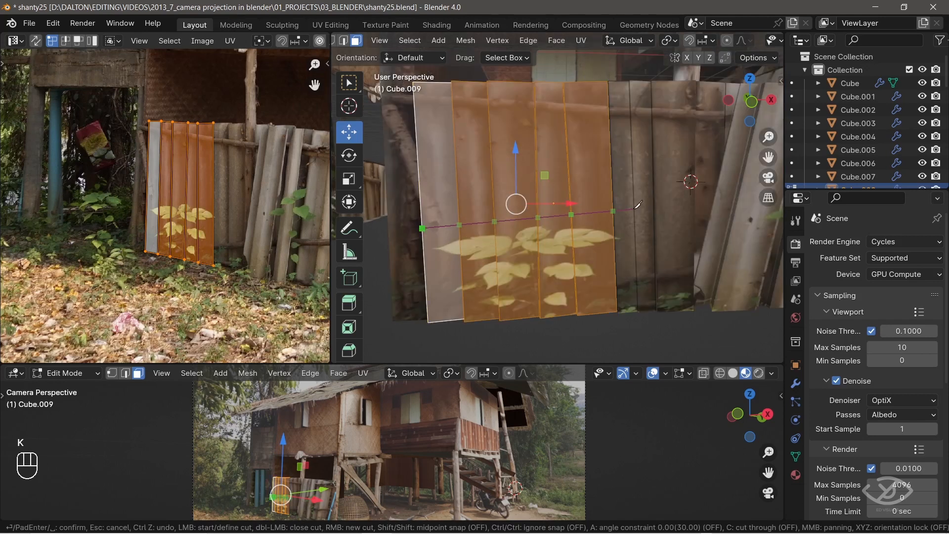
Select the remaining lower fence board faces covered by the plant's leaves, completing the row of five
shift+click(559, 255)
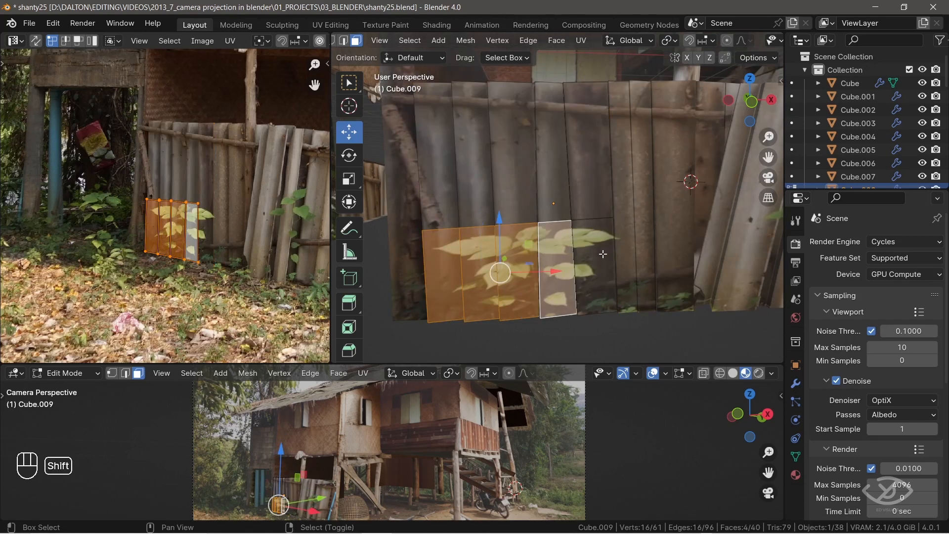
shift+click(603, 254)
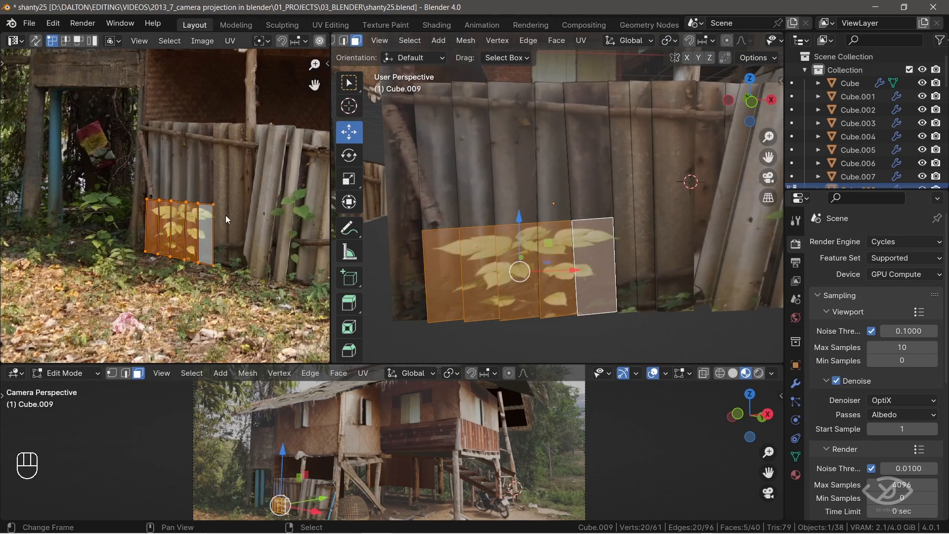
Try to flip the UVs of the lower fence faces by rotating them about -183° and switching the rotation axis to Y
key(r)
click(80, 238)
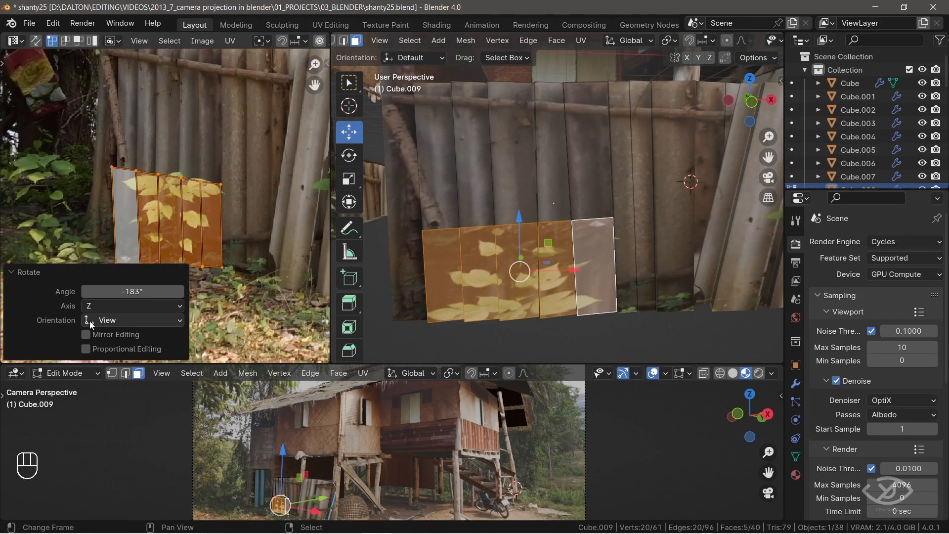
click(102, 309)
click(101, 330)
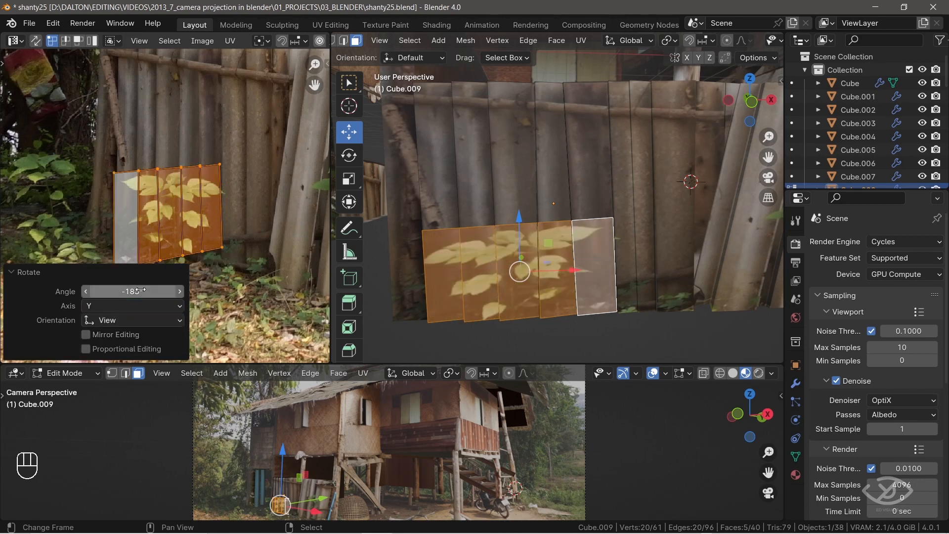
drag(133, 291, 163, 291)
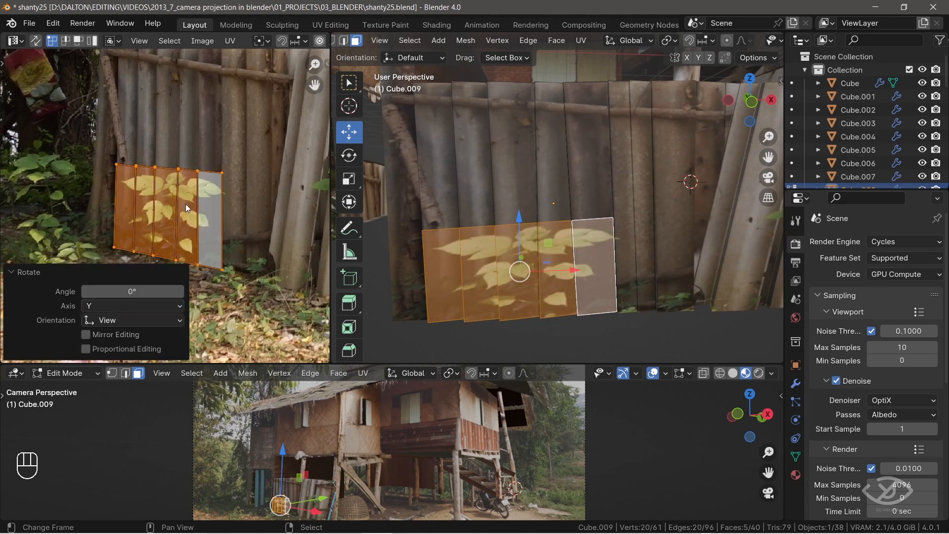
Move the lower fence faces' UVs up onto the clean boards so the plant's leaves leave the texture
drag(182, 209, 182, 97)
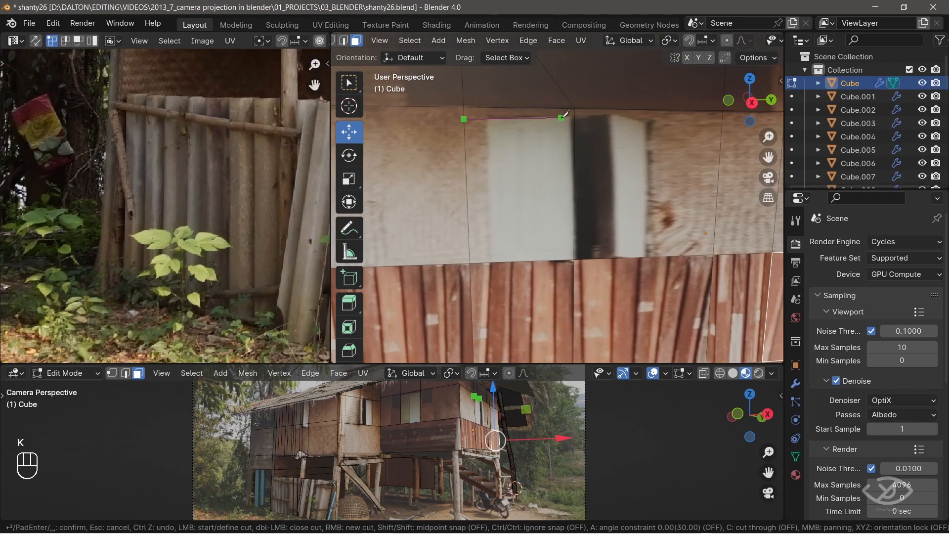
Duplicate the cut-out window shutter face, offset the copy outward along X, and extrude it into a thin panel
key(shift+d)
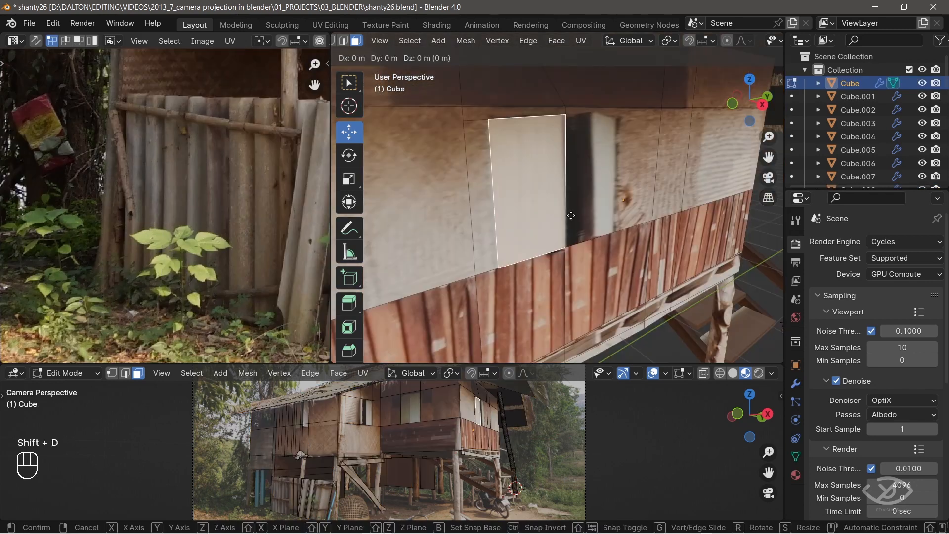
key(x)
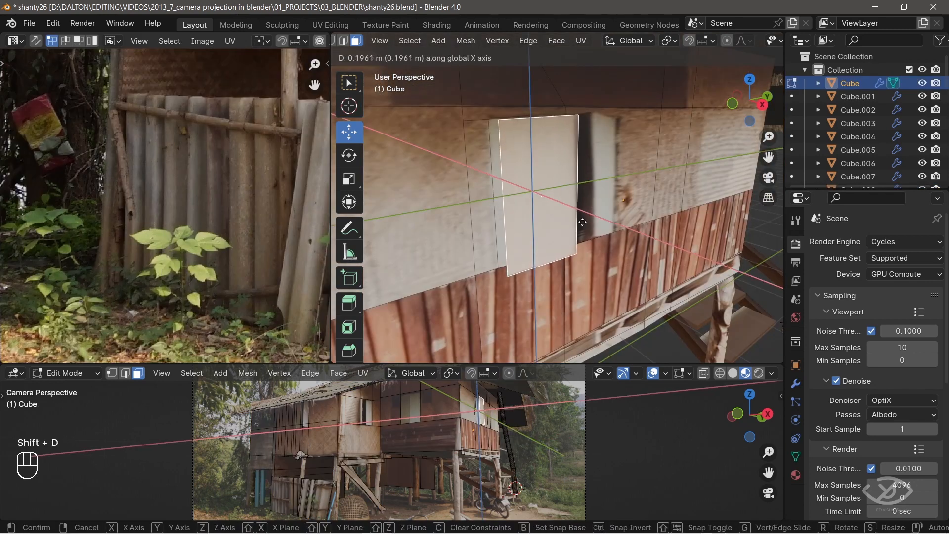
click(637, 217)
middle_drag(638, 217, 553, 197)
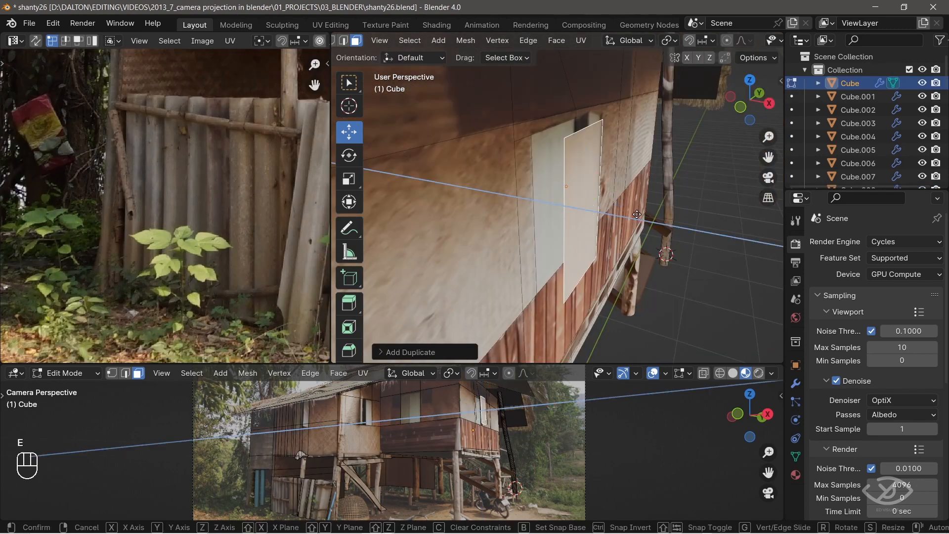
key(e)
click(539, 189)
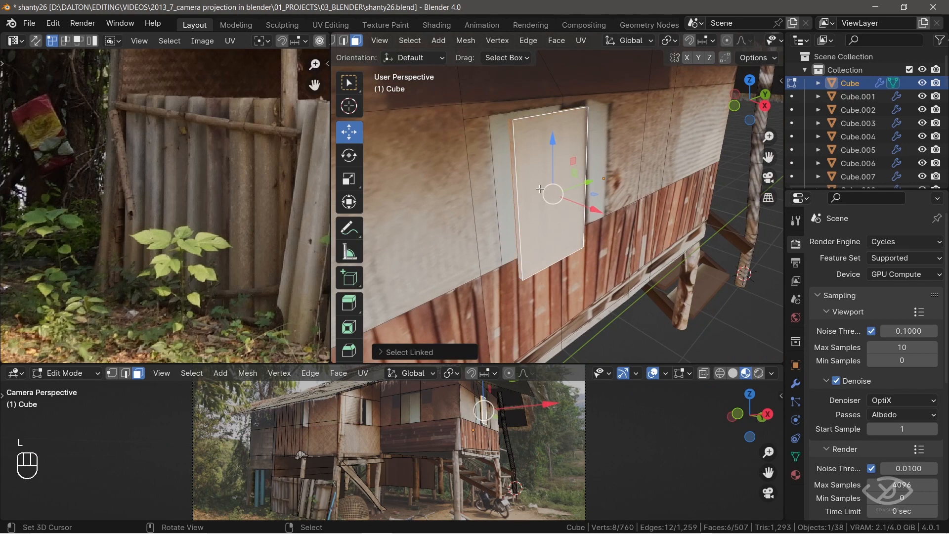
Separate the extruded shutter panel into its own object and set its origin to its geometry
key(p)
click(540, 188)
click(425, 40)
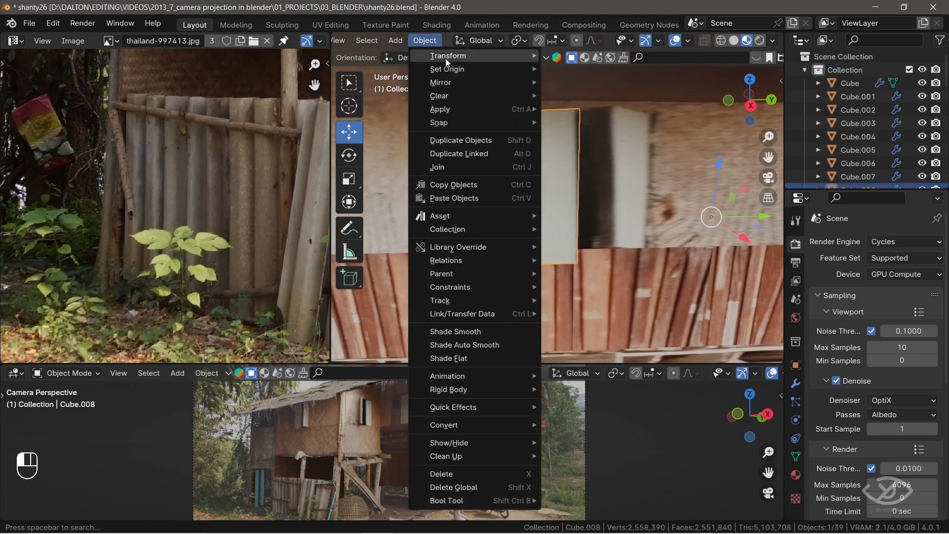
mouse_move(447, 69)
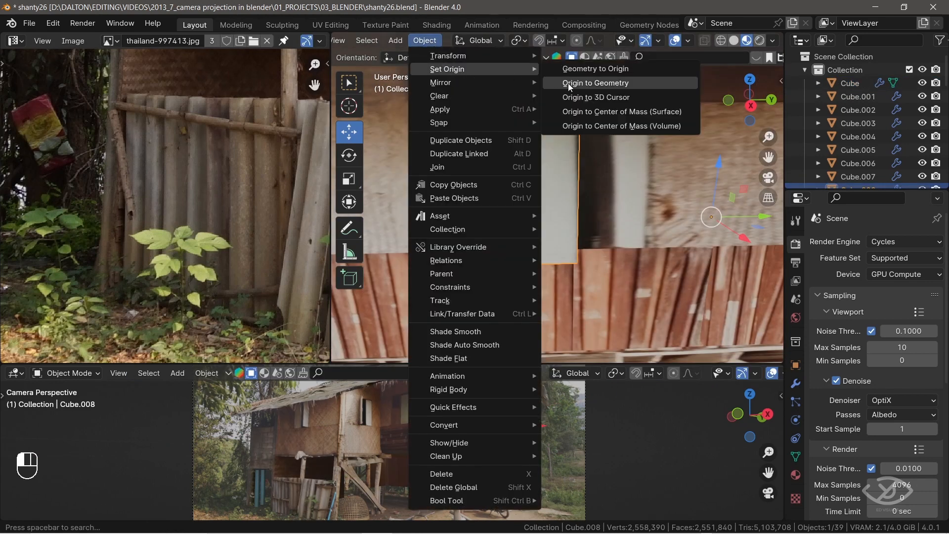
click(568, 83)
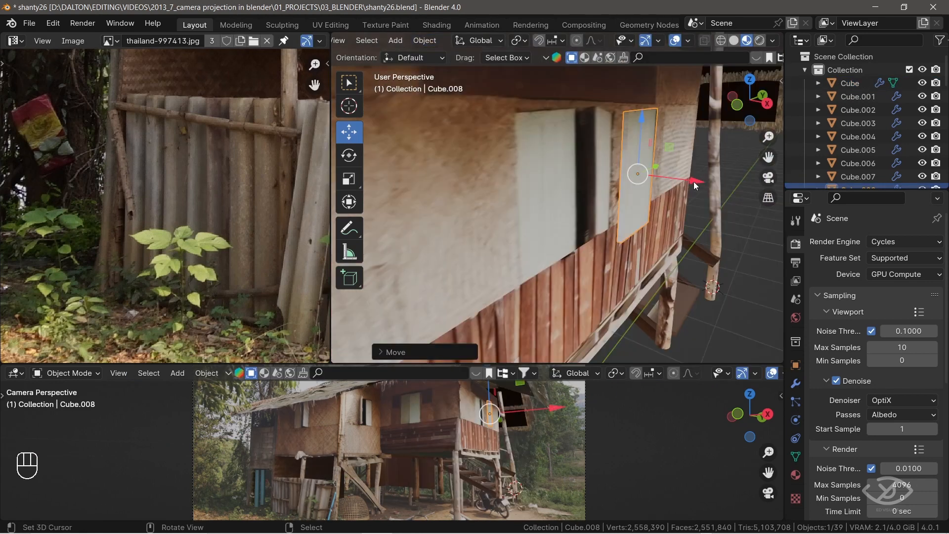
Move the shutter back towards the wall along X and shift only its origin along Y to the edge beside the dark opening
drag(693, 183, 662, 177)
click(776, 57)
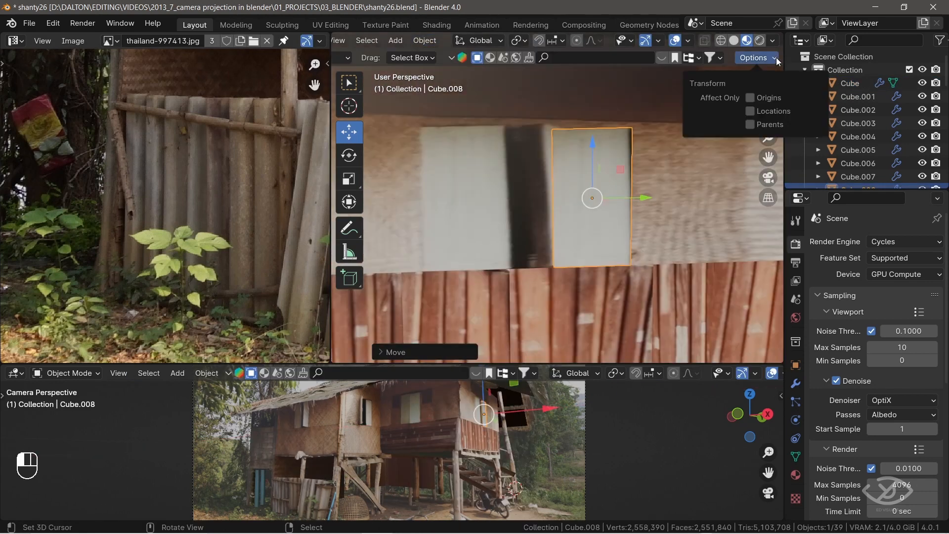
drag(645, 198, 610, 200)
click(758, 58)
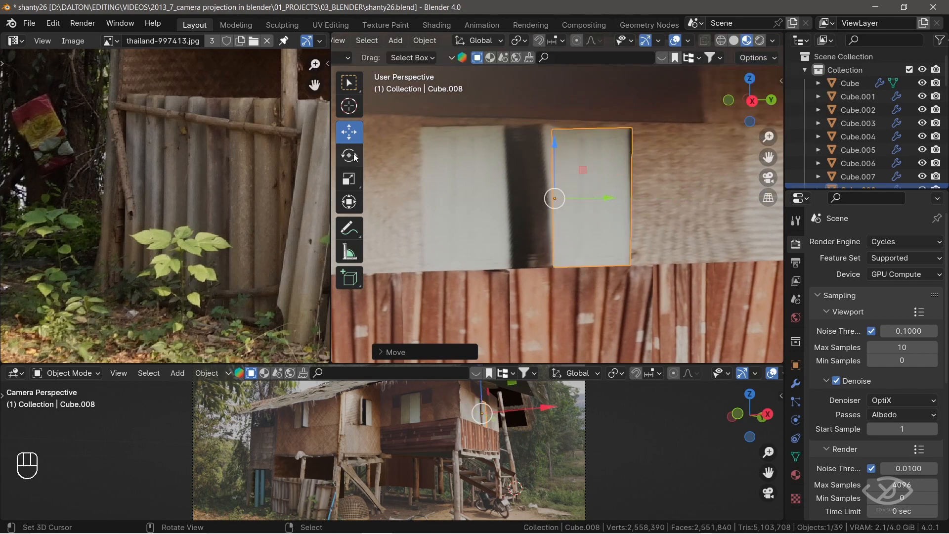
Rotate the shutter slightly open about its hinge edge and move it a little along X towards the wall
click(350, 160)
middle_drag(445, 223, 494, 208)
mouse_move(517, 210)
mouse_down()
mouse_move(535, 213)
mouse_move(502, 212)
mouse_up()
click(349, 132)
drag(600, 205, 596, 209)
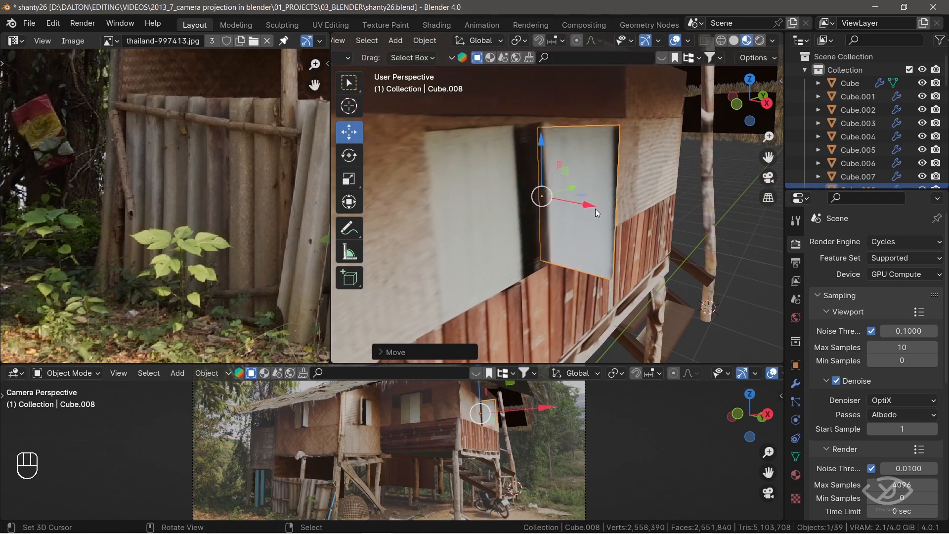
Hide the shutter and knife-cut the wall face behind it from top to bottom along the dark opening's edge
click(646, 255)
middle_drag(646, 255, 544, 252)
scroll(544, 253, up, 5)
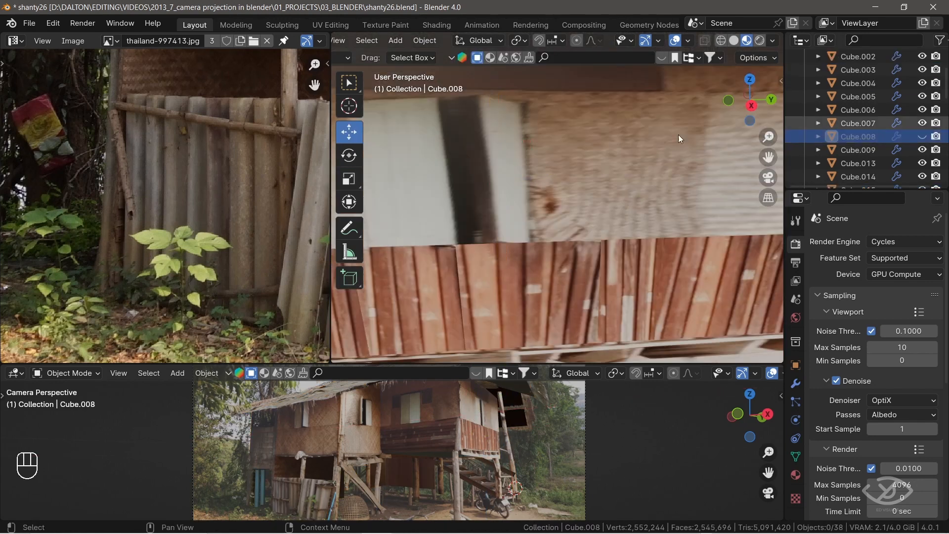
key(Tab)
key(k)
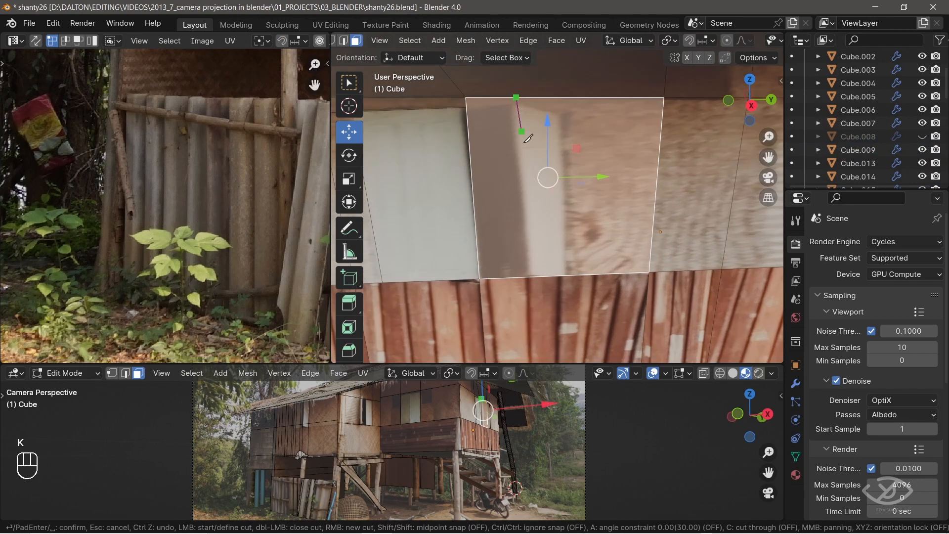
click(527, 273)
key(Return)
shift+middle_drag(527, 272, 541, 253)
Try to move and scale the UVs of the wall face beside the dark opening to replace its shutter texture
key(3)
click(588, 198)
scroll(588, 197, down, 2)
key(a)
key(g)
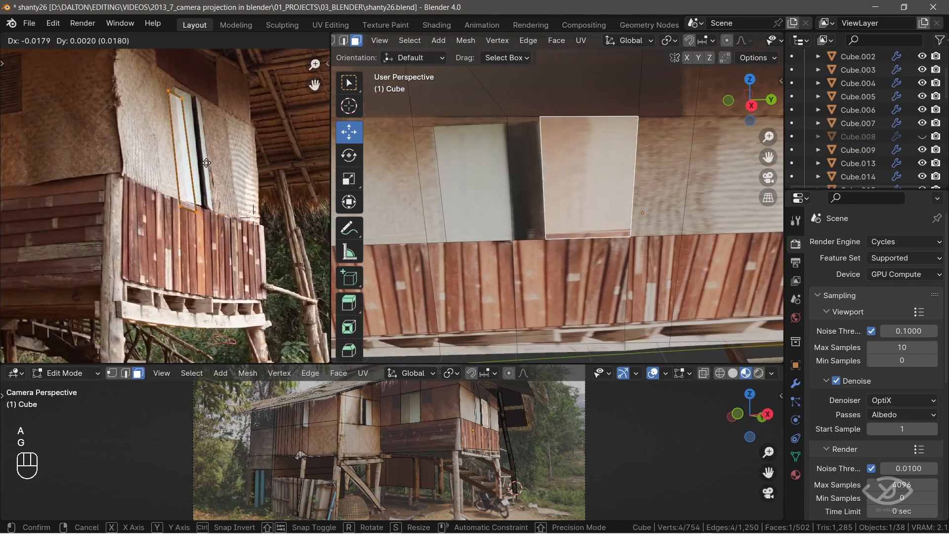
click(206, 163)
key(s)
Undo the latest UV adjustments on the wall face beside the dark opening
key(ctrl+z)
key(ctrl+z)
key(ctrl+z)
key(ctrl+z)
key(ctrl+z)
key(ctrl+z)
key(ctrl+z)
key(ctrl+z)
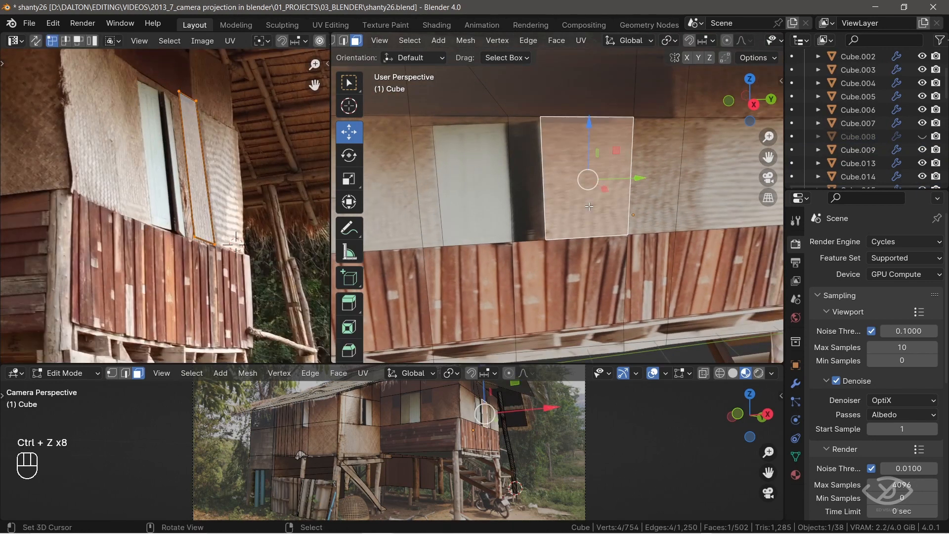
Return to object mode and rotate the shutter slightly about Z to adjust its opening angle
key(Tab)
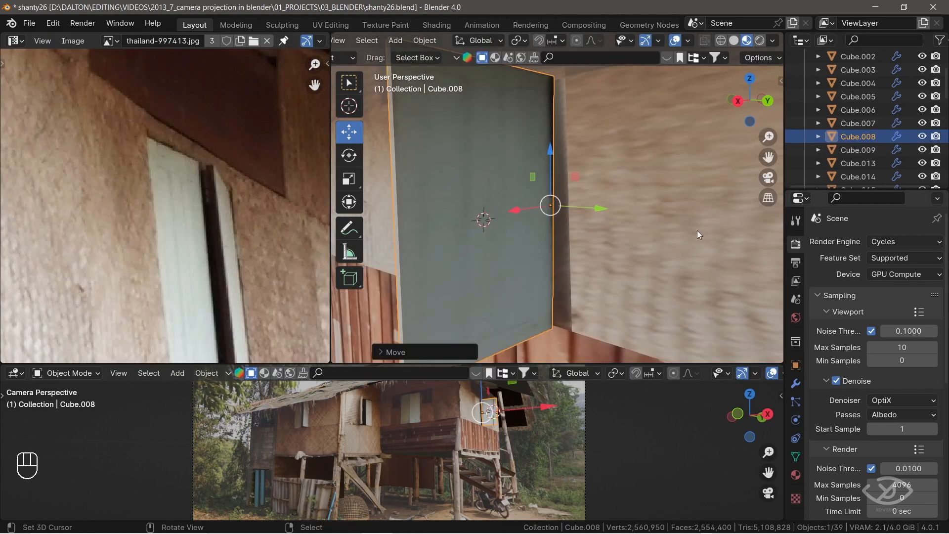
scroll(634, 229, down, 3)
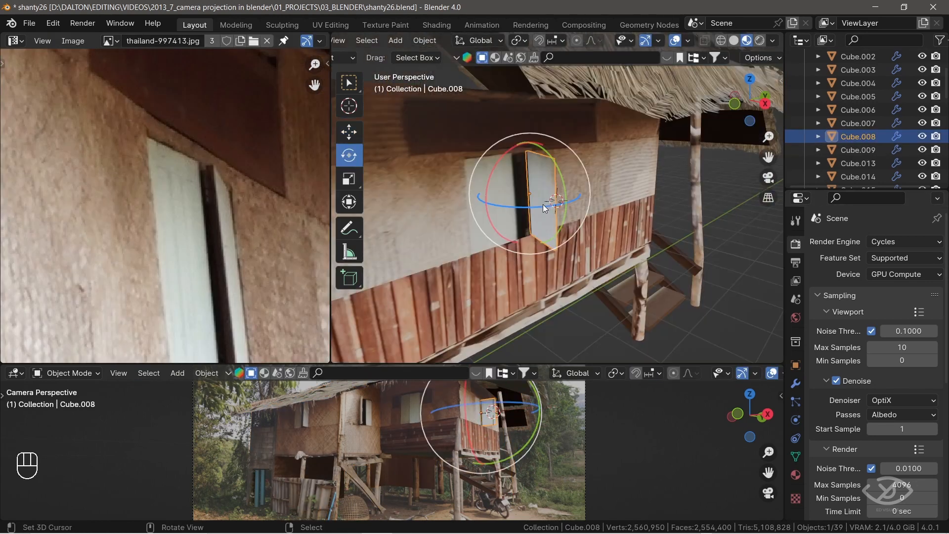
drag(533, 207, 540, 203)
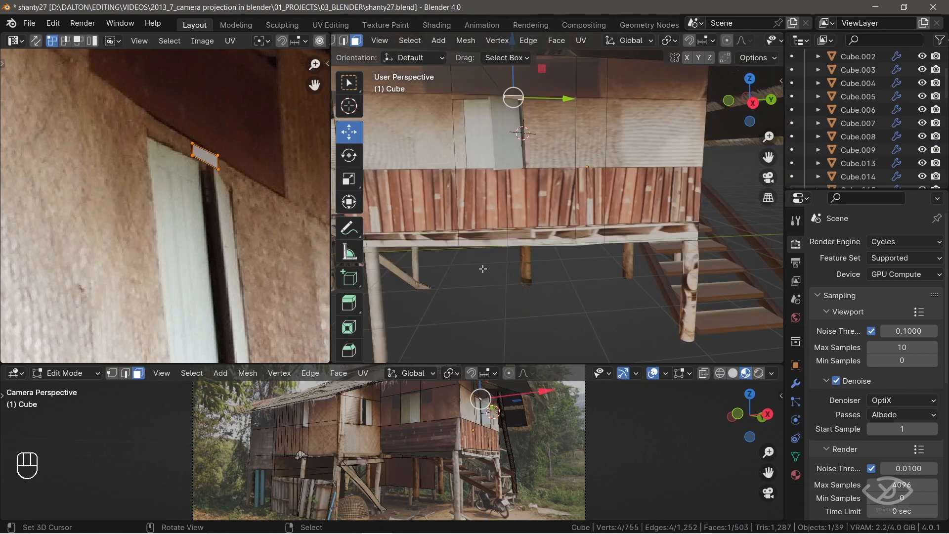
Knife-cut around the dark gaps in the floor beam below the plank wall and extrude the gap faces inward
key(k)
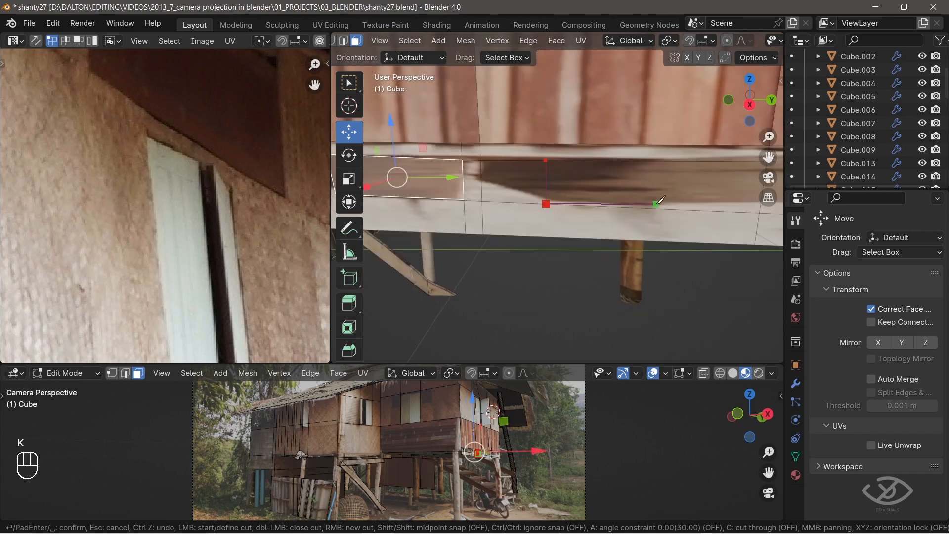
shift+middle_drag(657, 203, 555, 203)
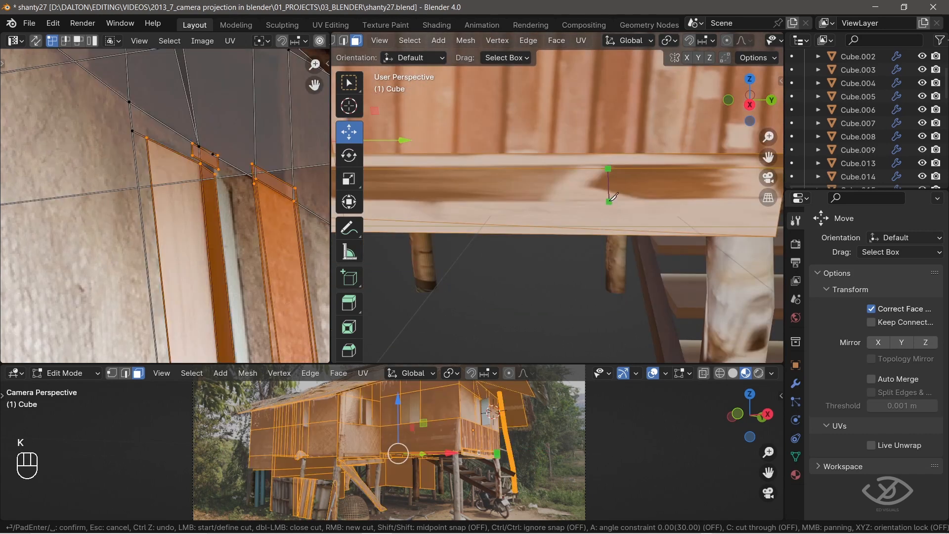
key(Return)
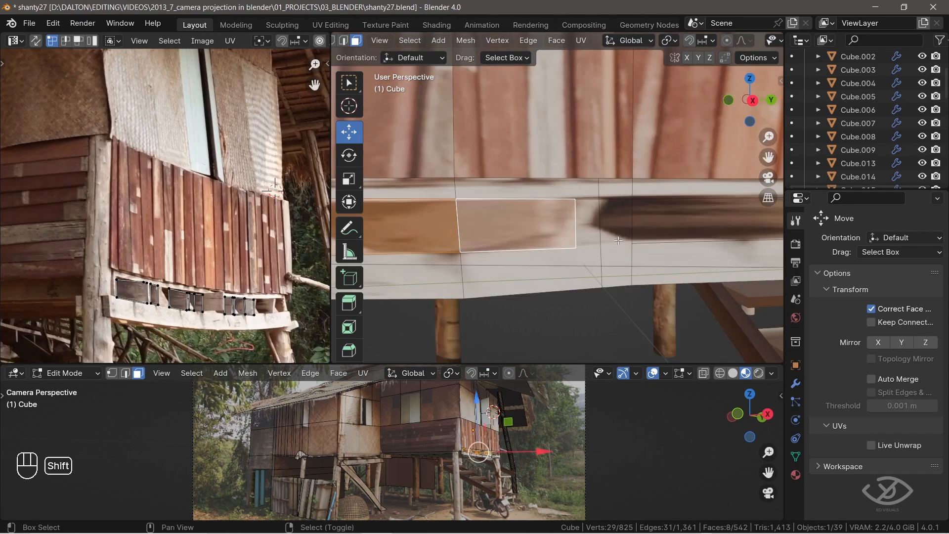
shift+middle_drag(648, 237, 696, 229)
key(e)
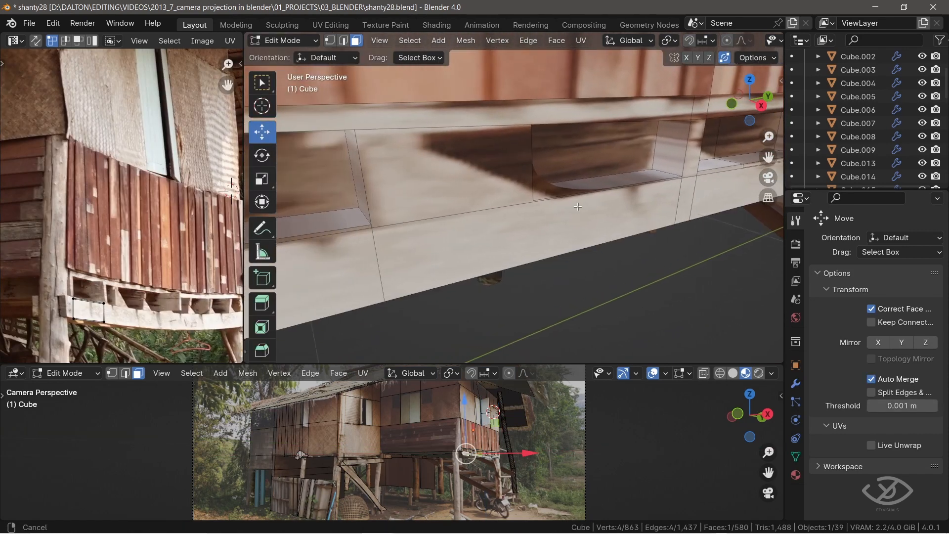
Select the irregular beam face wrapping around the gap's lower corner and triangulate it
middle_drag(489, 203, 524, 198)
click(528, 178)
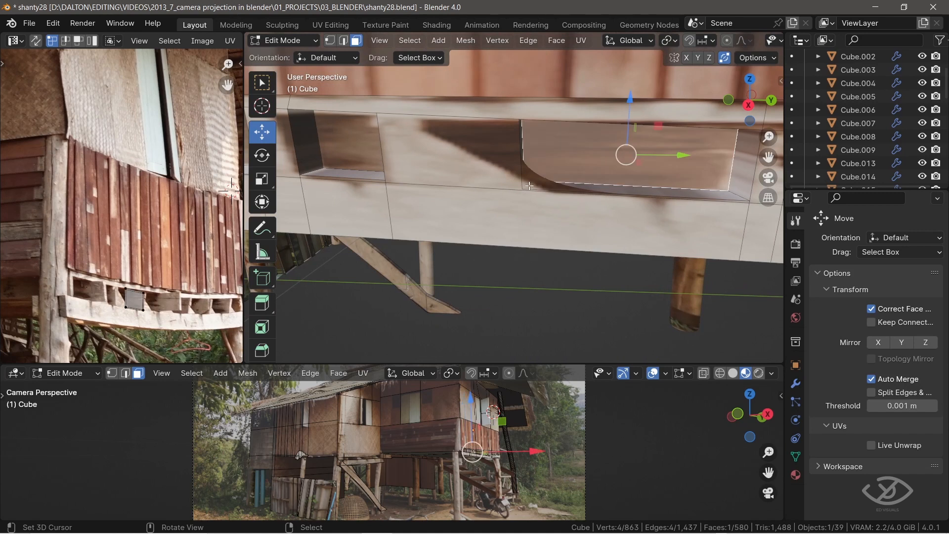
scroll(528, 177, up, 2)
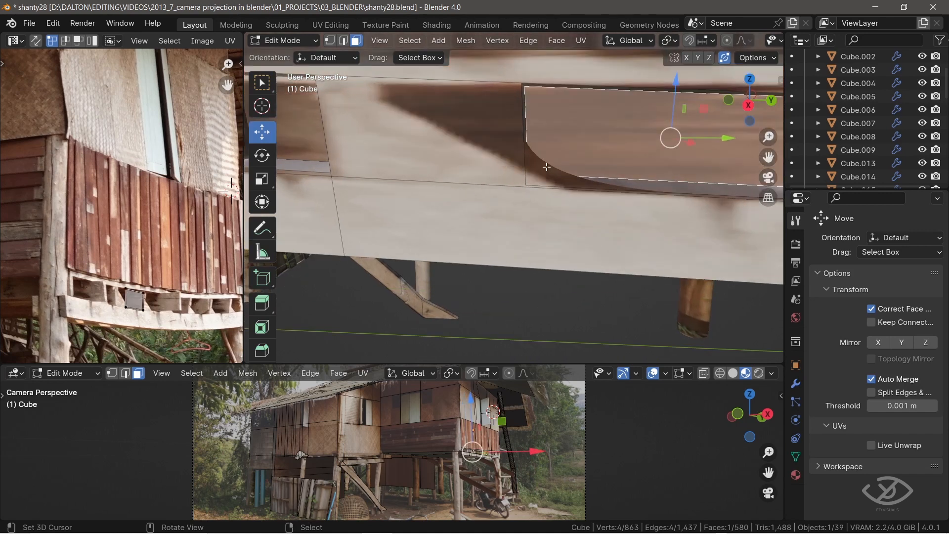
right_click(492, 156)
right_click(574, 143)
right_click(555, 210)
scroll(553, 201, down, 2)
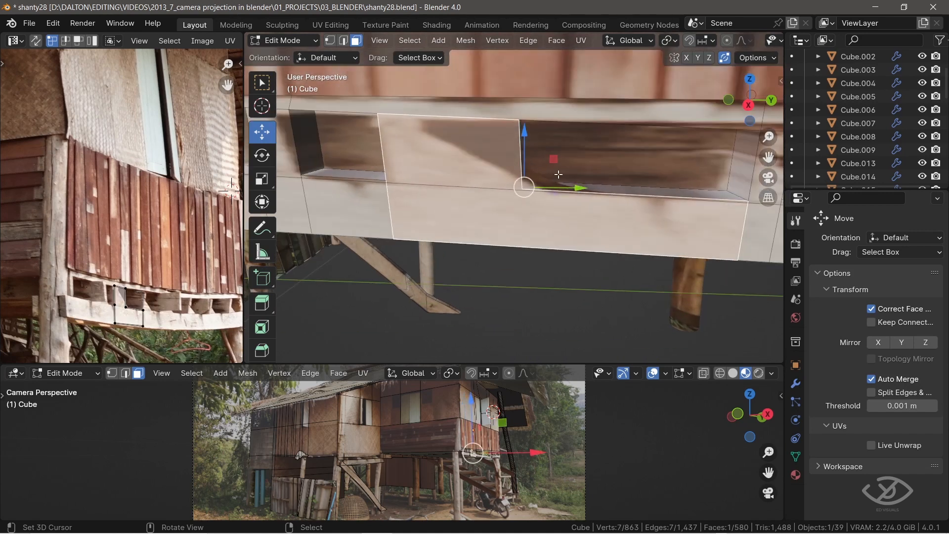
middle_drag(567, 181, 588, 148)
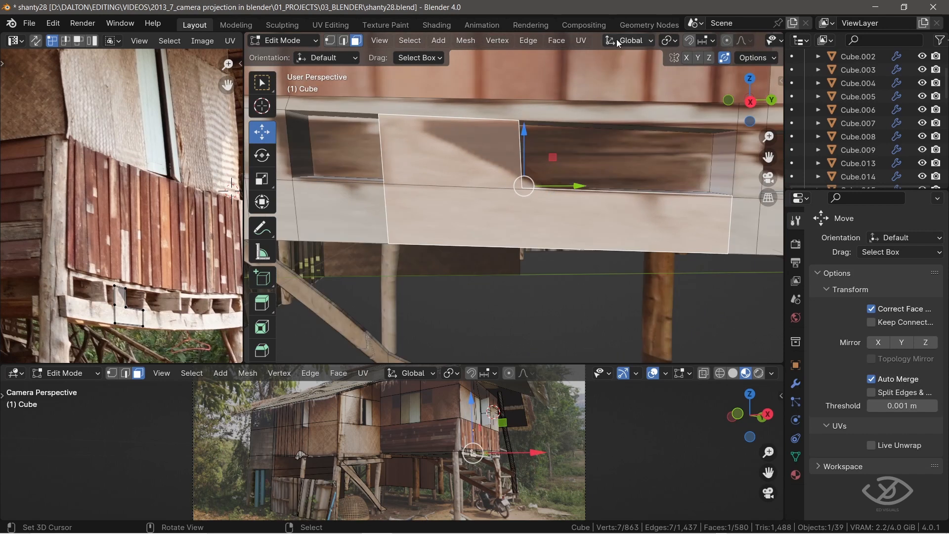
click(554, 42)
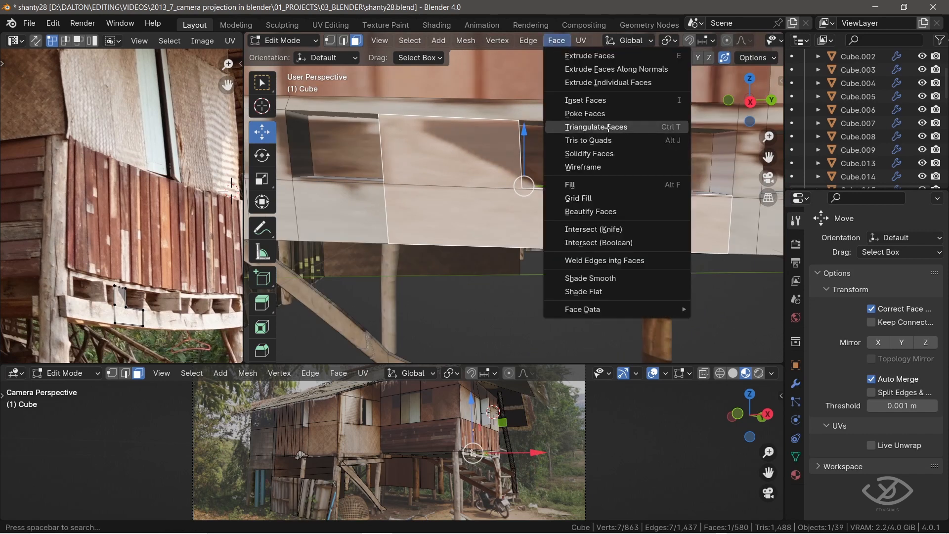
click(608, 128)
Dissolve the surplus diagonal edge across the lower part of the triangulated beam face
scroll(523, 212, up, 3)
scroll(523, 212, down, 3)
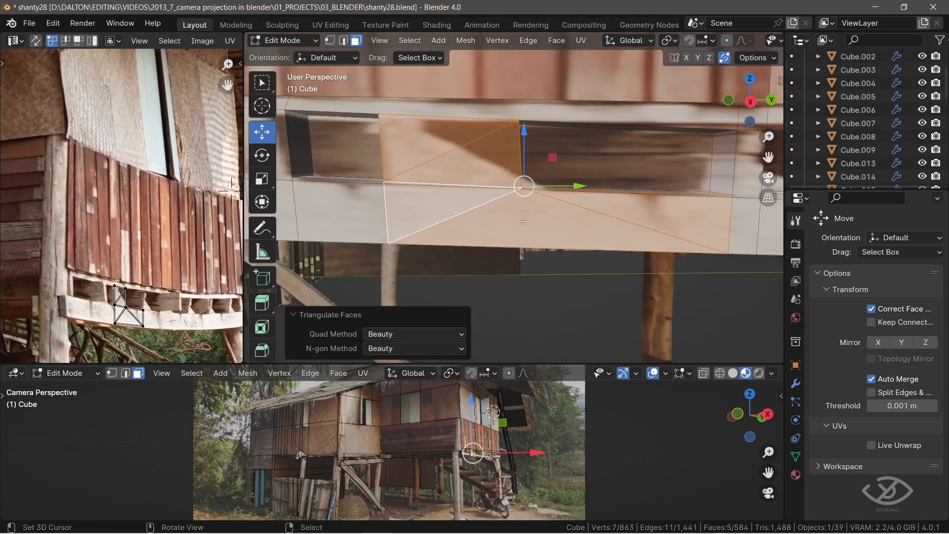
right_click(523, 221)
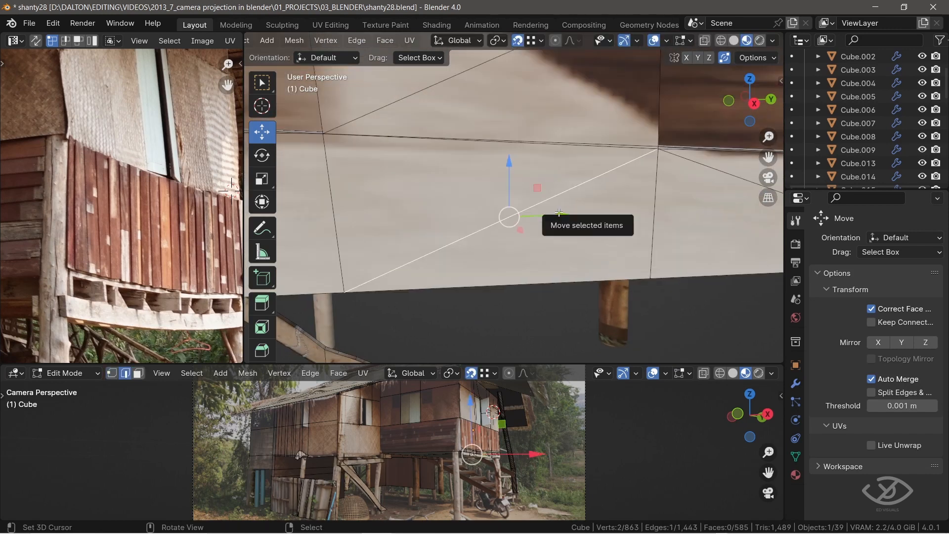
key(x)
click(559, 213)
Triangulate the next irregular beam face around the middle gap and dissolve its surplus diagonal edges
scroll(563, 232, down, 2)
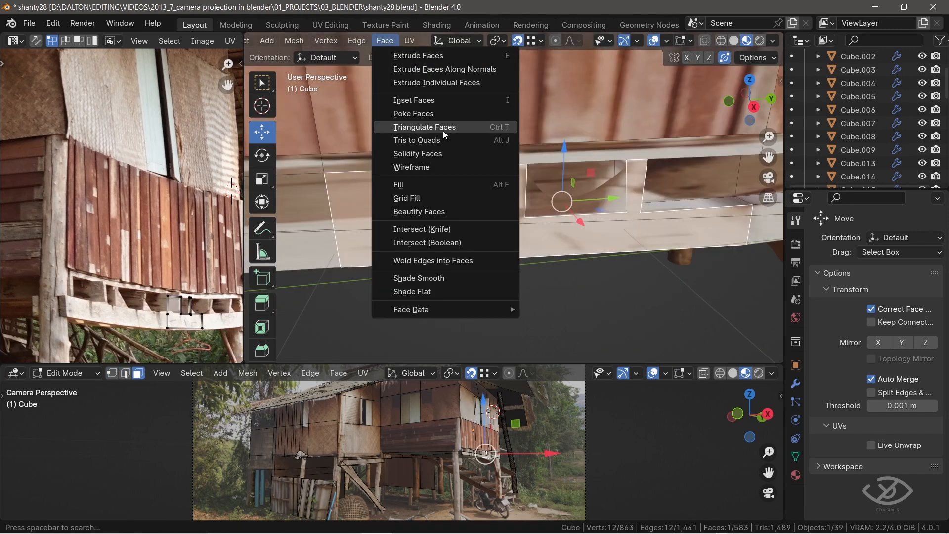
click(444, 130)
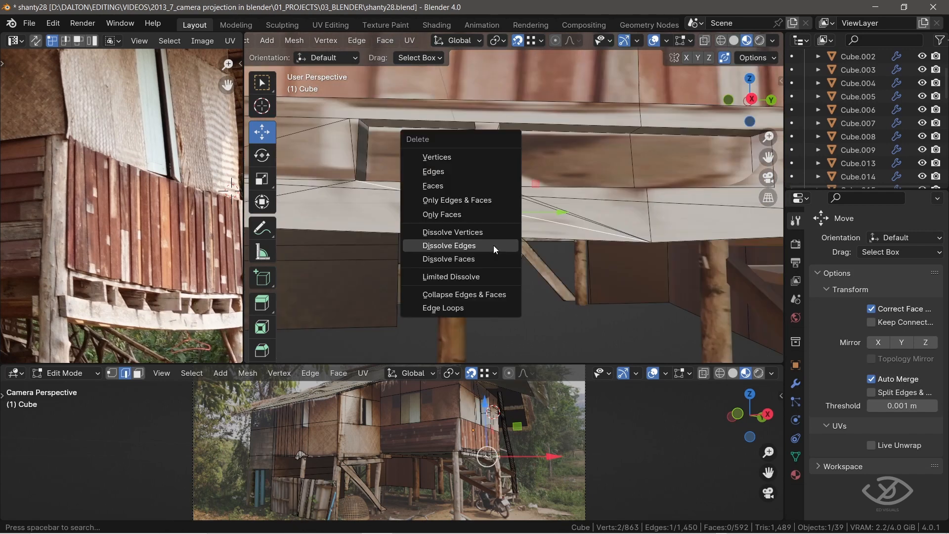
click(467, 246)
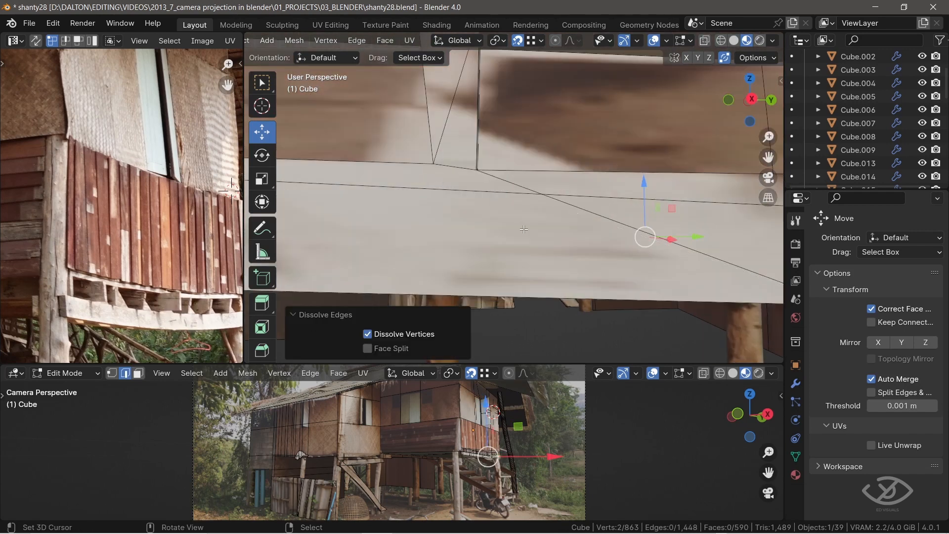
key(x)
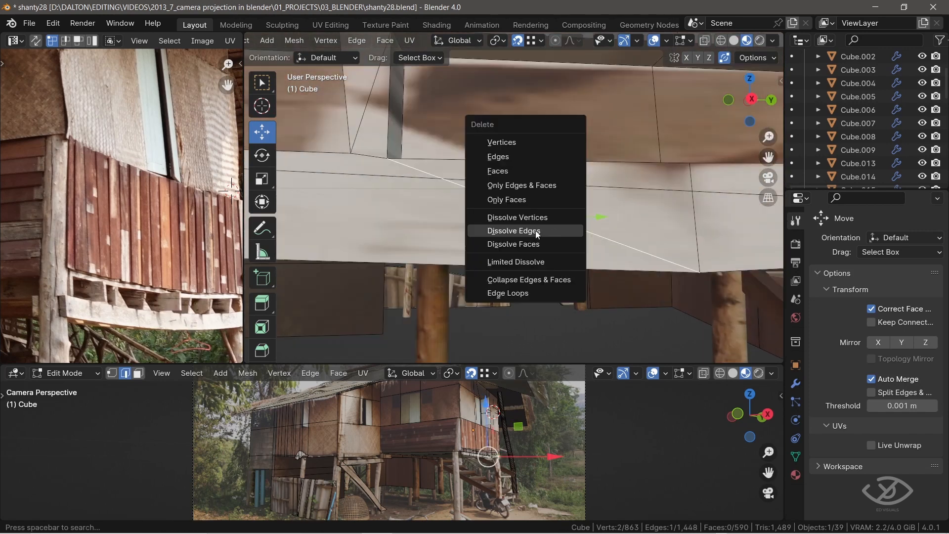
click(514, 231)
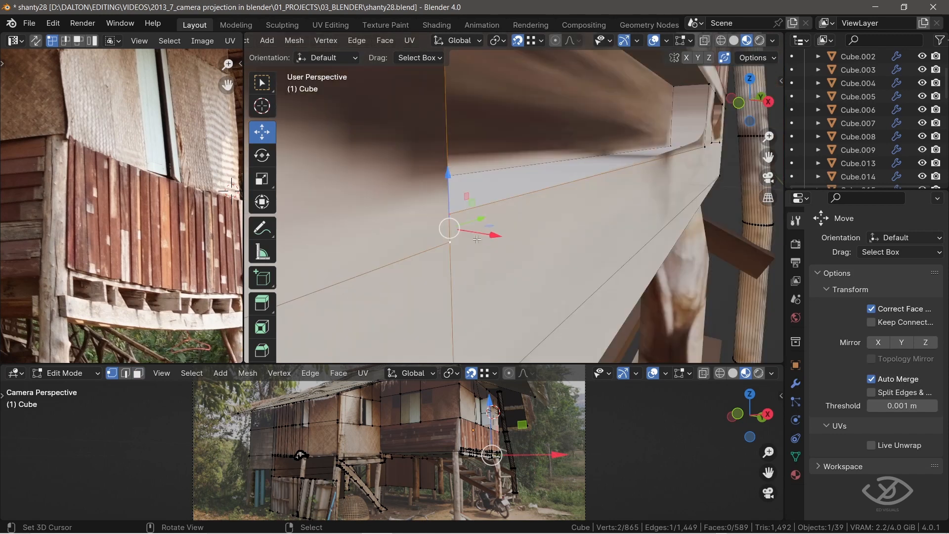
Merge the two closely spaced vertices below the gap's corner by distance, increasing the merge distance
key(m)
click(466, 247)
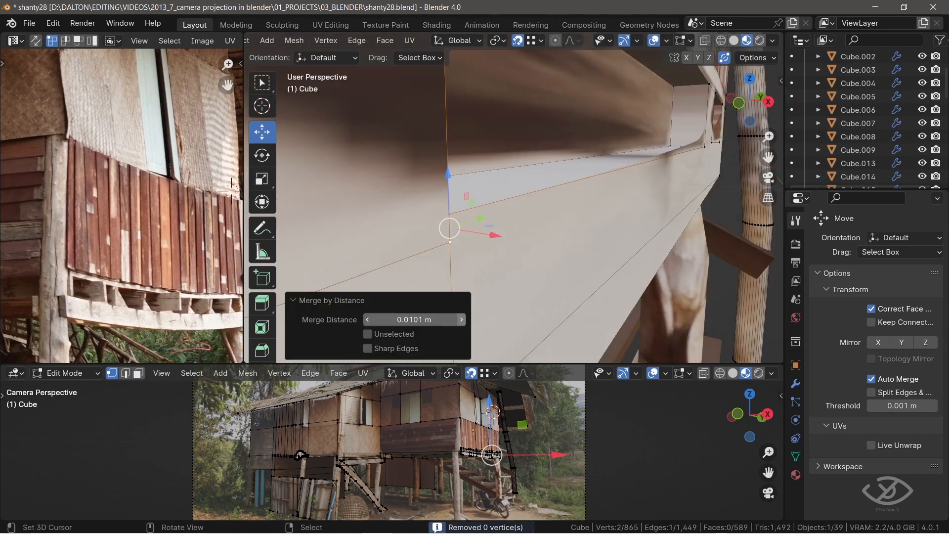
drag(464, 319, 475, 319)
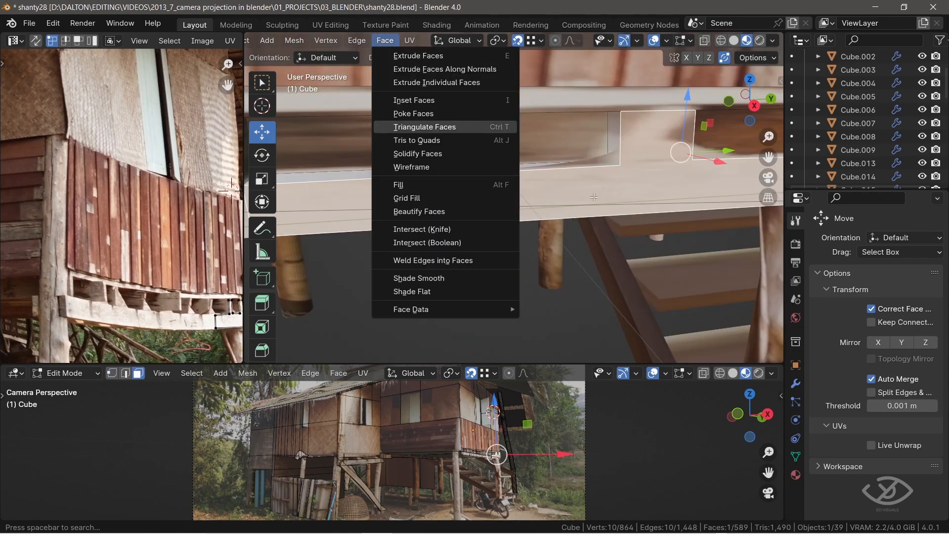
Triangulate the beam face at the end near the stairs and dissolve its surplus diagonal edge
click(425, 125)
scroll(621, 181, down, 2)
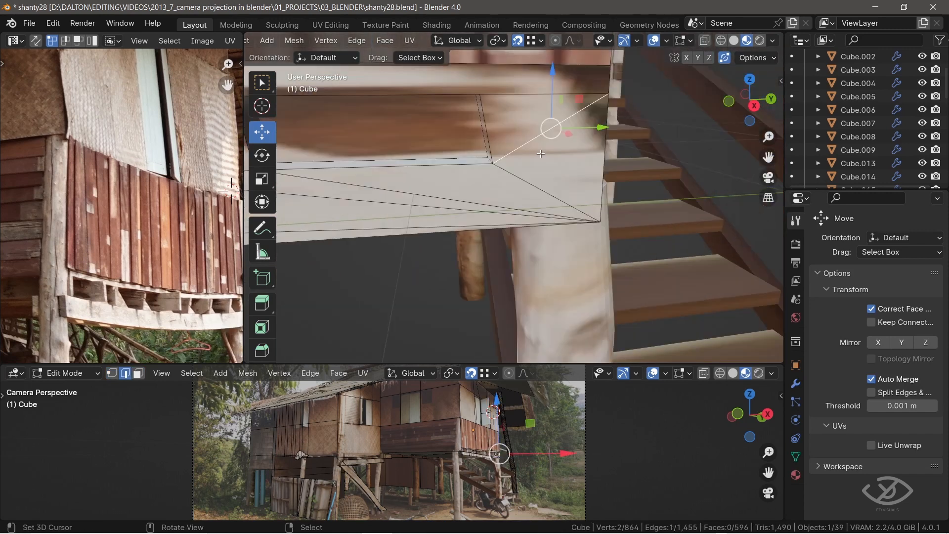
key(x)
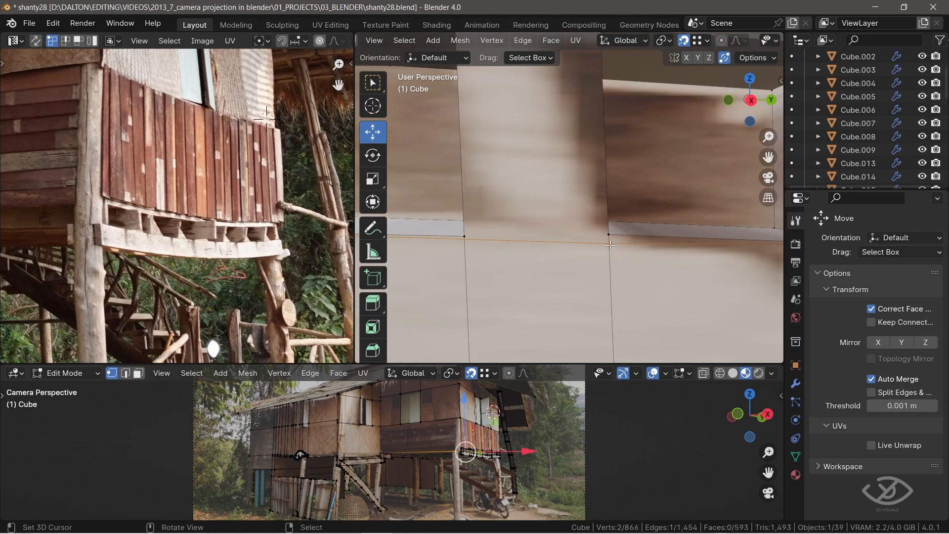
Merge by distance the two nearly coincident vertices at the lower corner of the floor beam gap
click(610, 244)
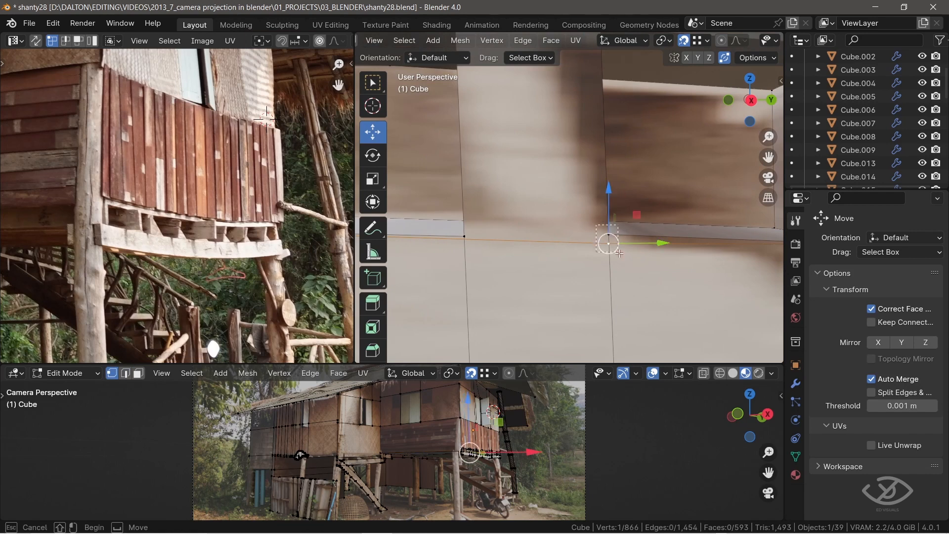
shift+click(610, 235)
key(m)
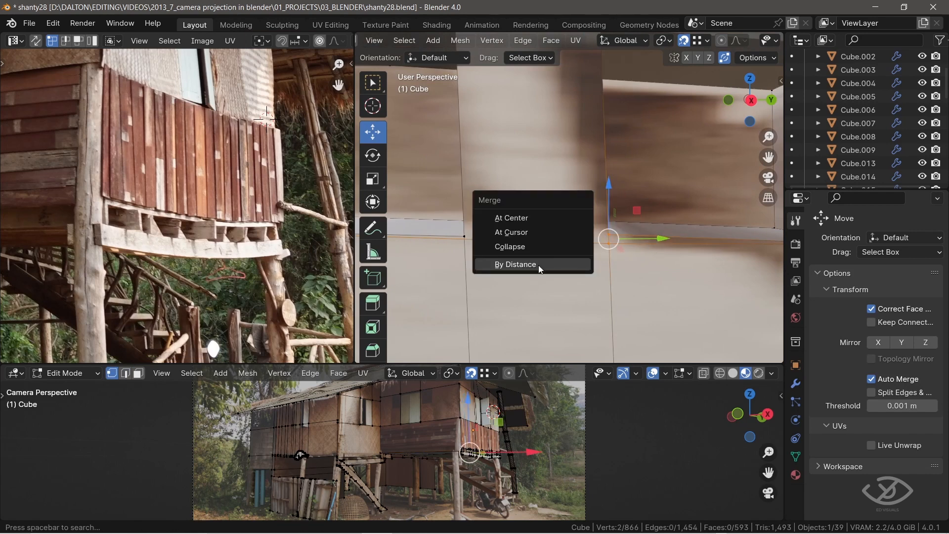
click(515, 264)
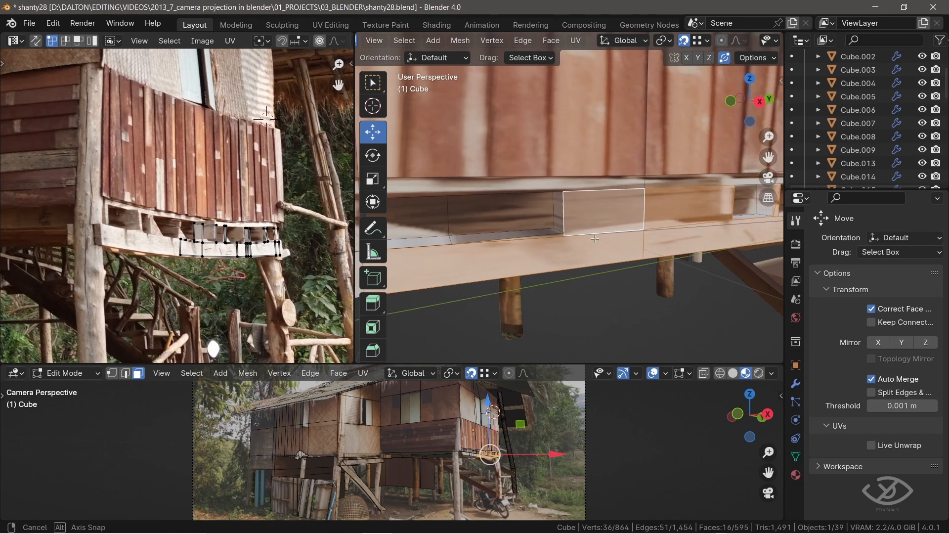
Extrude the selected floor beam and spacer block faces along the X axis to give them thickness
middle_drag(643, 197, 686, 144)
key(e)
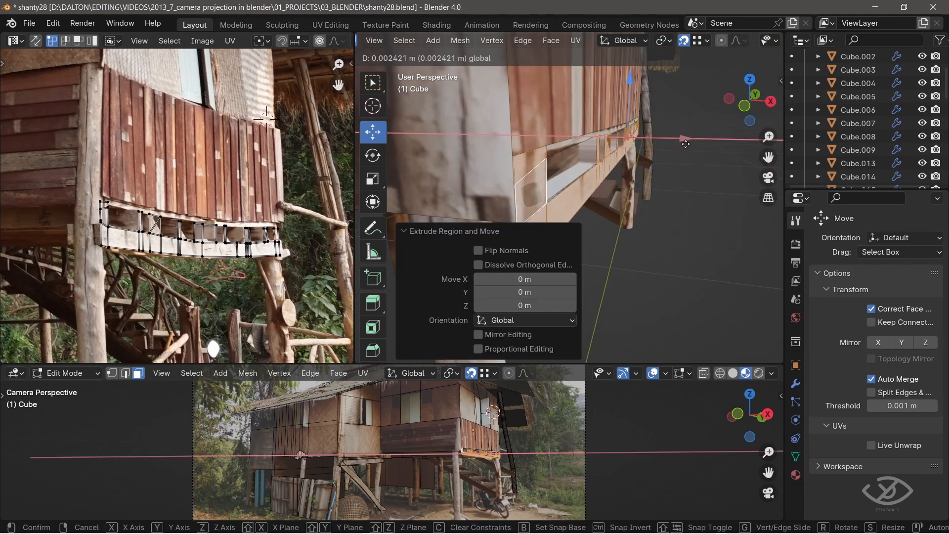
click(695, 155)
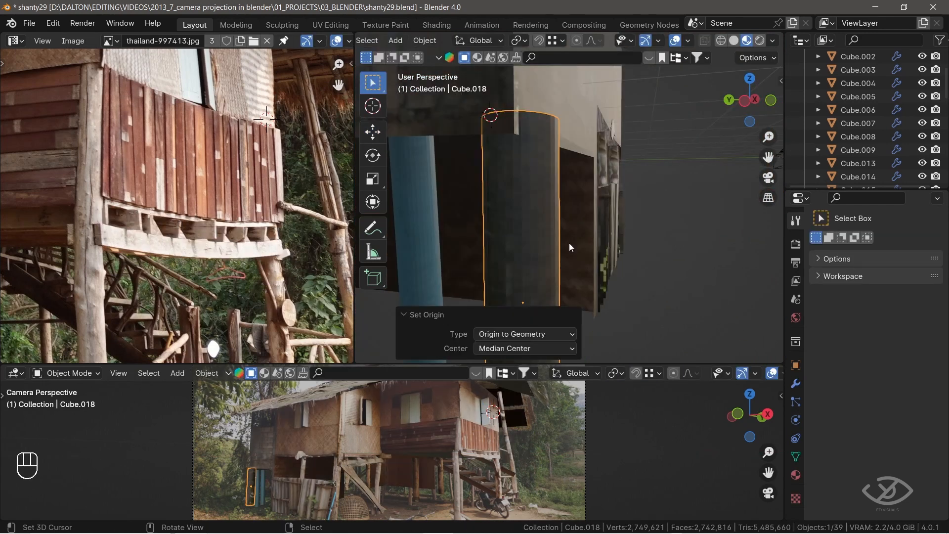
Try smooth shading on the dark round pole beside the blue ones and undo it
middle_drag(570, 247, 585, 199)
key(w)
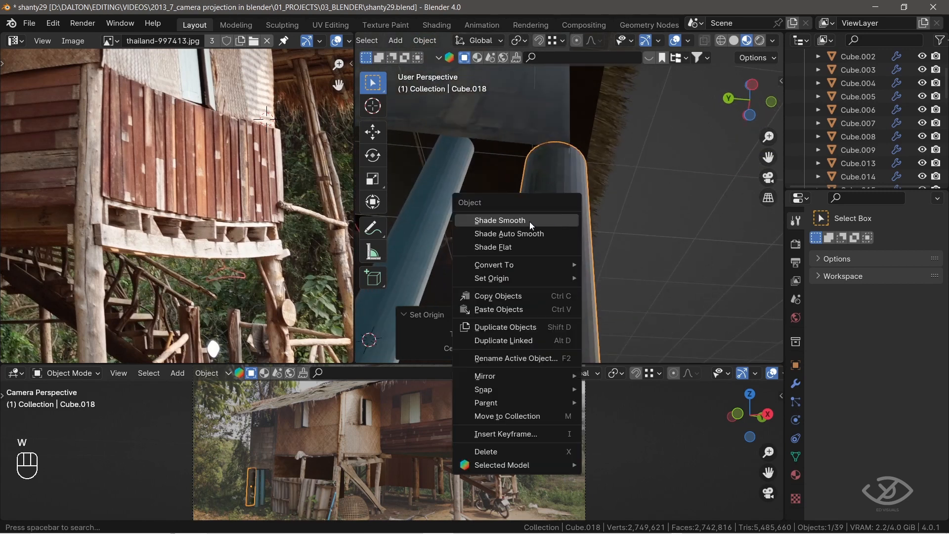
click(529, 222)
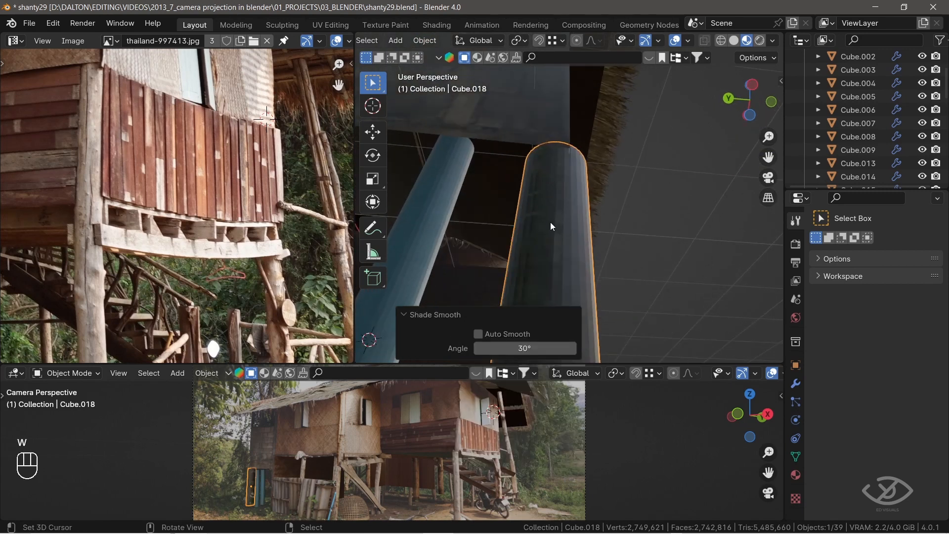
key(ctrl+z)
Turn off the dark pole's Subdivision modifier for viewport and render, and shade the pole smooth
click(795, 384)
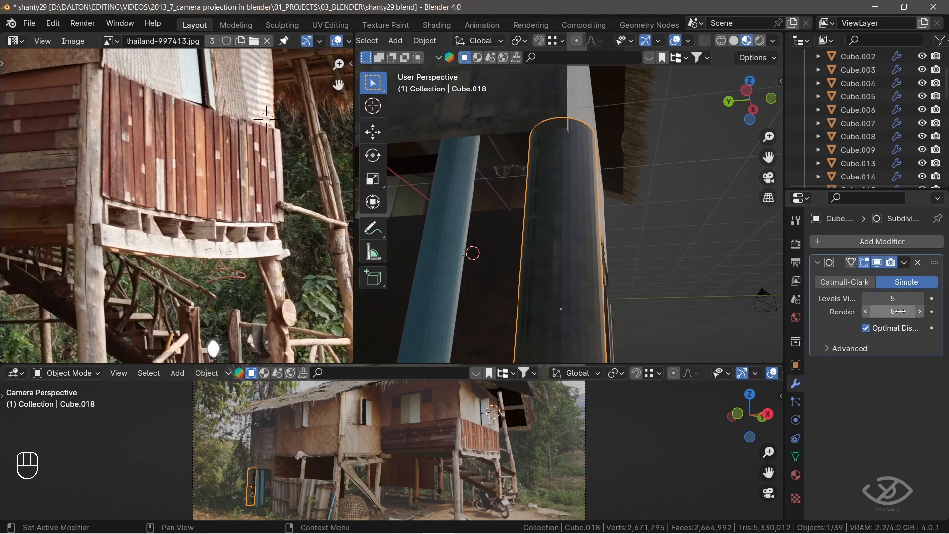
click(890, 262)
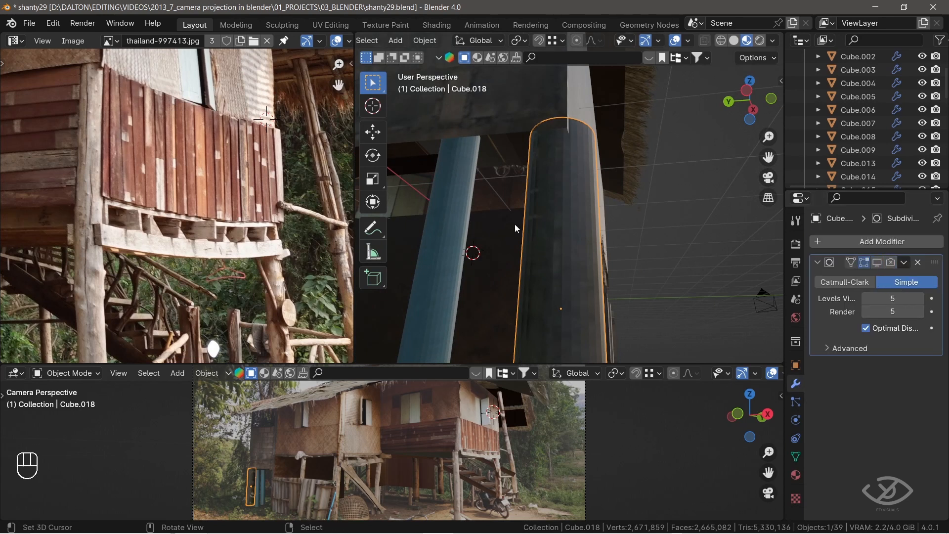
scroll(578, 244, up, 3)
shift+middle_drag(594, 272, 610, 211)
key(w)
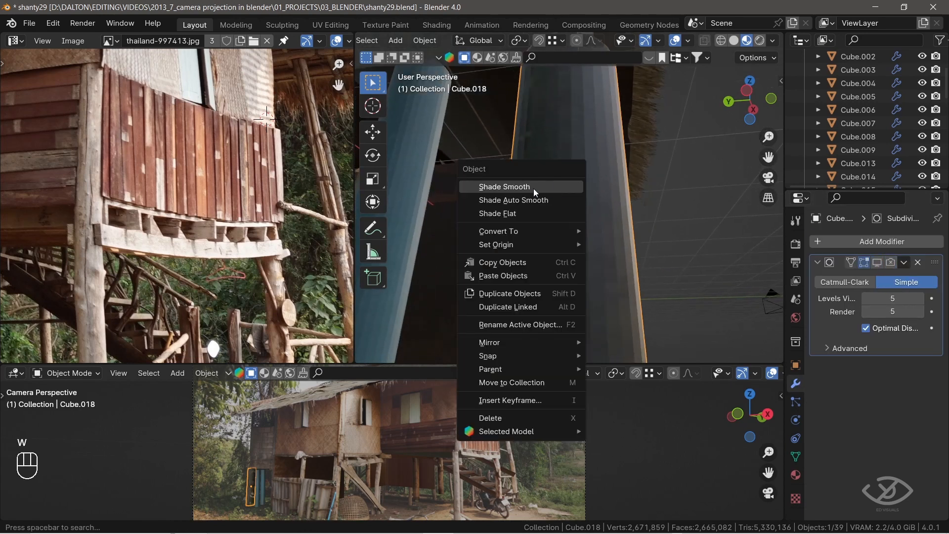
click(532, 189)
middle_drag(620, 140, 622, 174)
scroll(622, 174, down, 4)
Enable Auto Smooth at 30° in the dark pole's mesh normals
click(796, 457)
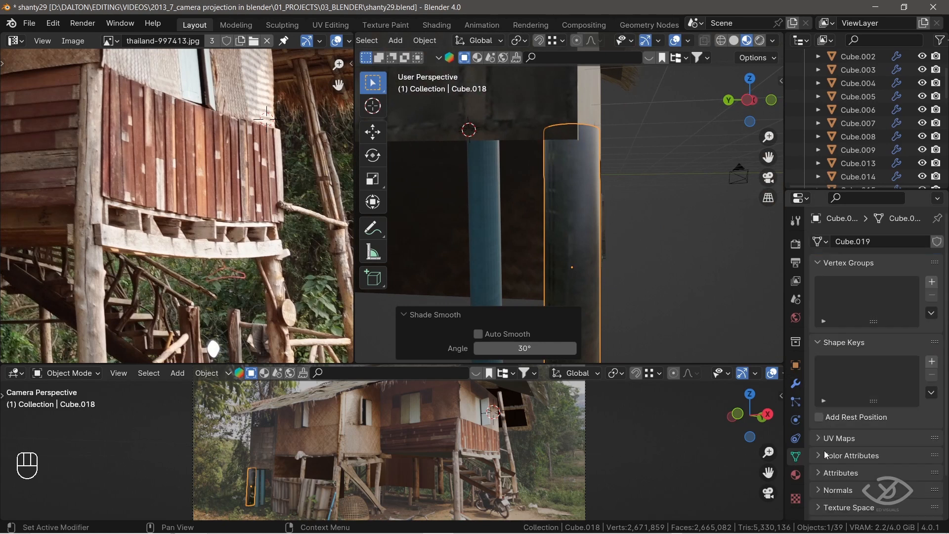
scroll(823, 450, down, 2)
click(817, 443)
click(866, 462)
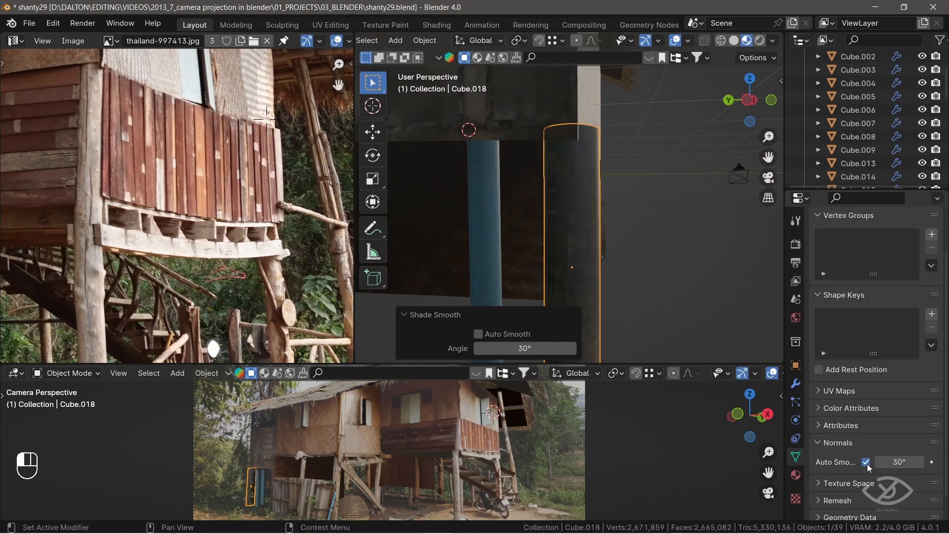
Turn off the blue pole's Subdivision modifier for viewport and render, and shade the pole smooth
middle_drag(613, 264, 588, 102)
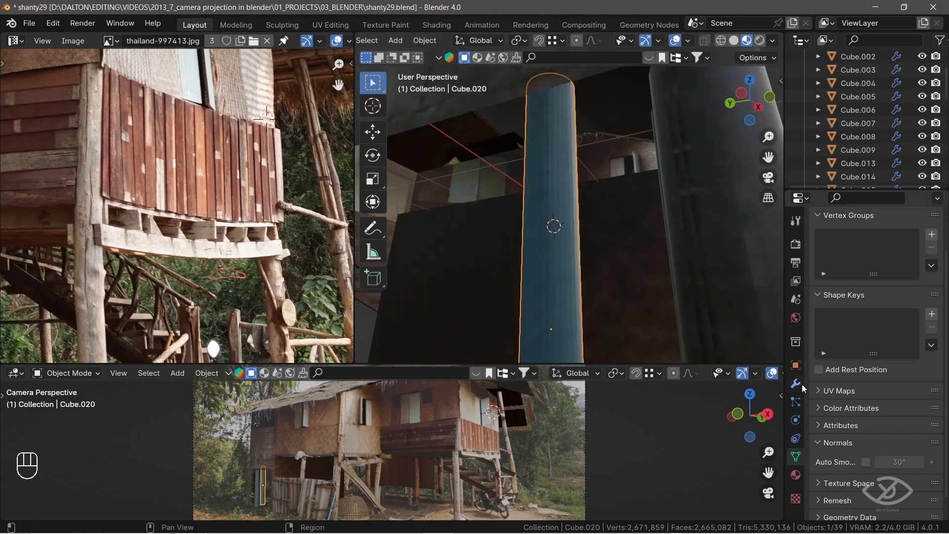
click(796, 384)
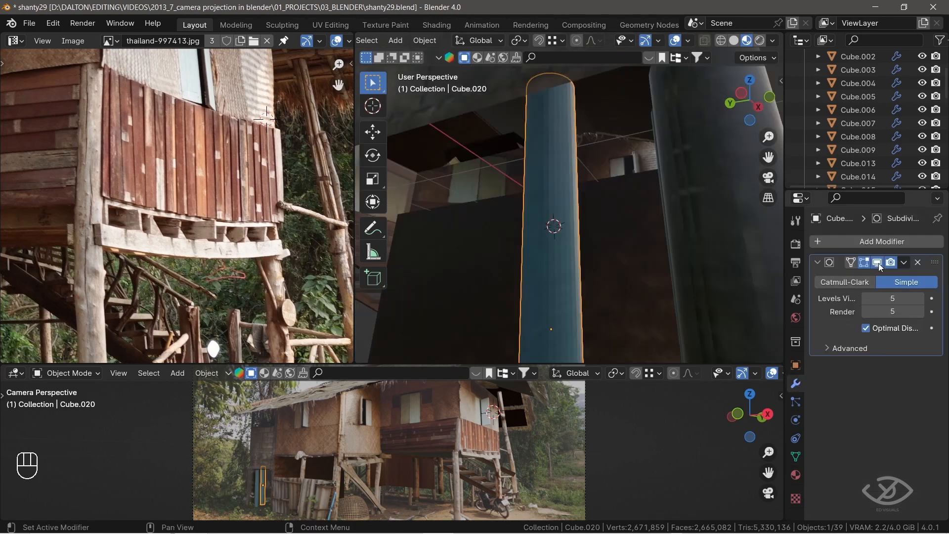
right_click(539, 204)
click(533, 204)
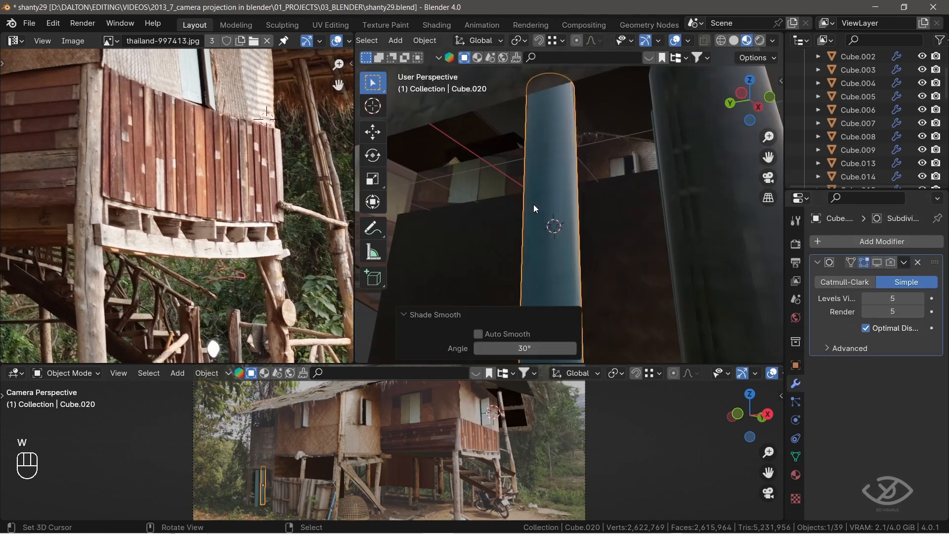
key(w)
Disable the Subdivision modifier on the remaining wooden posts under the house and shade them smooth
middle_drag(559, 206, 580, 216)
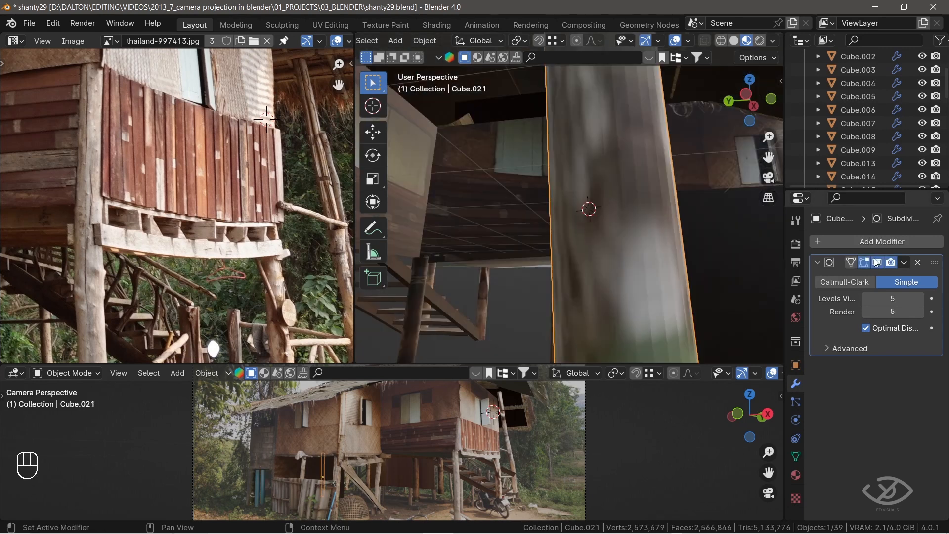
right_click(613, 192)
click(612, 192)
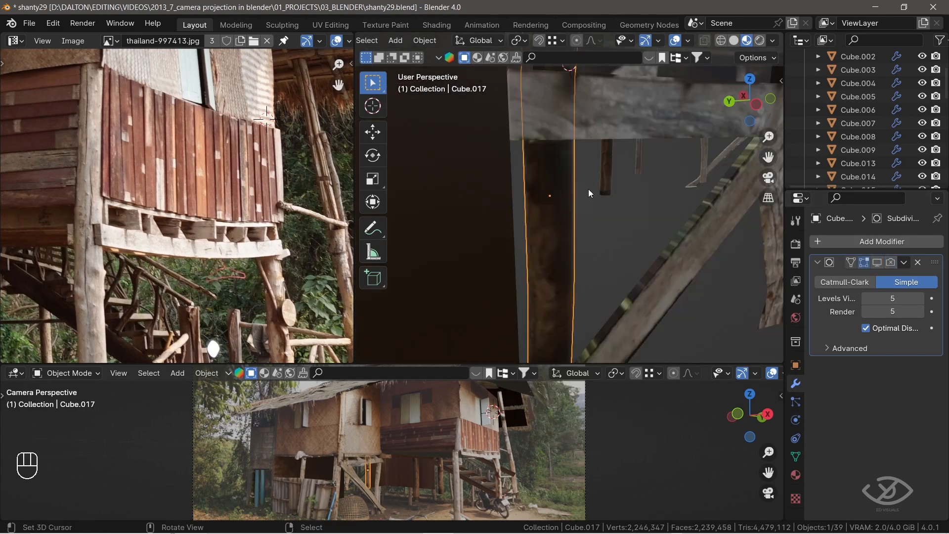
right_click(557, 186)
click(557, 186)
Duplicate the window shutter face, offset it along the global X axis, and extrude it to give the shutter thickness
key(shift+d)
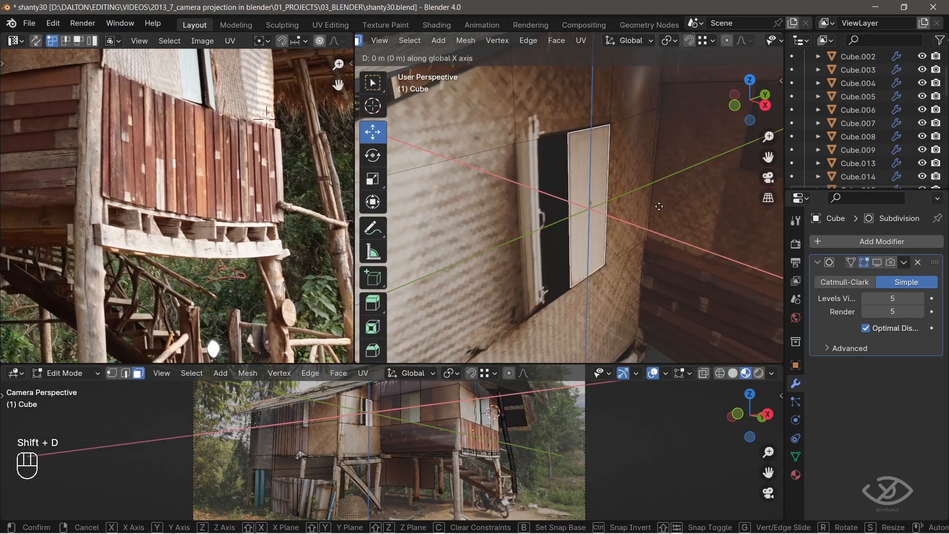
click(683, 209)
key(e)
middle_click(678, 203)
click(660, 196)
Separate the linked shutter geometry into its own object and select that object in Object Mode
key(l)
mouse_move(621, 171)
middle_down()
mouse_move(647, 160)
mouse_move(638, 171)
middle_up()
key(p)
click(608, 183)
key(Tab)
right_click(536, 188)
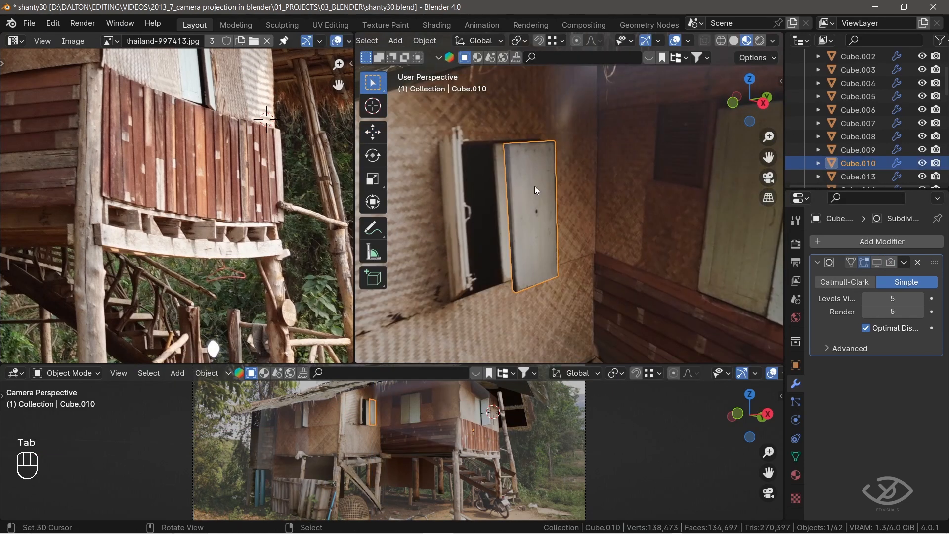
Set the shutter's origin to its geometry using the median center
click(425, 40)
mouse_move(488, 72)
click(576, 83)
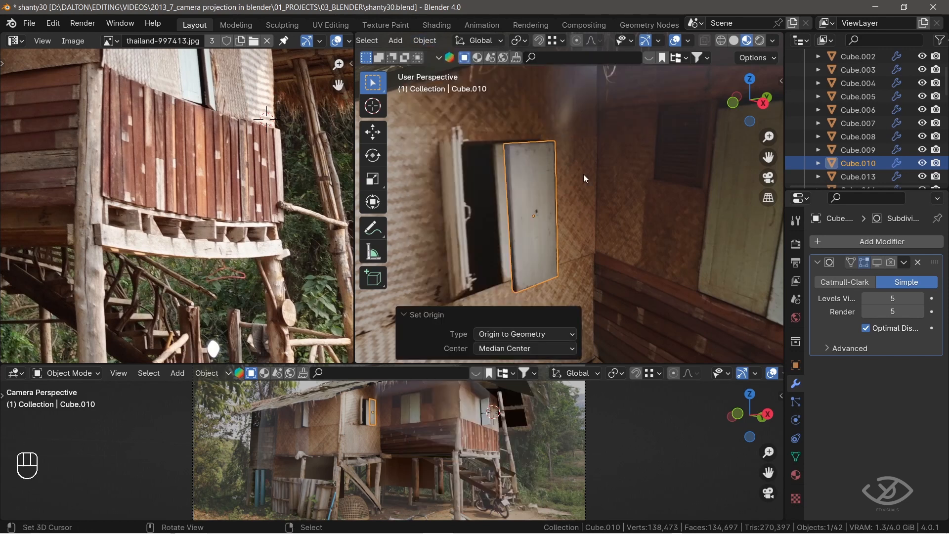
Move only the shutter's origin about -0.205 m along Y to its hinge edge, with origin-only transform disabled again at the end
click(777, 57)
click(750, 98)
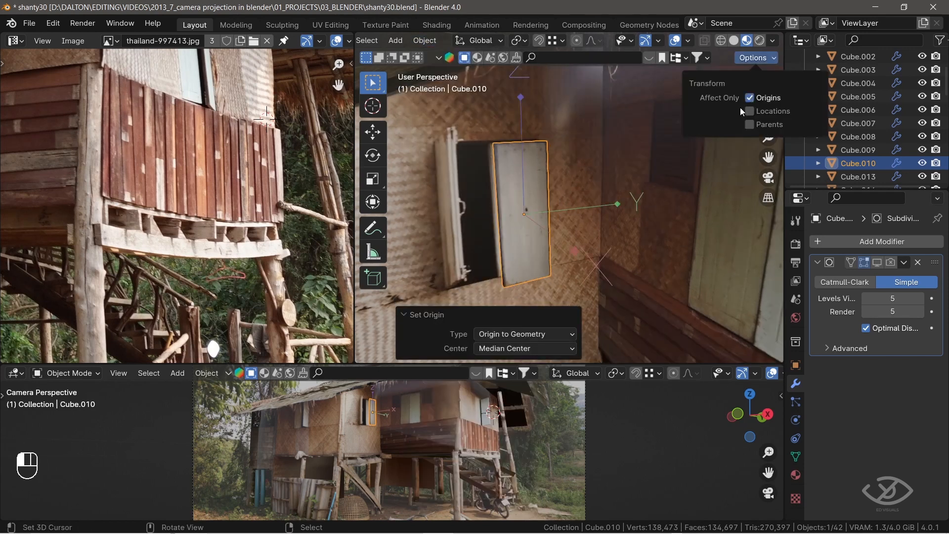
key(g)
key(y)
click(602, 204)
scroll(601, 204, up, 1)
click(775, 58)
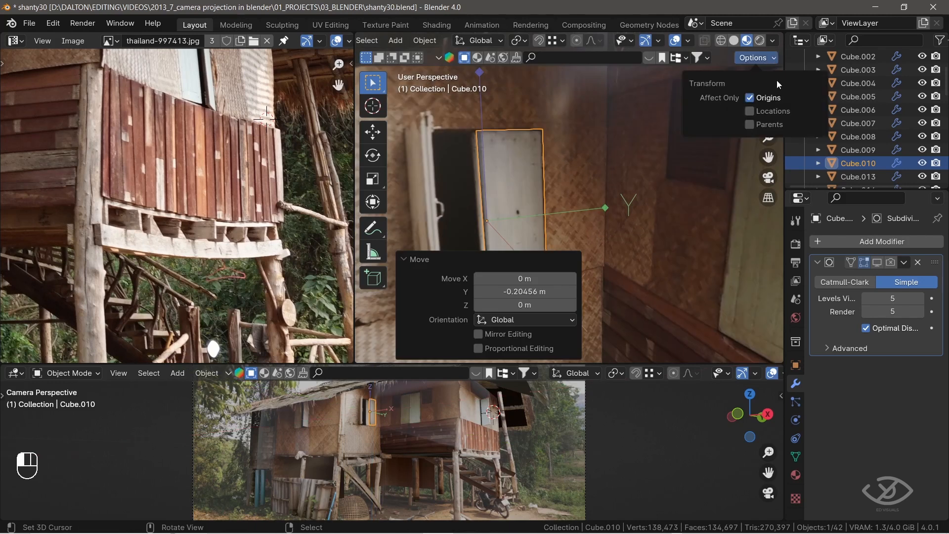
click(749, 98)
Rotate the shutter about the vertical axis around its hinge edge
shift+middle_drag(463, 188, 531, 181)
click(373, 133)
click(373, 156)
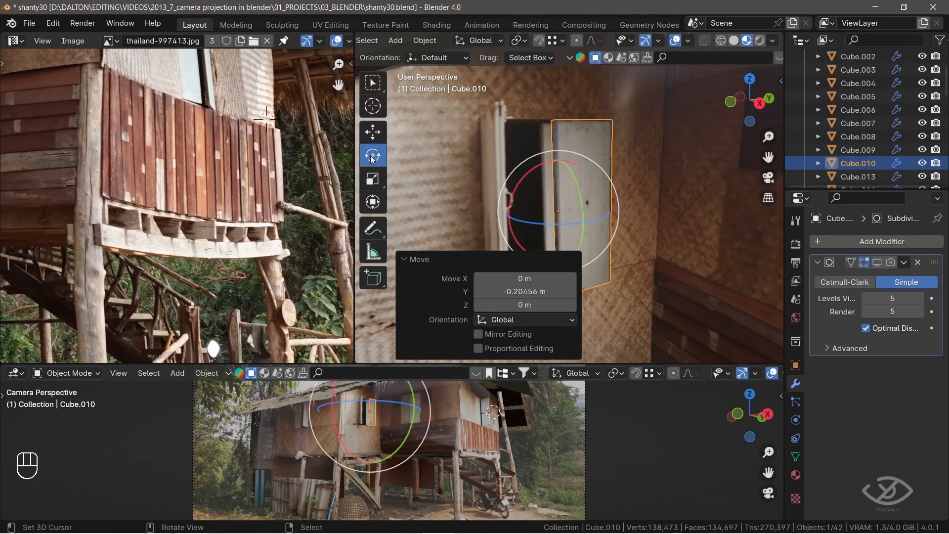
drag(648, 206, 577, 190)
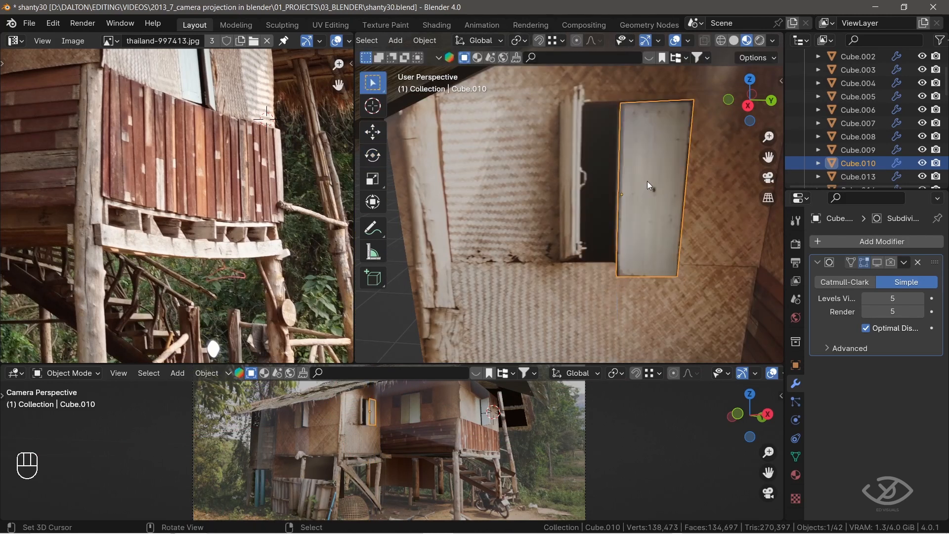
Mirror the shutter along the global Y axis so it swings across the window opening
right_click(647, 181)
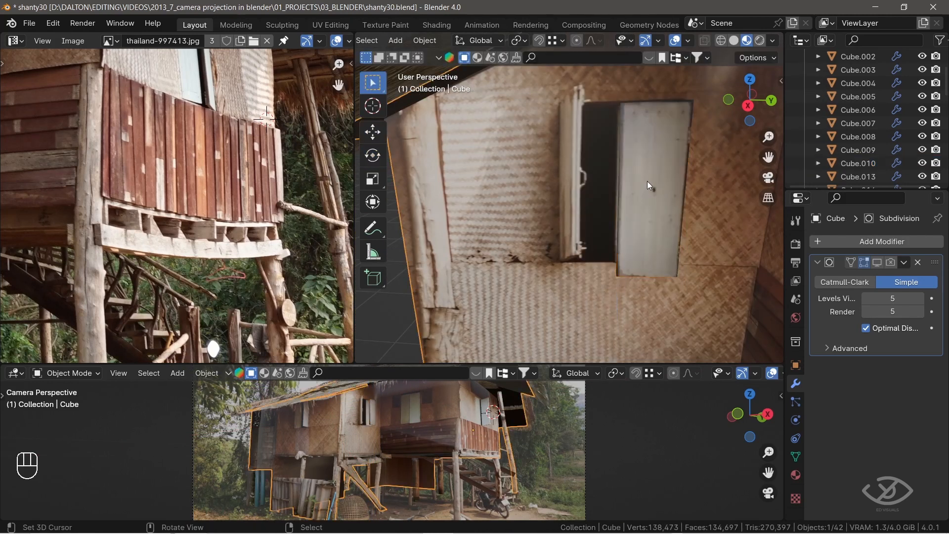
right_click(648, 181)
key(ctrl+m)
click(479, 335)
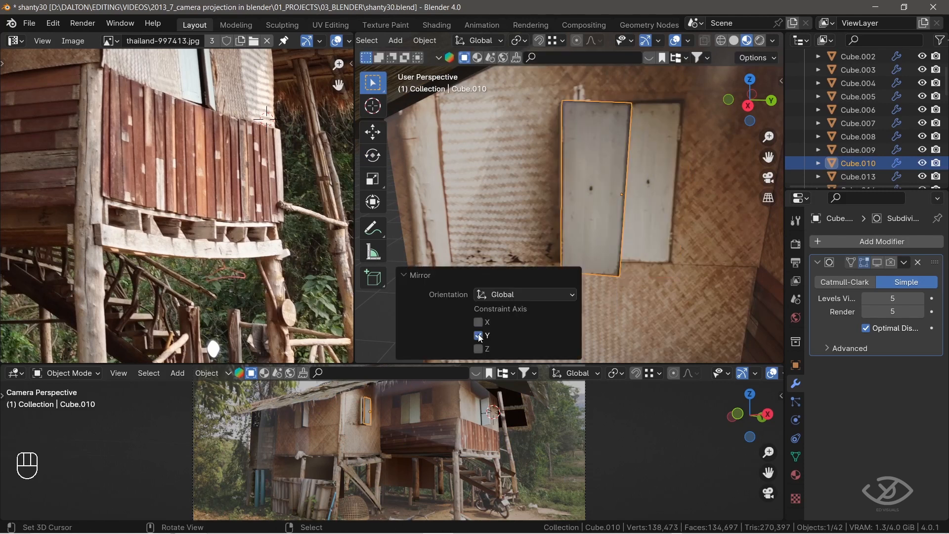
drag(607, 198, 585, 202)
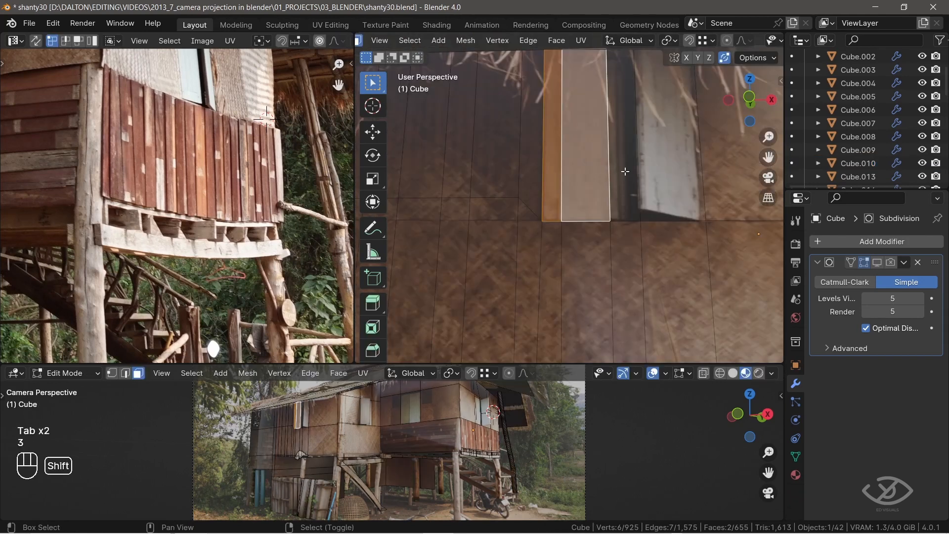
Add the adjoining opening and shutter faces to the window selection and remap their UVs onto the green shutters in the photo
shift+click(625, 149)
shift+click(648, 172)
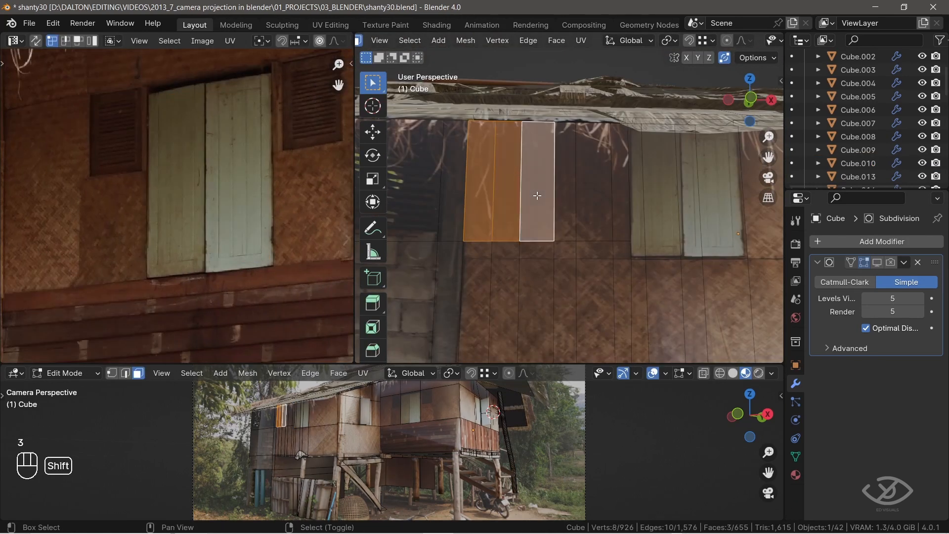
Select the narrow wall faces beside the front window and scale and move their UVs over the woven wall in the photo
shift+click(565, 193)
shift+click(584, 192)
shift+click(604, 192)
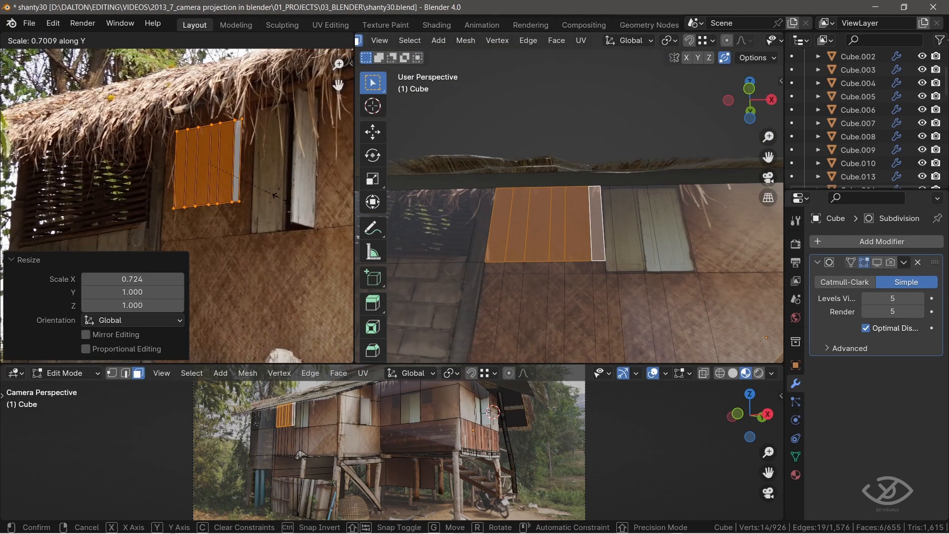
click(284, 225)
key(g)
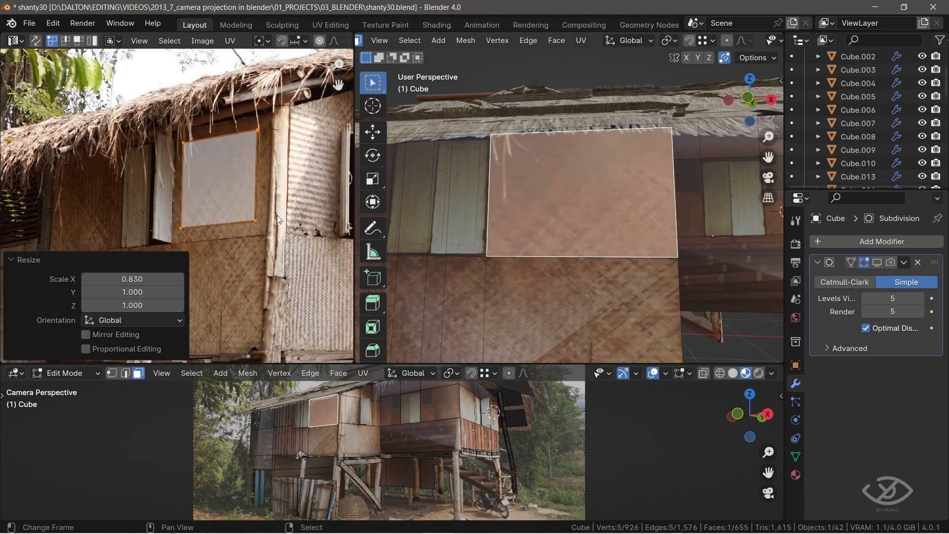
Scale the UVs of the woven panel beside the window and of the upper wall strip, using a Y scale of 0.745 for the strip
key(s)
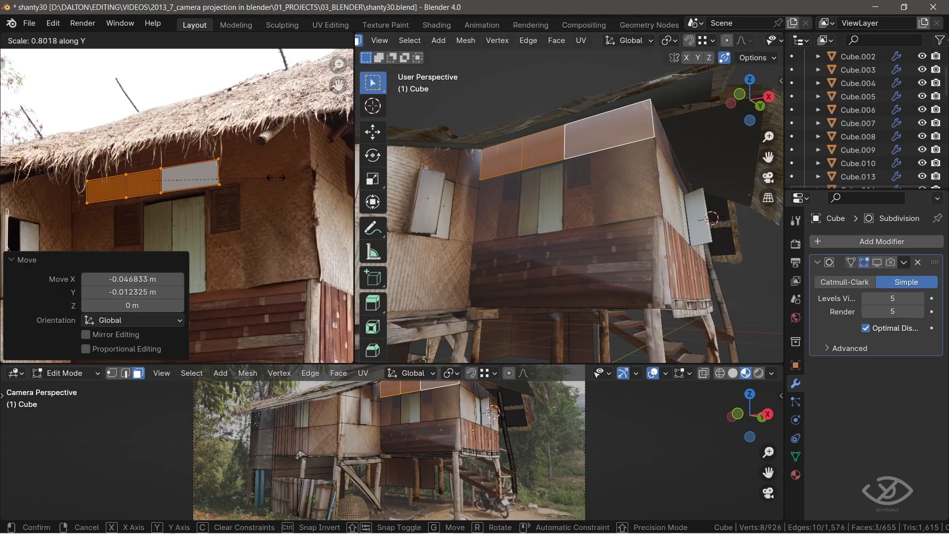
click(275, 177)
key(s)
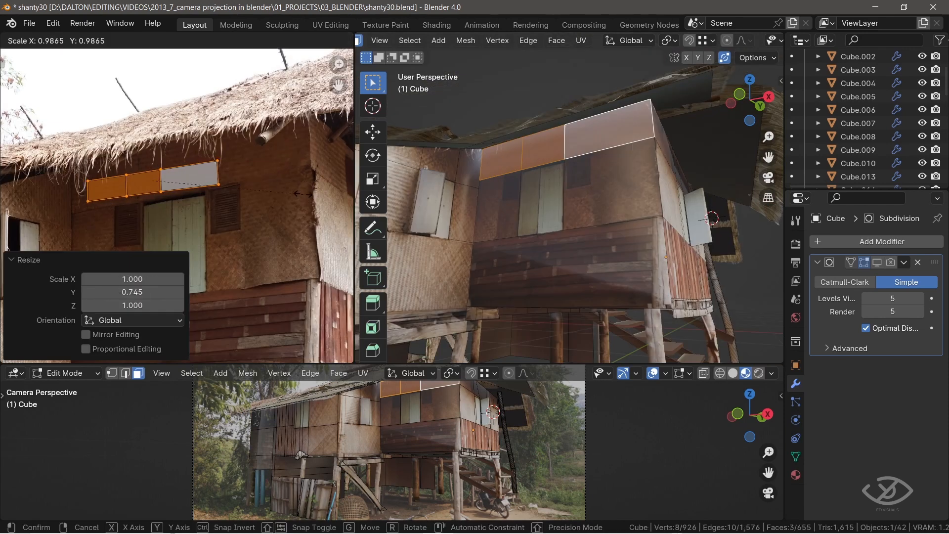
key(x)
click(265, 186)
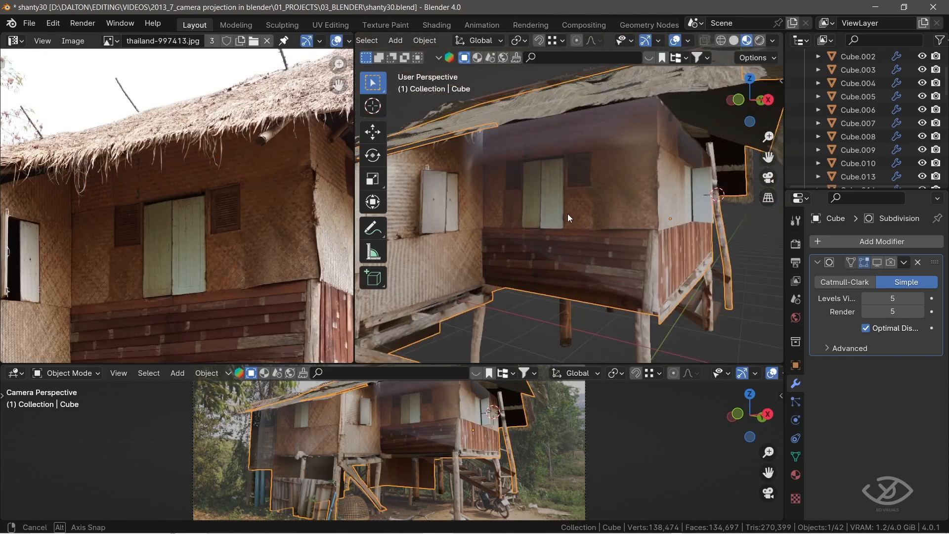
Move the UVs of the sloped wall faces above the hinged shutter onto clean woven texture in the photo
middle_drag(567, 214, 610, 212)
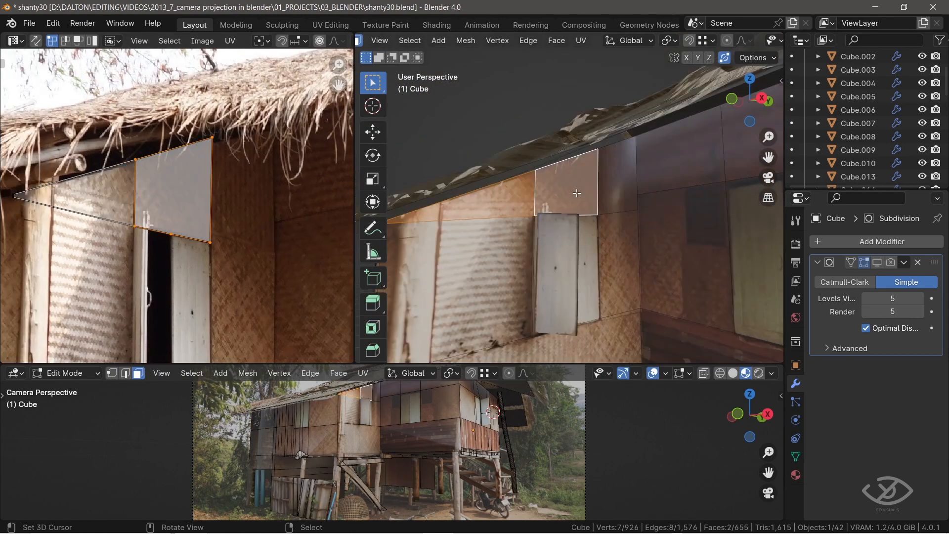
key(g)
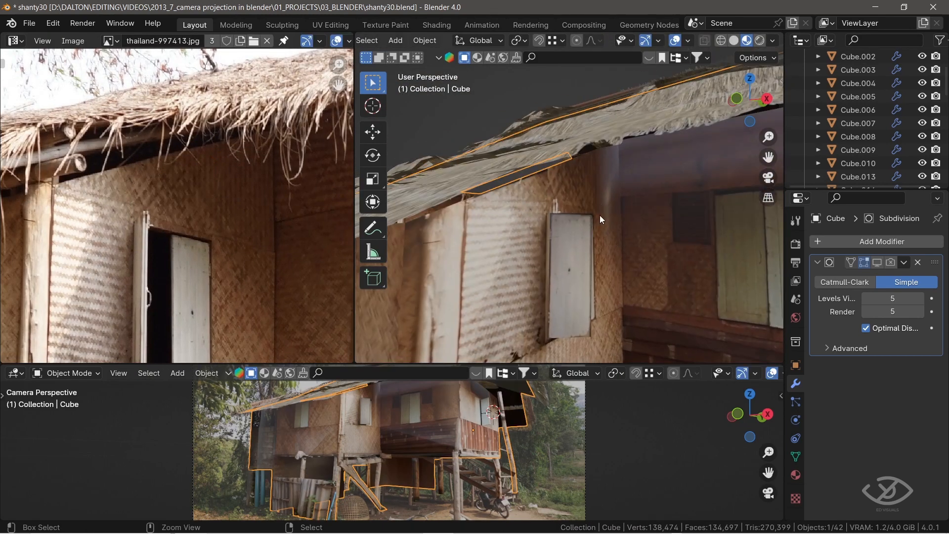
Save the file and knife-cut a vertical edge along the frame of the louvred vent beside the green double shutters
key(ctrl+s)
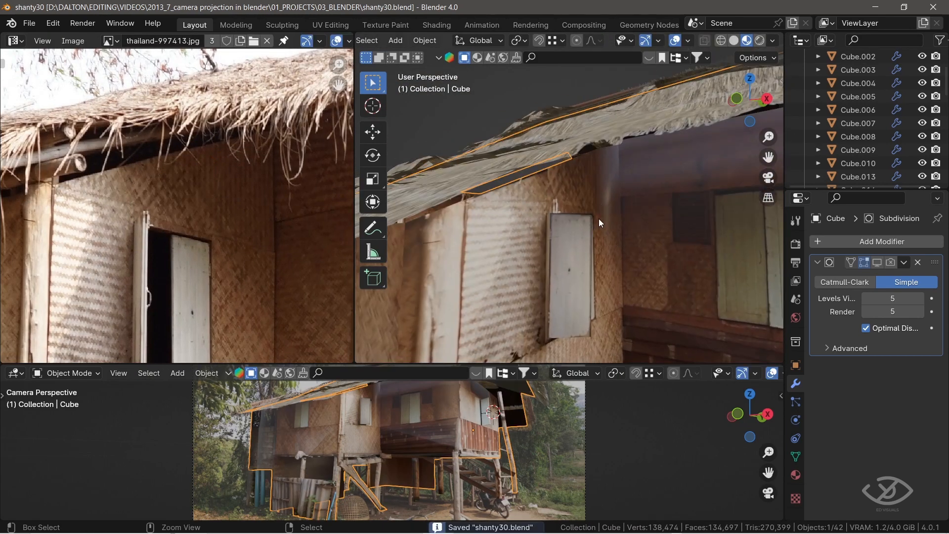
middle_drag(598, 218, 478, 152)
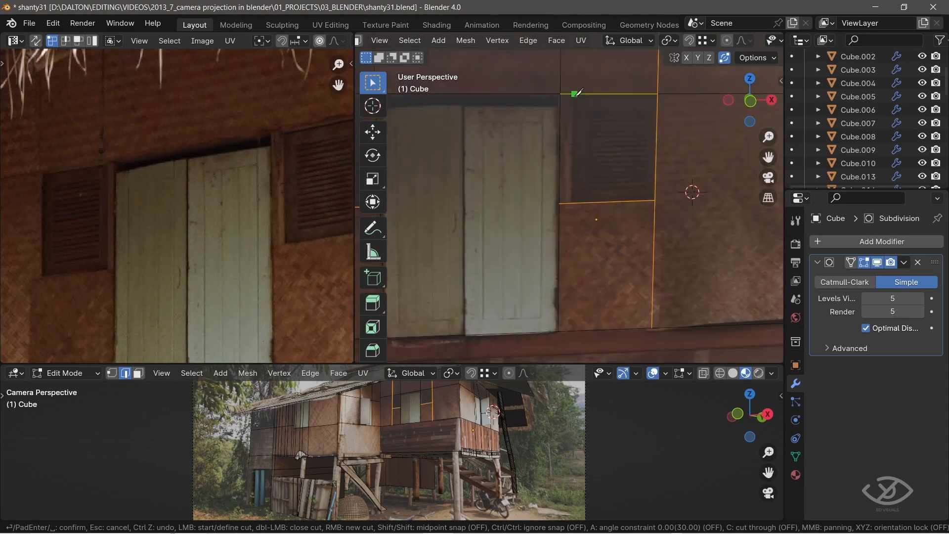
key(Return)
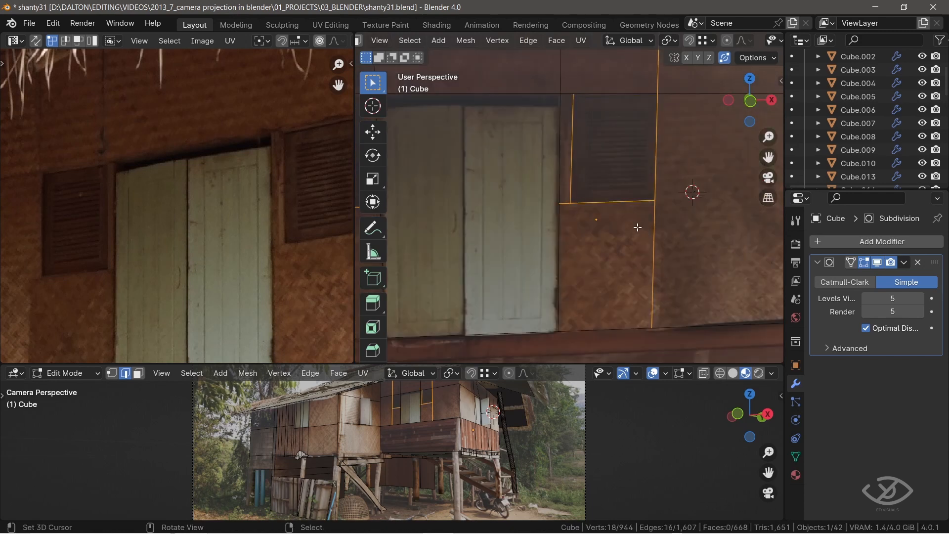
key(3)
Extrude the louvred vent face and the green double-shutter face on the recessed wall
middle_drag(620, 175, 566, 161)
key(e)
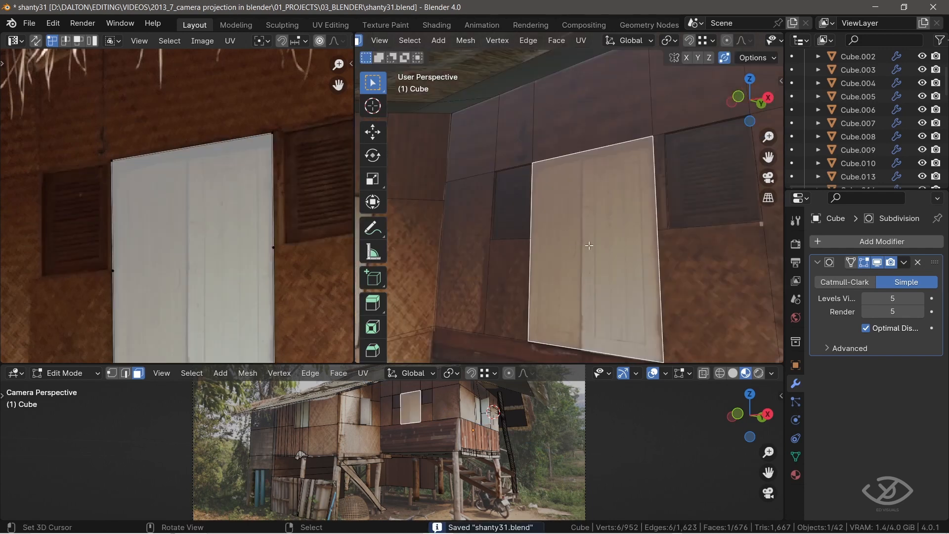
key(e)
click(597, 229)
middle_drag(598, 229, 650, 210)
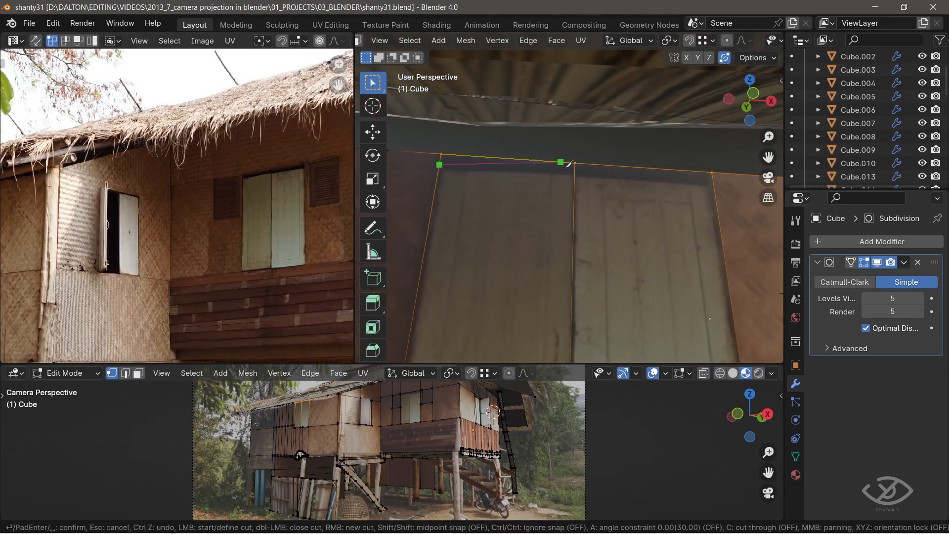
Knife-cut along the top of the side window's shutters and scale the slatted upper panel's UVs to about 0.61 along Y
key(Return)
key(3)
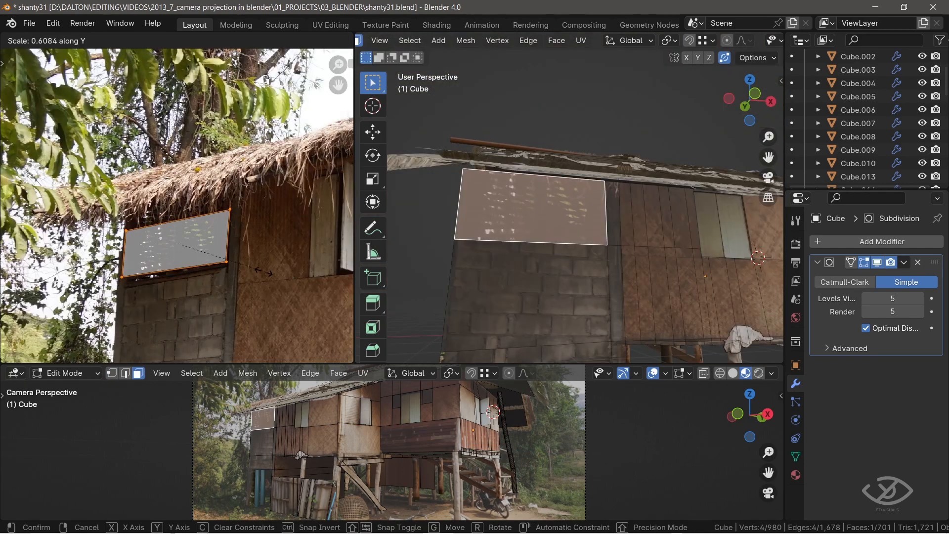
click(257, 272)
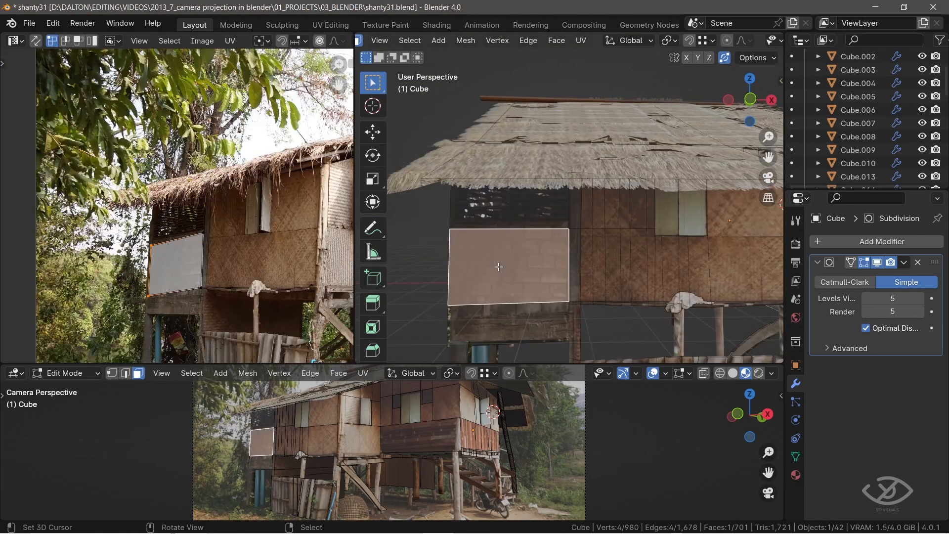
Add the strip below the block wall to the selection, project the UVs from view and fit them onto the grey blocks in the photo
shift+click(503, 322)
middle_drag(504, 323, 550, 251)
key(u)
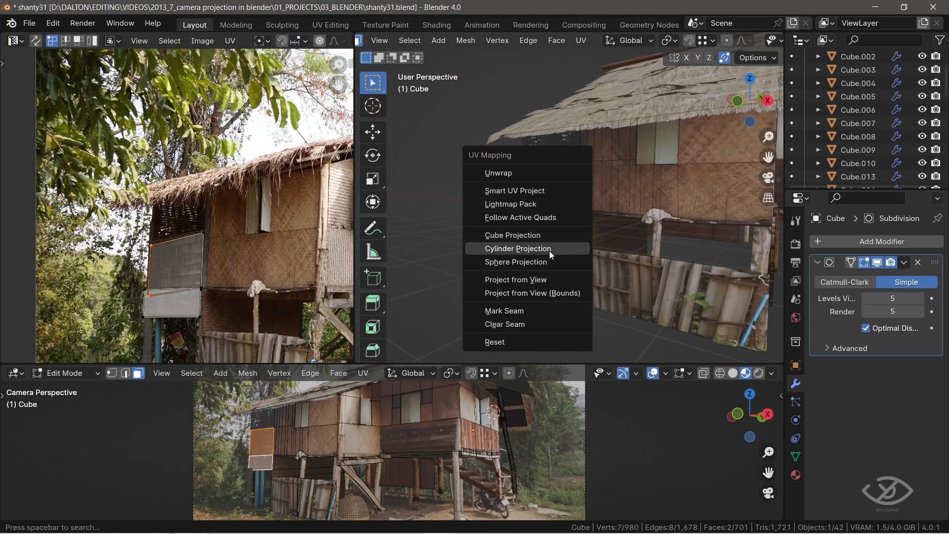
click(529, 279)
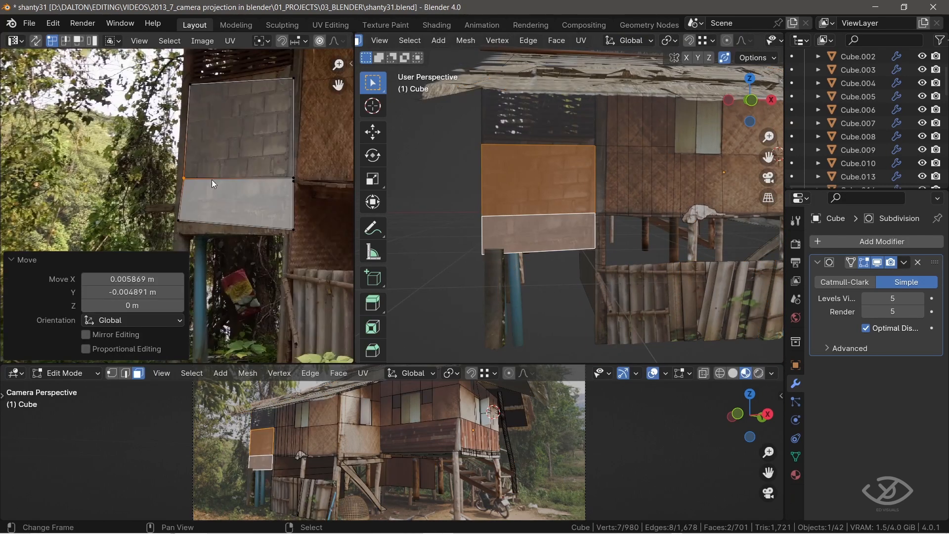
key(g)
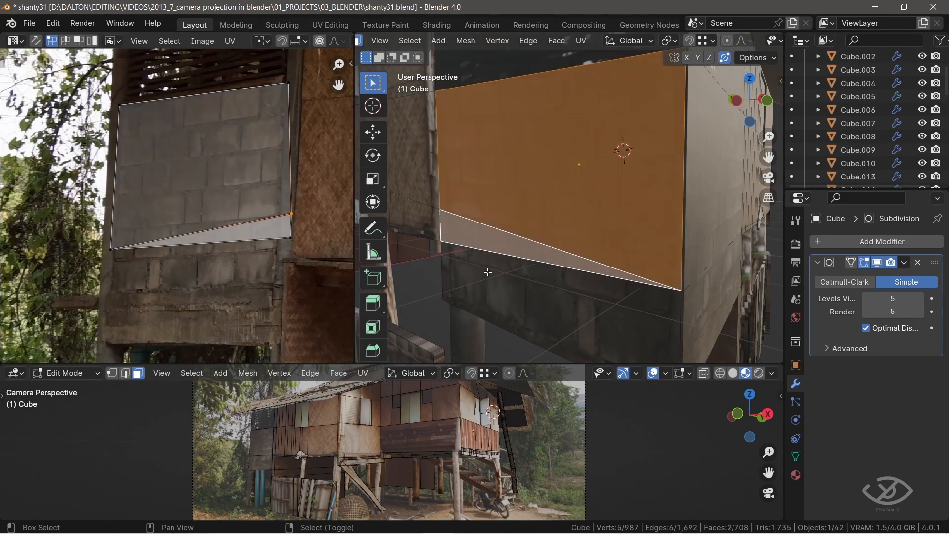
Knife-cut the lower part of the block wall and reposition the vertex at the wall's upper corner
middle_drag(529, 274, 548, 229)
key(k)
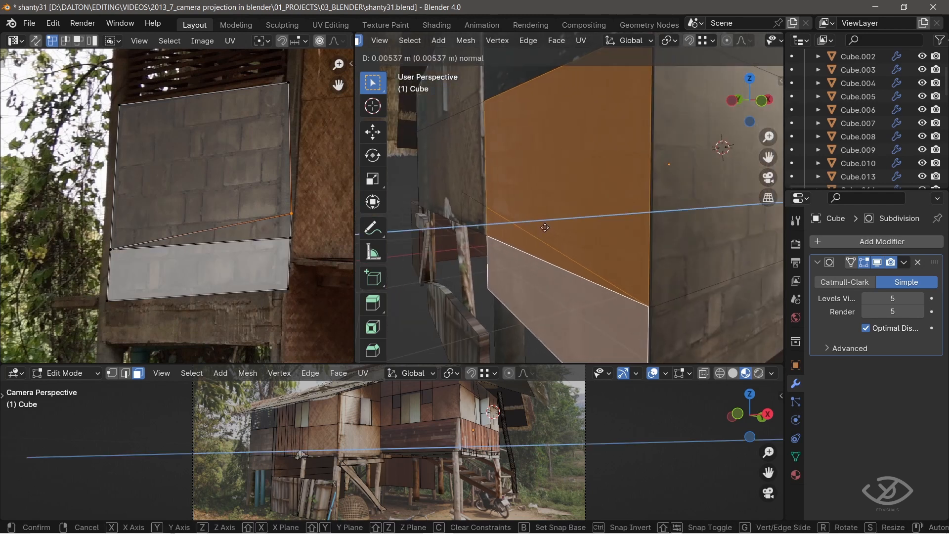
key(g)
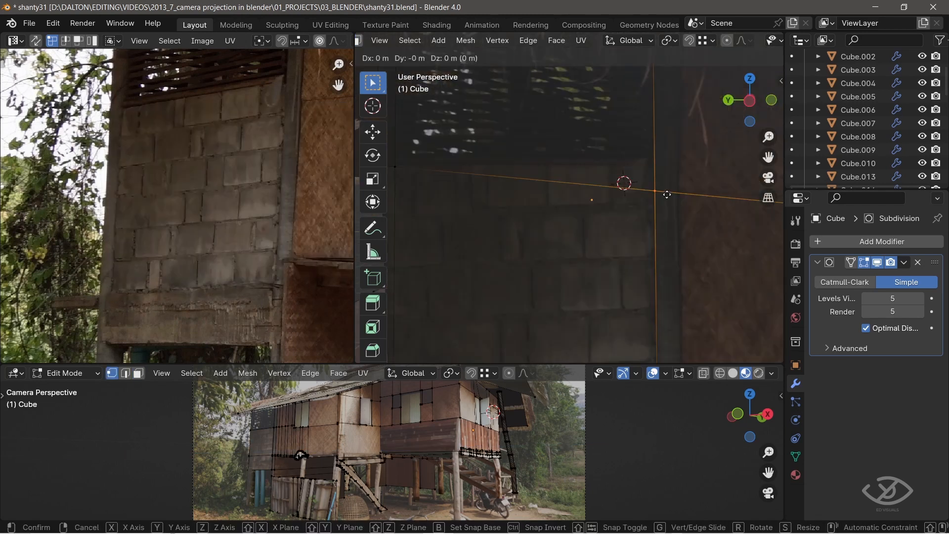
key(z)
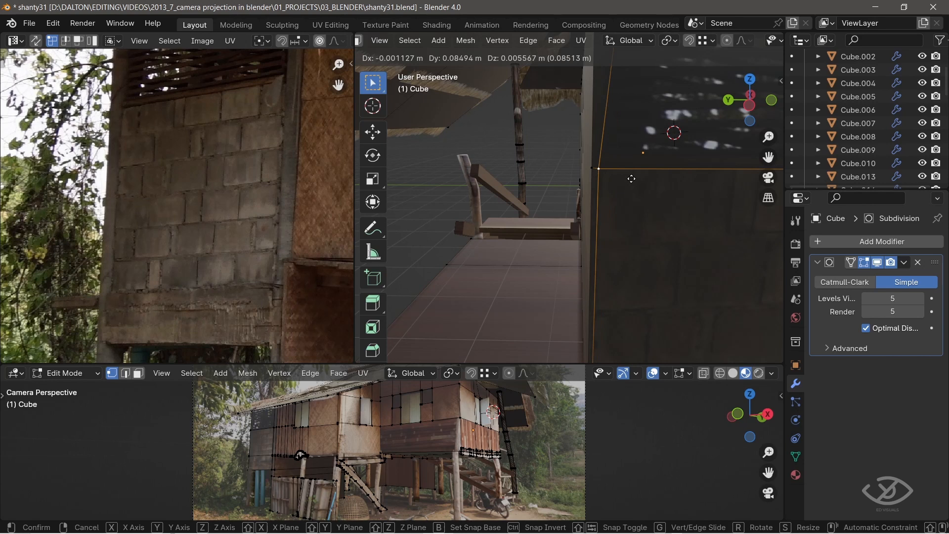
Merge the two neighbouring vertices at the upper corner of the block wall
middle_drag(629, 174, 583, 163)
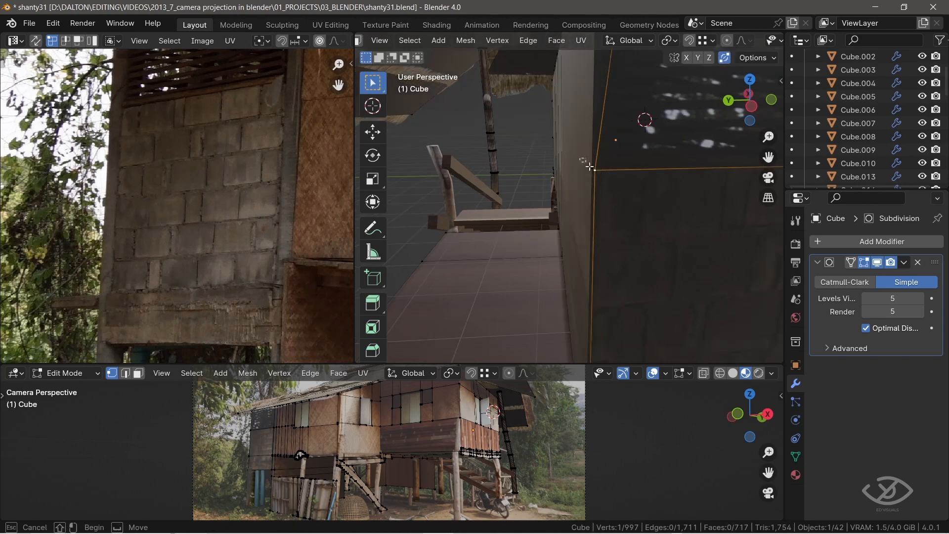
key(m)
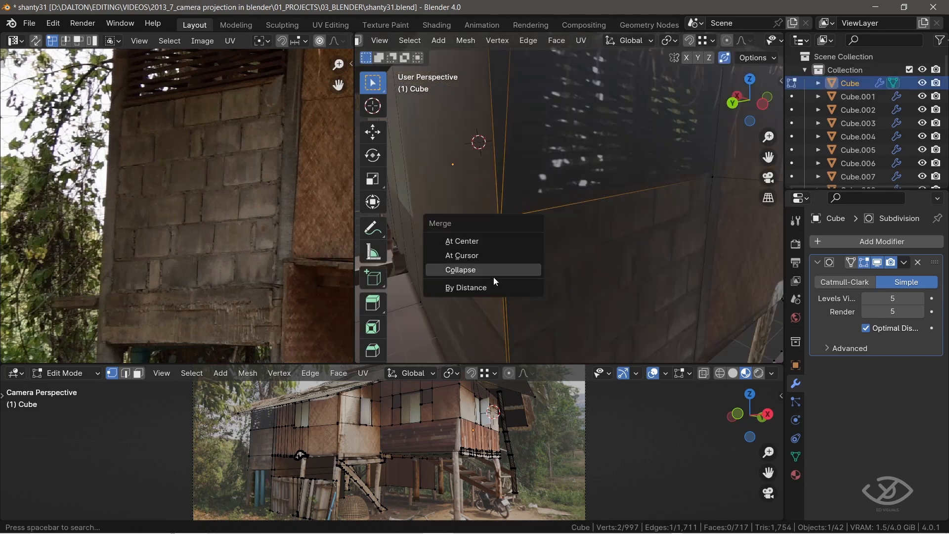
click(495, 284)
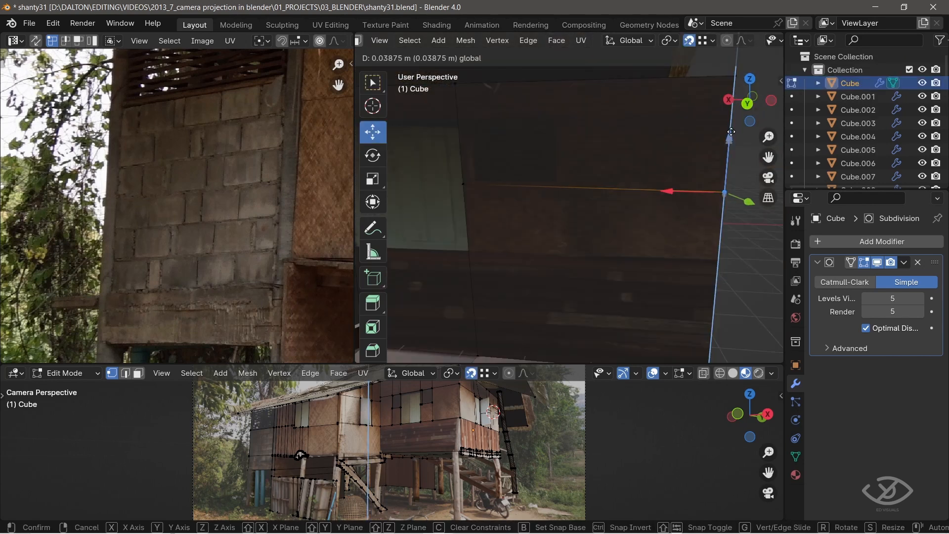
Raise the dark wall's corner vertex along Z and knife-cut a vertical line through the full height of the wall
key(Return)
key(k)
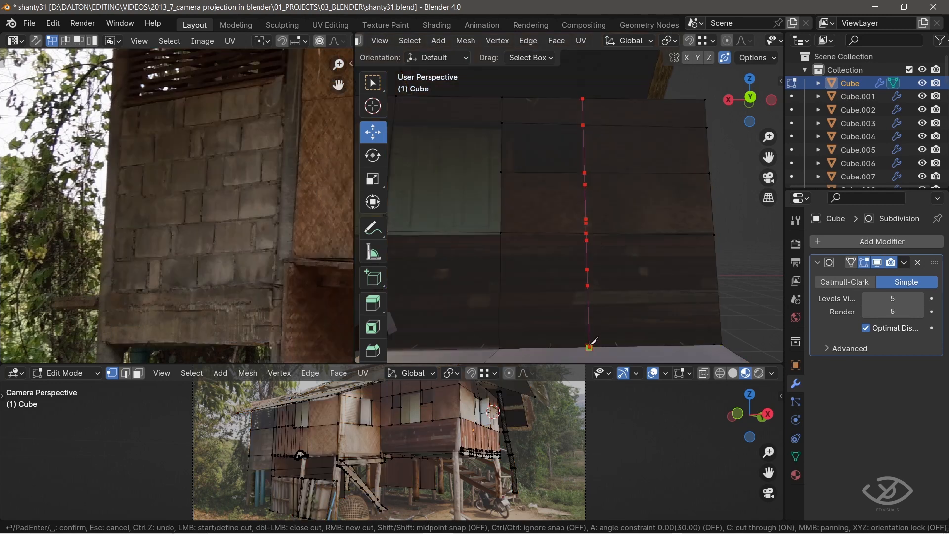
key(Return)
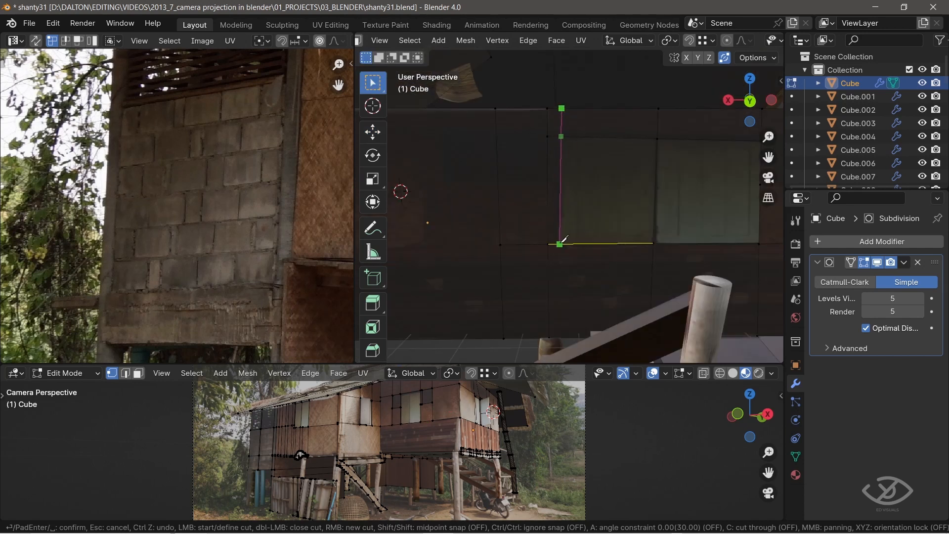
Add the second green shutter face on the dark wall to the selection and extrude it
shift+click(623, 196)
key(e)
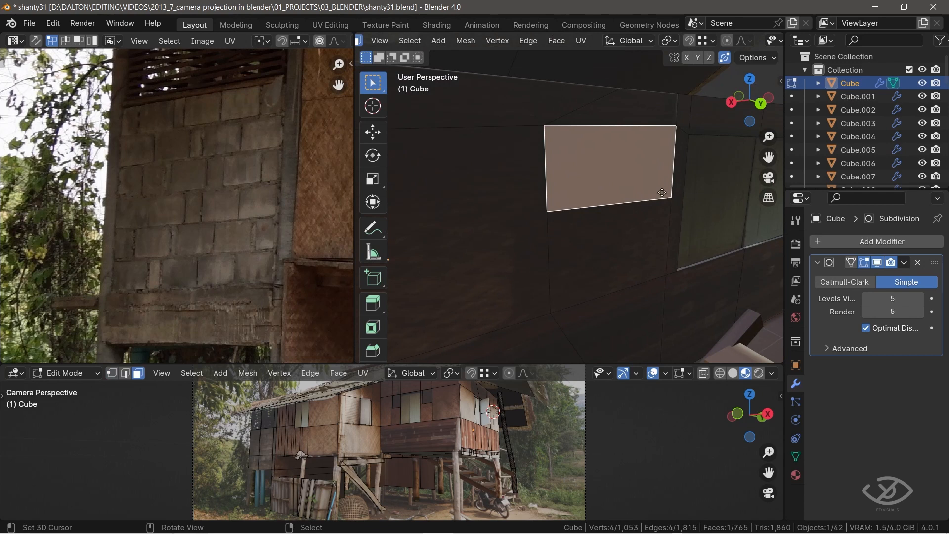
Knife-cut the dark opening above the end-wall window, dissolve its three vertical dividing edges and extrude the resulting single face
key(k)
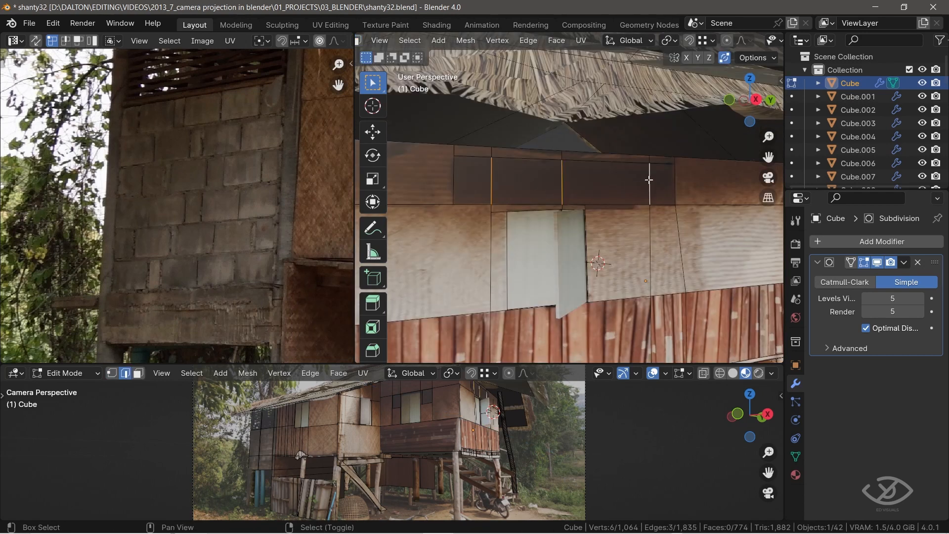
key(x)
click(544, 186)
key(3)
middle_drag(544, 193, 608, 193)
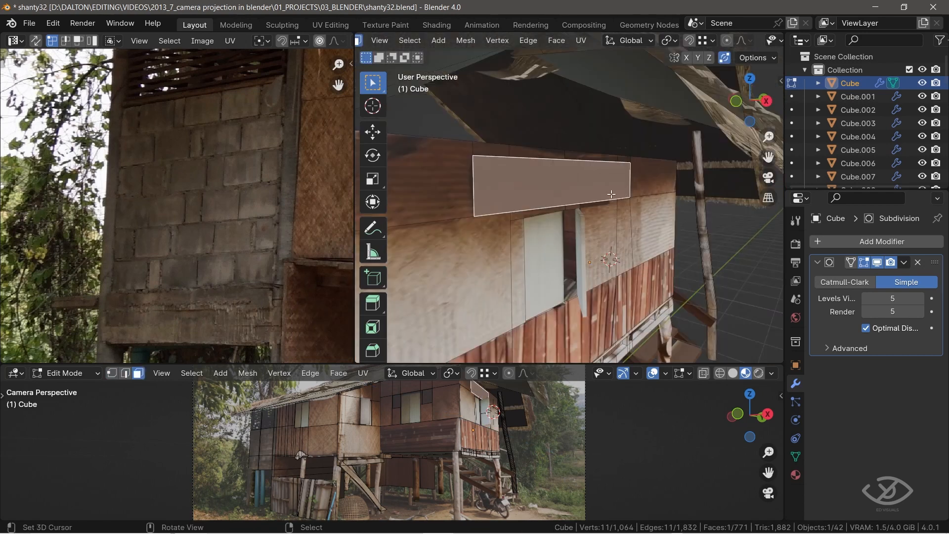
key(e)
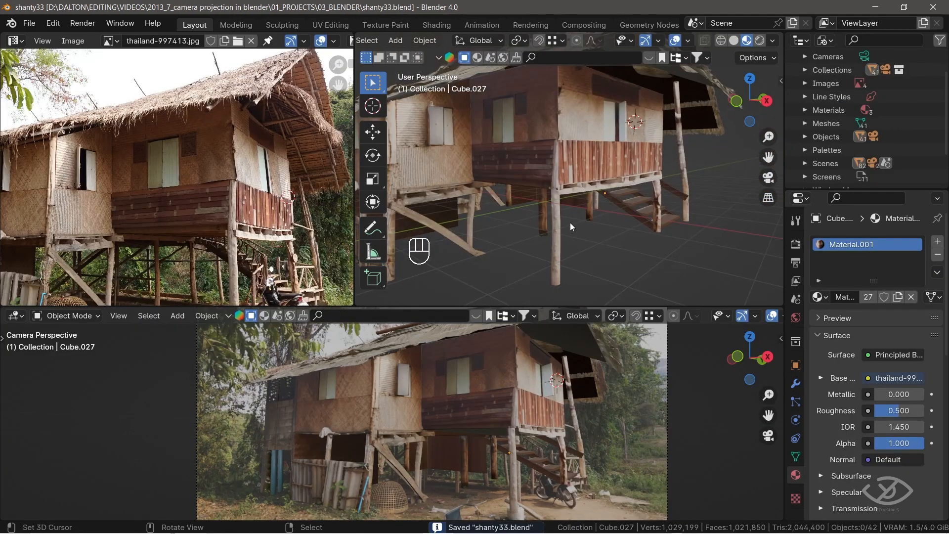
View the whole house model and switch the camera viewport area to the Shader Editor
scroll(573, 219, down, 2)
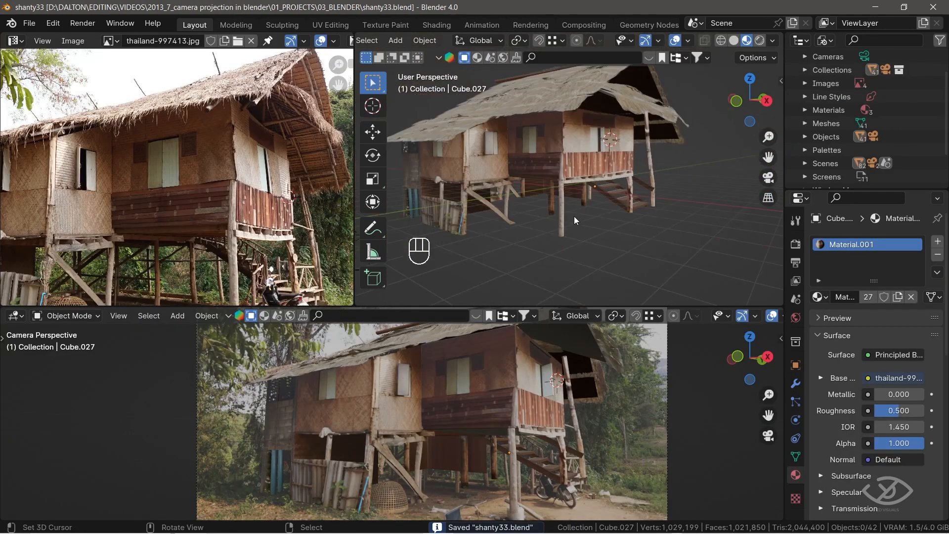
middle_drag(556, 188, 594, 195)
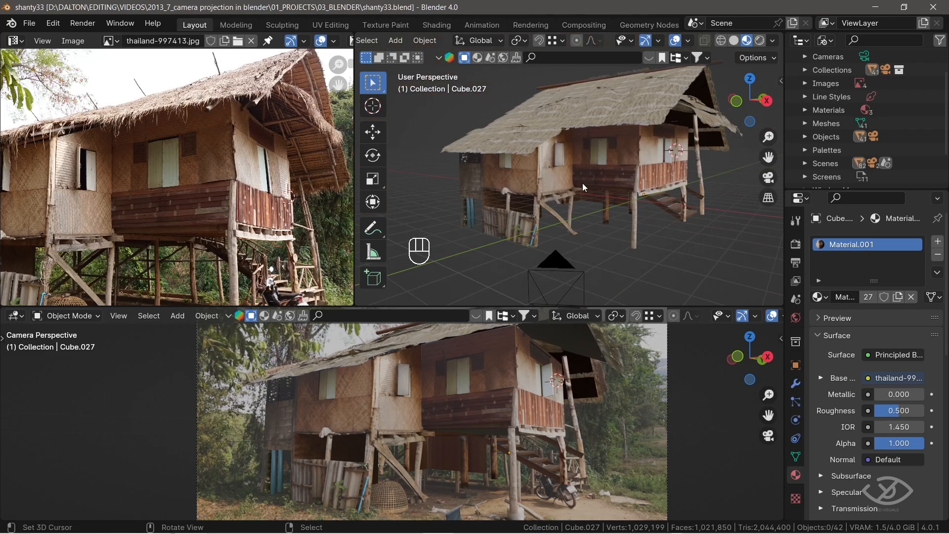
click(16, 315)
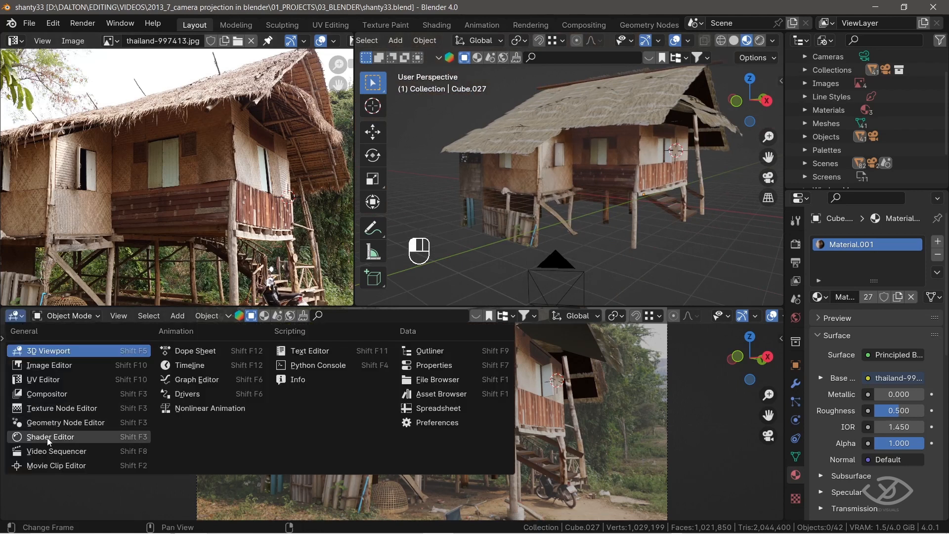
click(49, 431)
Add a second material slot to the house body, assign Material.001 to it and make it a single-user copy
click(938, 243)
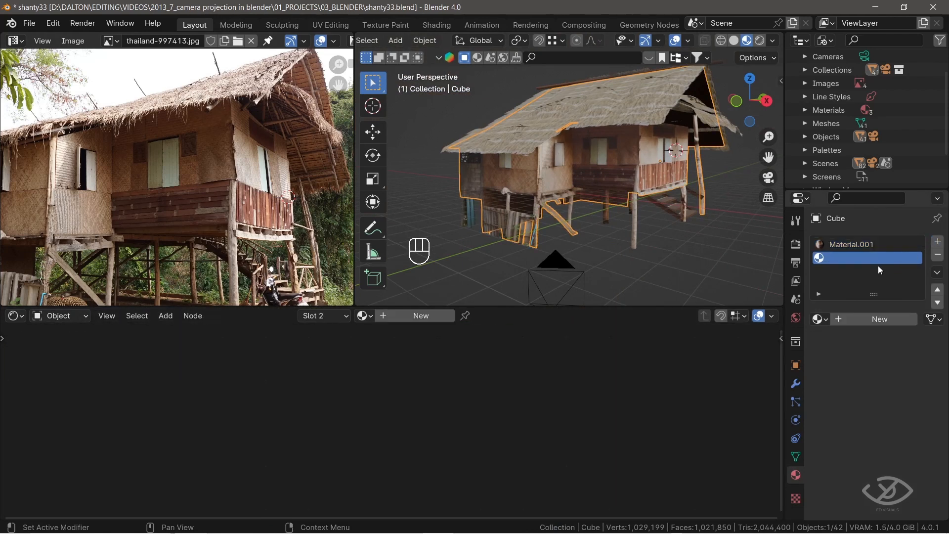
click(820, 320)
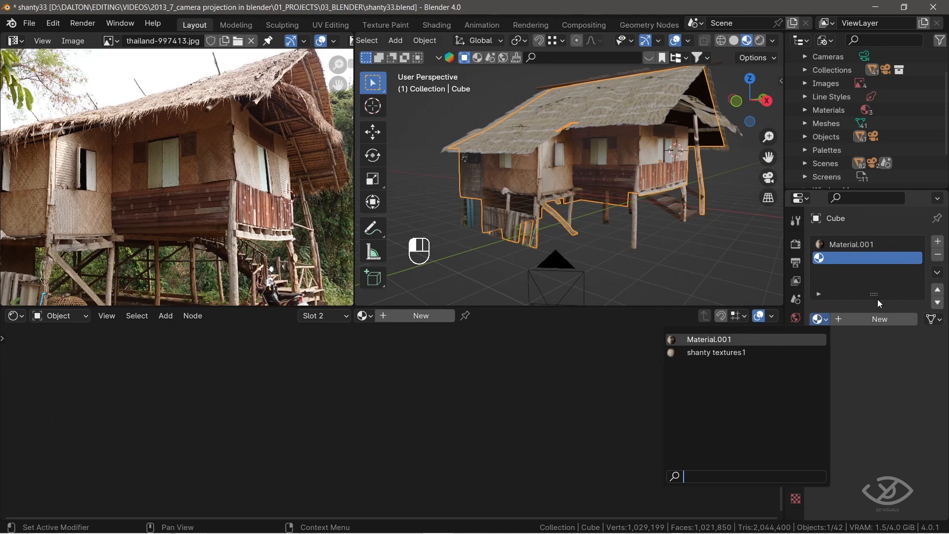
key(Return)
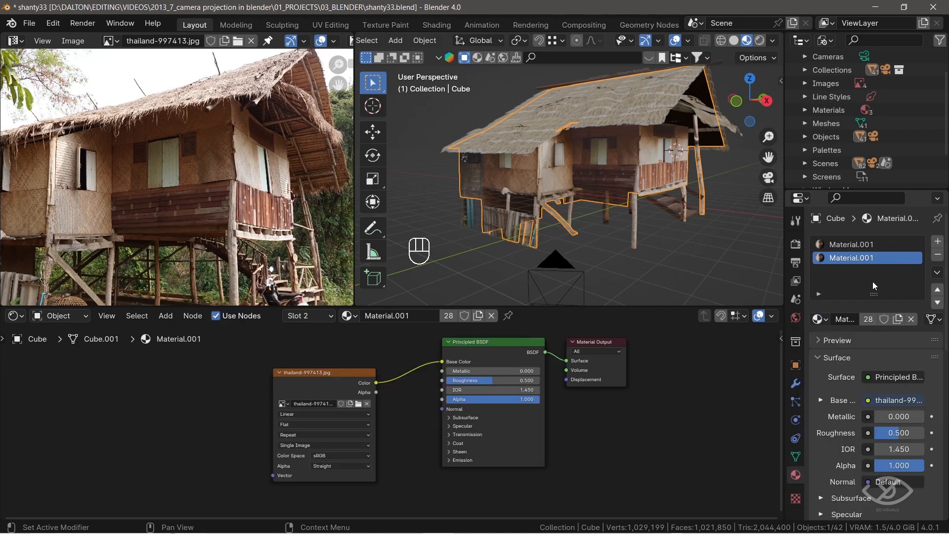
click(897, 319)
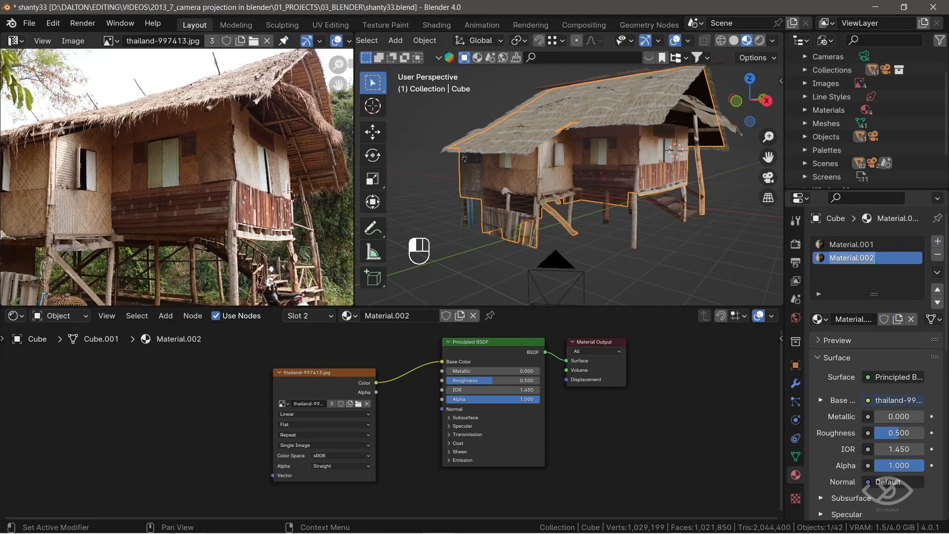
Rename the copied material as bump
click(856, 257)
text(bump)
key(Return)
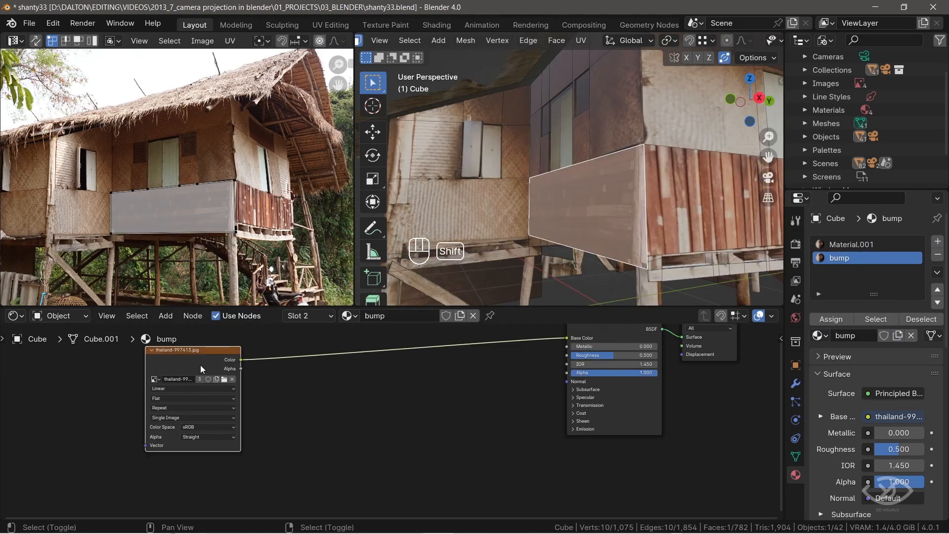
Duplicate the thailand-997413.jpg image texture node below the original and add a Color Ramp node beside it
key(shift+d)
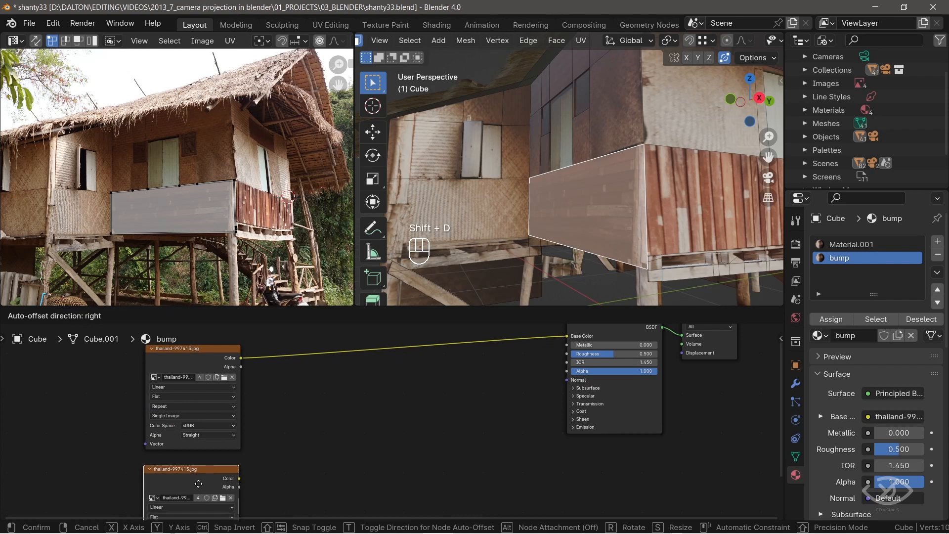
click(201, 483)
key(shift+a)
text(ramp)
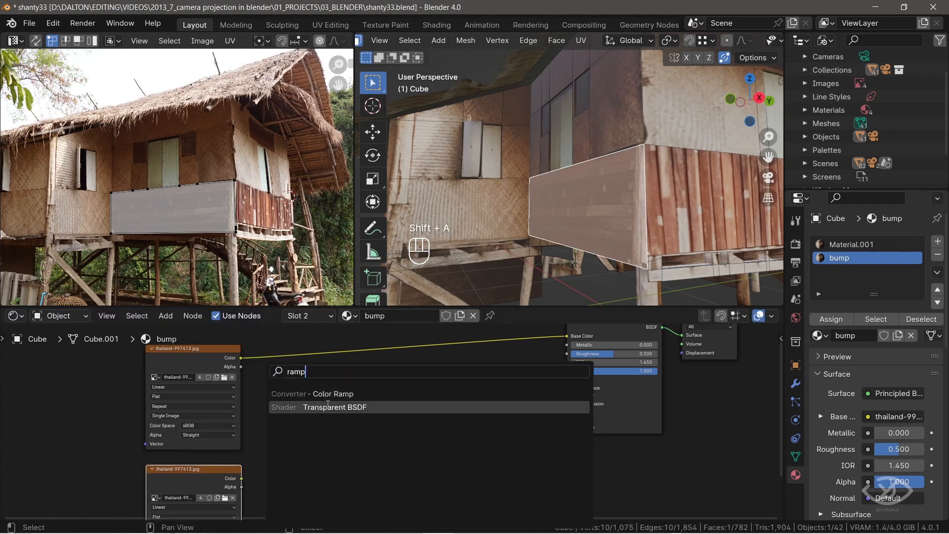
key(Return)
click(267, 435)
Connect the duplicated image's Color to the Color Ramp's Fac and the ramp's Color to the Principled BSDF's Roughness
drag(242, 479, 342, 483)
drag(437, 422, 567, 354)
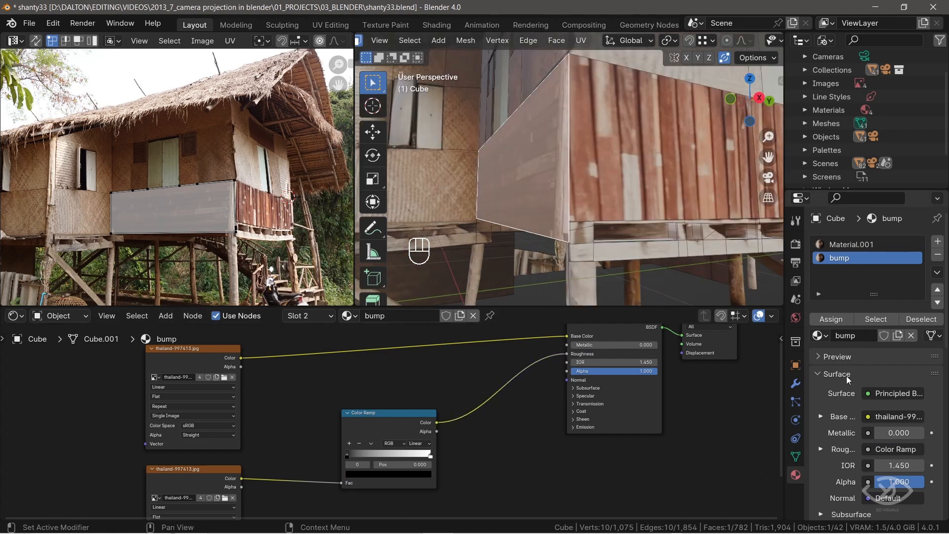
Add a Bump node to the bump material, placed below and beside the Color Ramp
middle_drag(421, 406, 408, 372)
key(shift+a)
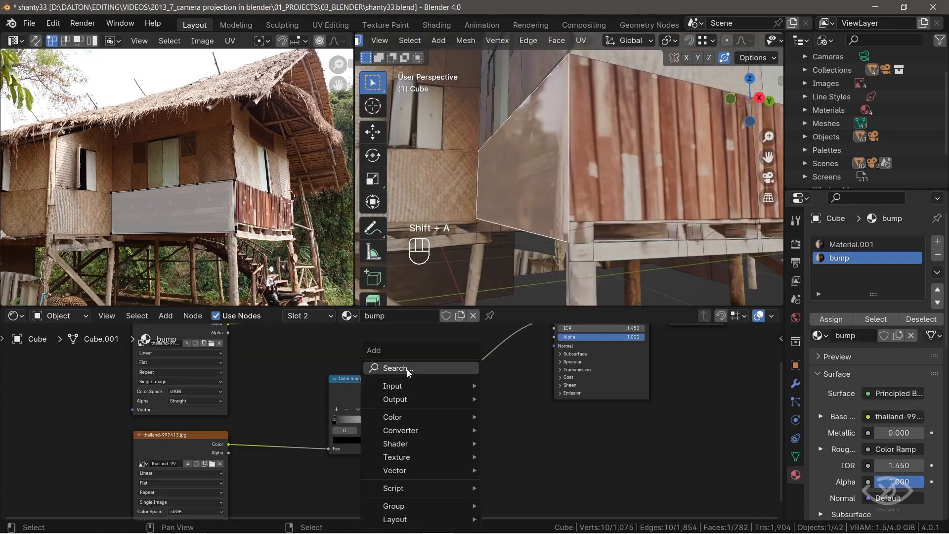
click(409, 368)
text(bump)
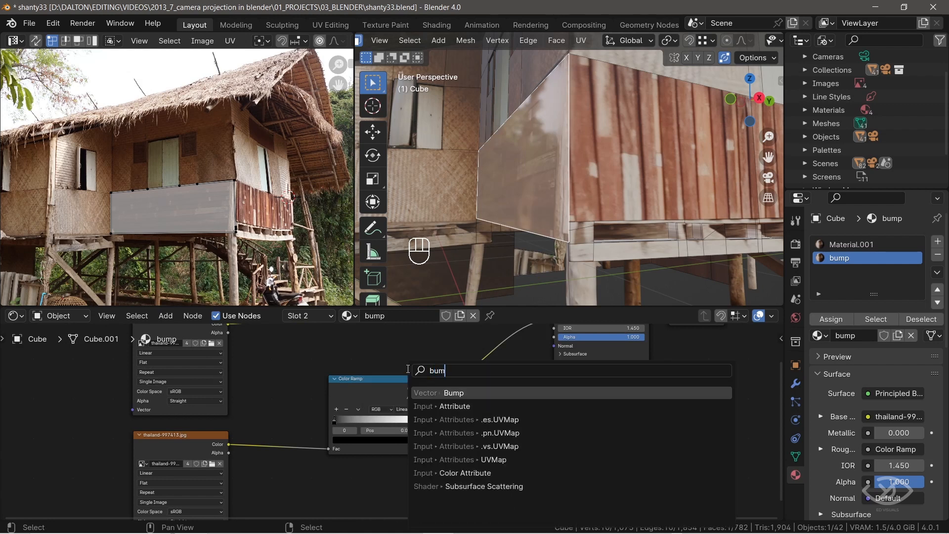
click(475, 393)
click(474, 450)
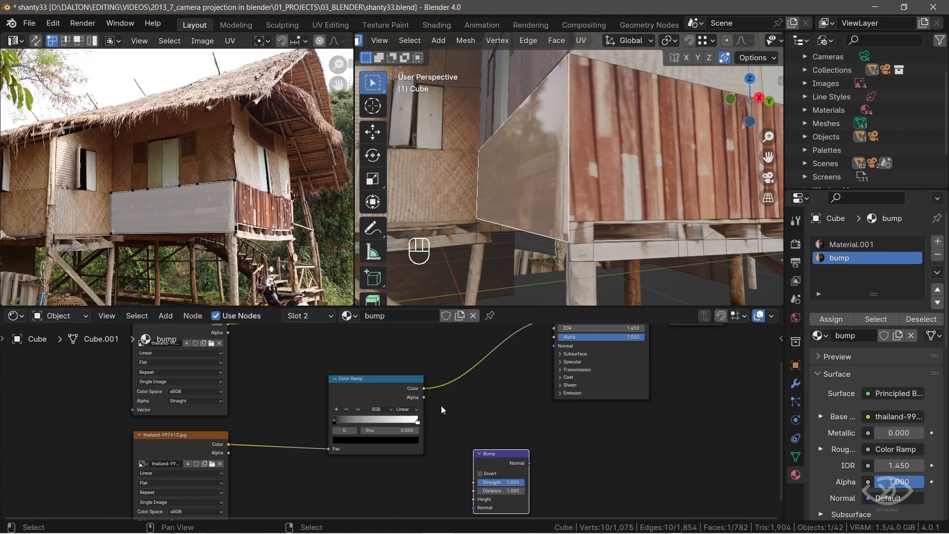
Connect the Color Ramp's Color to the Bump node's Height and the Bump's Normal to the Principled BSDF's Normal
drag(425, 389, 457, 460)
drag(458, 461, 473, 499)
drag(543, 458, 571, 366)
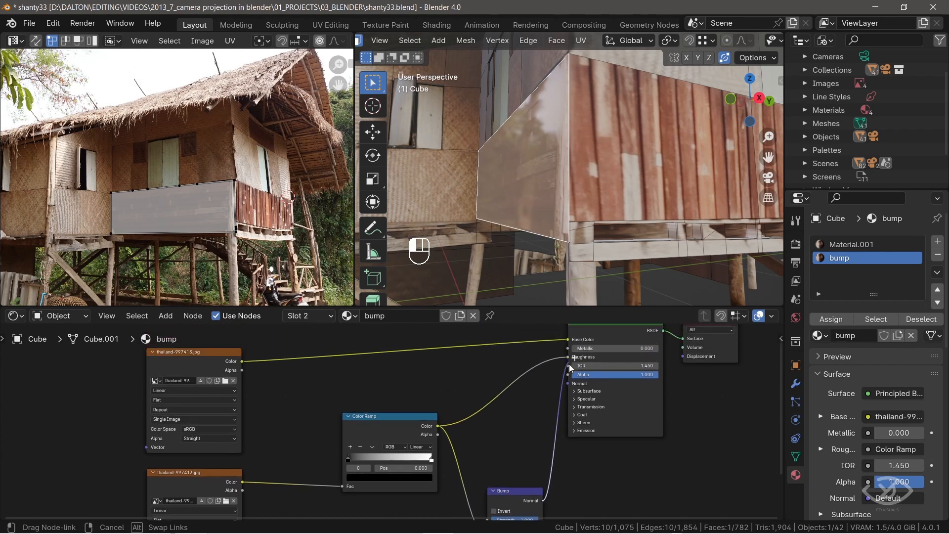
drag(570, 385, 568, 384)
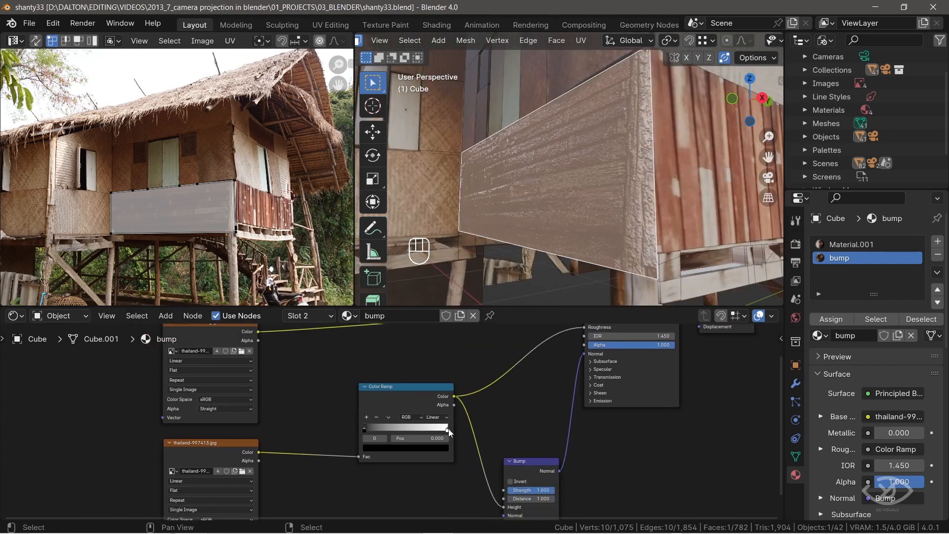
Move the Color Ramp's white stop to 0.043 and disconnect the ramp from the Principled BSDF's Roughness
drag(447, 430, 368, 436)
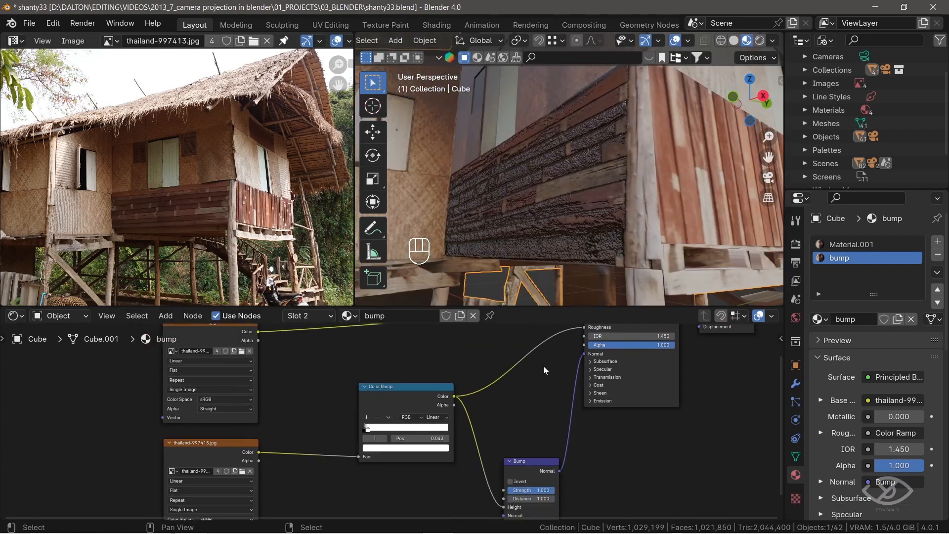
middle_drag(550, 170, 552, 177)
drag(583, 327, 549, 363)
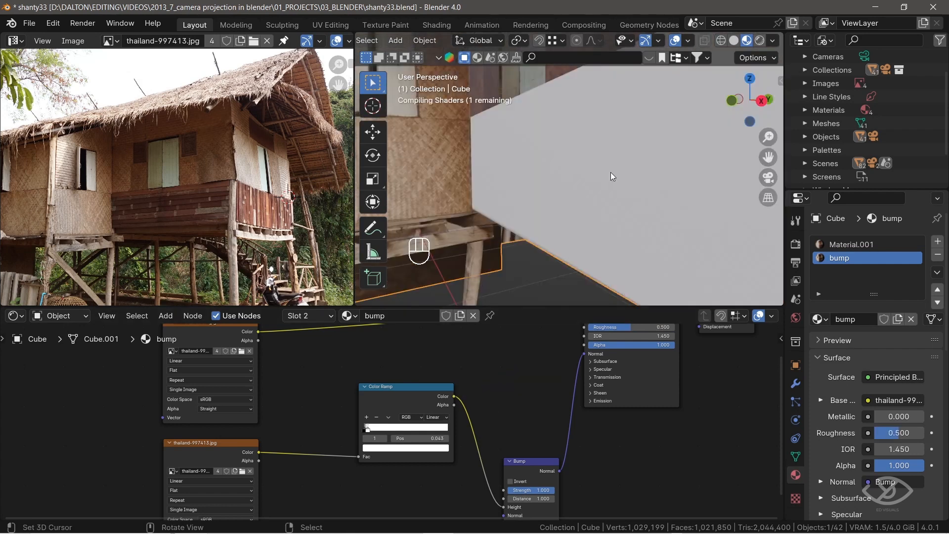
Move the Color Ramp's white stop to 0.970 and try a Bump strength of 0.344
drag(367, 395, 421, 399)
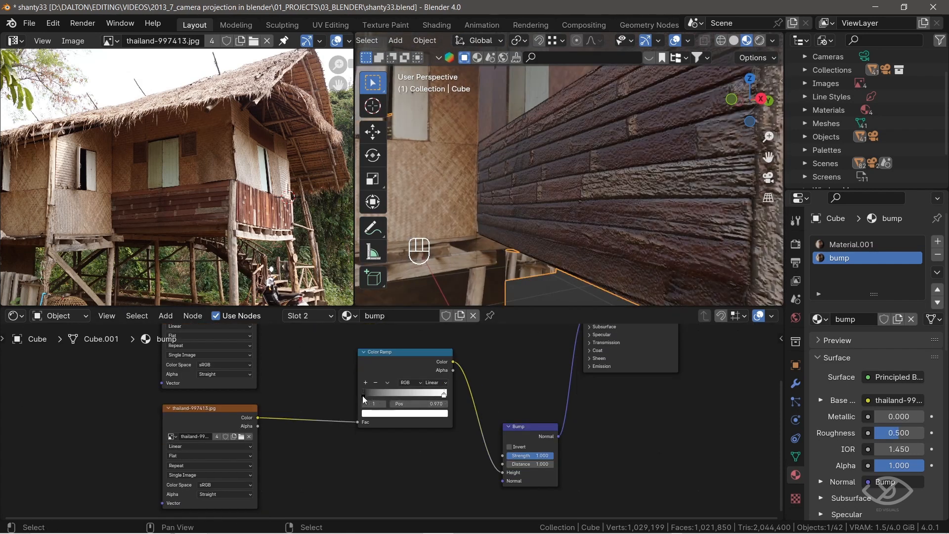
mouse_move(364, 394)
mouse_down()
mouse_move(397, 395)
mouse_move(355, 393)
mouse_up()
drag(541, 456, 512, 455)
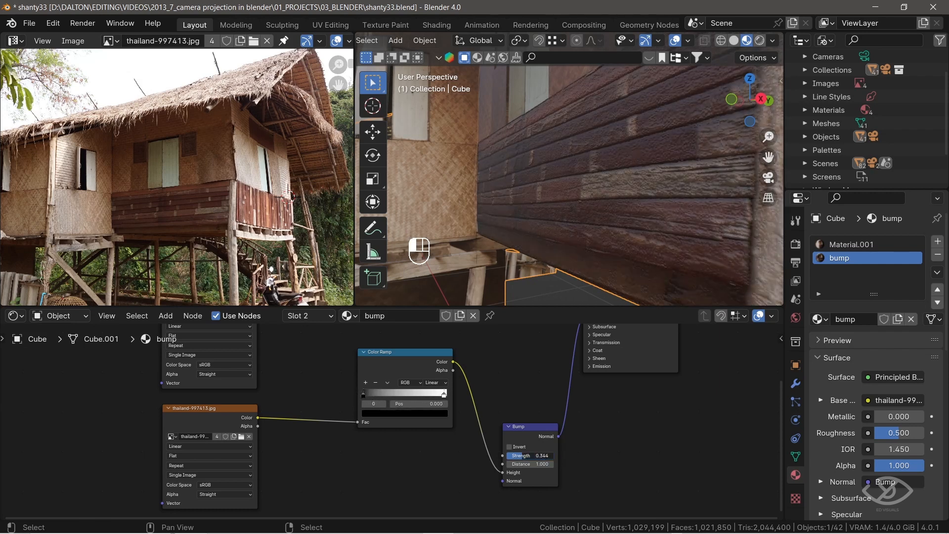
Add a Mix Color node between the image textures and the Principled BSDF
key(shift+a)
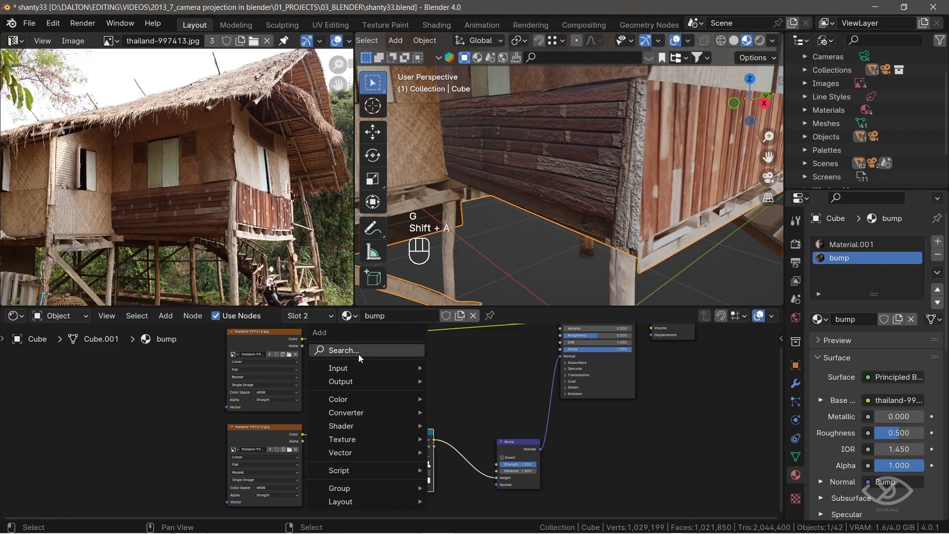
click(390, 349)
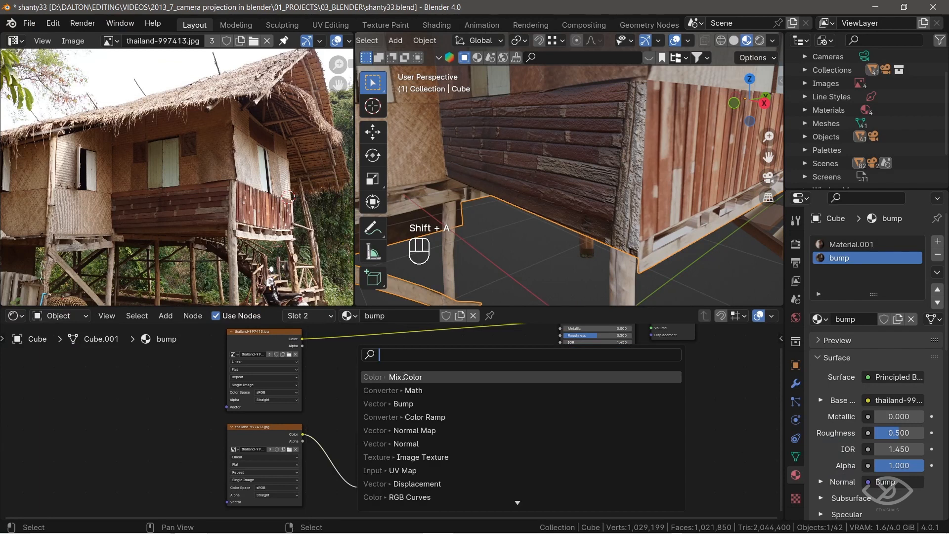
click(404, 376)
click(489, 386)
Connect the upper image's Color to Mix input A, the Color Ramp's Color to B and the Mix Result to Base Color
drag(440, 442, 464, 418)
drag(287, 324, 408, 406)
drag(423, 409, 524, 426)
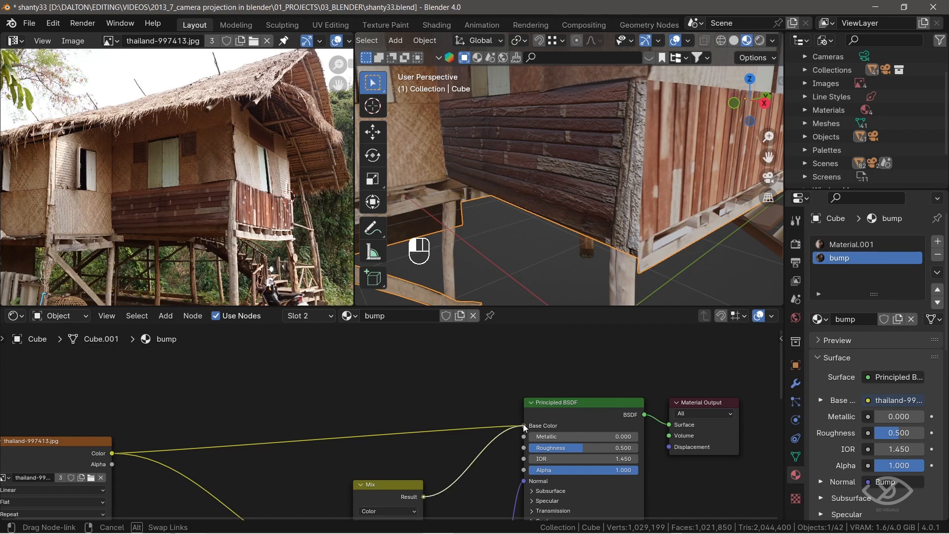
middle_drag(469, 445, 463, 357)
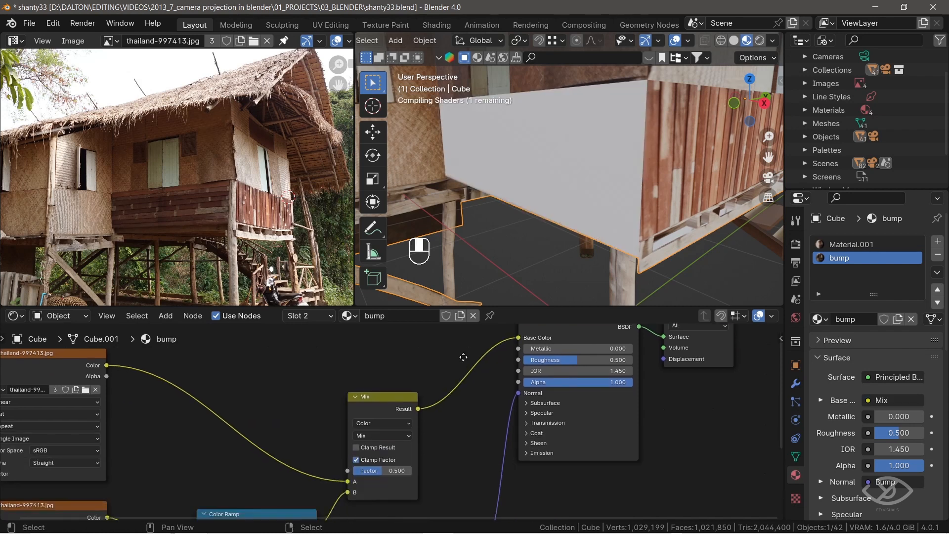
Connect the Mix Result to the Bump node's Height and the Color Ramp's Color to the Principled BSDF's Roughness
drag(369, 533, 416, 480)
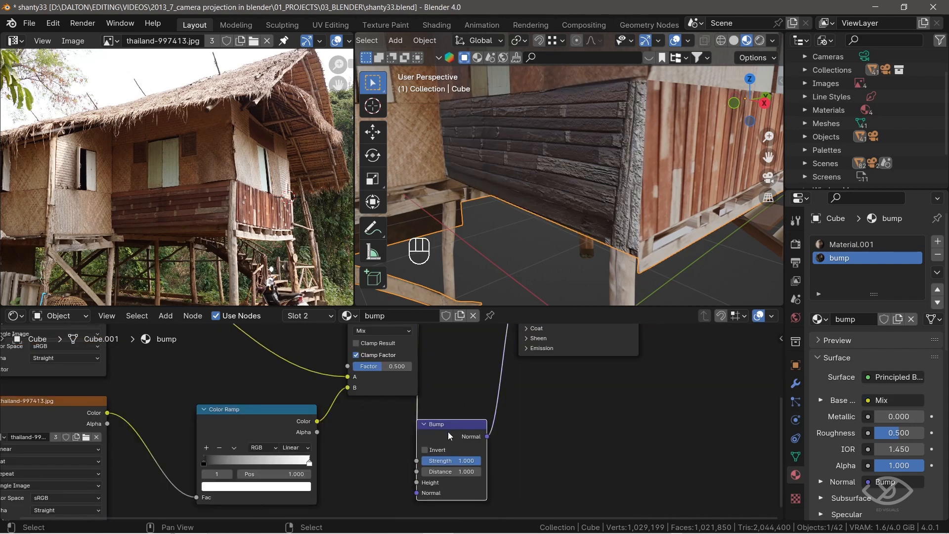
key(g)
click(478, 440)
middle_drag(378, 424, 340, 491)
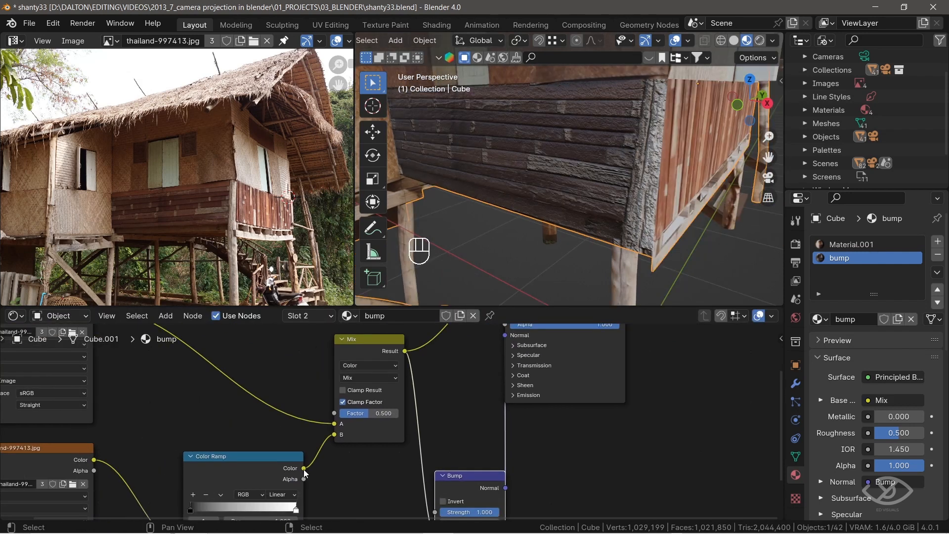
drag(303, 468, 506, 362)
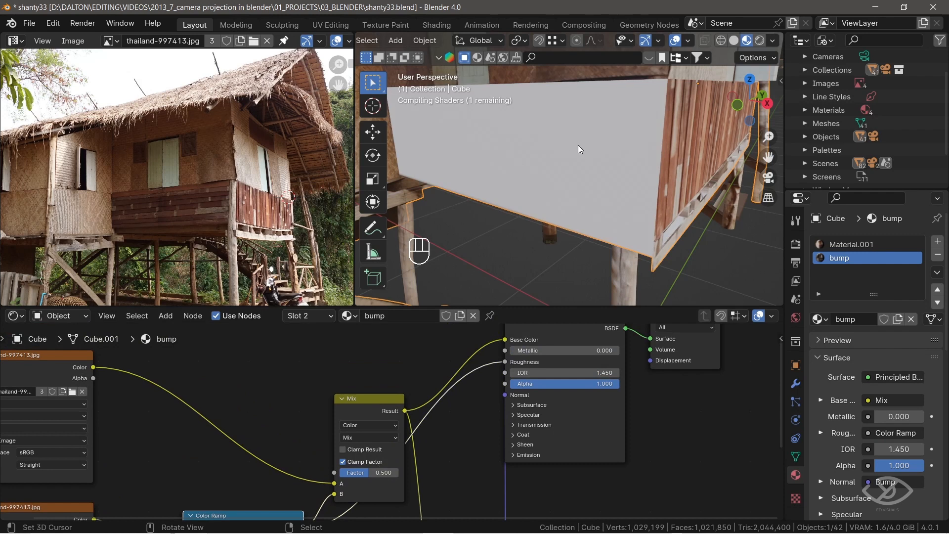
Try the Color Ramp's white stop at 0.197 and undo the change
middle_drag(577, 148, 481, 198)
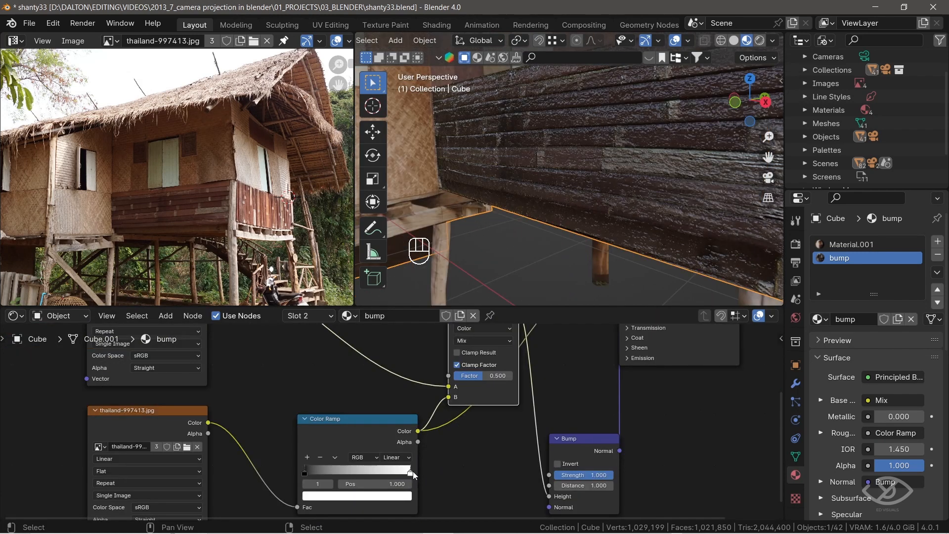
drag(411, 471, 322, 474)
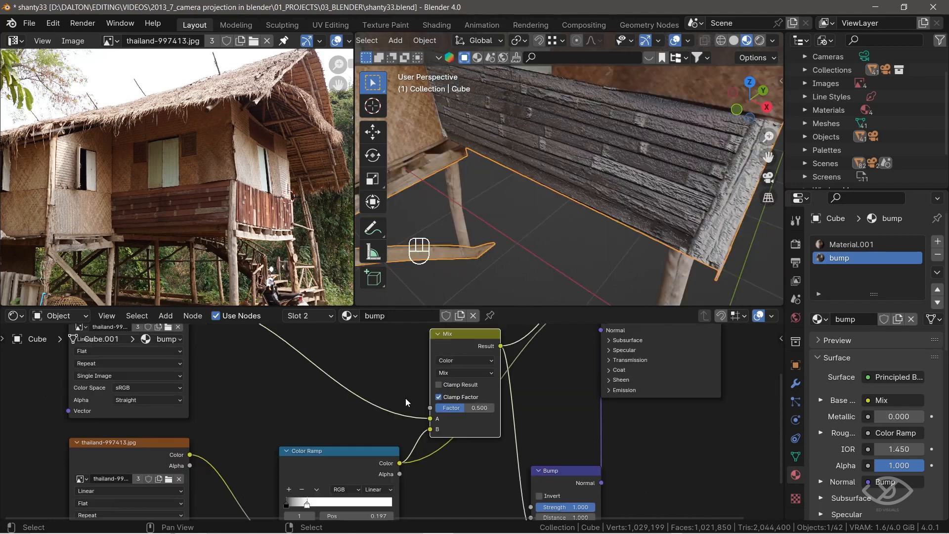
key(ctrl+z)
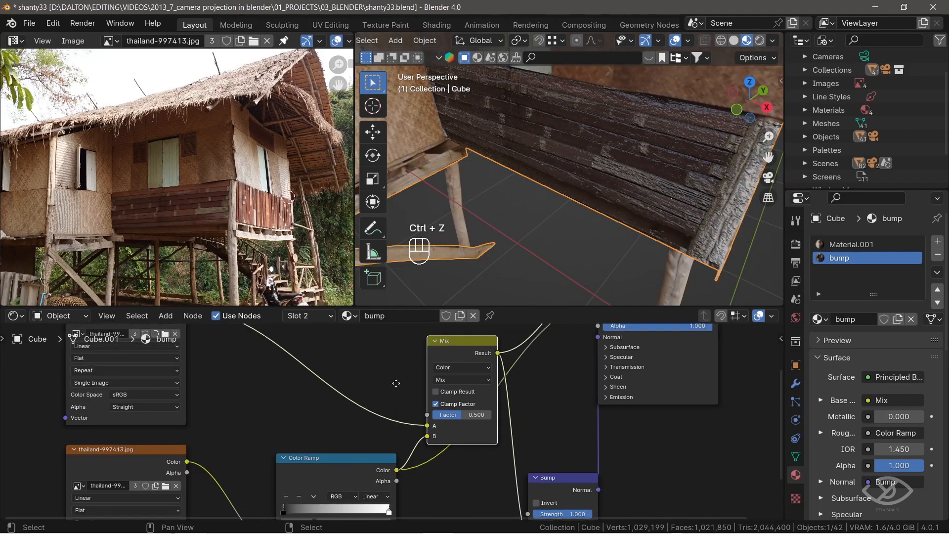
Set the Mix node's blending mode to Multiply
click(460, 405)
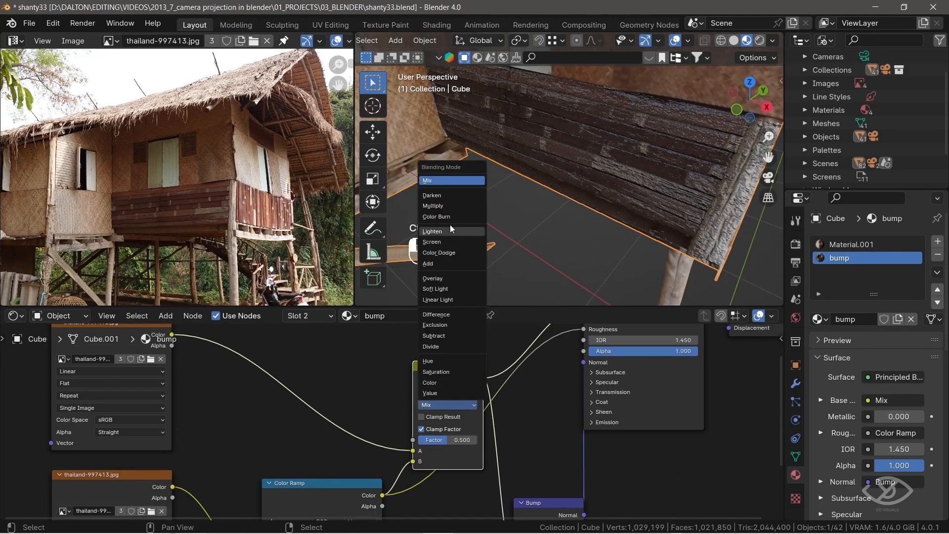
click(447, 206)
scroll(632, 169, up, 5)
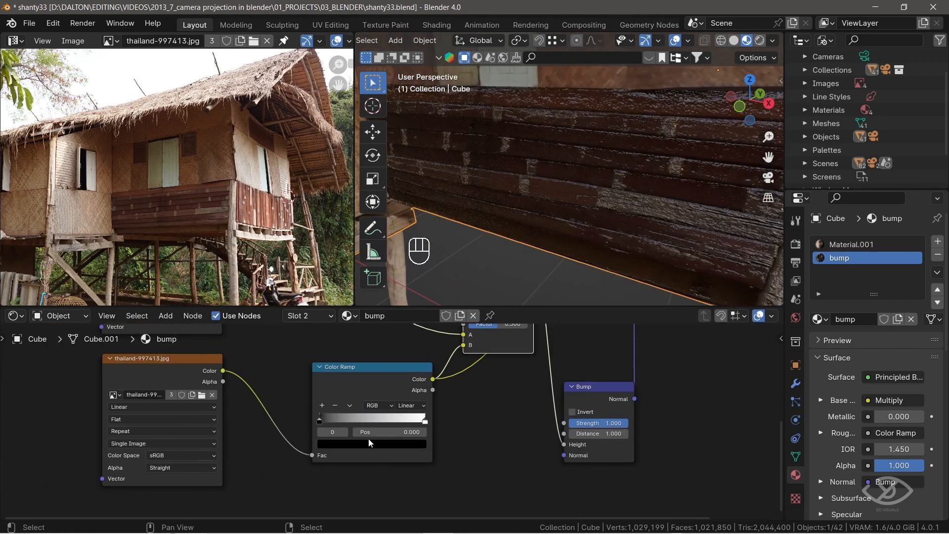
Lighten the Color Ramp's black stop to a grey of value 0.194 and move the white stop close beside it
click(369, 443)
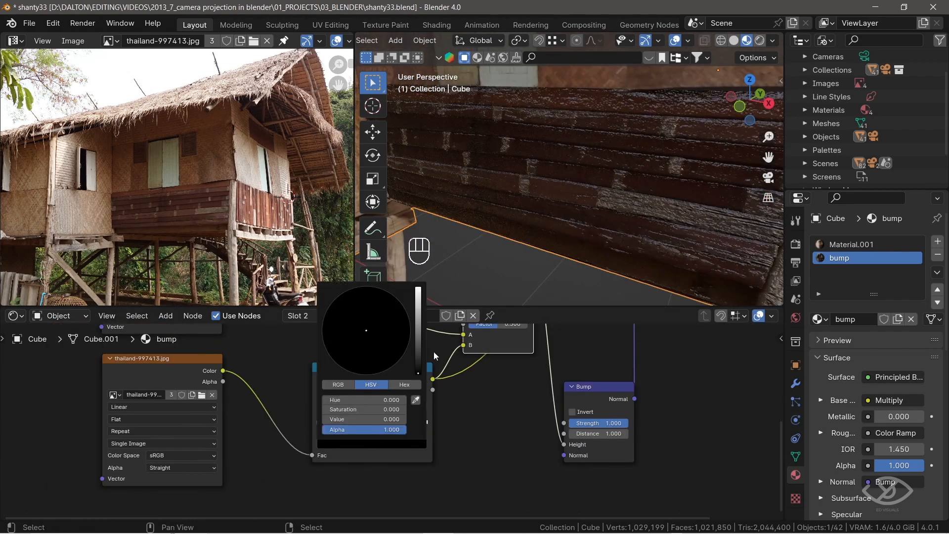
mouse_move(417, 333)
mouse_down()
mouse_move(418, 316)
mouse_move(418, 343)
mouse_move(418, 332)
mouse_up()
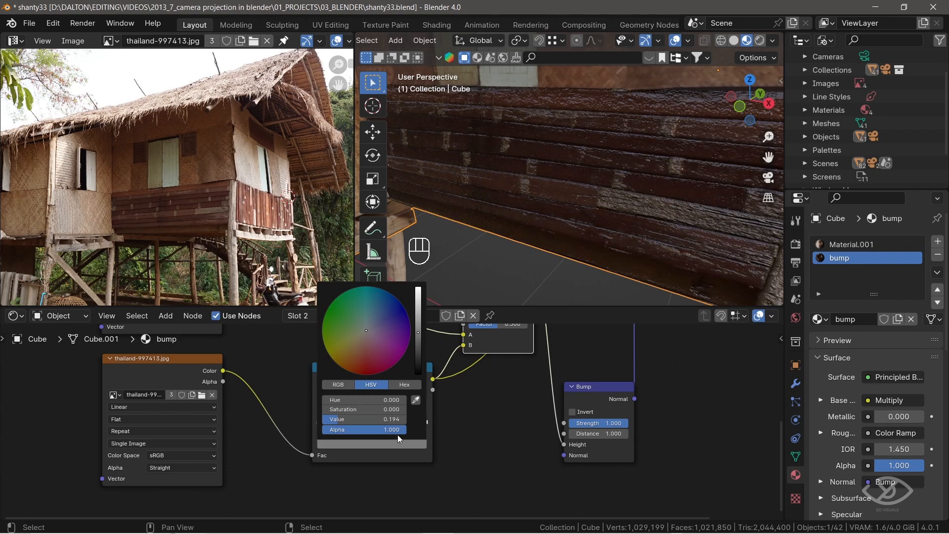
drag(425, 420, 332, 420)
middle_drag(557, 170, 524, 132)
scroll(559, 167, up, 1)
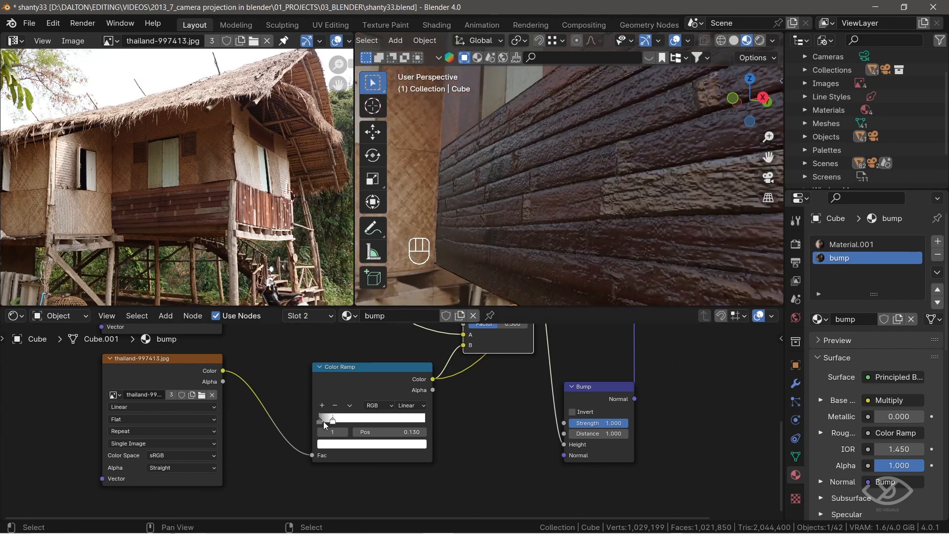
drag(331, 421, 325, 423)
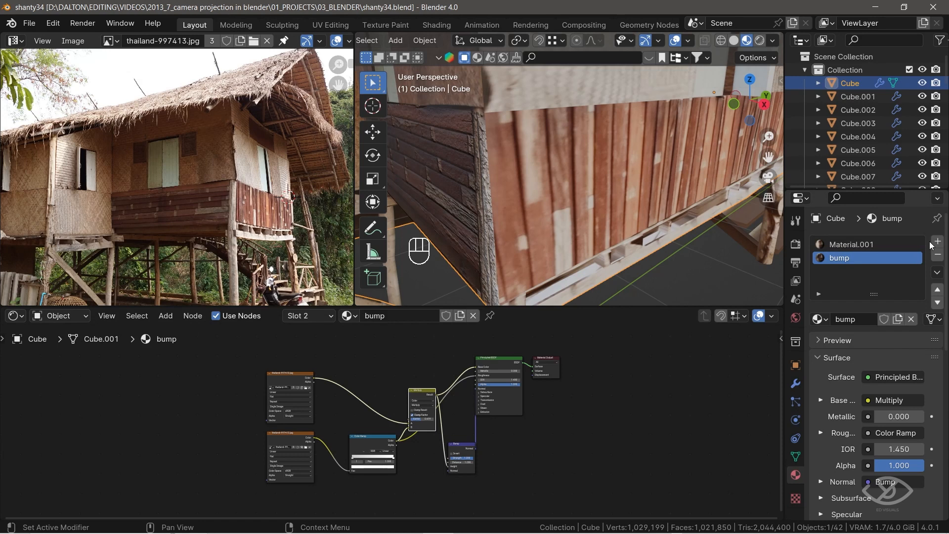
Add a third material slot with a single-user copy of bump and assign it to the side wall's nearest plank face
click(937, 241)
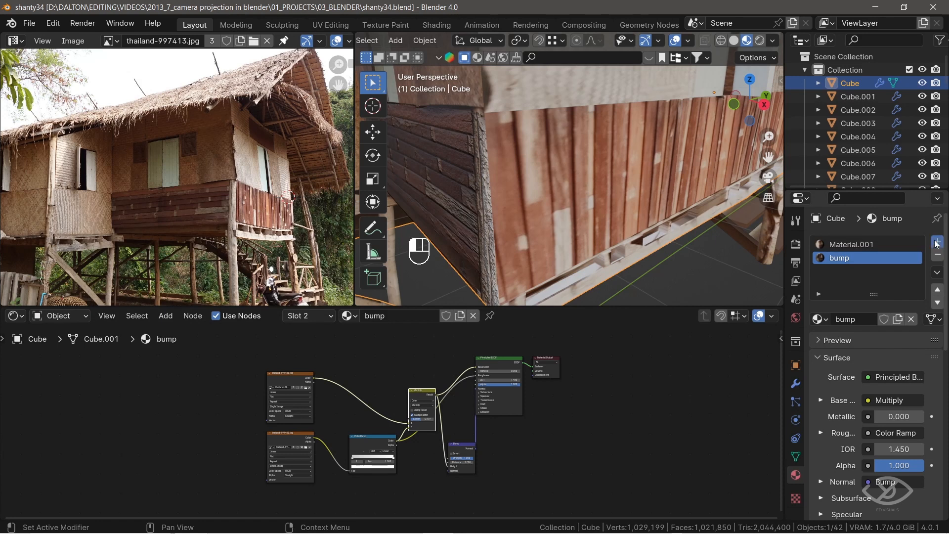
click(819, 319)
click(728, 340)
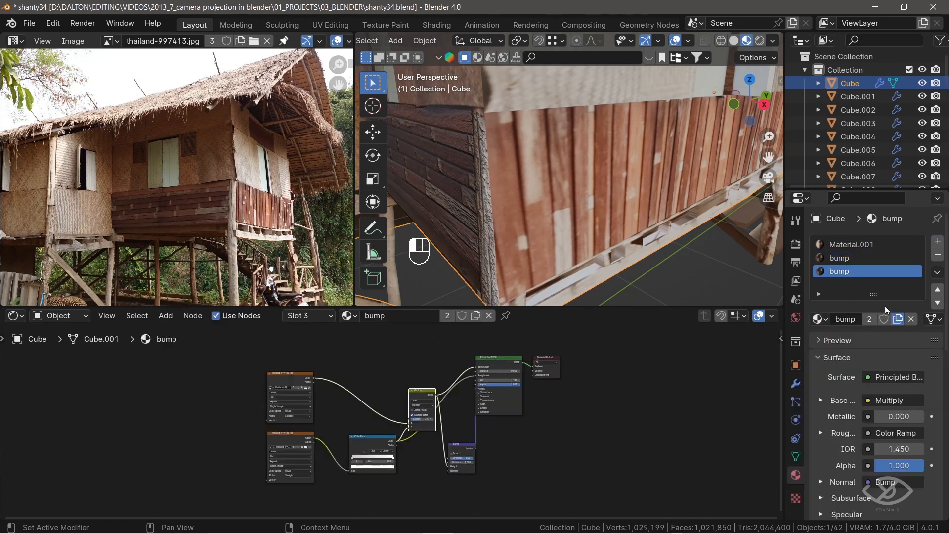
click(898, 319)
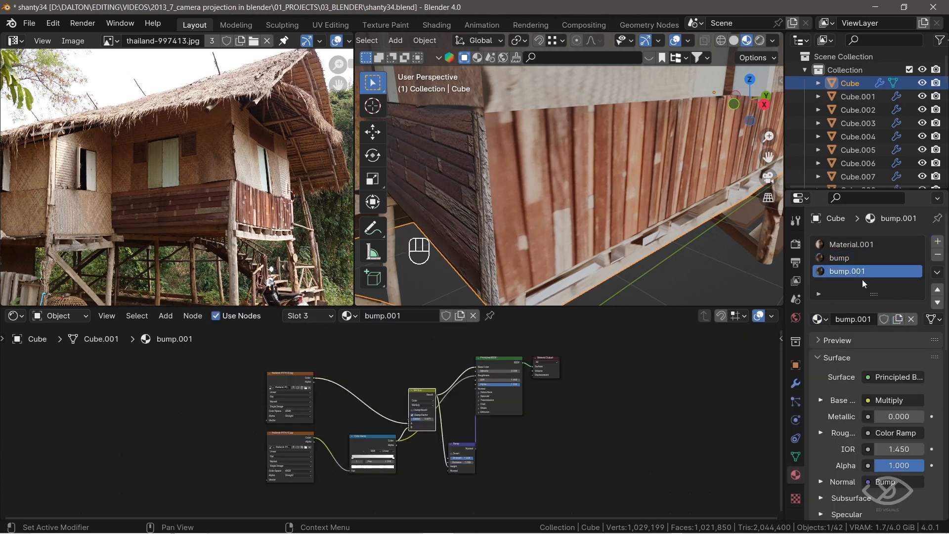
key(Tab)
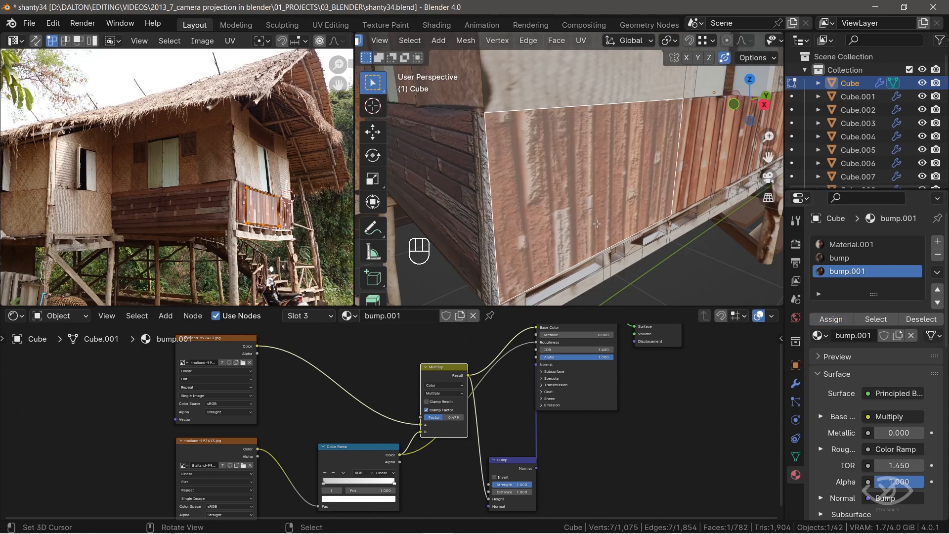
Insert an RGB Curves node between the Multiply node and Base Color, bending its curve down to a point at about 0.58, 0.45
key(g)
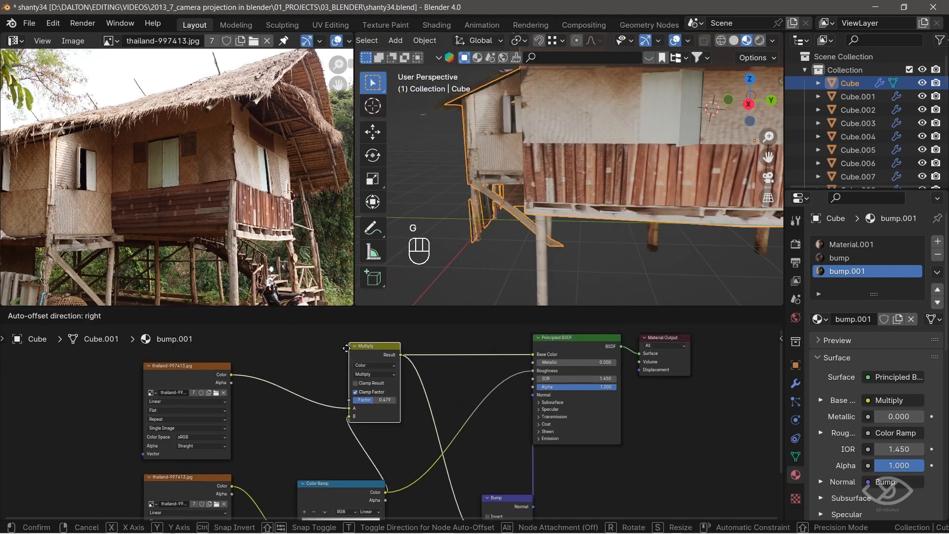
click(346, 348)
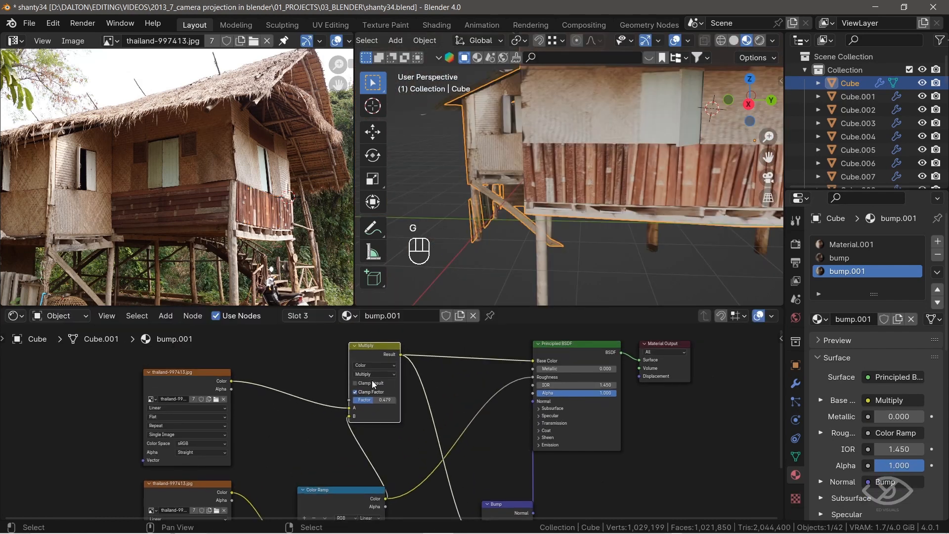
key(shift+a)
text(curv)
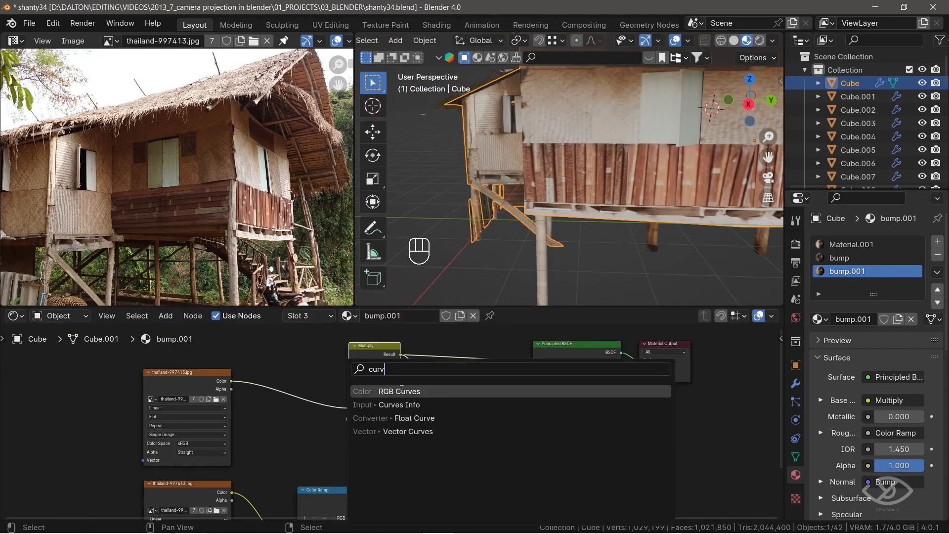
click(402, 390)
click(432, 400)
middle_drag(458, 409, 474, 391)
drag(492, 438, 499, 442)
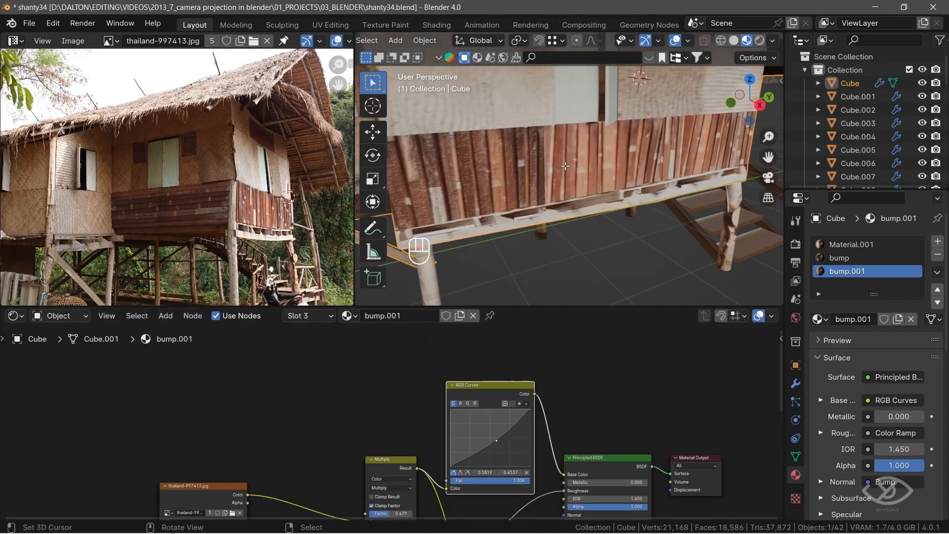
Assign the bump.001 material to the remaining reddish plank faces along the side wall
key(Tab)
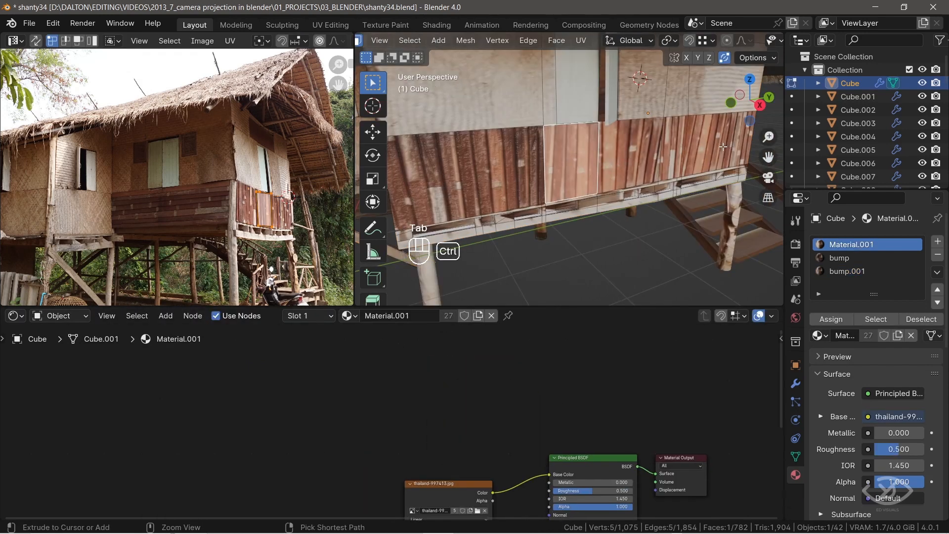
ctrl+click(723, 147)
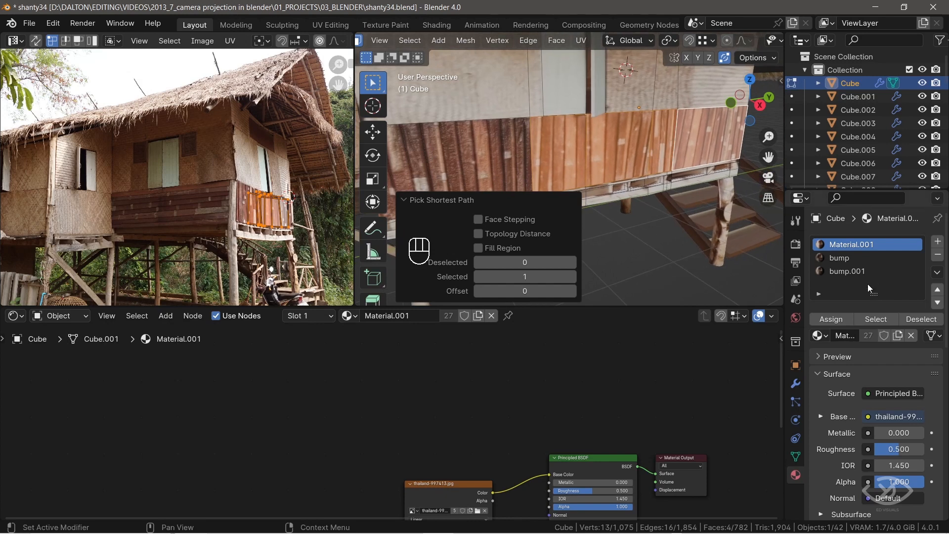
click(869, 271)
click(831, 319)
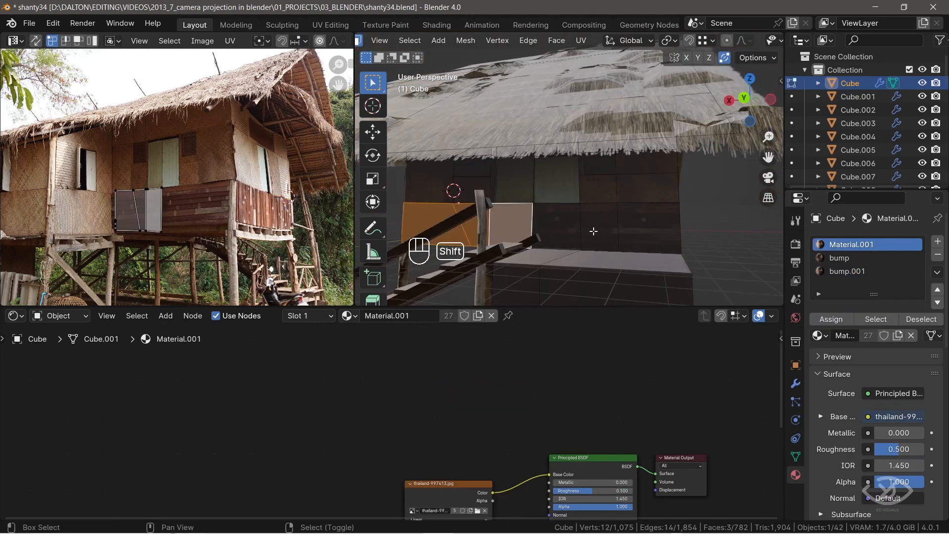
Extend the selection across the front wall's lower row of dark plank faces and assign the bump material to them
shift+middle_drag(593, 238, 547, 223)
shift+click(547, 223)
shift+click(578, 214)
shift+click(627, 220)
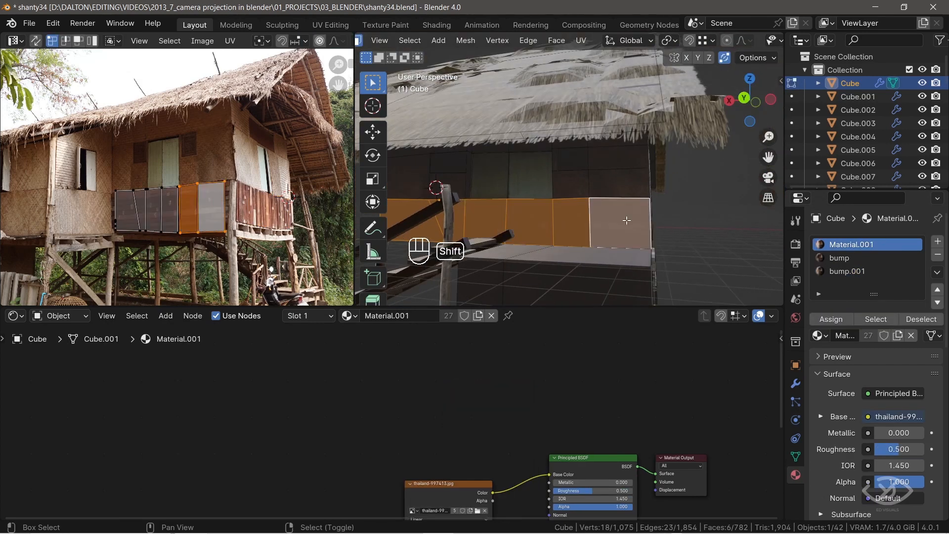
click(839, 257)
click(831, 319)
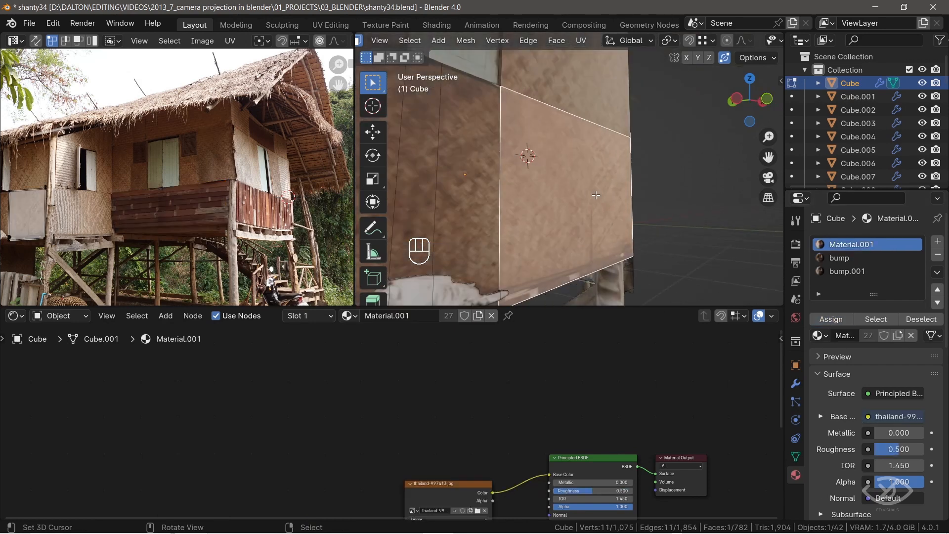
Add a fourth material slot with a single-user copy of bump and assign it to the selected woven wall face
click(938, 241)
click(819, 335)
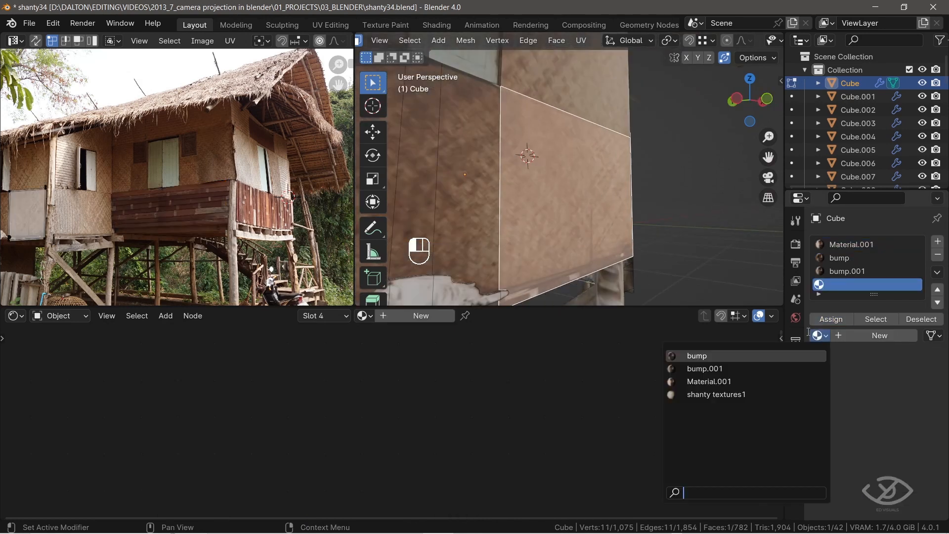
click(714, 356)
click(897, 335)
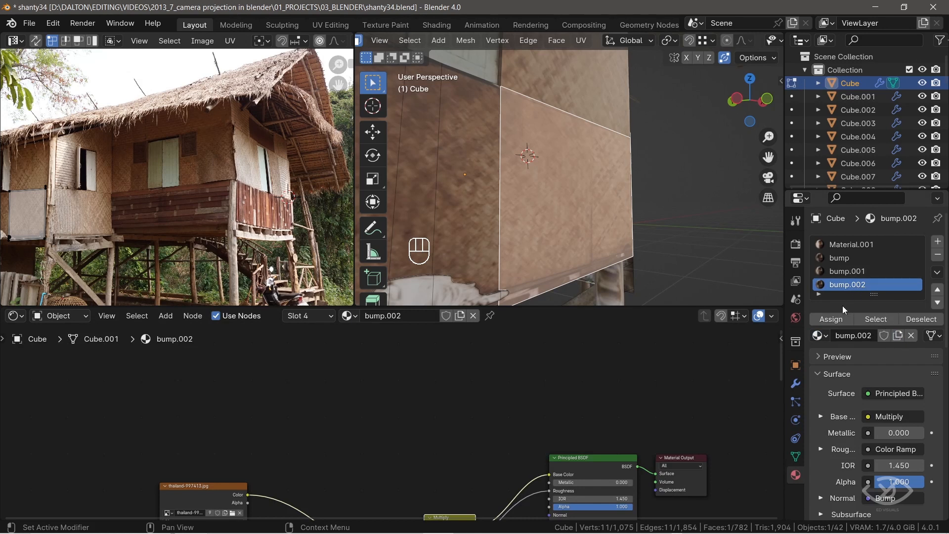
click(831, 319)
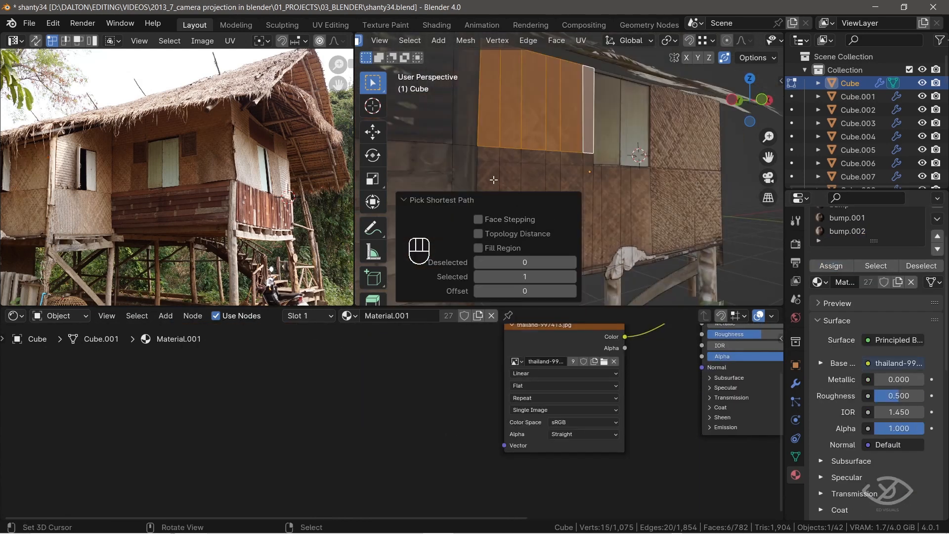
Add the lower row of strips beside the window to the selected upper woven strips and assign bump.002 to them all
shift+click(486, 217)
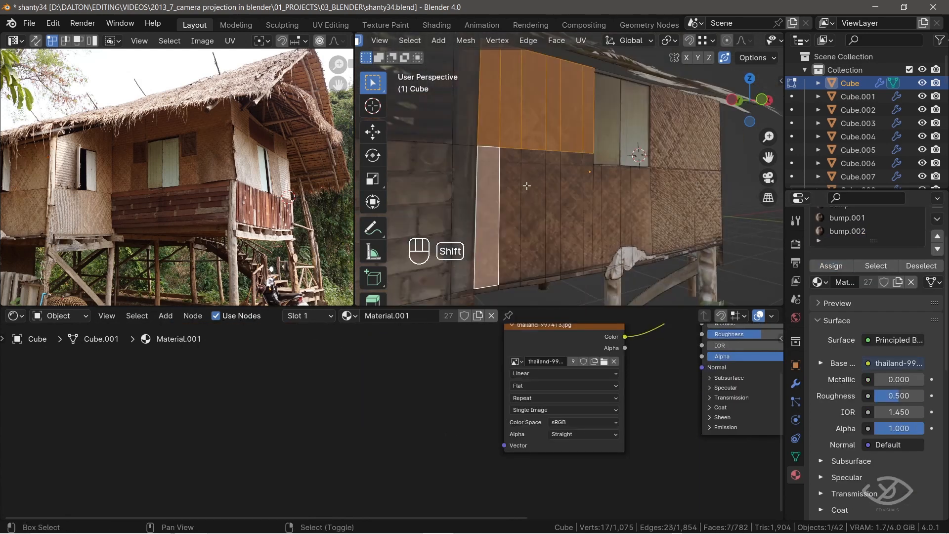
ctrl+click(638, 201)
click(847, 232)
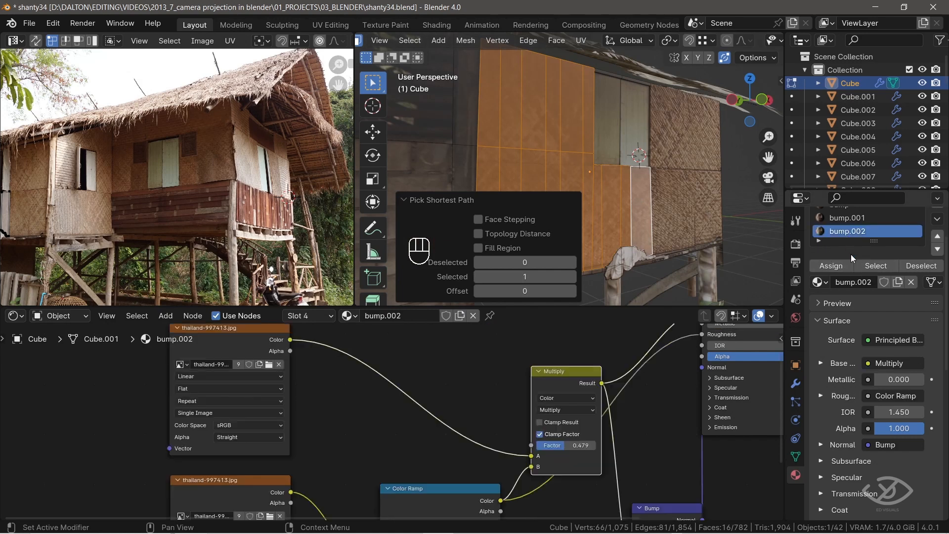
click(833, 266)
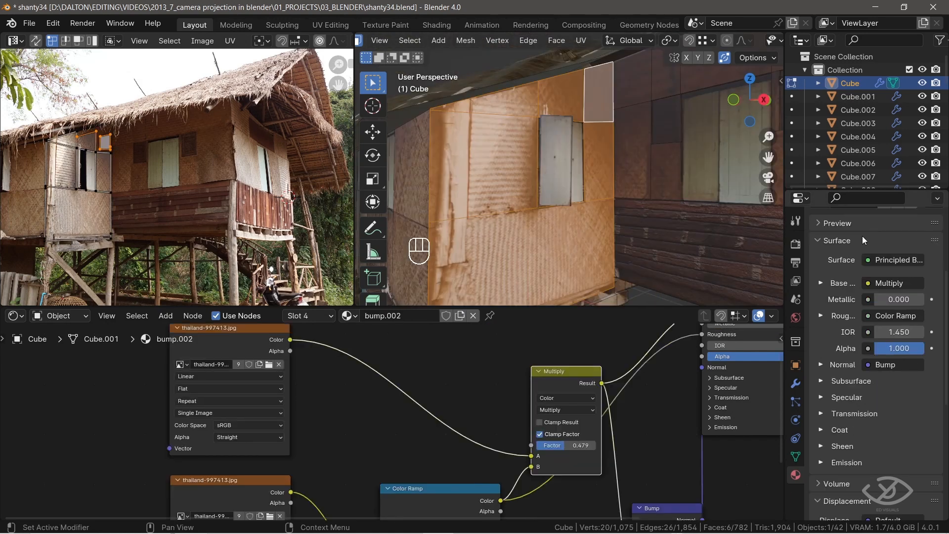
Assign bump.002 to the two small panels flanking the front window
scroll(875, 306, up, 3)
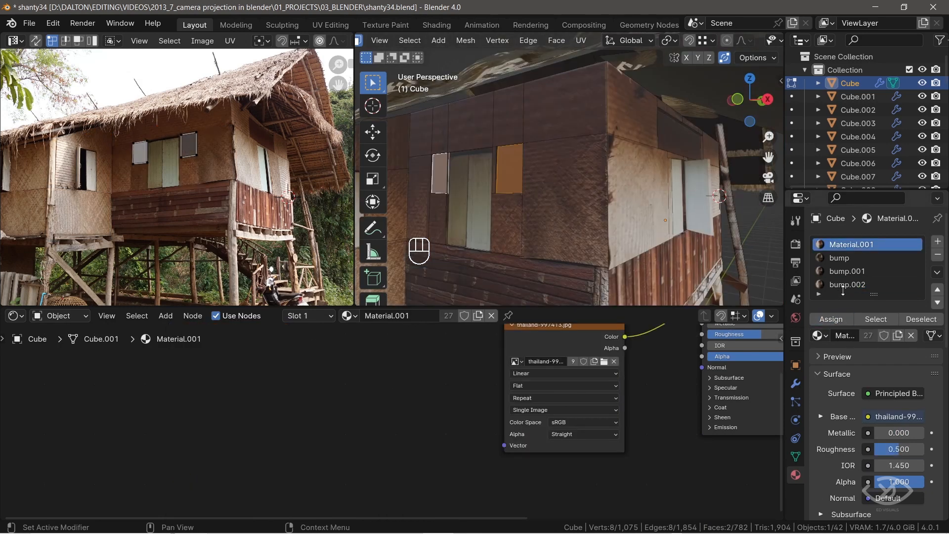
click(847, 285)
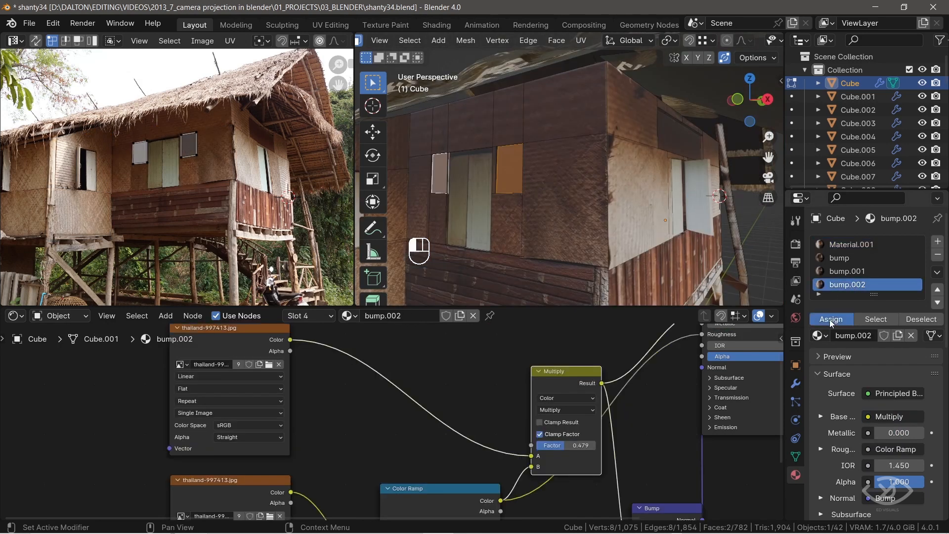
click(831, 319)
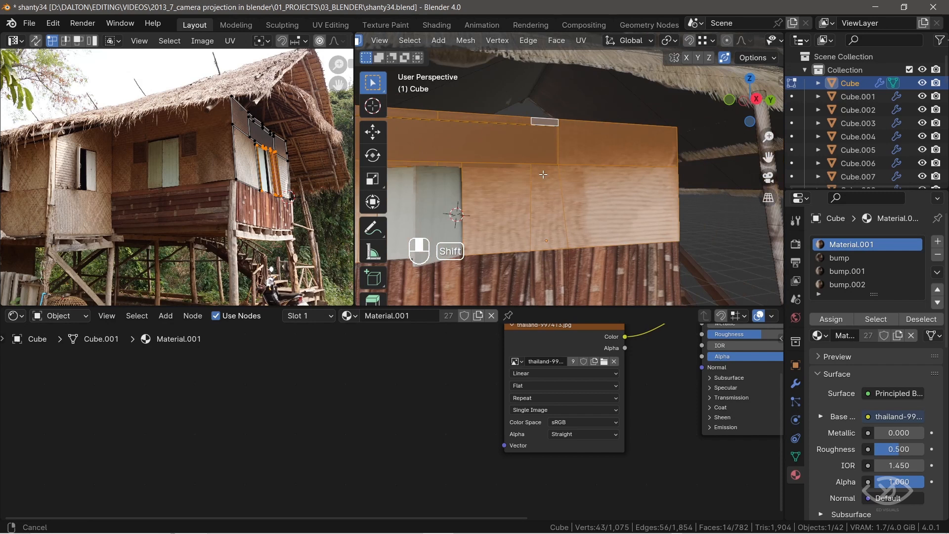
Assign bump.002 to the side wall's woven panels beside and above its window
shift+click(548, 148)
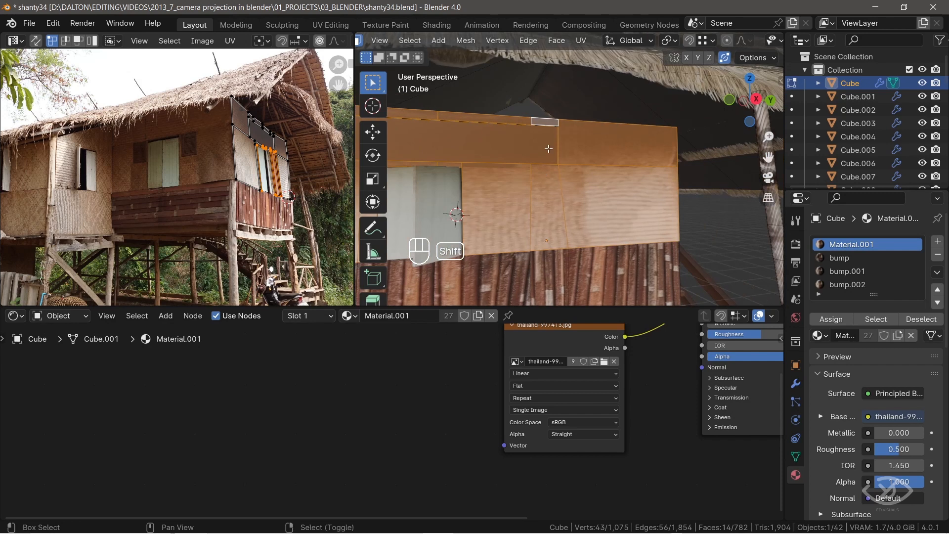
click(847, 271)
click(847, 284)
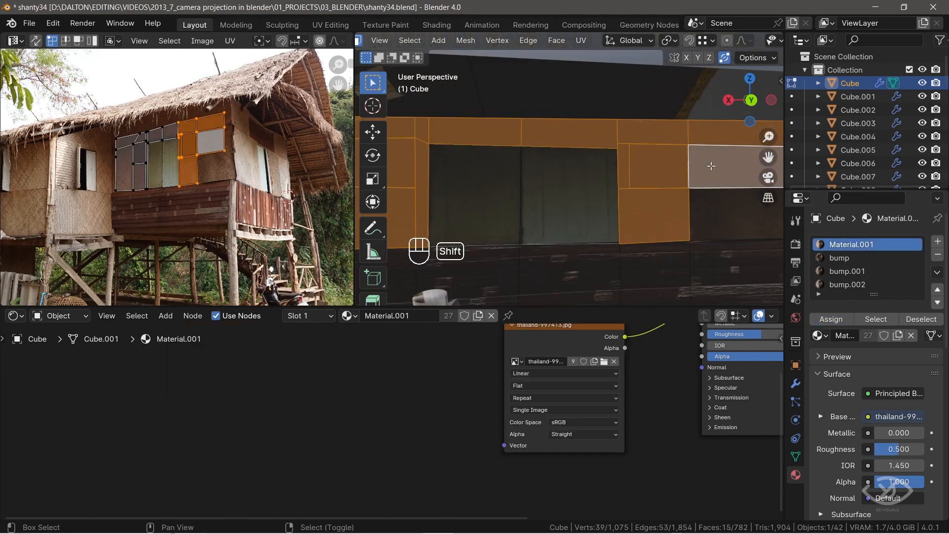
Complete the selection of woven panels around the front window with the lower end panel and assign bump.002 to them
shift+middle_drag(722, 193, 600, 188)
shift+click(600, 187)
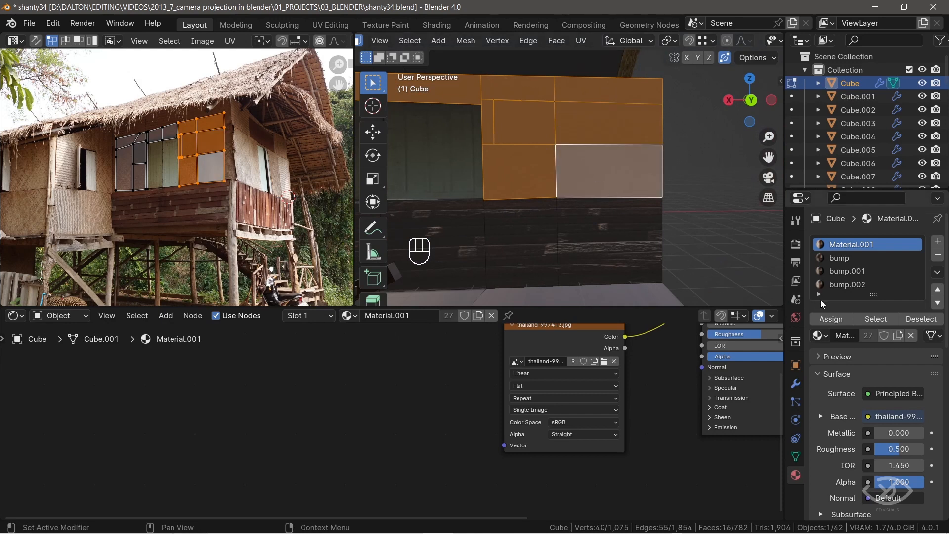
click(847, 284)
click(834, 320)
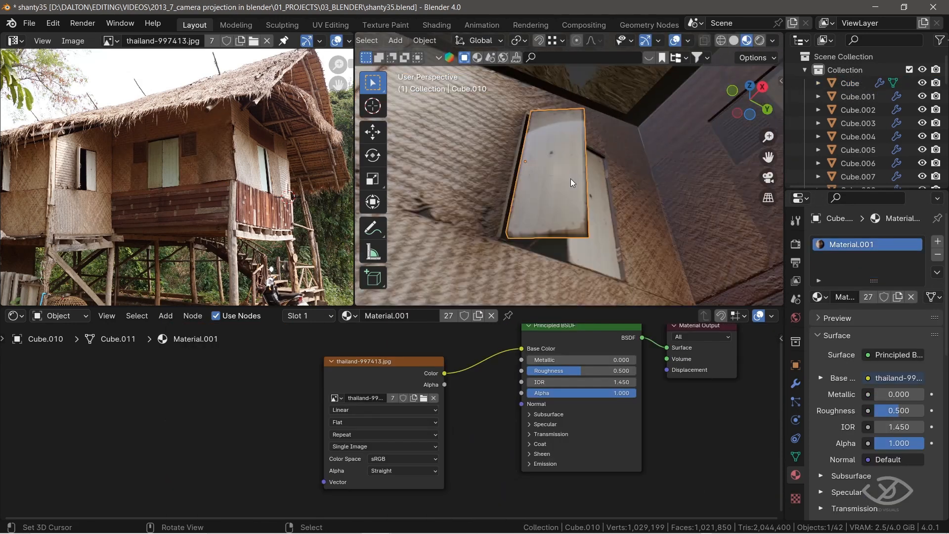
Add a second material slot to the open window shutter with a single-user copy of bump.002 and rename it wood
middle_drag(485, 406, 399, 433)
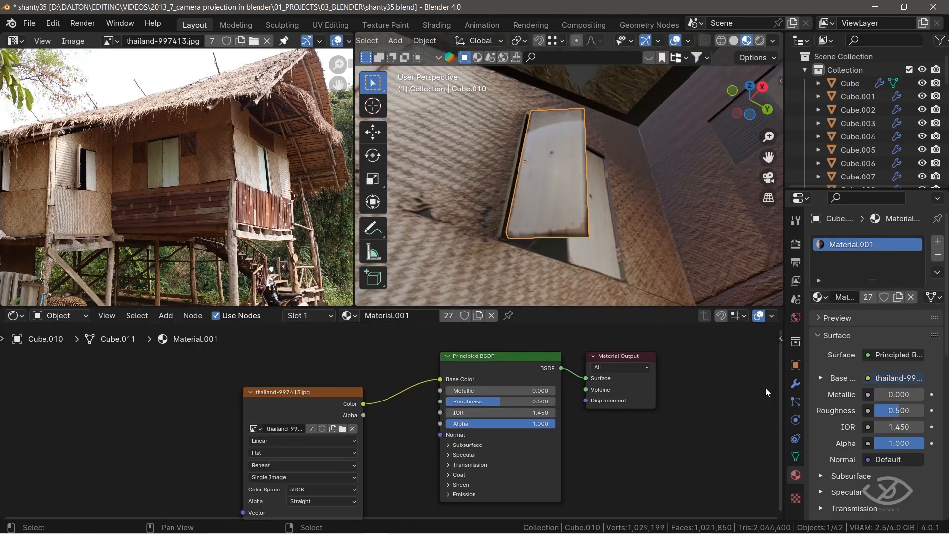
click(938, 241)
click(818, 318)
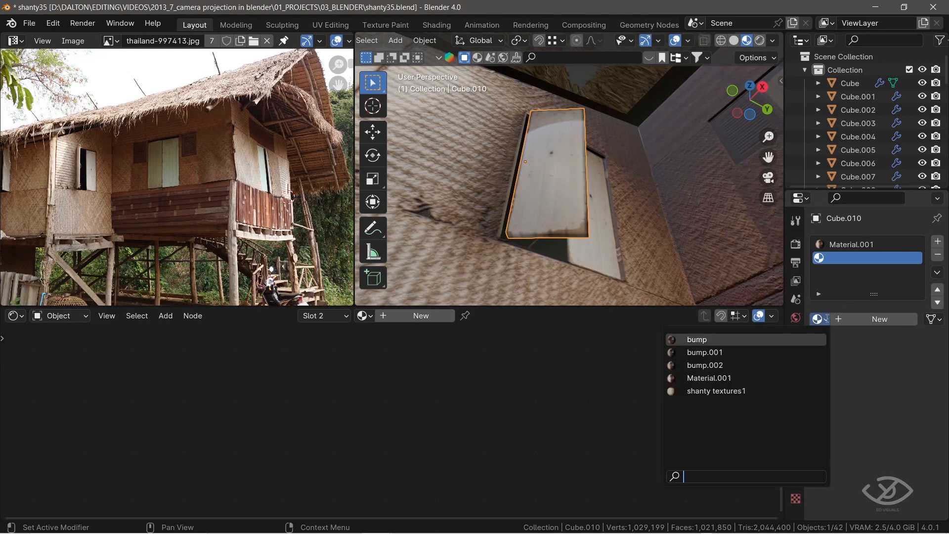
click(739, 368)
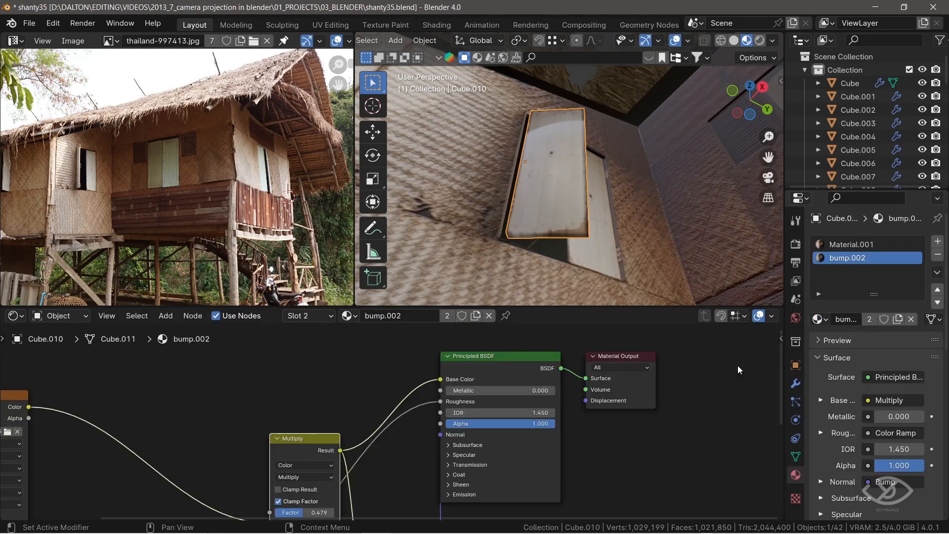
click(898, 318)
double_click(864, 260)
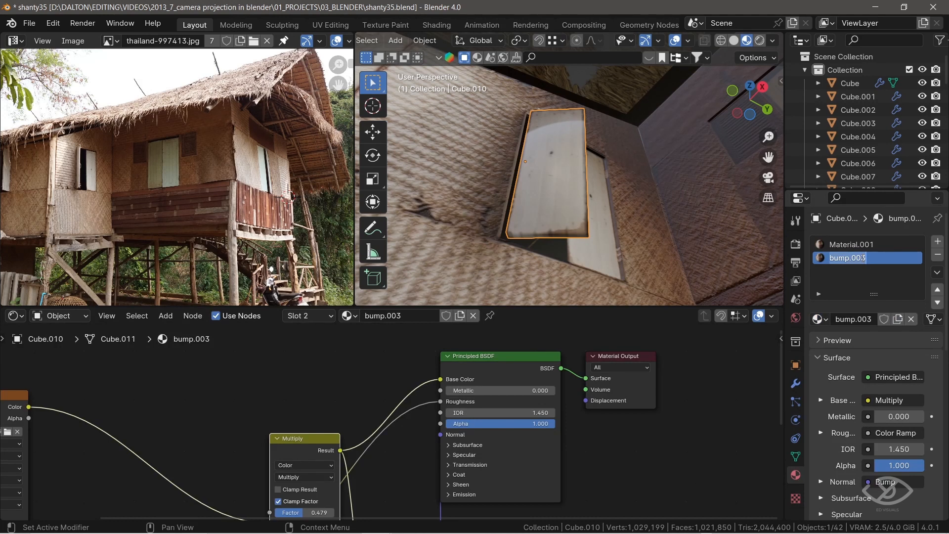
text(wood)
key(Return)
Assign the wood material to the shutter's large outer face
scroll(692, 291, up, 1)
middle_drag(396, 412, 525, 359)
scroll(356, 411, down, 3)
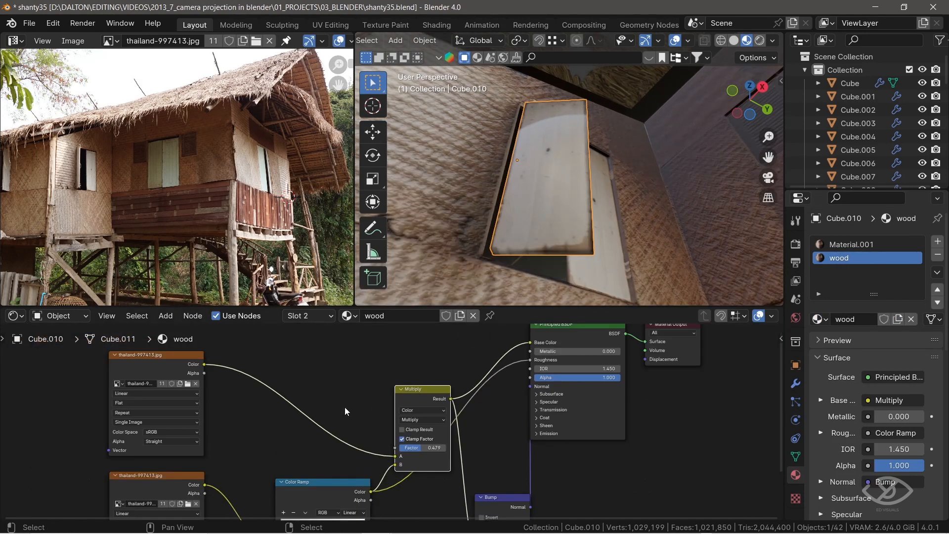
middle_drag(346, 411, 474, 356)
key(Tab)
click(835, 320)
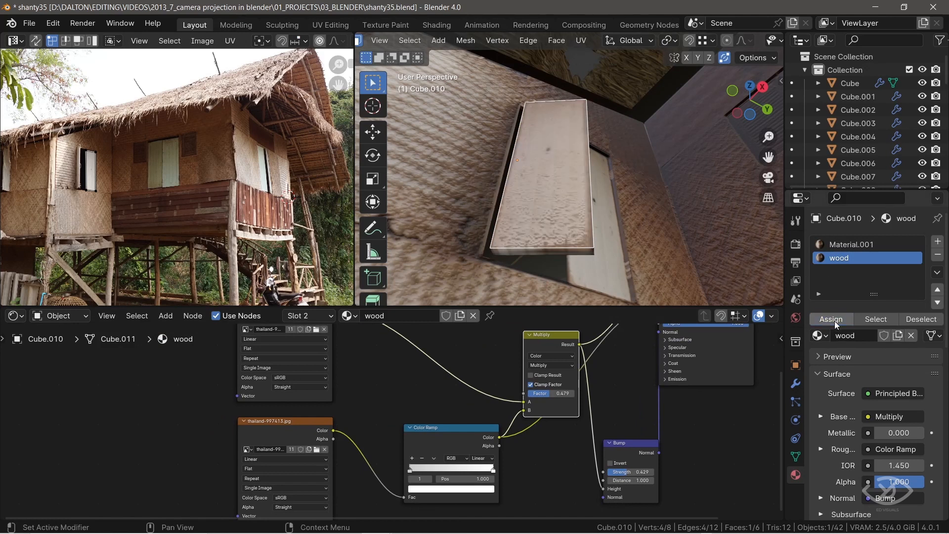
middle_drag(560, 189, 561, 210)
middle_drag(561, 209, 562, 217)
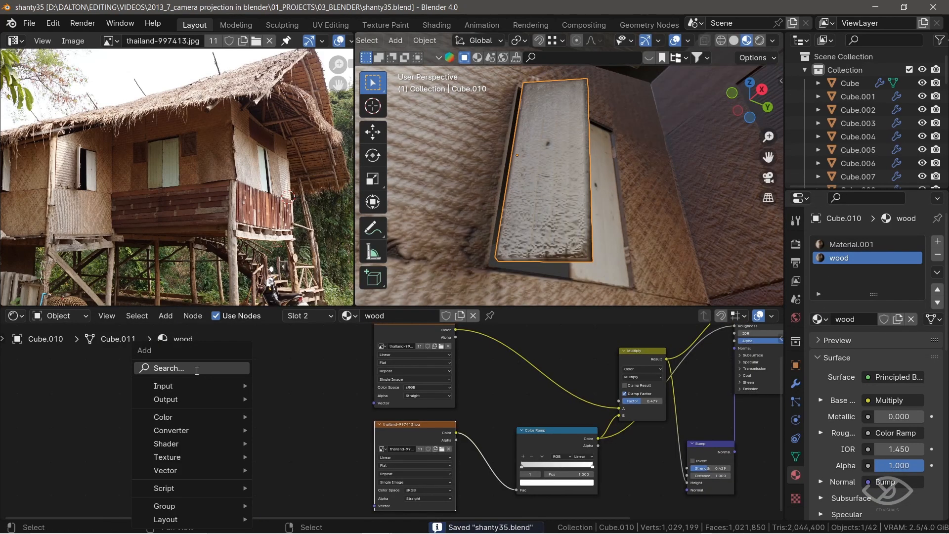
Add a UV Map node, duplicate it, and connect one to the Vector input of each of the two image texture nodes
click(197, 369)
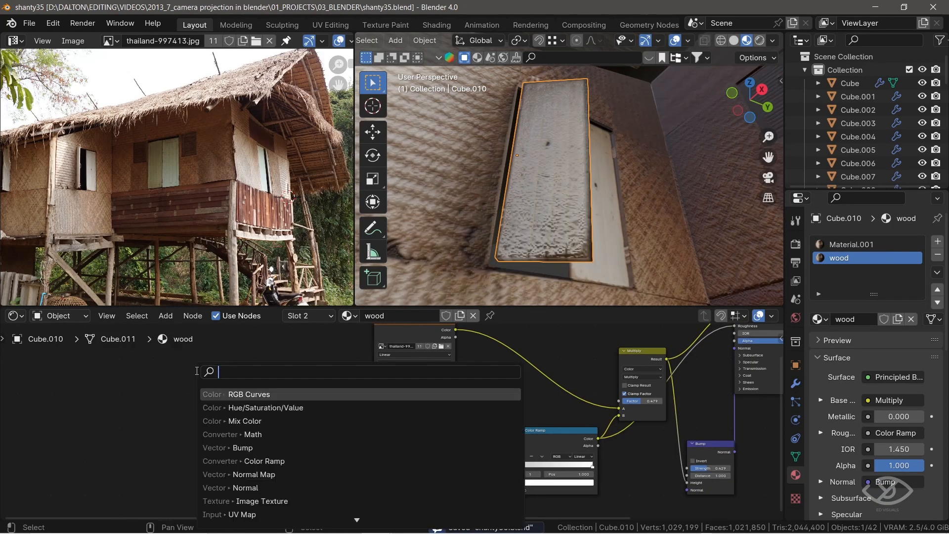
click(257, 514)
click(235, 400)
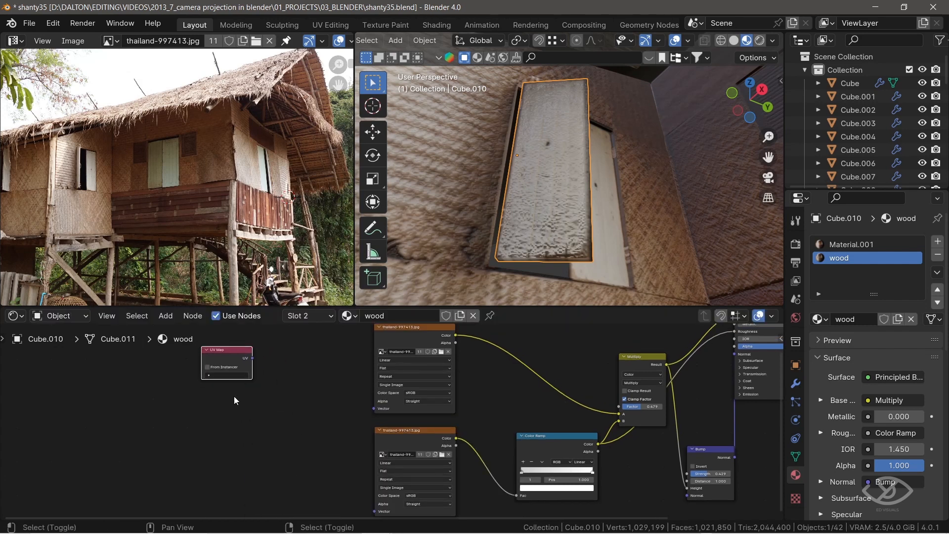
key(shift+d)
click(250, 494)
drag(267, 365, 390, 417)
middle_drag(323, 452, 327, 422)
drag(277, 459, 394, 488)
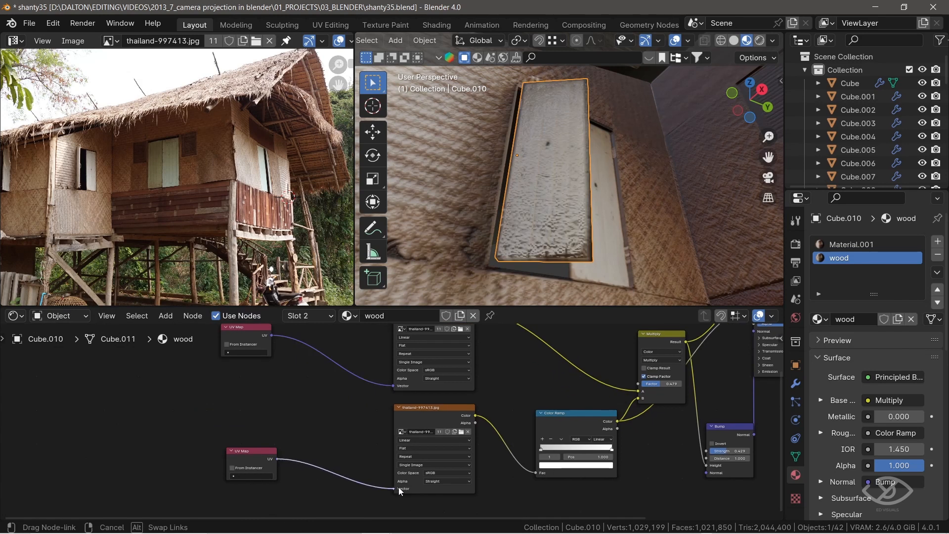
Add a second UV map to the shutter mesh and name it wood
click(796, 456)
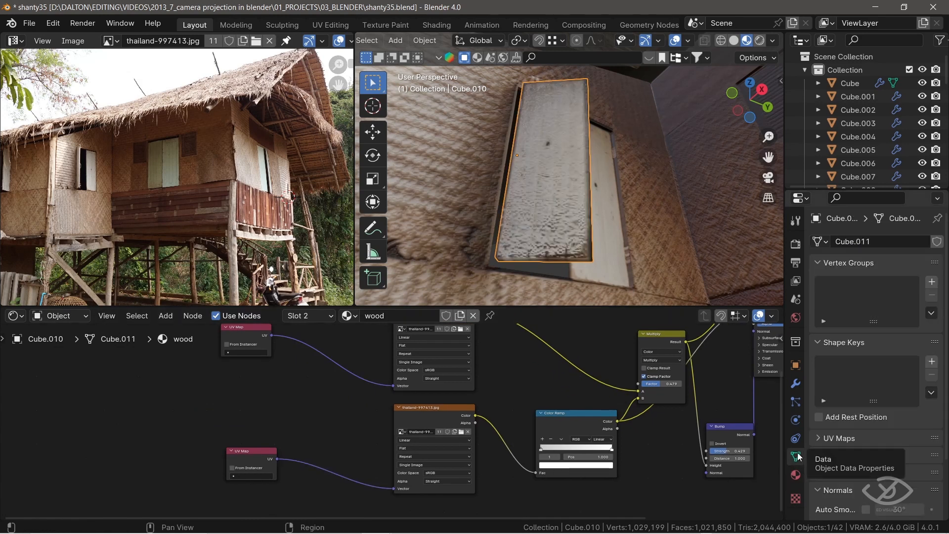
click(819, 438)
click(931, 459)
double_click(855, 473)
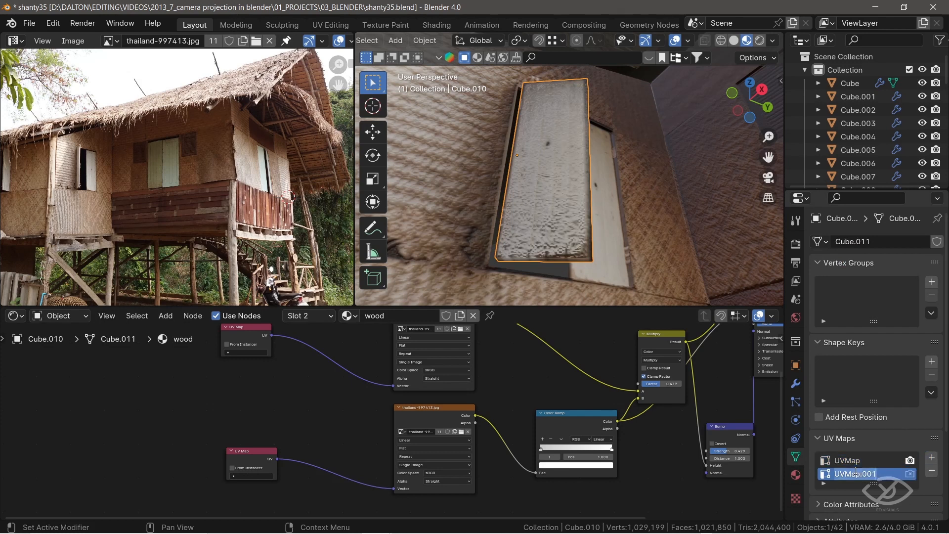
text(wood)
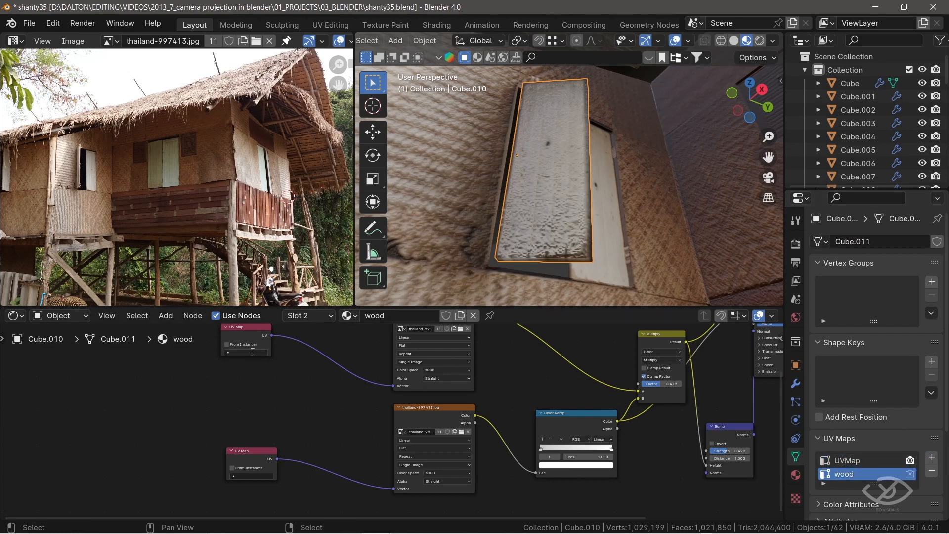
Set the upper UV Map node to UVMap and the lower one to wood
click(253, 352)
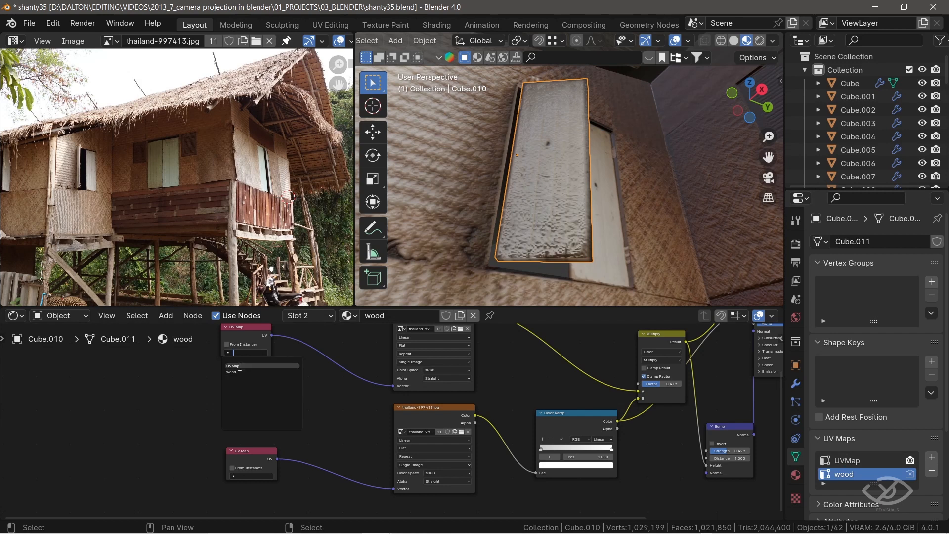
click(240, 367)
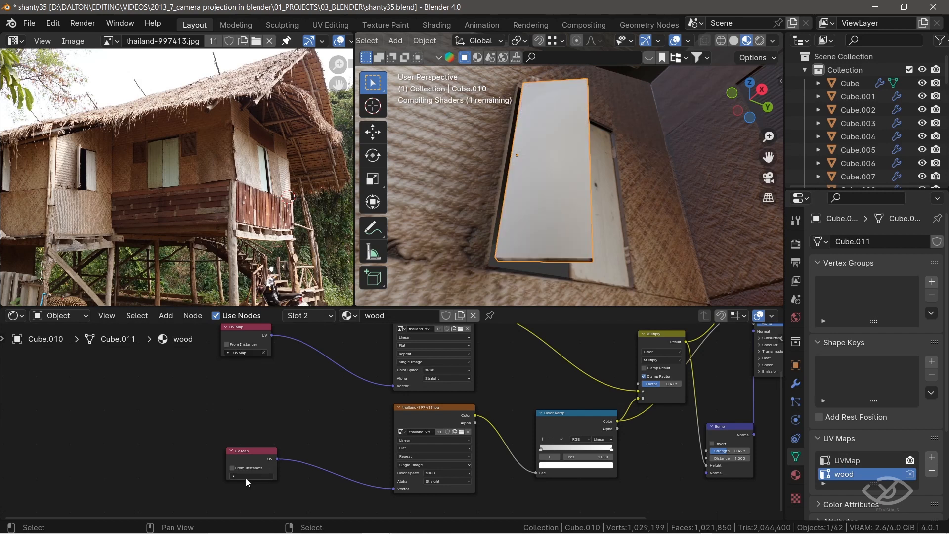
click(249, 476)
click(245, 418)
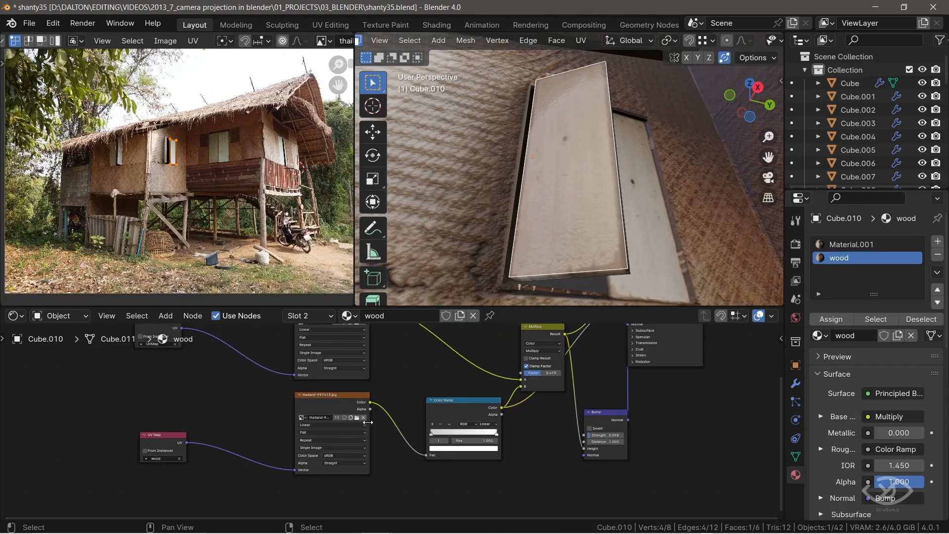
Load wooden texture.jpg into the image texture node fed by the wood UV map
click(357, 419)
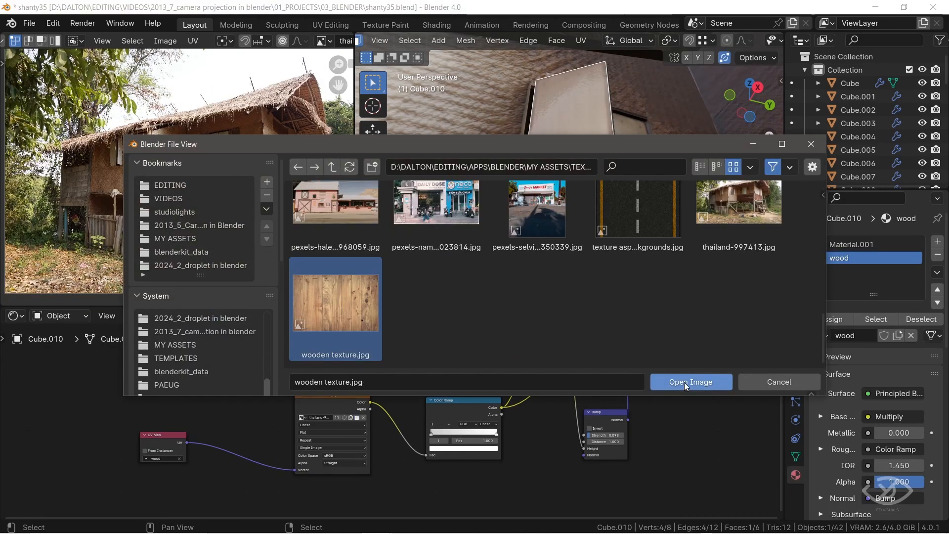
click(686, 382)
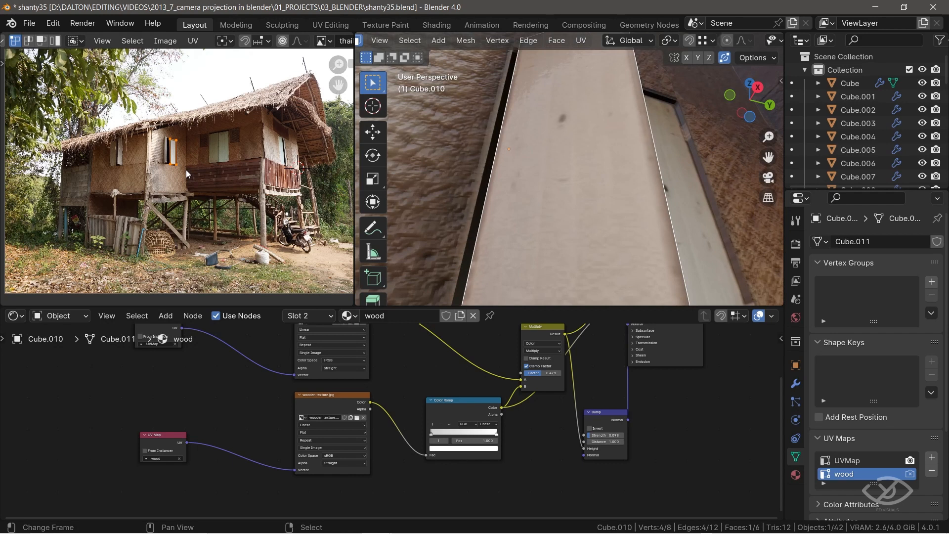
Try moving the shutter face's UV island in the wood UV map and in UVMap to compare the effect
key(g)
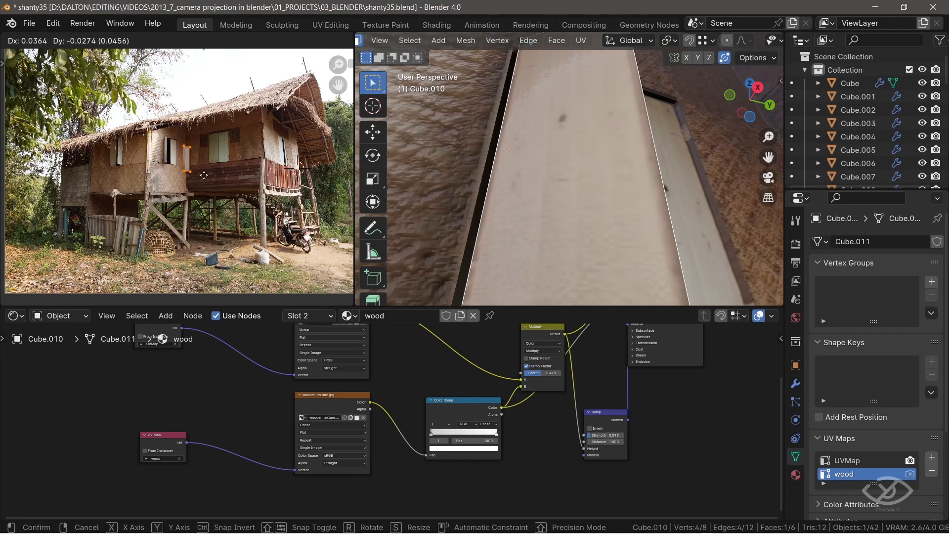
click(190, 168)
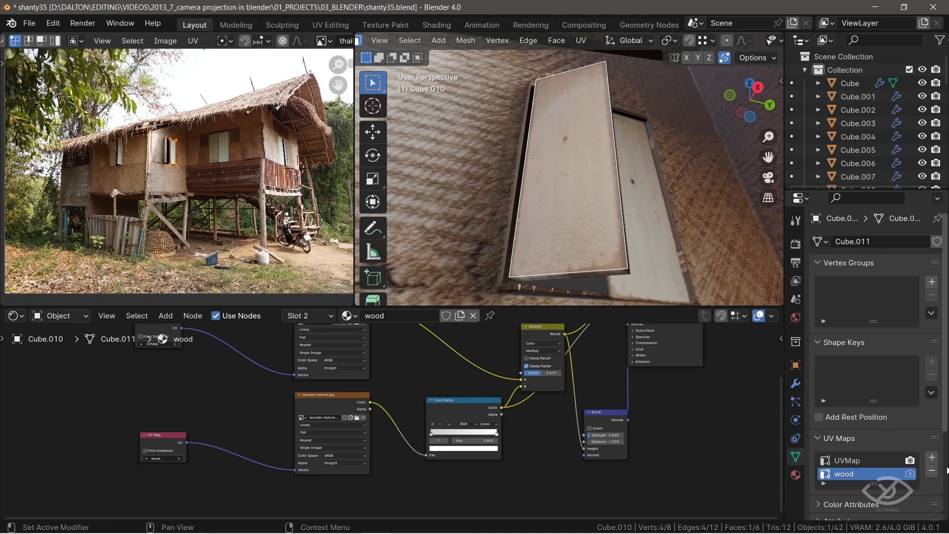
click(847, 461)
key(g)
click(197, 175)
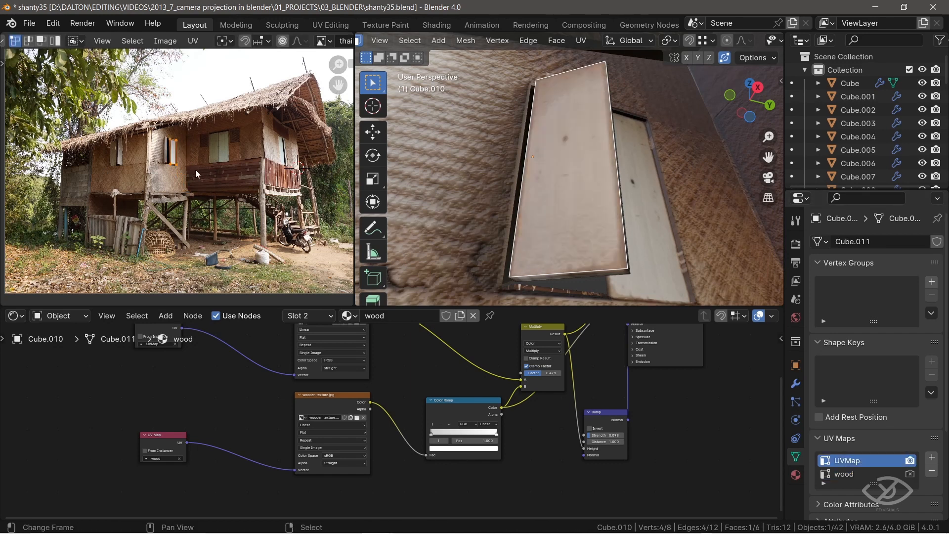
Make the wood UV map active, display wooden texture.jpg behind its island, and save the file
click(843, 473)
click(265, 41)
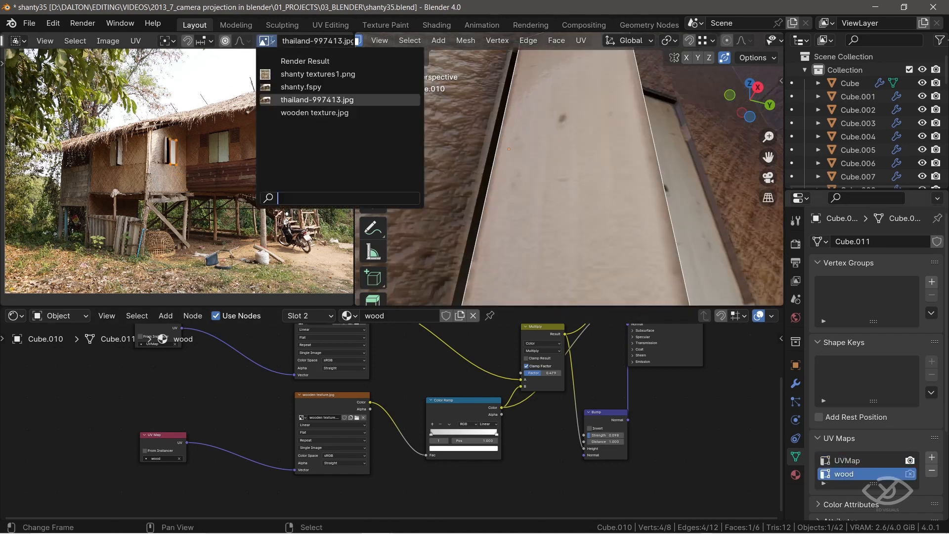
click(295, 113)
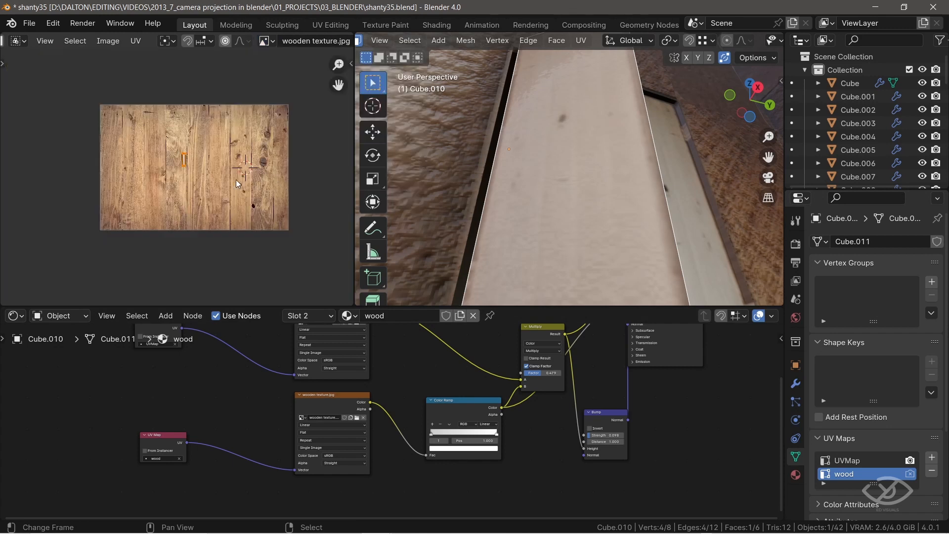
key(ctrl+s)
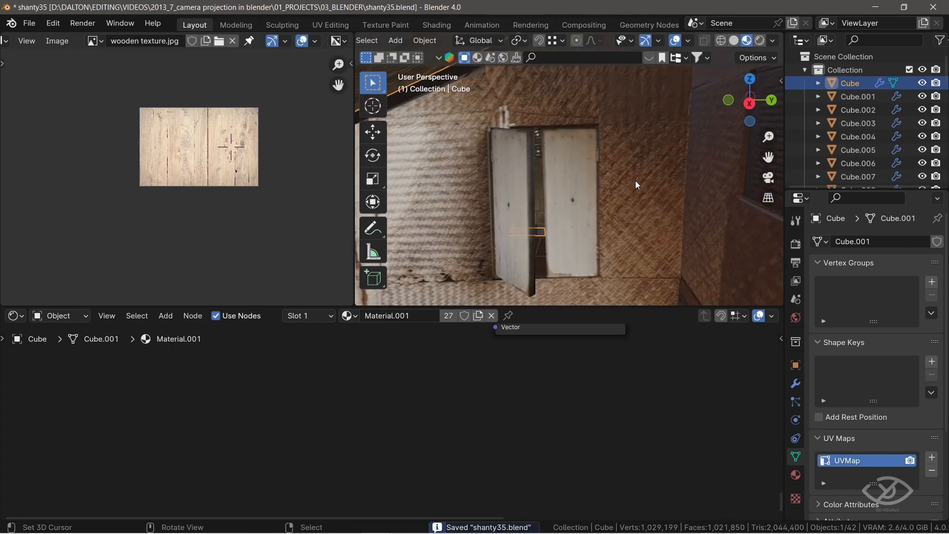
Add the existing wood material to the house mesh in a new slot and assign it to the closed shutter's face
key(Tab)
click(576, 184)
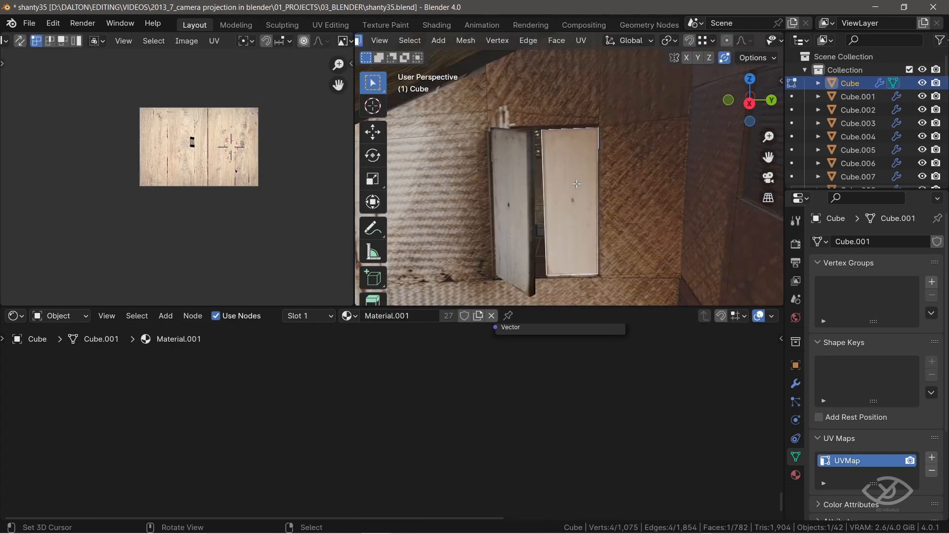
middle_drag(597, 200, 641, 198)
scroll(618, 195, up, 1)
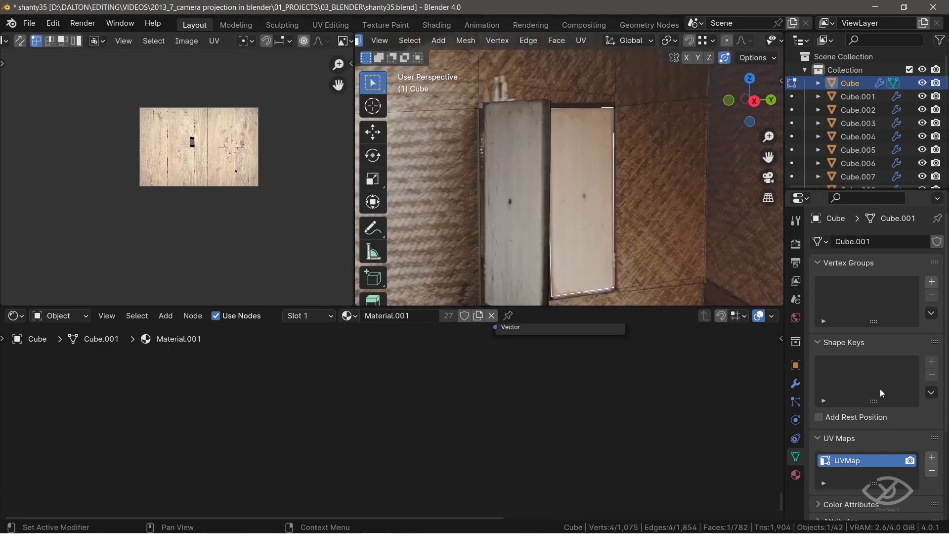
click(795, 475)
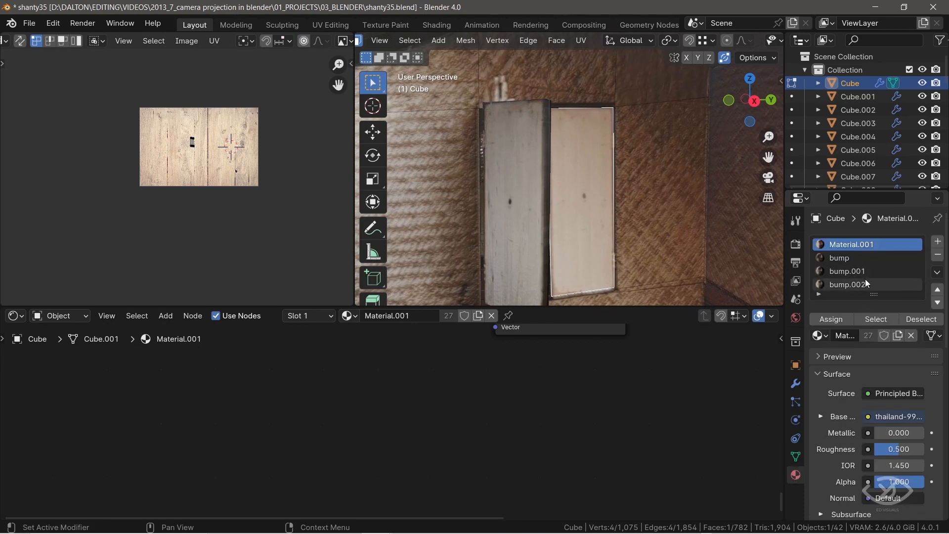
click(938, 242)
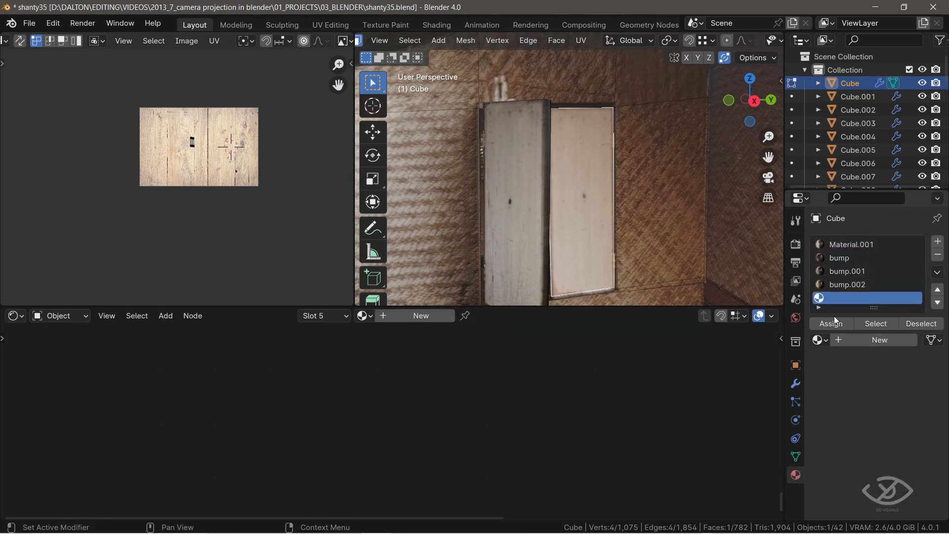
click(820, 341)
click(701, 360)
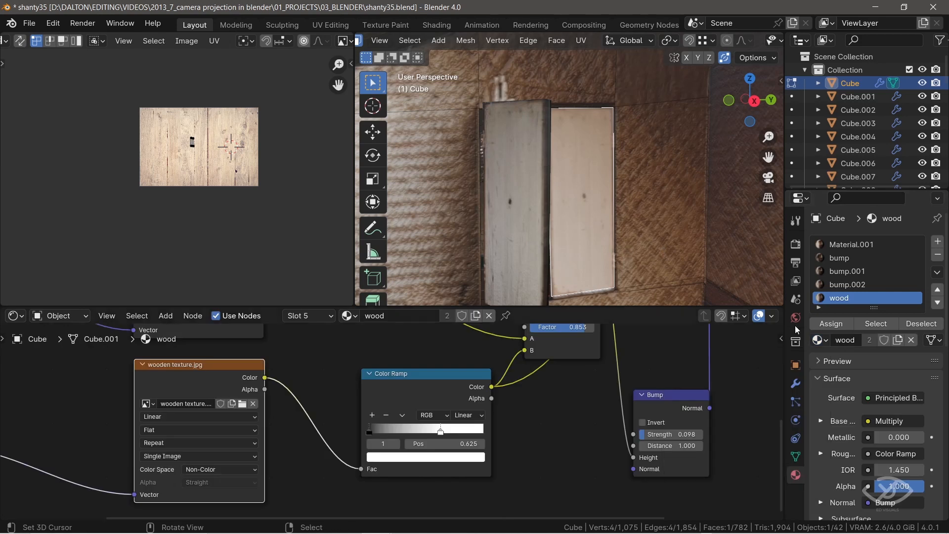
click(842, 324)
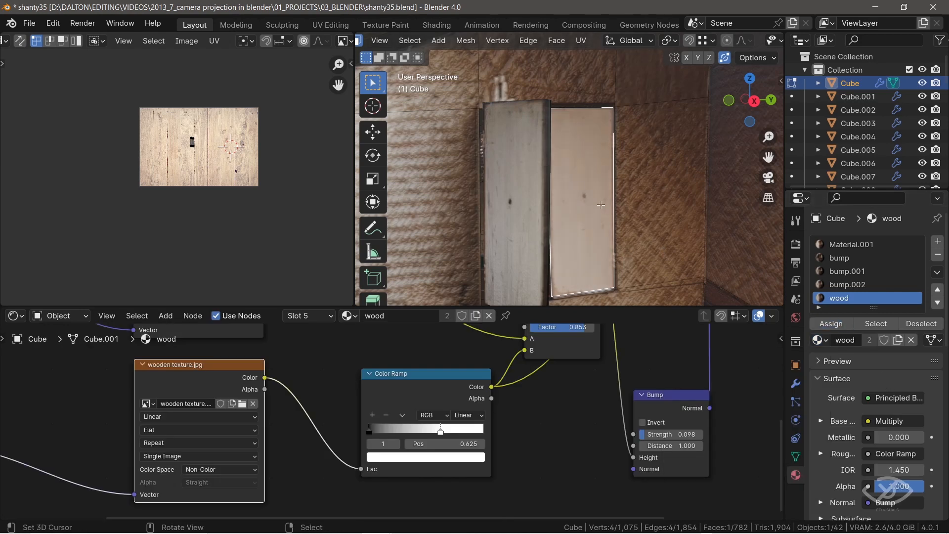
Add a second UV map to the house mesh and name it wood
scroll(633, 218, up, 5)
middle_drag(633, 217, 636, 165)
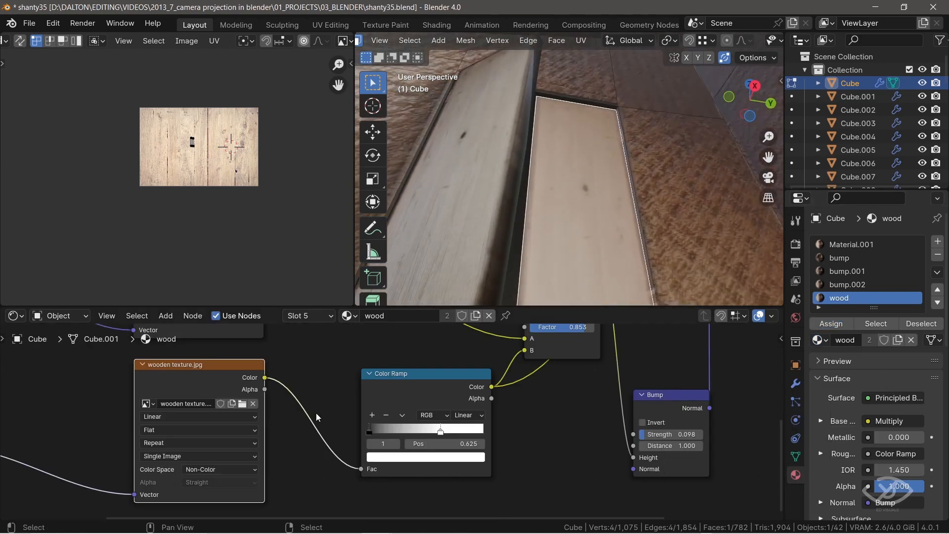
scroll(279, 427, down, 7)
middle_drag(298, 428, 394, 427)
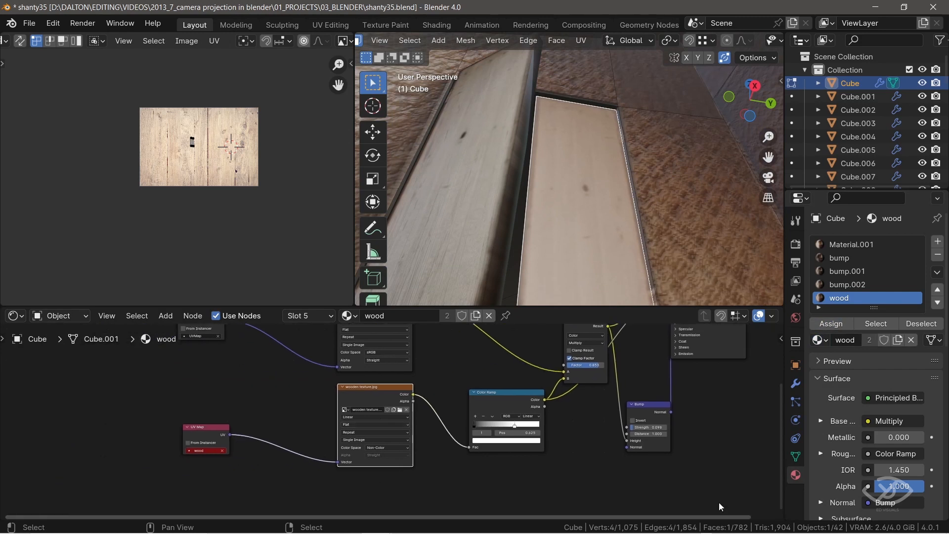
click(795, 456)
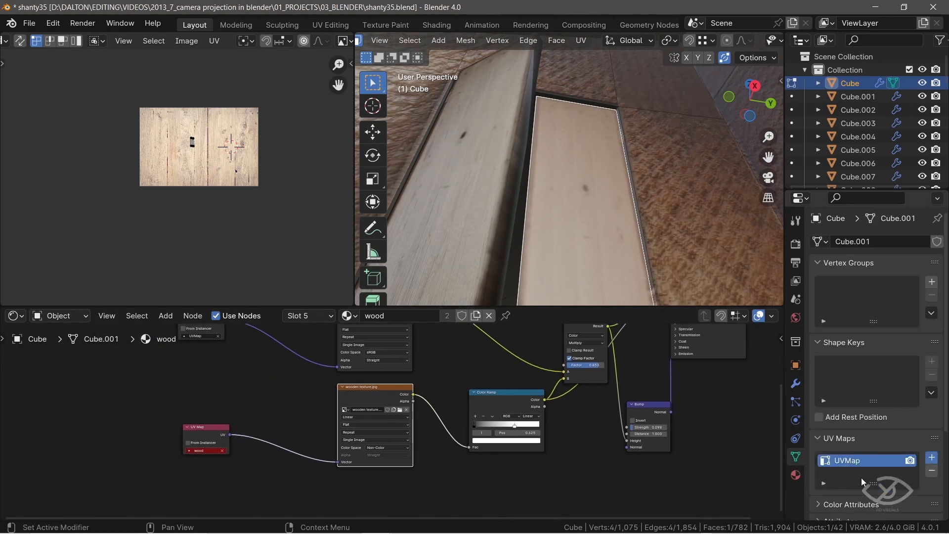
double_click(858, 476)
text(wood)
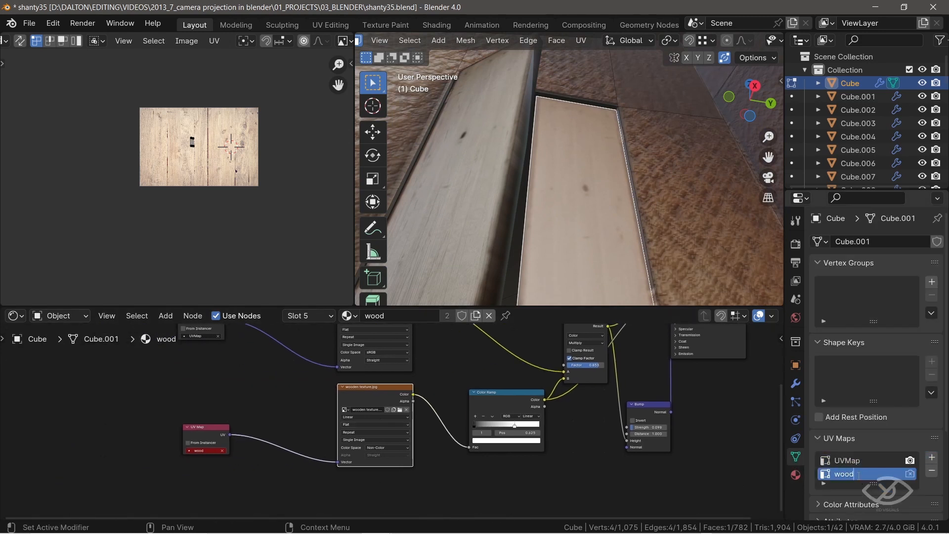
key(Return)
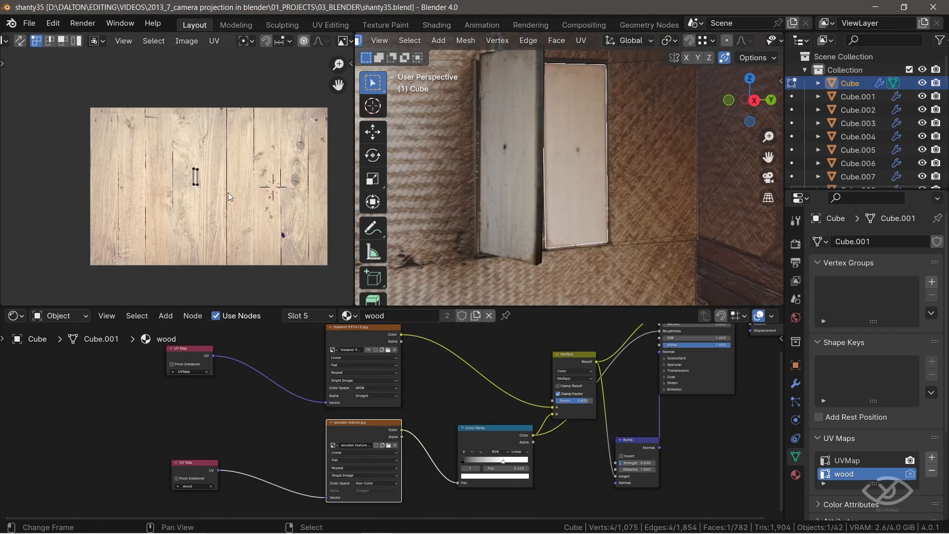
Try moving the closed shutter's UV island in the wood UV map and in UVMap
scroll(226, 190, up, 3)
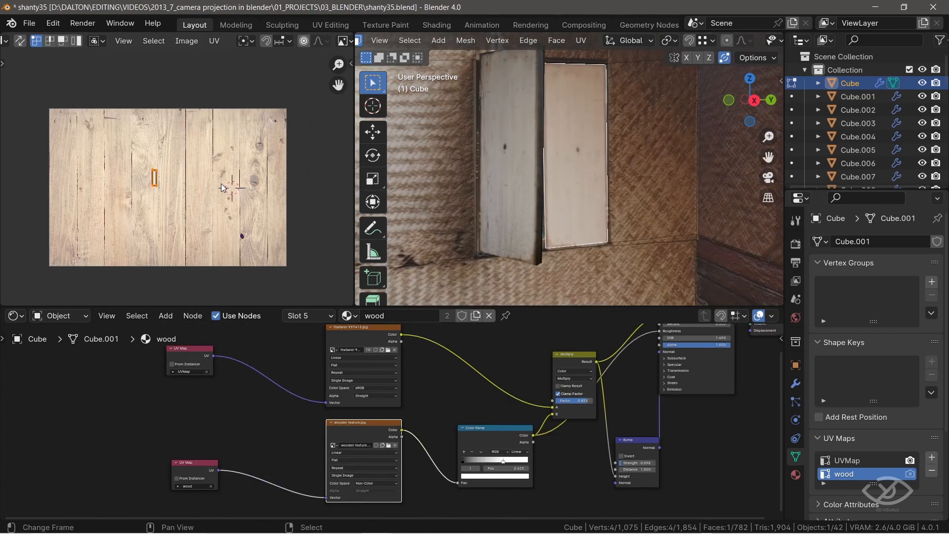
key(g)
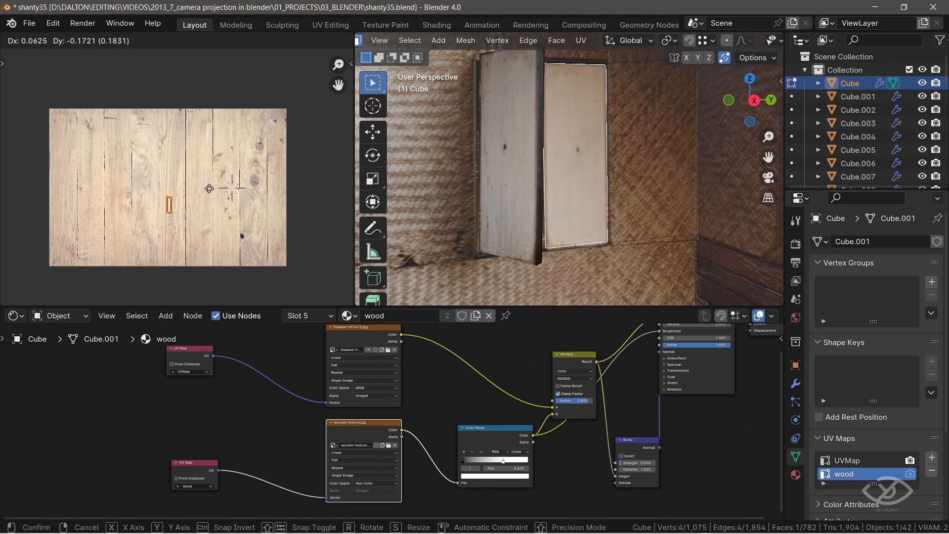
click(194, 162)
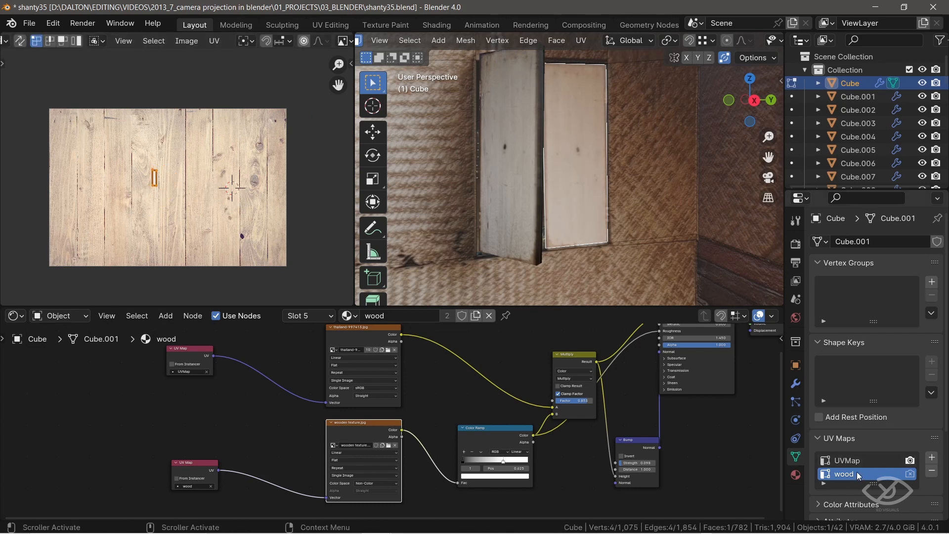
click(846, 460)
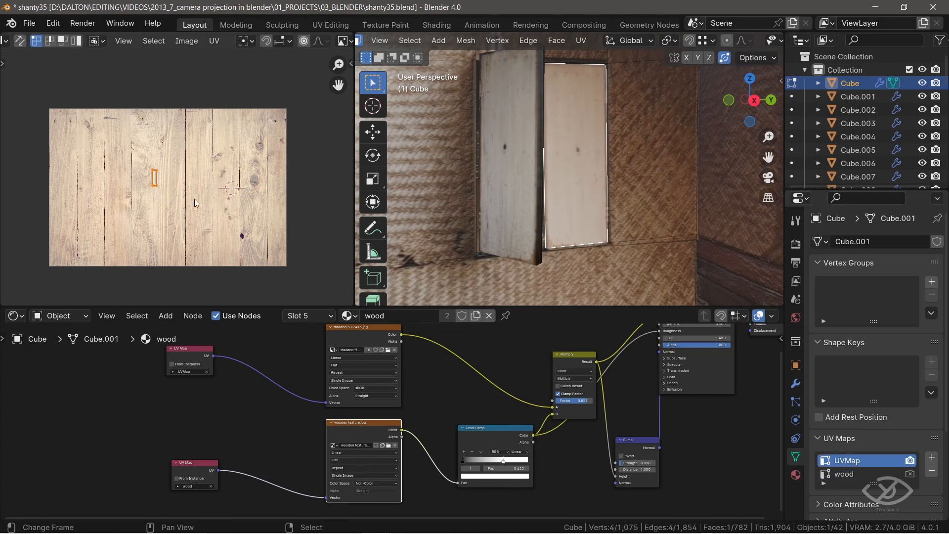
key(g)
key(Escape)
In the wood UV map, scale the closed shutter's island along X and Y until it nearly fills the wood texture
click(850, 472)
key(s)
key(x)
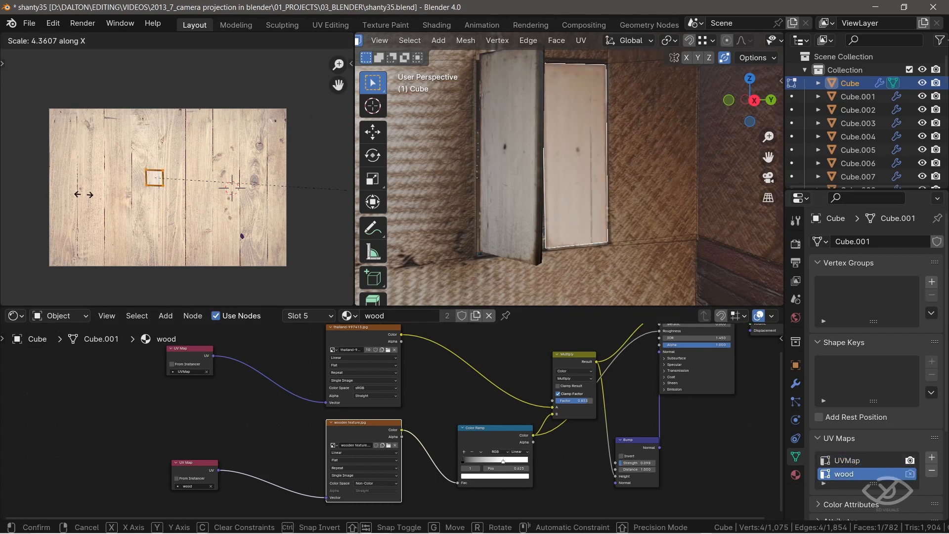
click(354, 191)
middle_drag(222, 192, 270, 165)
key(s)
key(y)
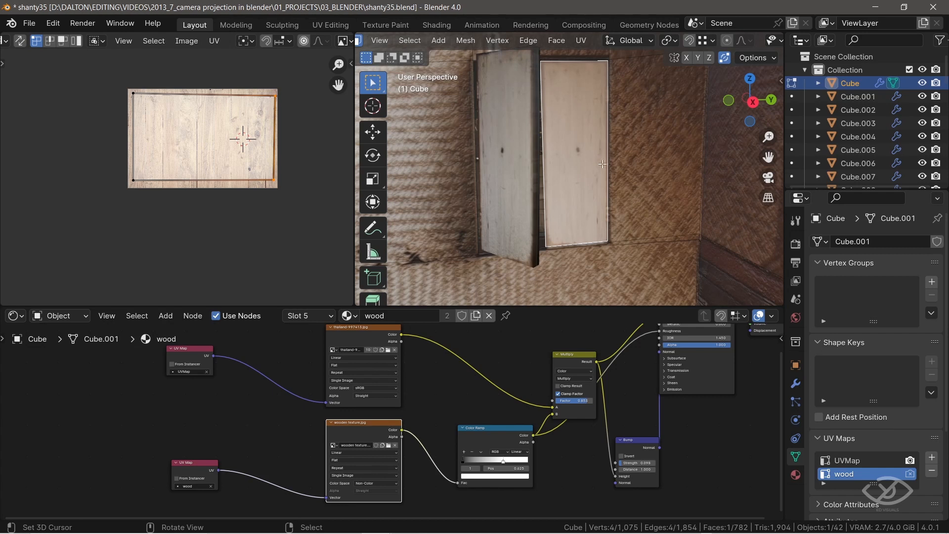
Make UVMap active and display thailand-997413.jpg behind the closed shutter's island
click(850, 464)
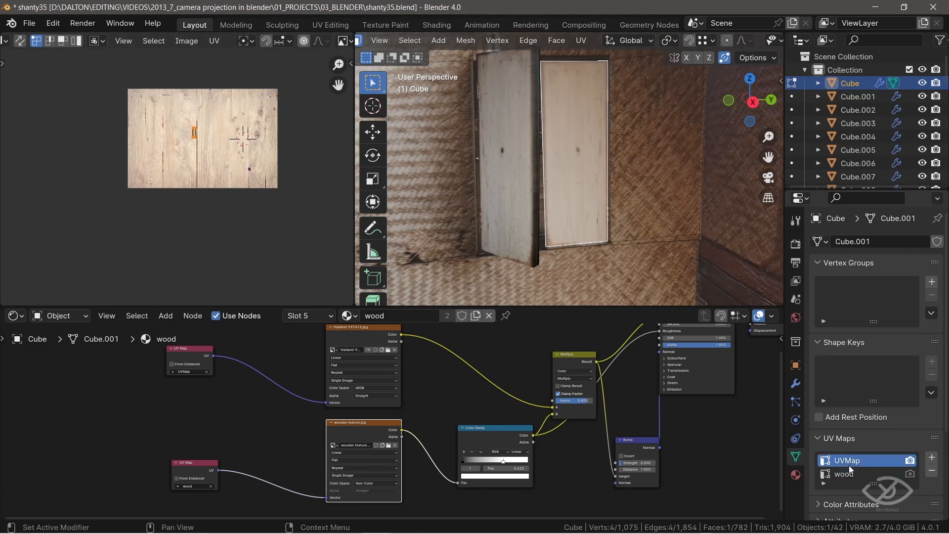
middle_drag(277, 42, 137, 31)
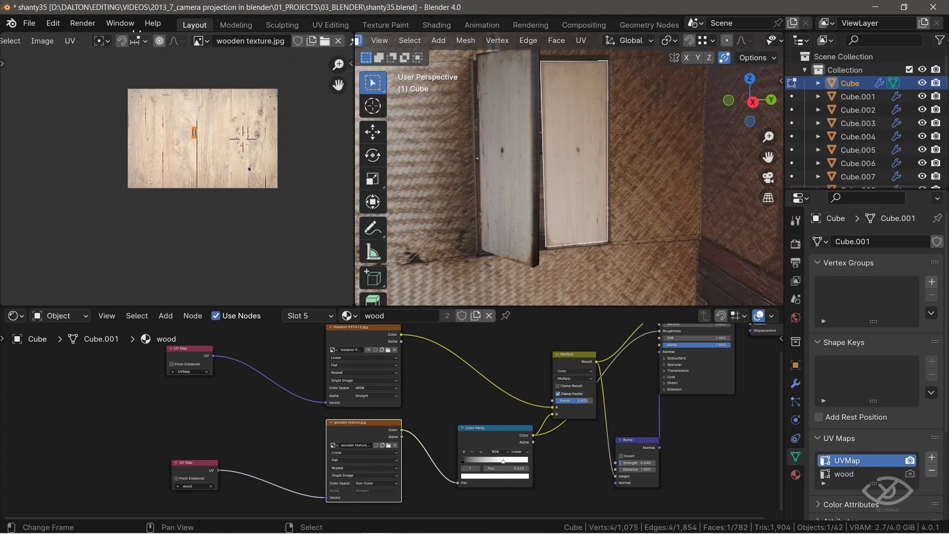
click(200, 41)
click(247, 101)
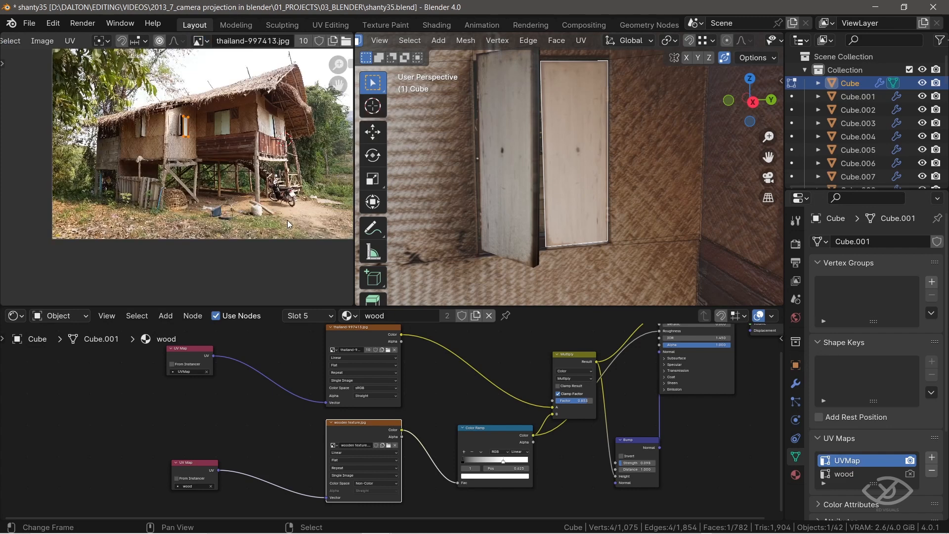
Move the two upper UV vertices of the closed shutter down to about mid-height of the shutter in the photo
scroll(183, 159, up, 5)
scroll(193, 145, up, 3)
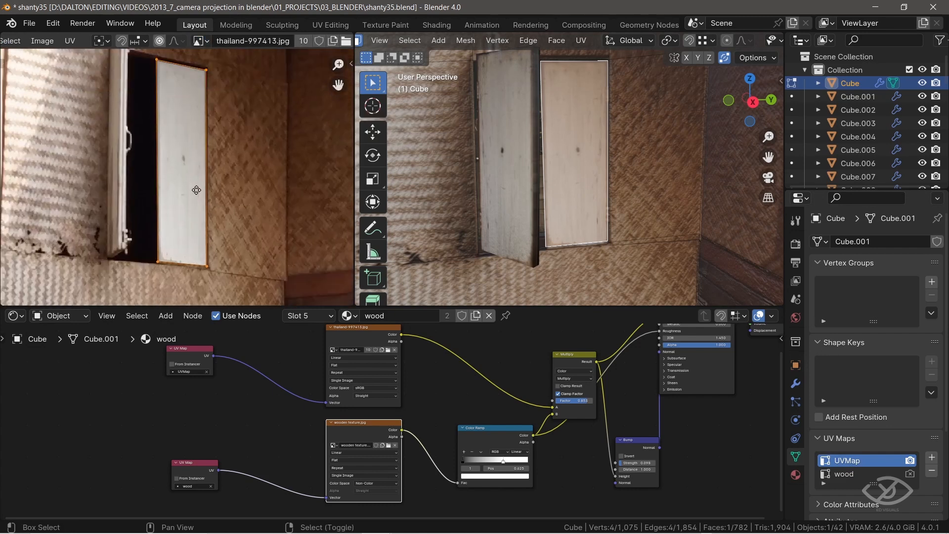
drag(153, 56, 224, 95)
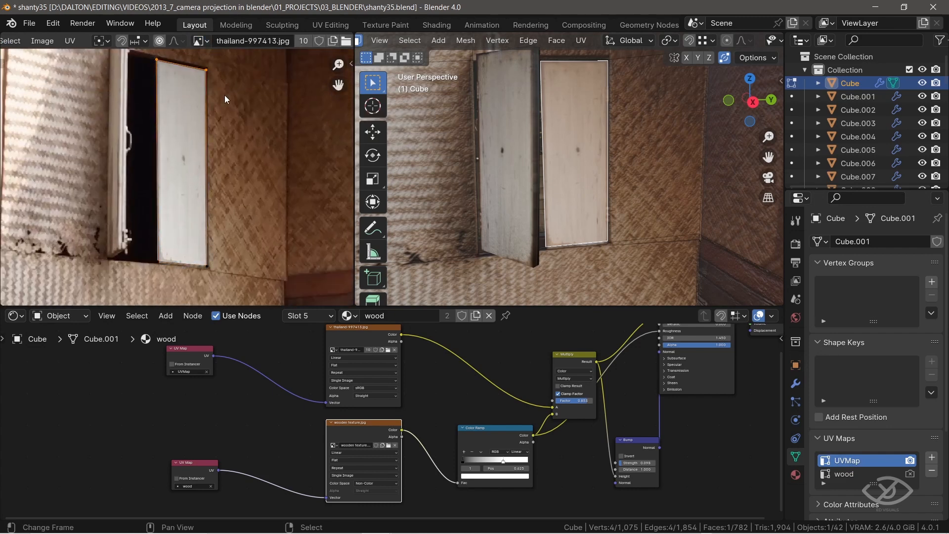
key(g)
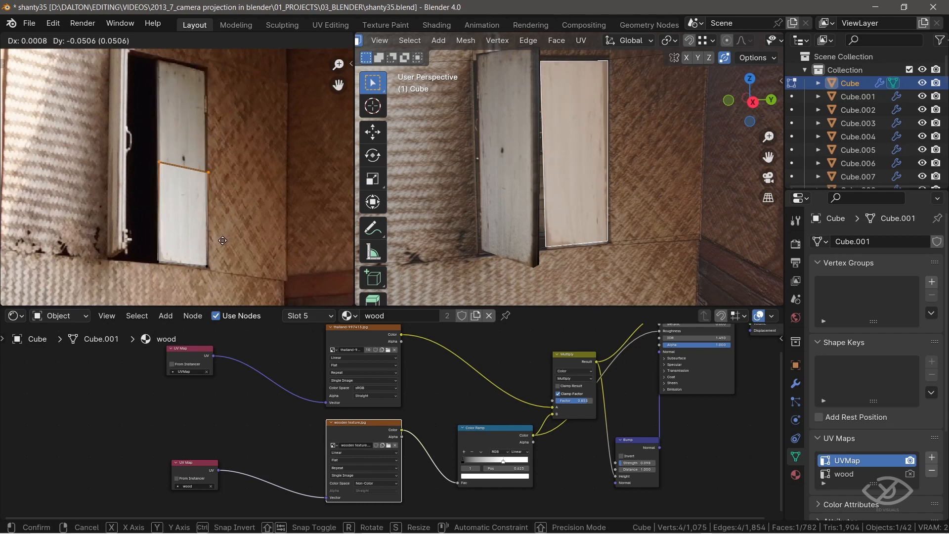
click(224, 240)
Select the open shutter above the red plank wall and add the existing wood material to it in a new slot
key(Tab)
click(570, 171)
middle_drag(574, 186, 548, 194)
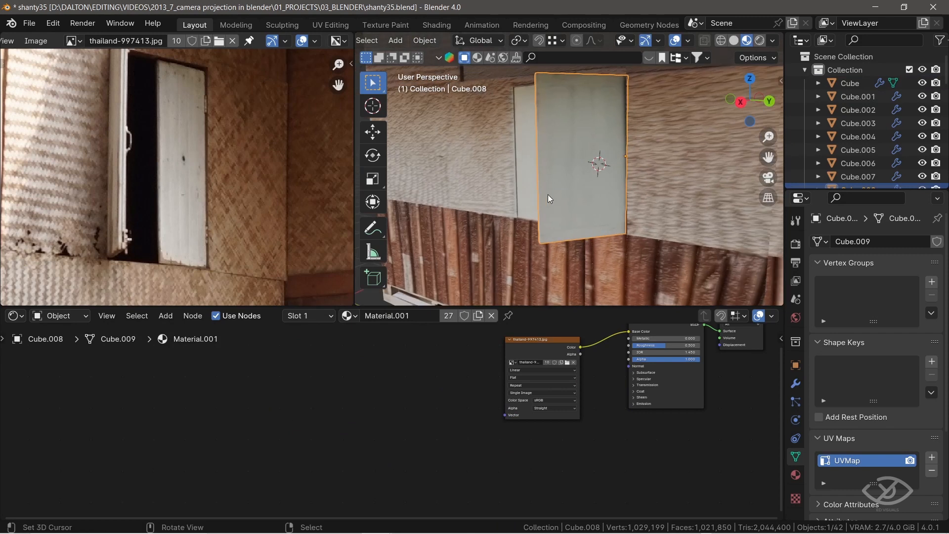
key(Tab)
click(795, 475)
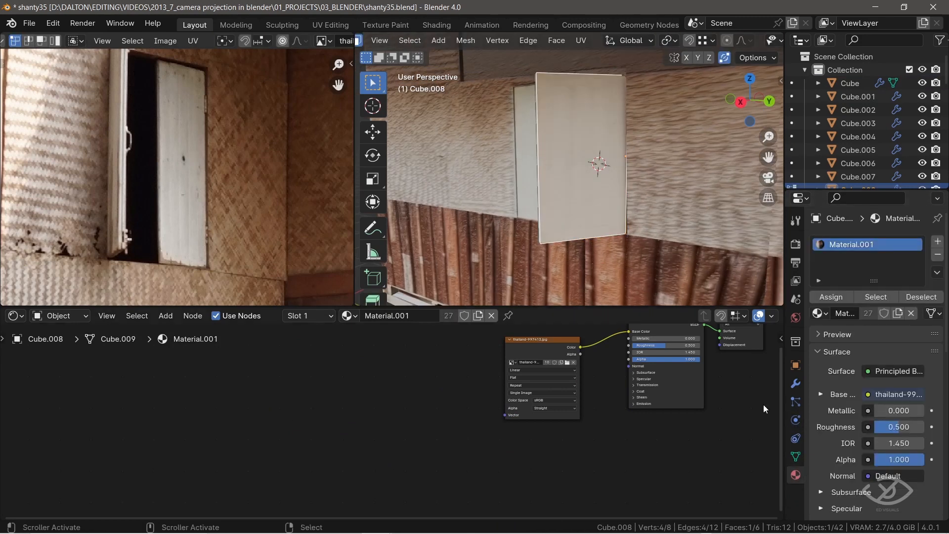
click(937, 243)
click(820, 336)
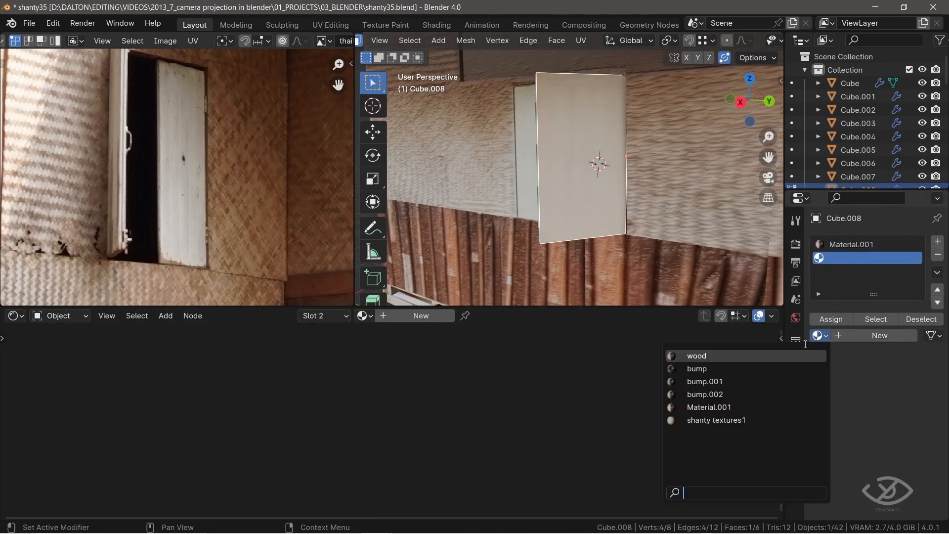
click(723, 356)
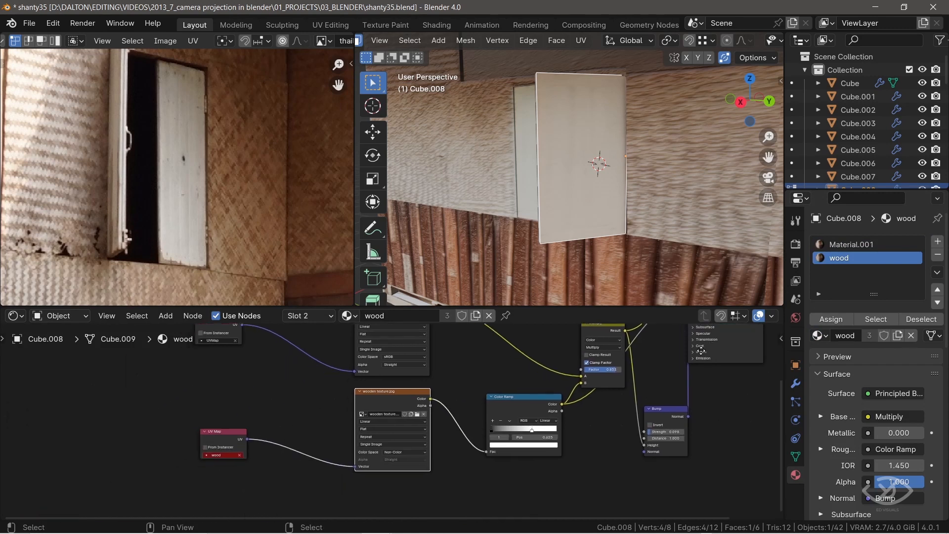
Add a second UV map named wood to the open shutter's mesh and assign the wood material to the selected face
middle_drag(701, 351, 671, 363)
click(798, 453)
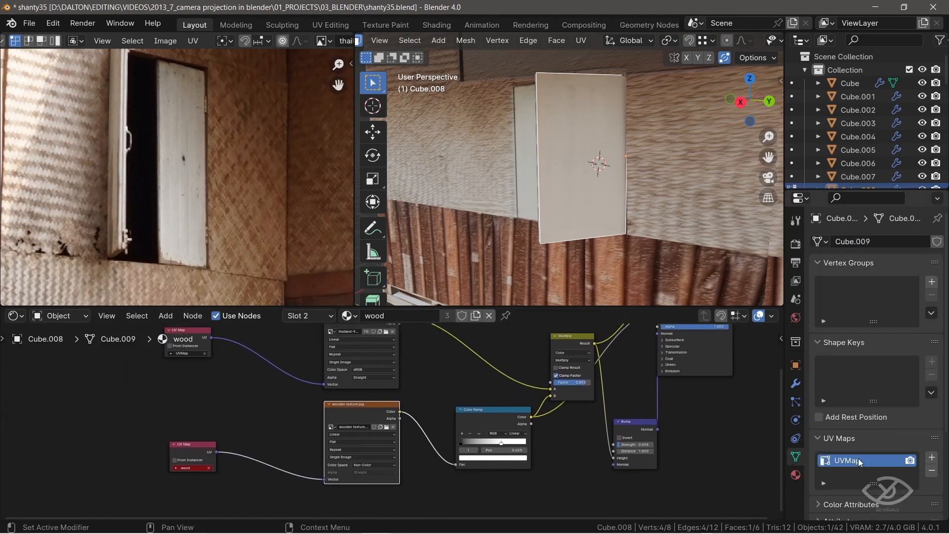
click(930, 458)
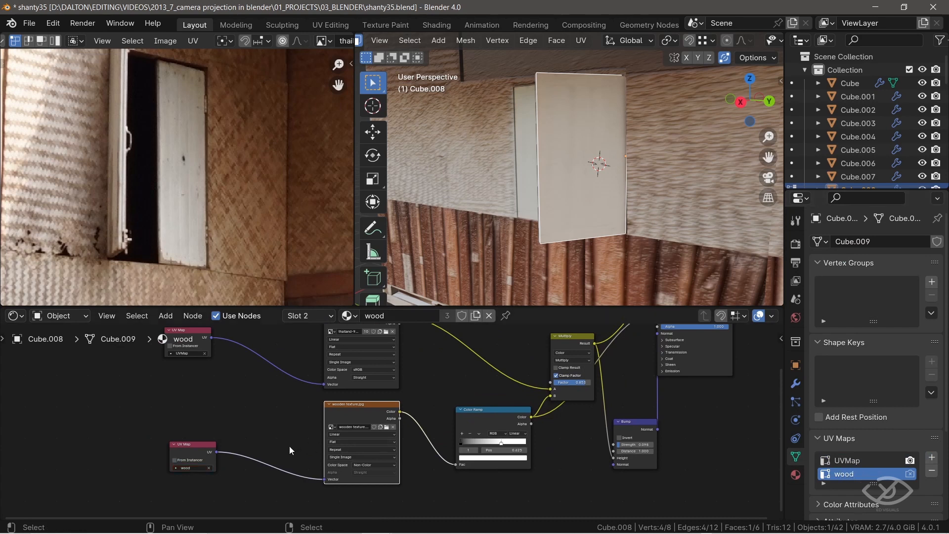
middle_drag(290, 447, 281, 473)
click(796, 475)
click(832, 319)
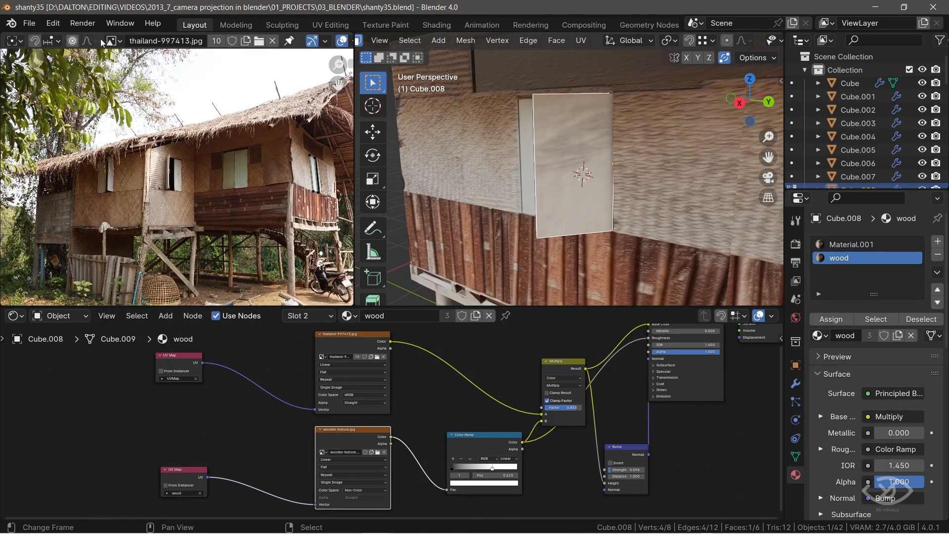
Display wooden texture.jpg behind the shutter's wood UVs and move the island's two left vertices out to the texture's left corners
click(105, 41)
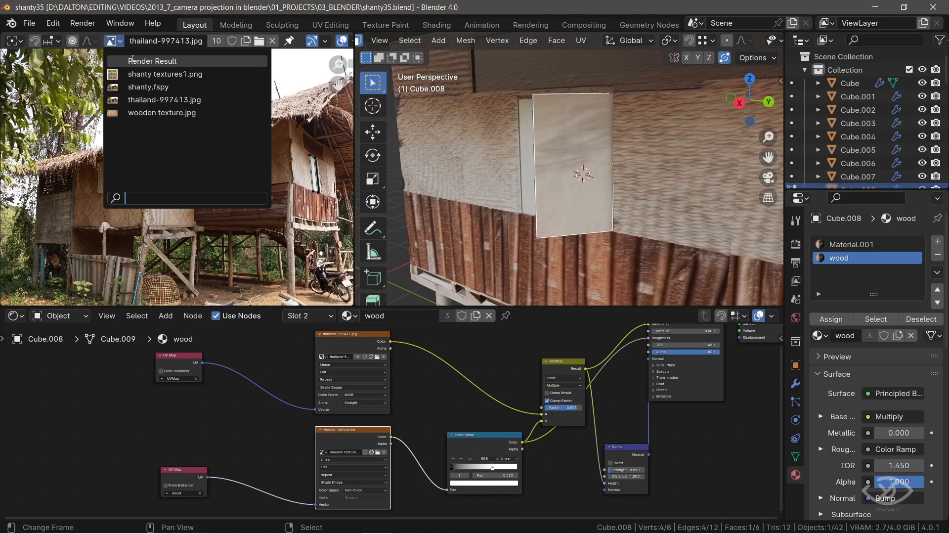
click(163, 111)
click(796, 457)
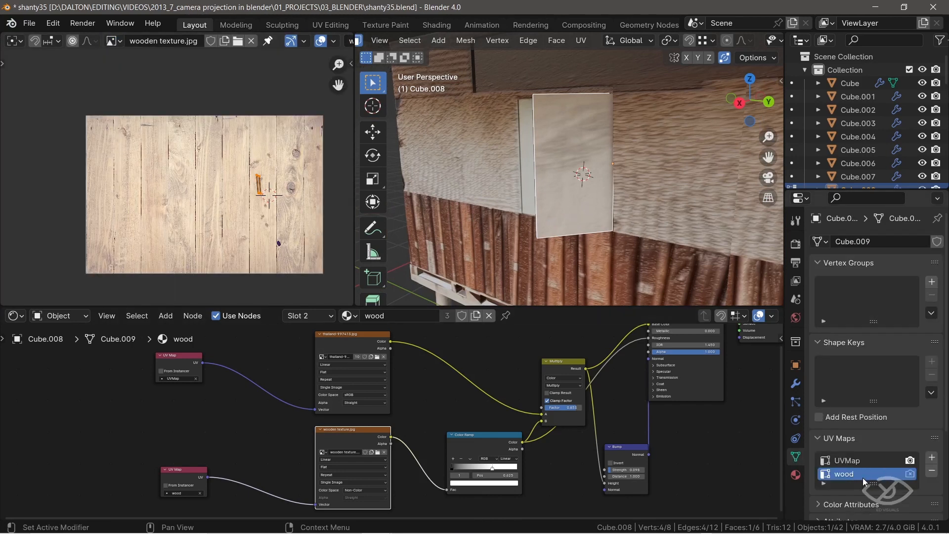
key(g)
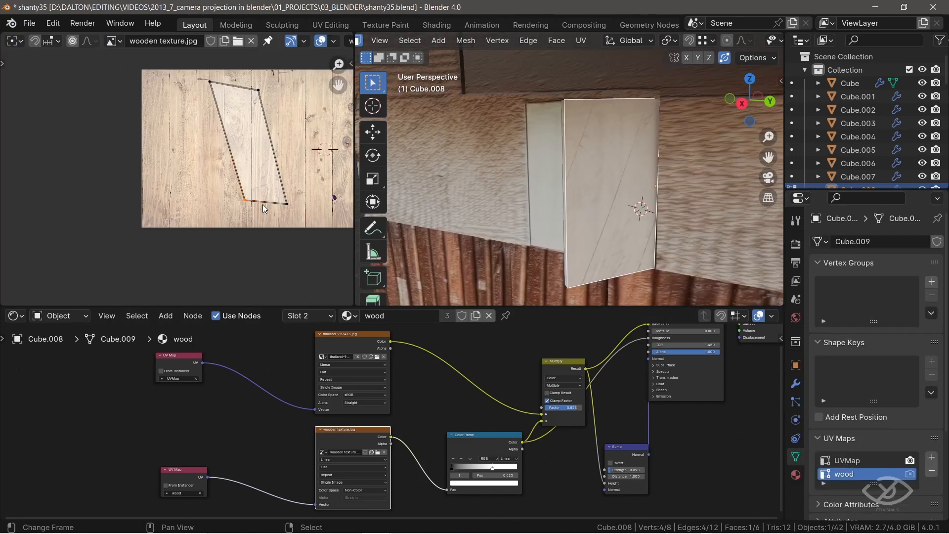
key(g)
click(207, 88)
click(205, 79)
key(g)
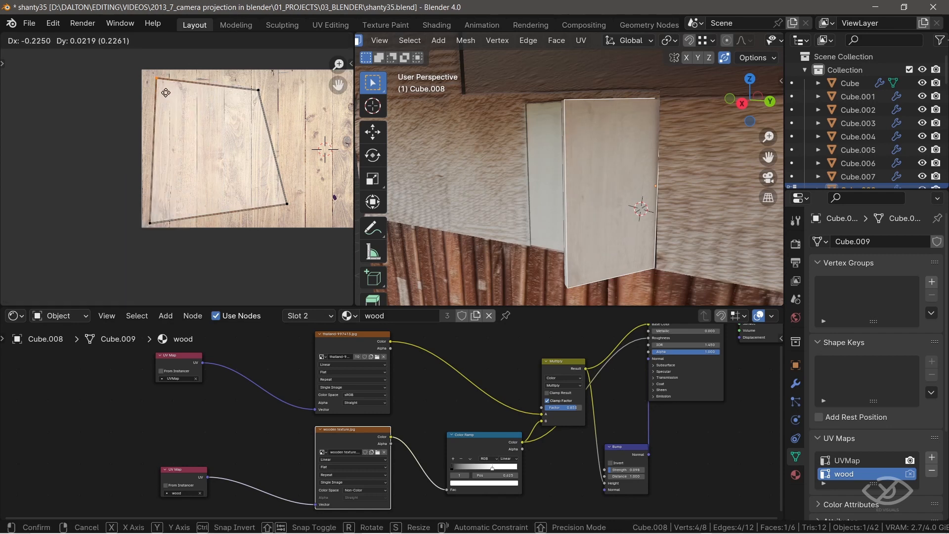
click(165, 93)
Move the island's two right UV vertices out near the wood texture's right corners, leave Edit Mode and save the project
middle_drag(208, 98, 171, 94)
click(223, 86)
key(g)
click(335, 78)
click(251, 197)
key(g)
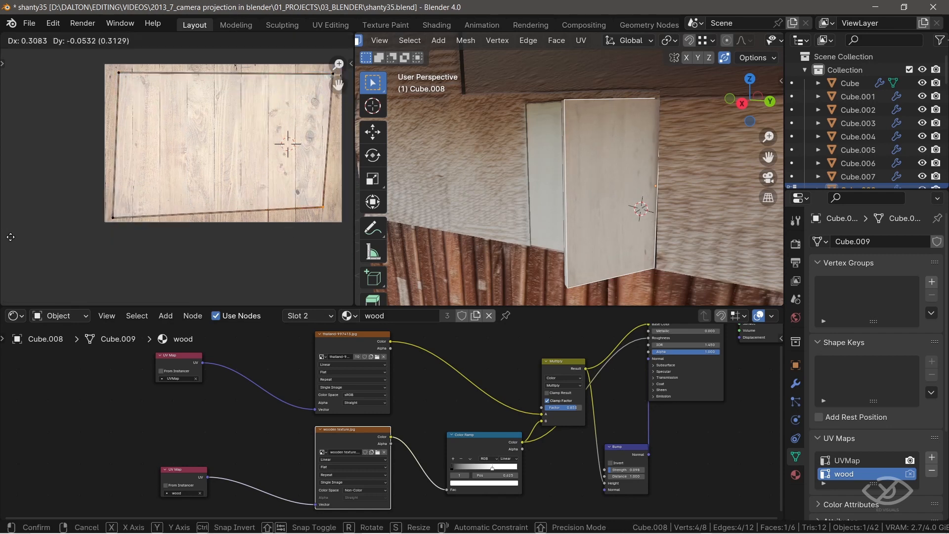
click(197, 240)
key(Tab)
middle_drag(618, 197, 590, 198)
key(ctrl+s)
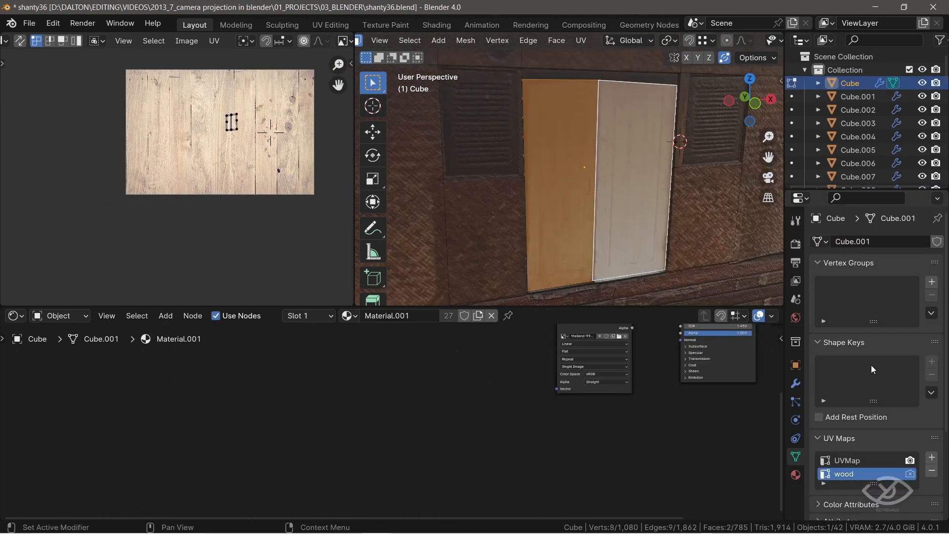
Assign the existing wood material to the two selected tall window panels between the louvred vents on the woven wall
click(795, 475)
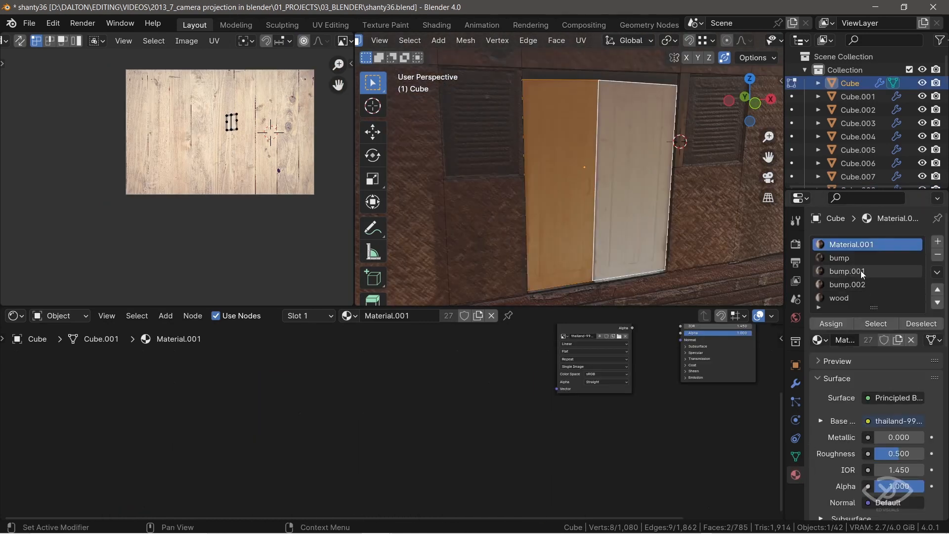
click(839, 297)
click(831, 323)
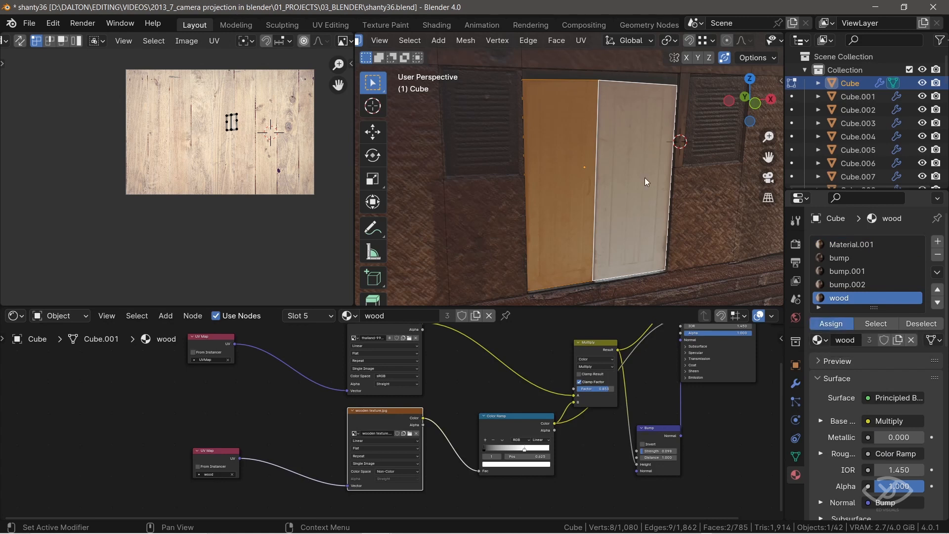
click(796, 456)
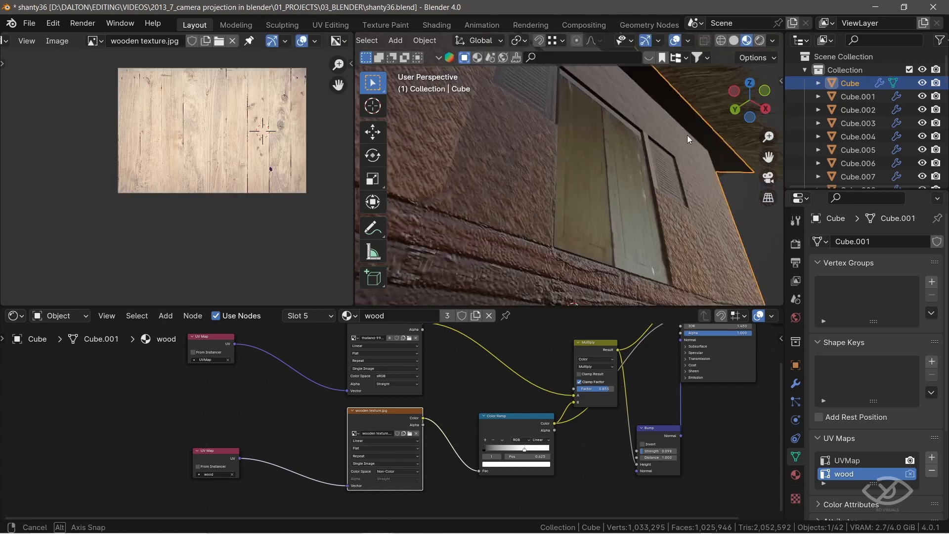
middle_drag(687, 135, 671, 158)
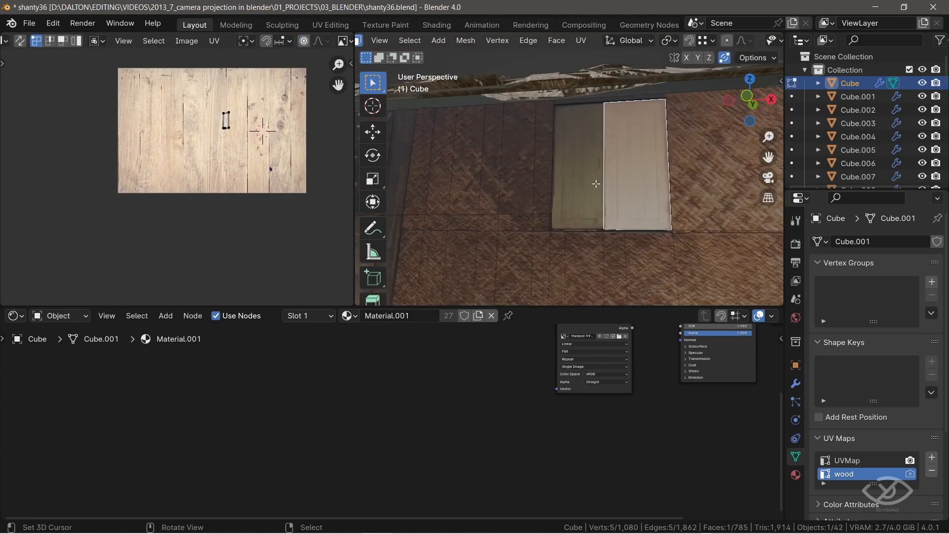
Assign the wood material to both panels of the next woven-wall window and scale their UVs 5.44 along Y and about 11.4 along X
click(843, 300)
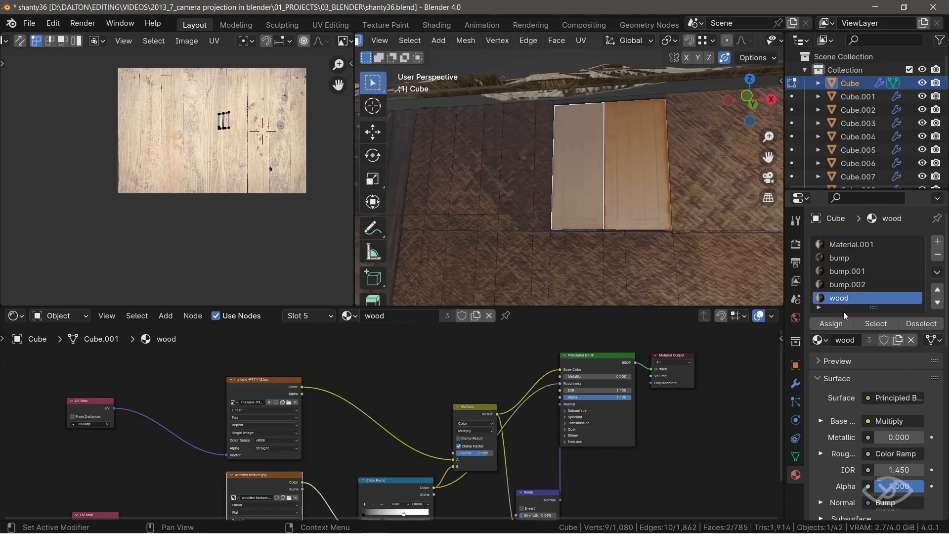
click(839, 321)
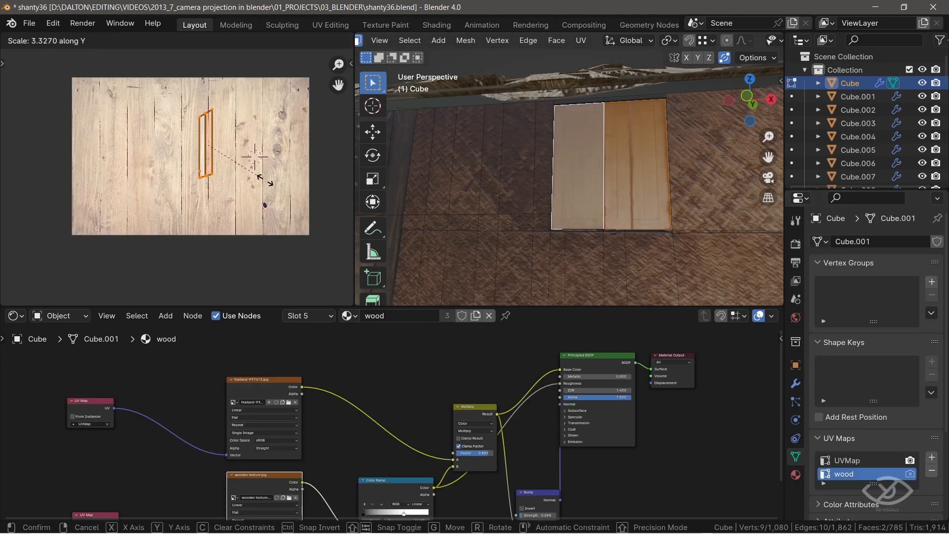
click(296, 194)
key(s)
key(x)
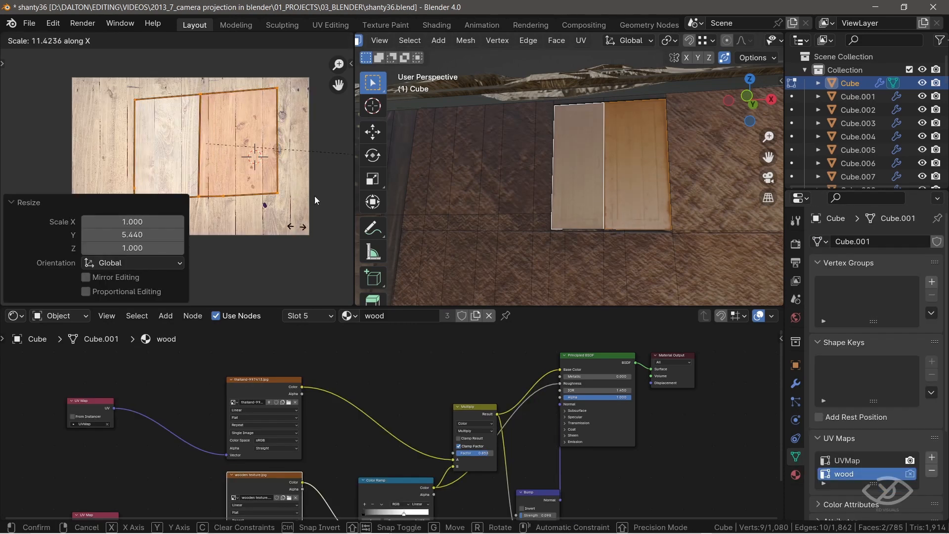
click(316, 199)
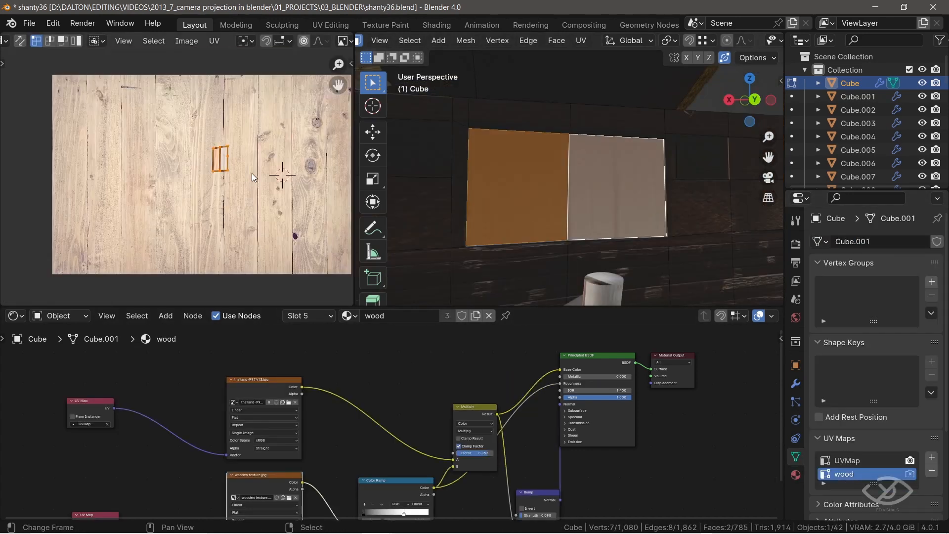
Scale the wood UVs of the two window panels on the dark plank wall along X and Y until they nearly fill the texture
key(g)
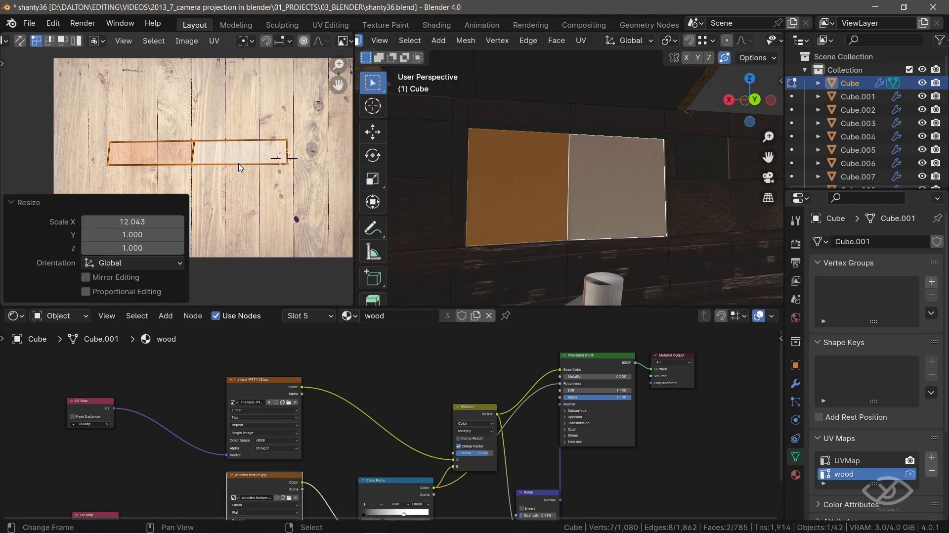
key(s)
key(y)
click(270, 177)
scroll(271, 177, down, 2)
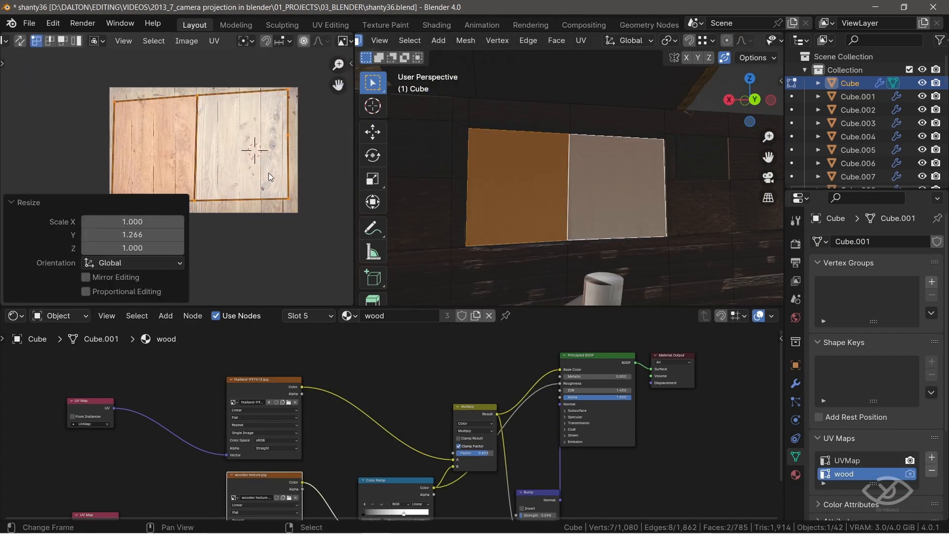
Return to Object Mode with the whole house in view and save the project as shanty37
key(ctrl+s)
key(Tab)
middle_drag(573, 221, 603, 235)
scroll(600, 233, down, 10)
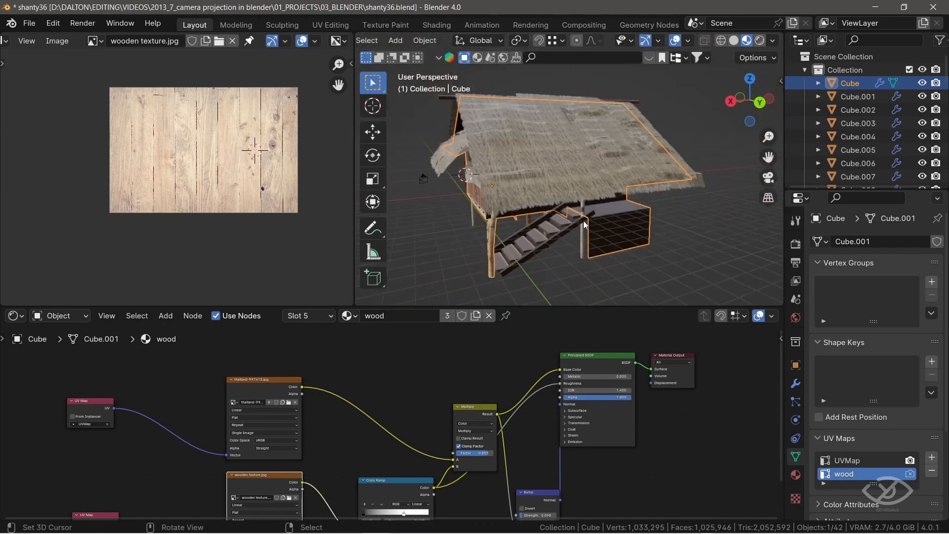
key(ctrl+s)
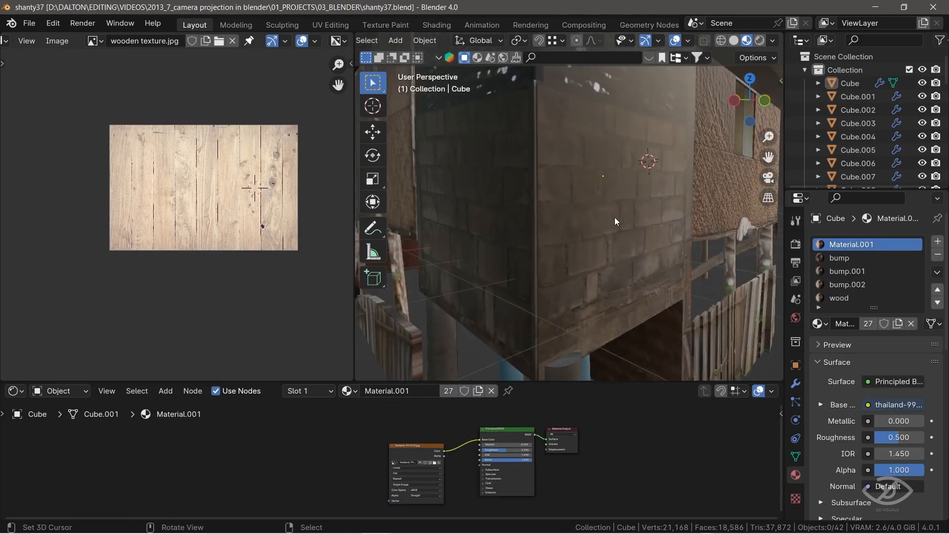
Add a new material slot to the main house mesh and put the existing bump.002 material in it
middle_drag(615, 218, 639, 211)
scroll(638, 219, down, 2)
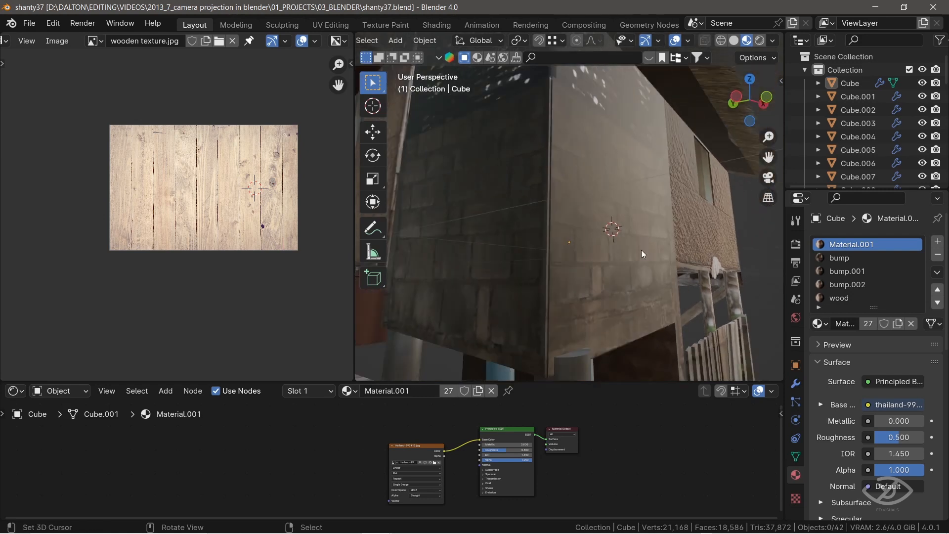
scroll(637, 249, down, 1)
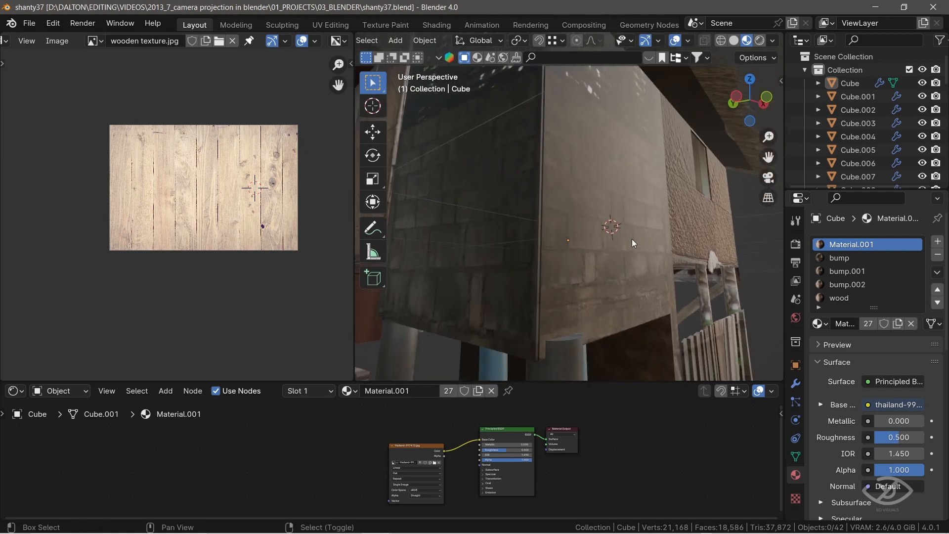
click(939, 241)
click(819, 323)
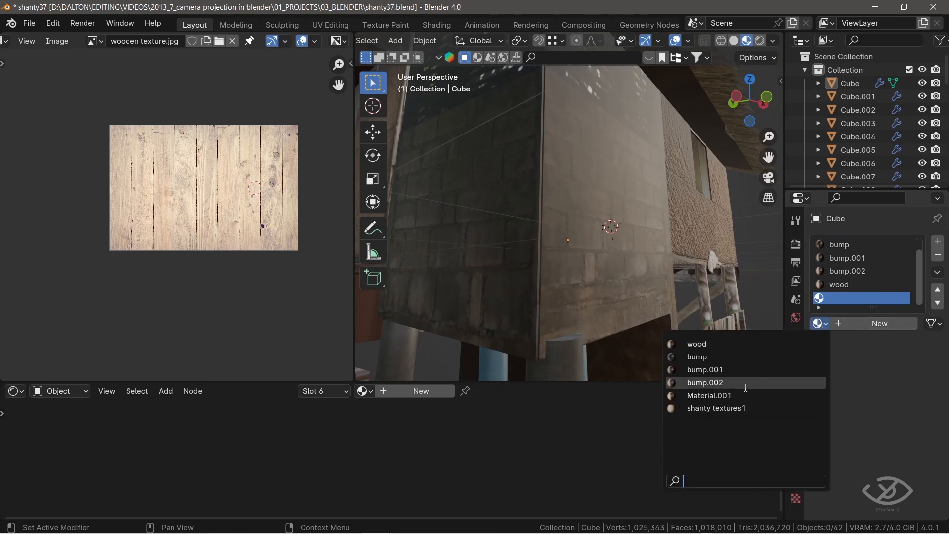
click(731, 383)
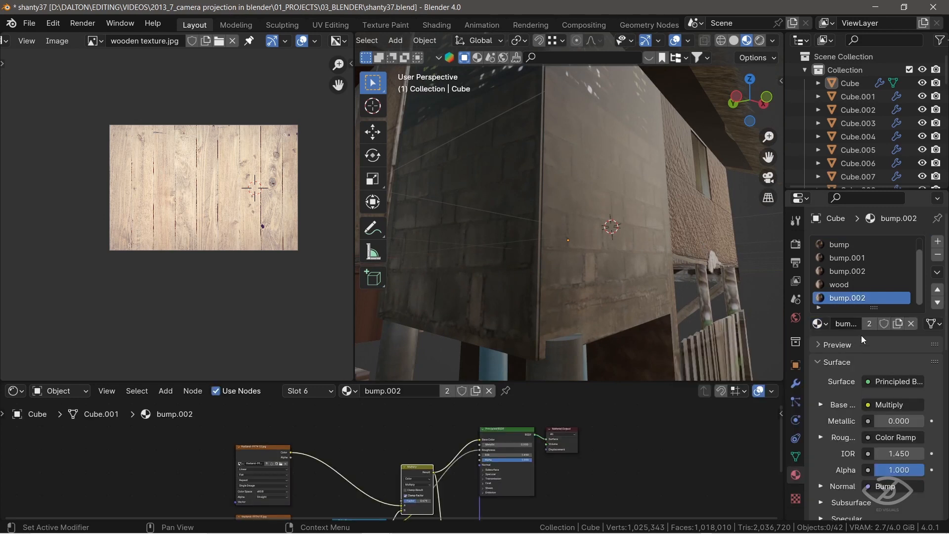
Make the material in the new slot a single-user copy and rename it concrete
click(898, 323)
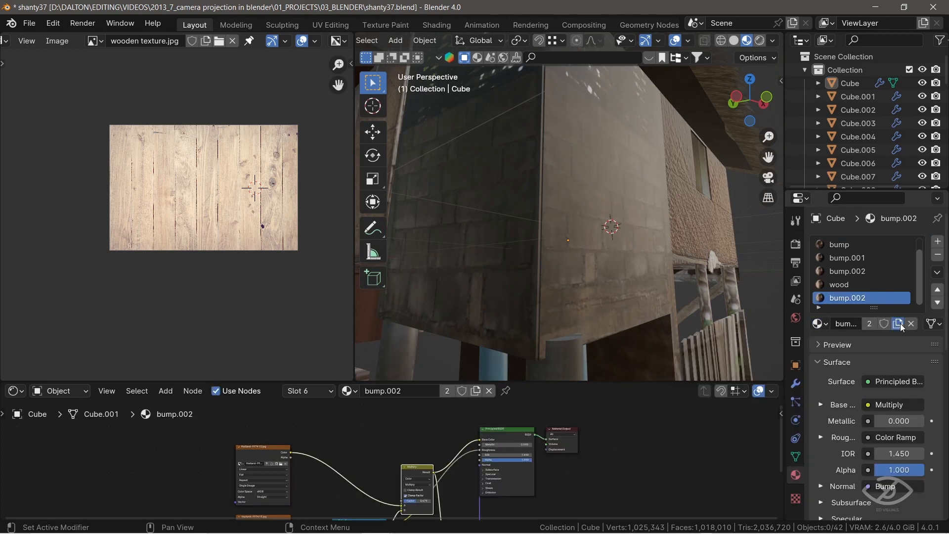
double_click(864, 299)
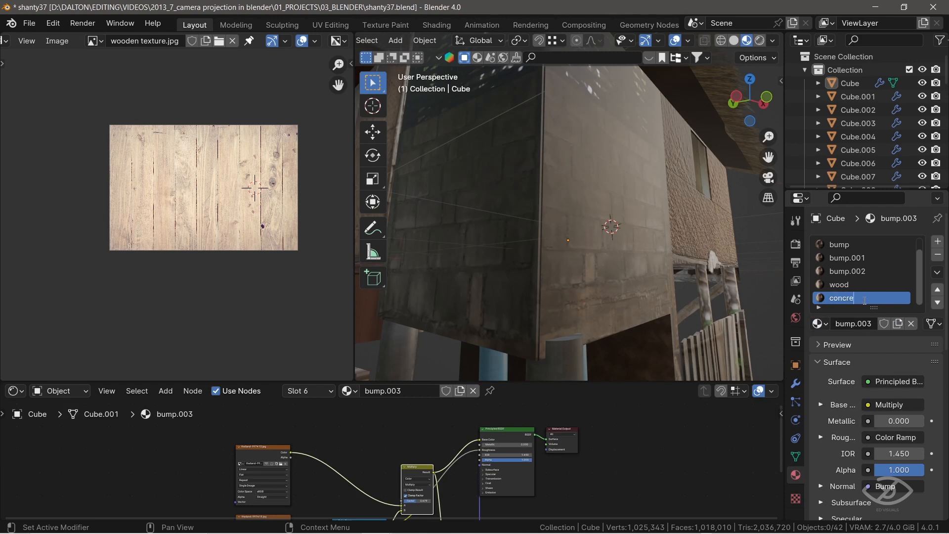
key(Return)
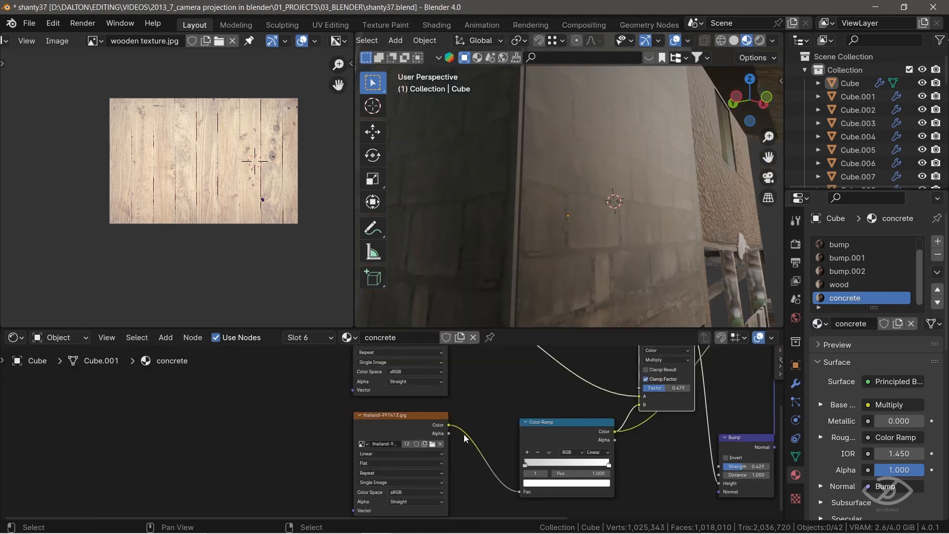
Replace the image in the texture node feeding the concrete material's Color Ramp with Concrete-Texture-1.jpg
scroll(462, 433, up, 1)
middle_drag(461, 432, 490, 405)
click(467, 418)
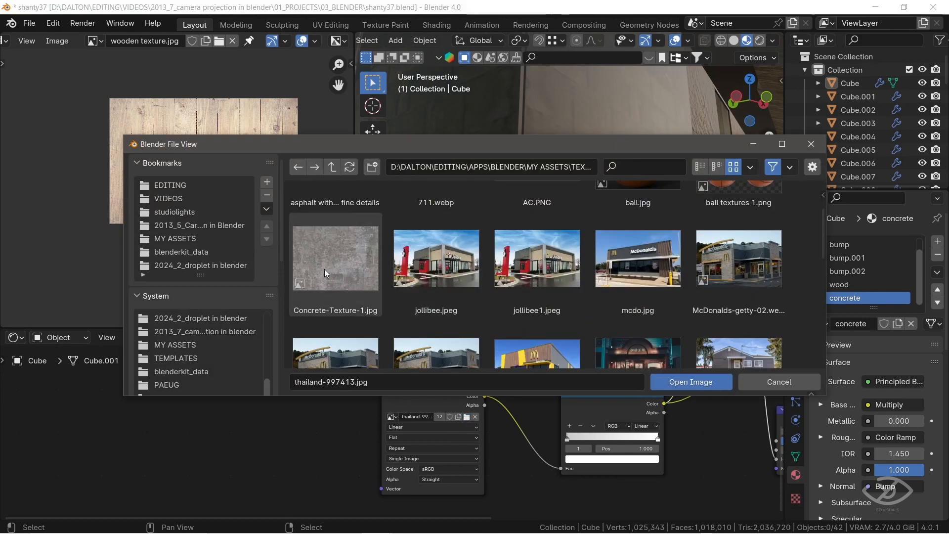
click(324, 269)
click(710, 380)
Assign the concrete material to the large upper face of the block wall and check its bump from several angles
key(Tab)
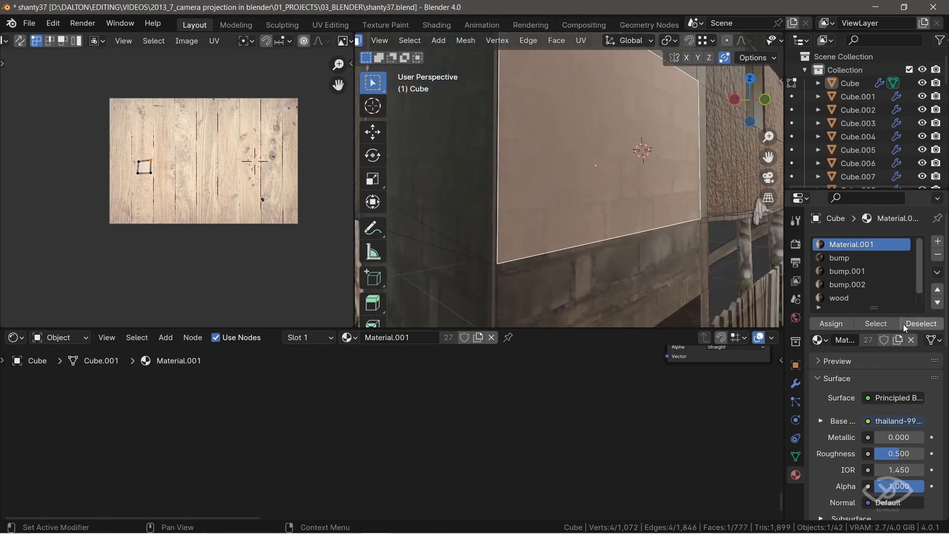
scroll(846, 295, down, 1)
click(846, 297)
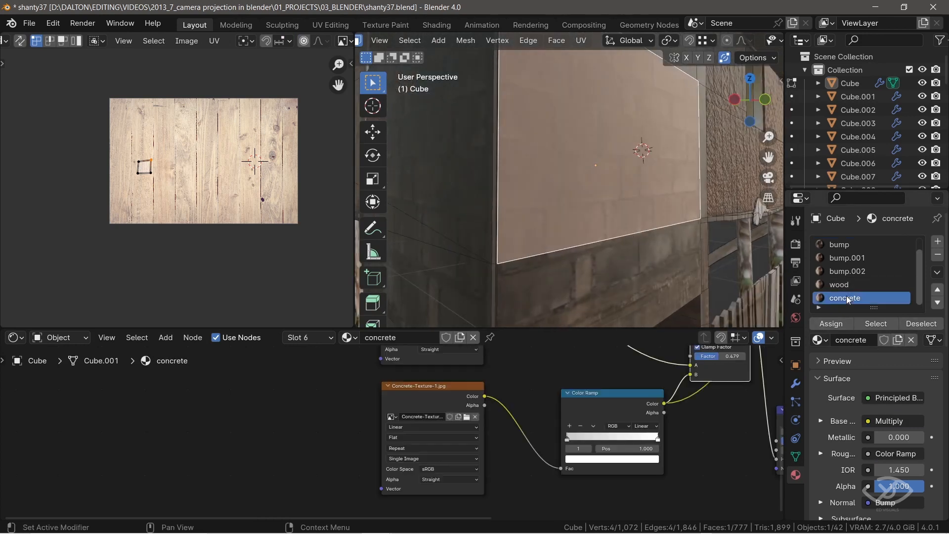
click(831, 324)
scroll(632, 189, up, 2)
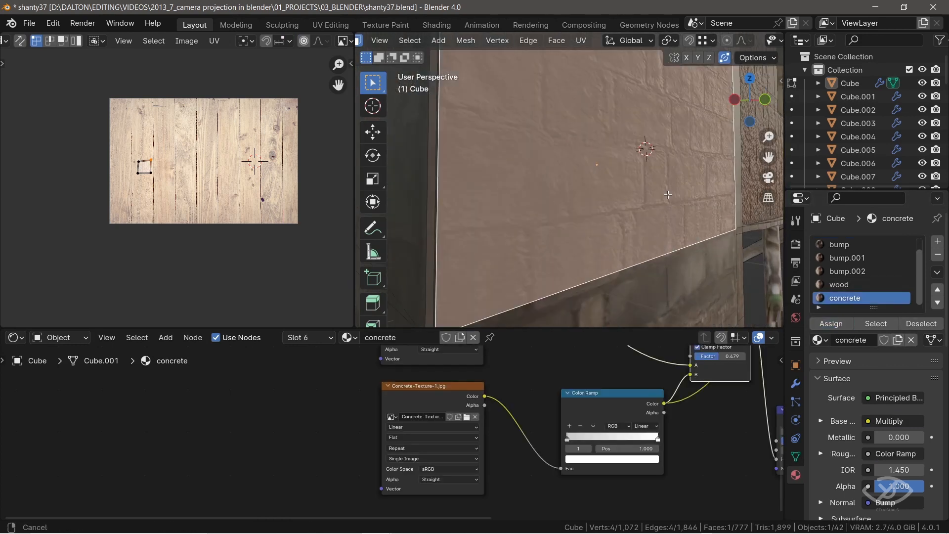
middle_drag(654, 191, 678, 211)
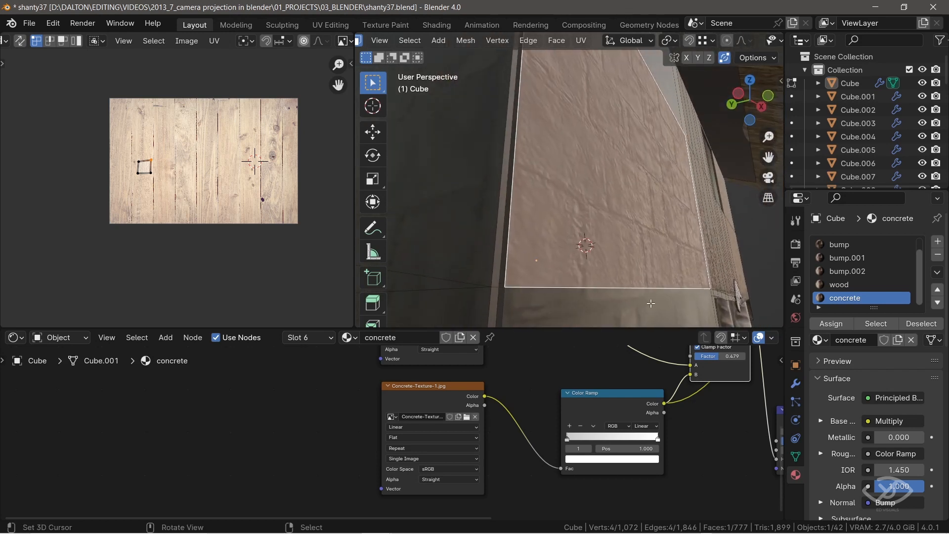
middle_drag(650, 274, 627, 293)
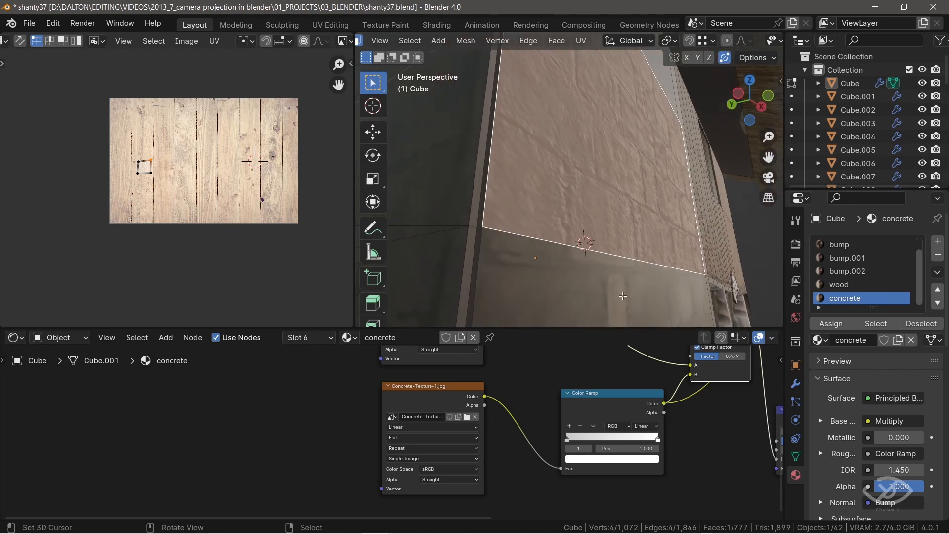
key(ctrl+z)
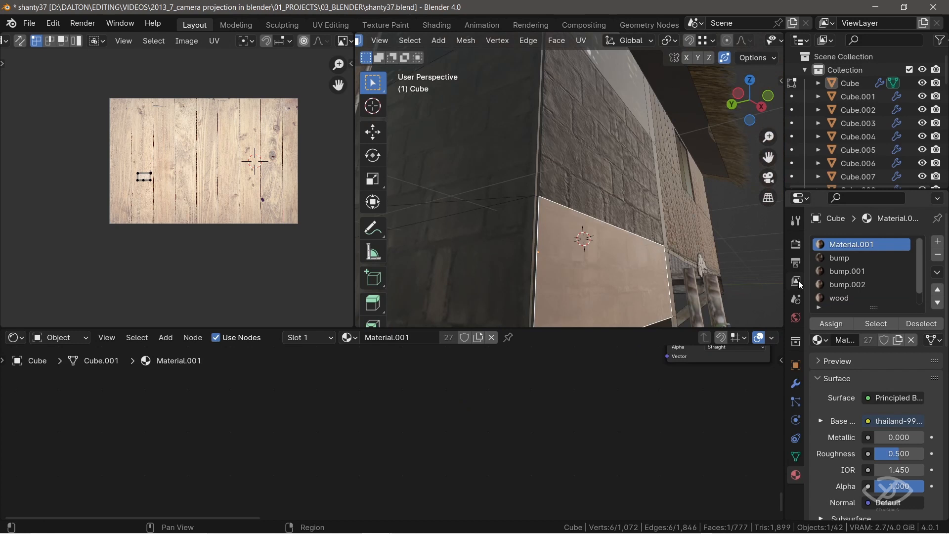
Assign the concrete material to the lower block wall face and to the selected faces of the adjoining wall, and return to Object Mode
scroll(850, 296, down, 1)
click(845, 297)
click(831, 323)
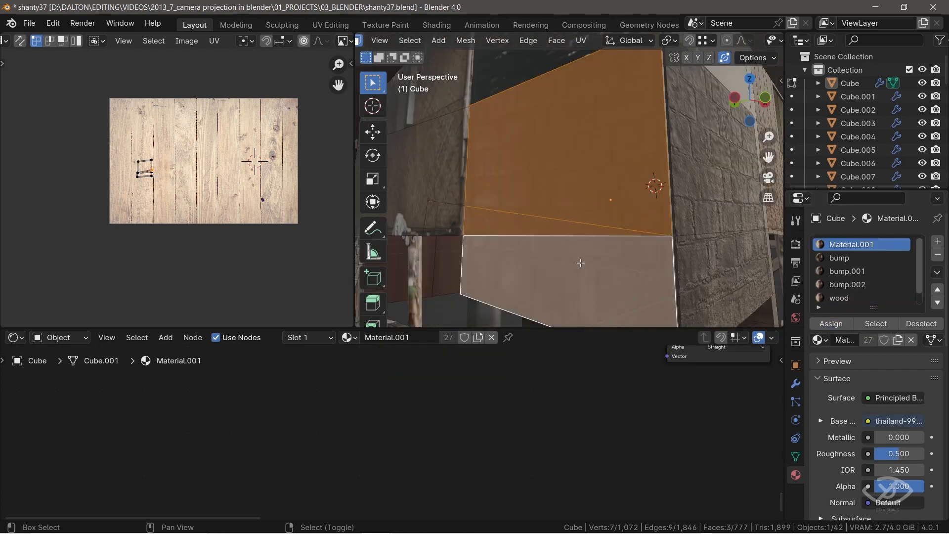
click(845, 285)
click(850, 297)
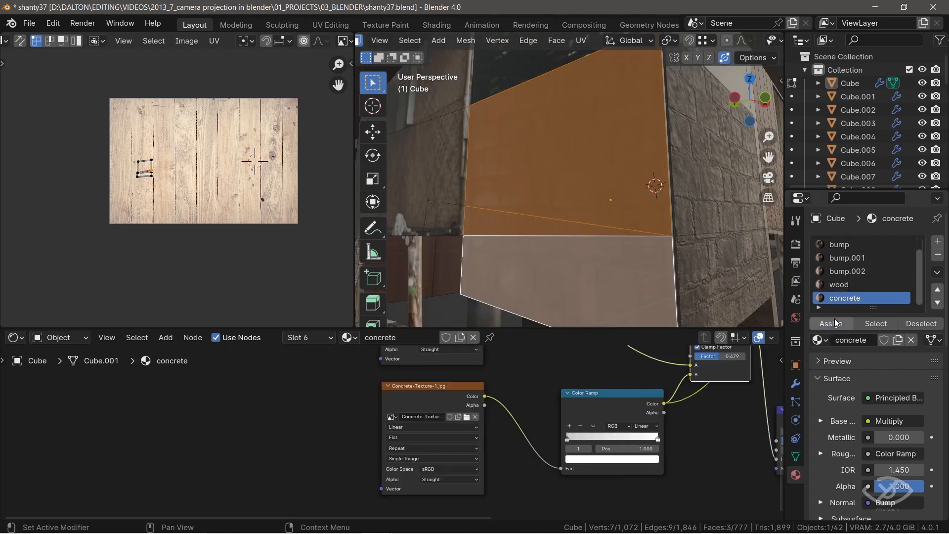
key(Tab)
middle_drag(551, 200, 718, 177)
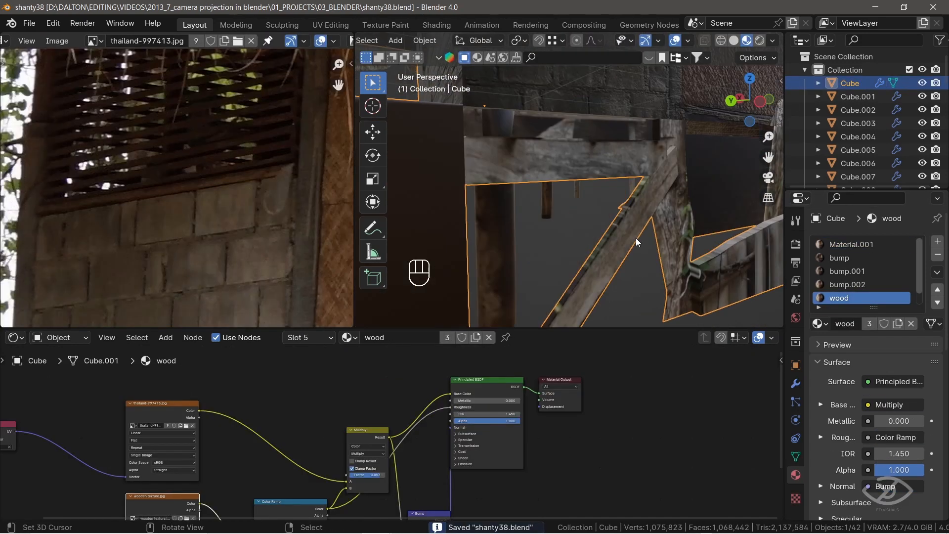
Save the changes to the shanty39 project file
middle_drag(636, 238, 534, 155)
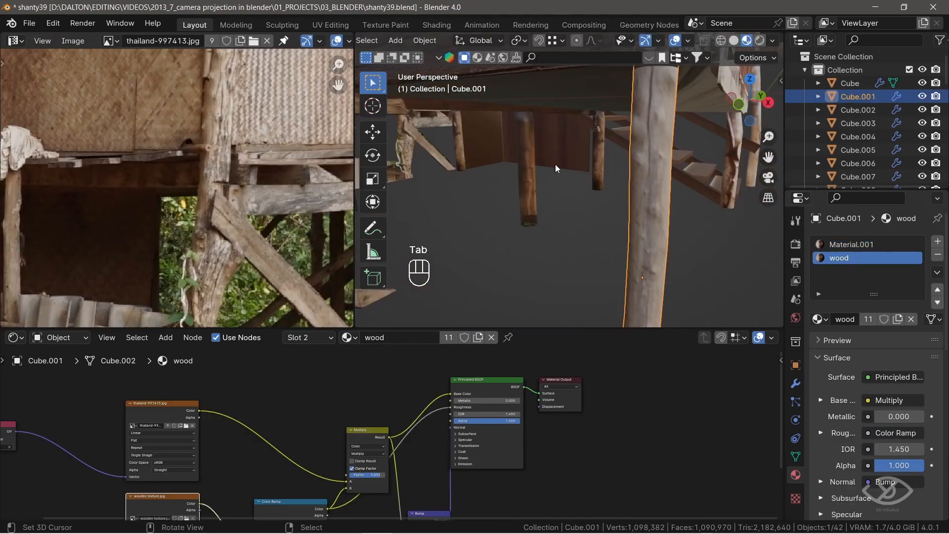
key(ctrl+s)
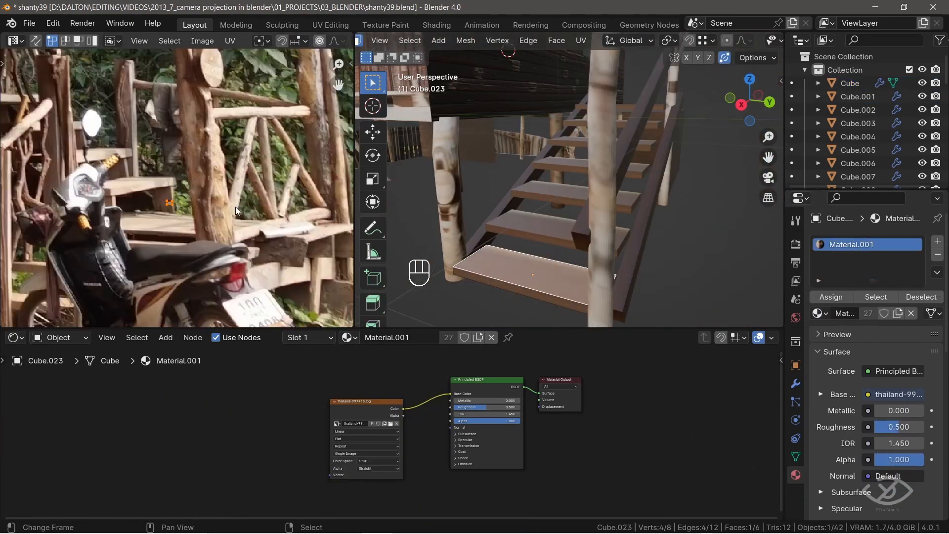
Move the UVs of the lowest stair tread's top face onto a wooden area of the reference photo
key(g)
key(g)
click(195, 188)
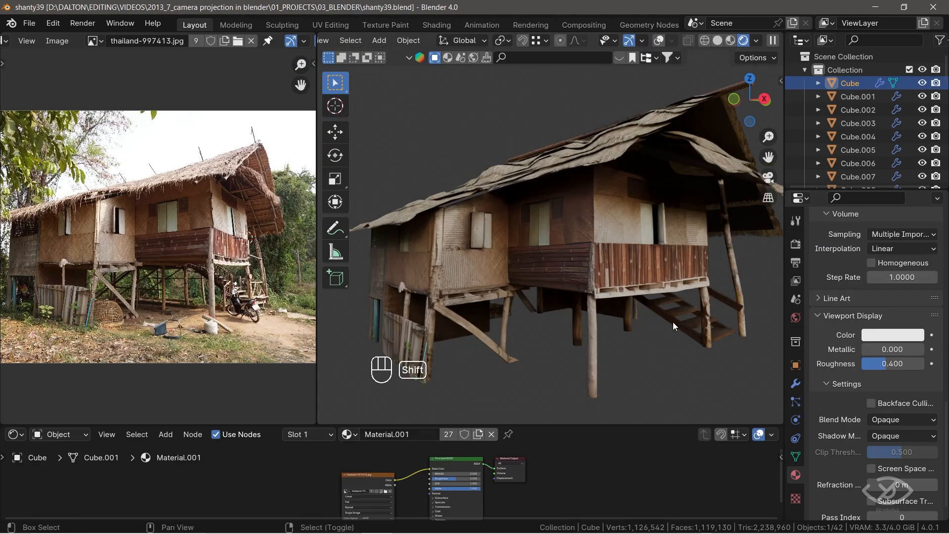
shift+middle_drag(672, 321, 681, 285)
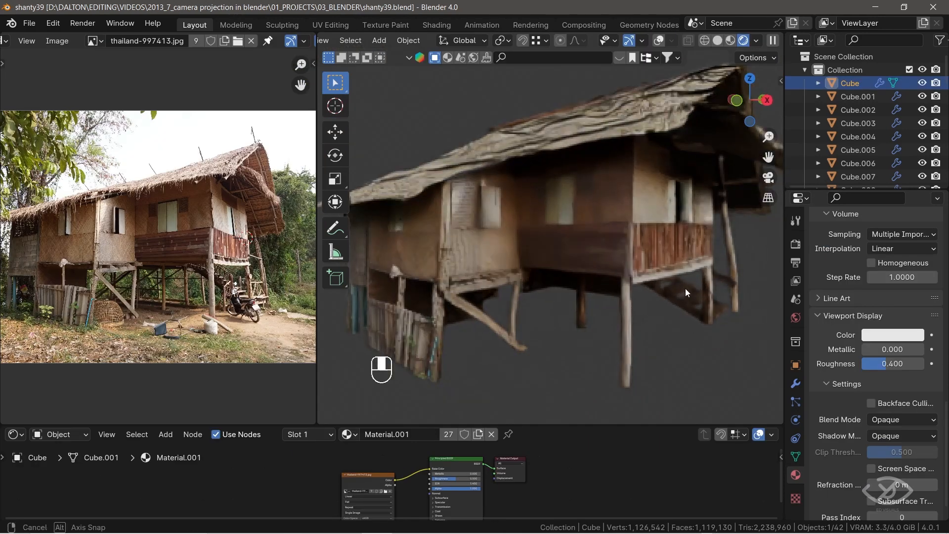
scroll(684, 292, down, 3)
scroll(649, 281, up, 2)
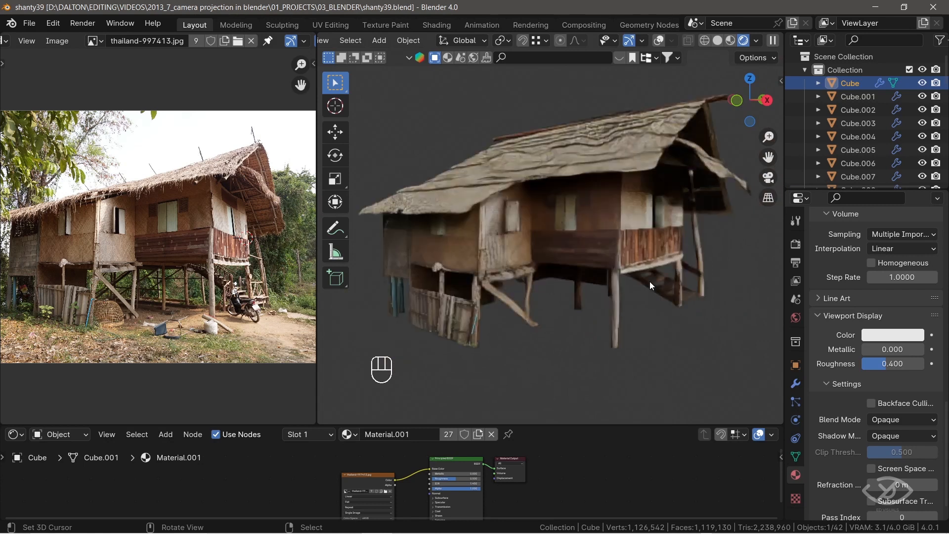